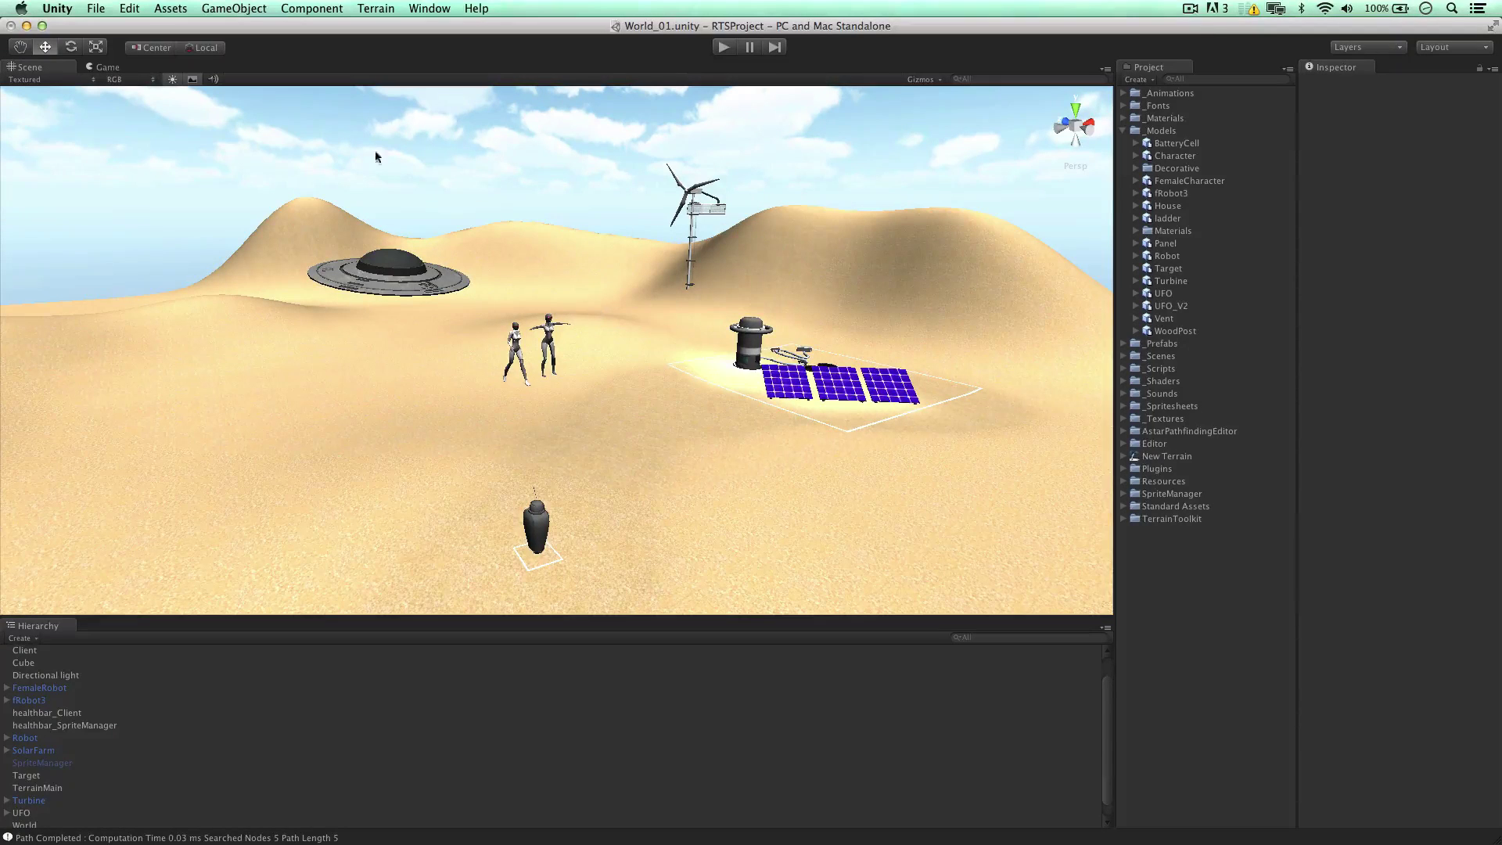
# Step: Examine the two humanoid robot models standing in the desert scene from near and far
pyautogui.keyDown('alt'); pyautogui.moveTo(485, 296); pyautogui.dragTo(630, 274); pyautogui.keyUp('alt')
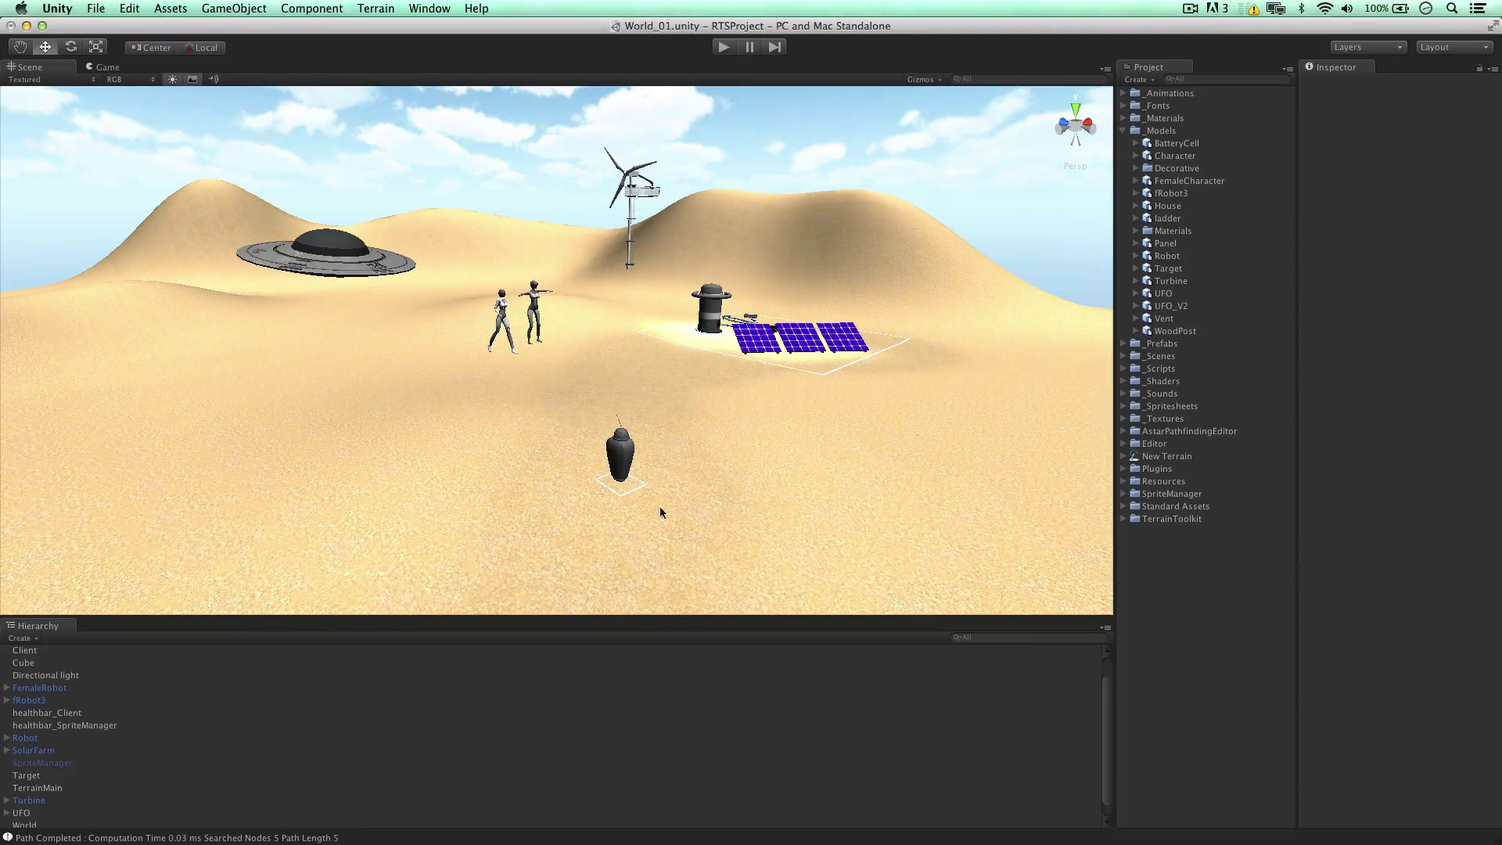
pyautogui.click(536, 313)
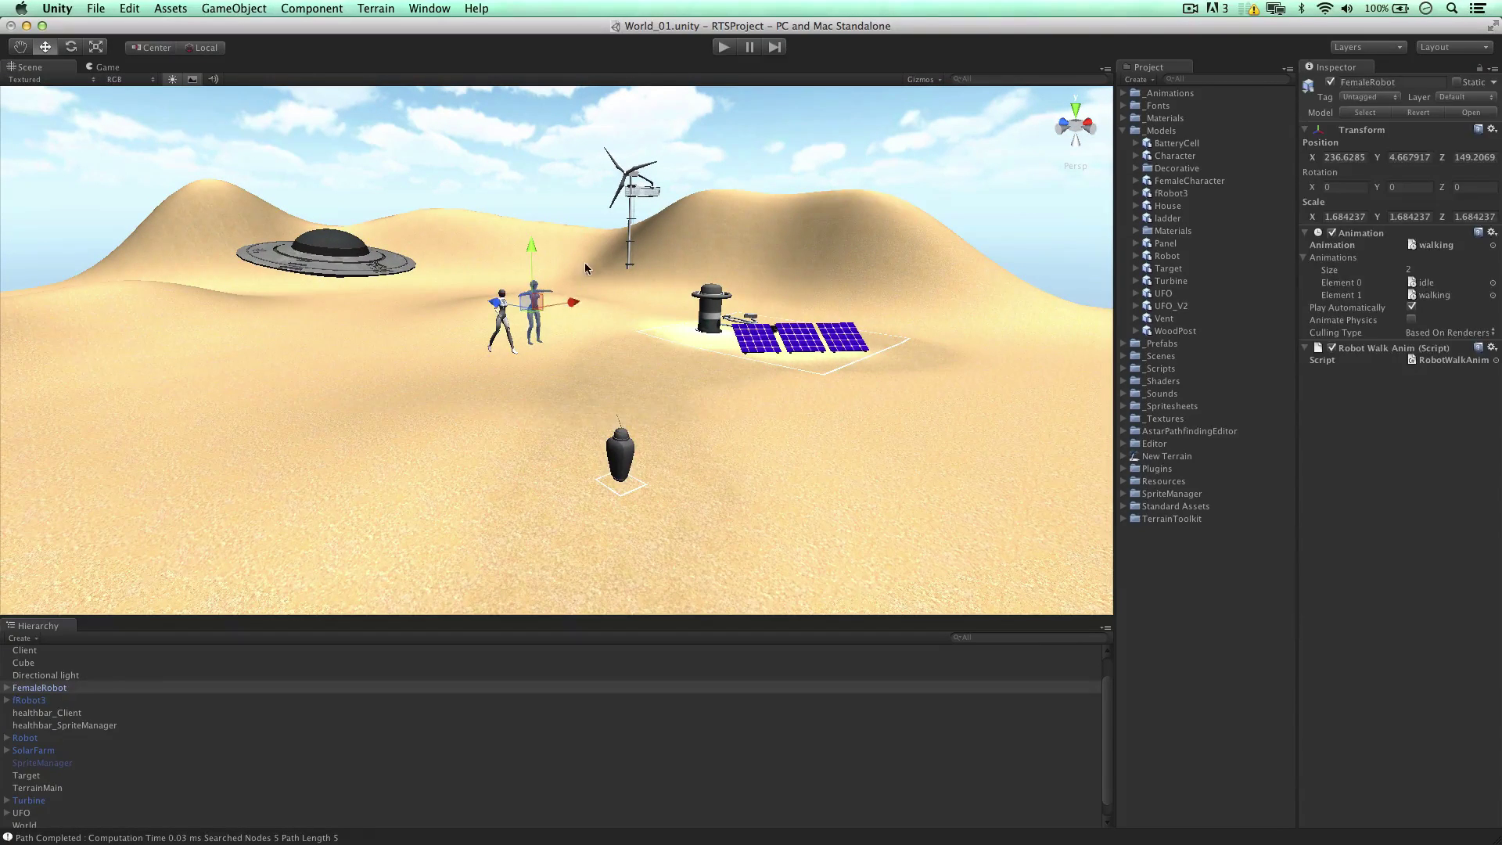
pyautogui.click(568, 350)
pyautogui.moveTo(566, 315)
pyautogui.keyDown('alt'); pyautogui.mouseDown()
pyautogui.moveTo(547, 324)
pyautogui.moveTo(576, 336)
pyautogui.mouseUp(); pyautogui.keyUp('alt')
pyautogui.scroll(10, 557, 320)
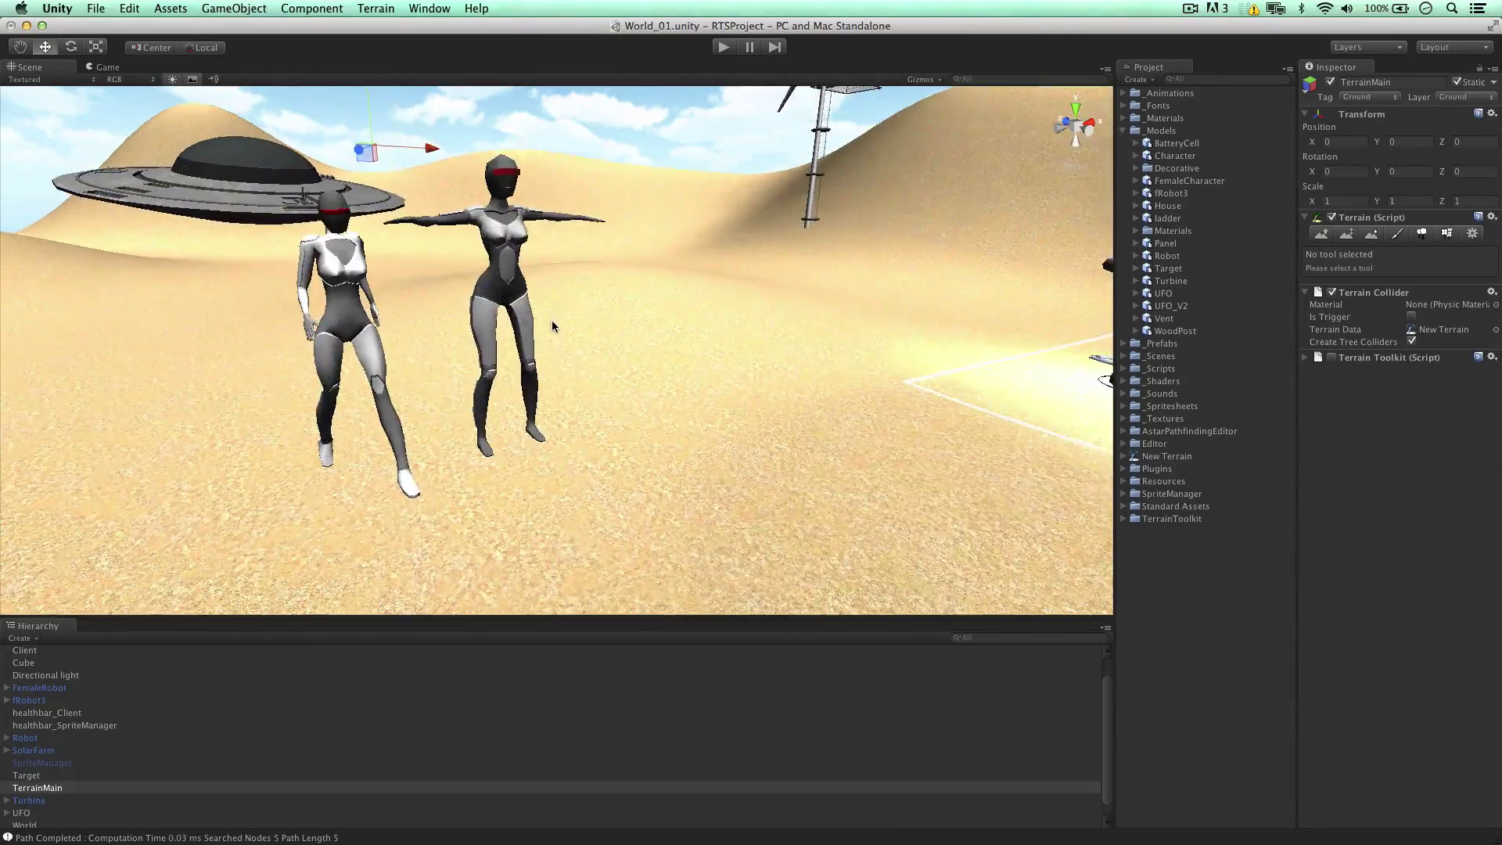
pyautogui.scroll(-5, 649, 309)
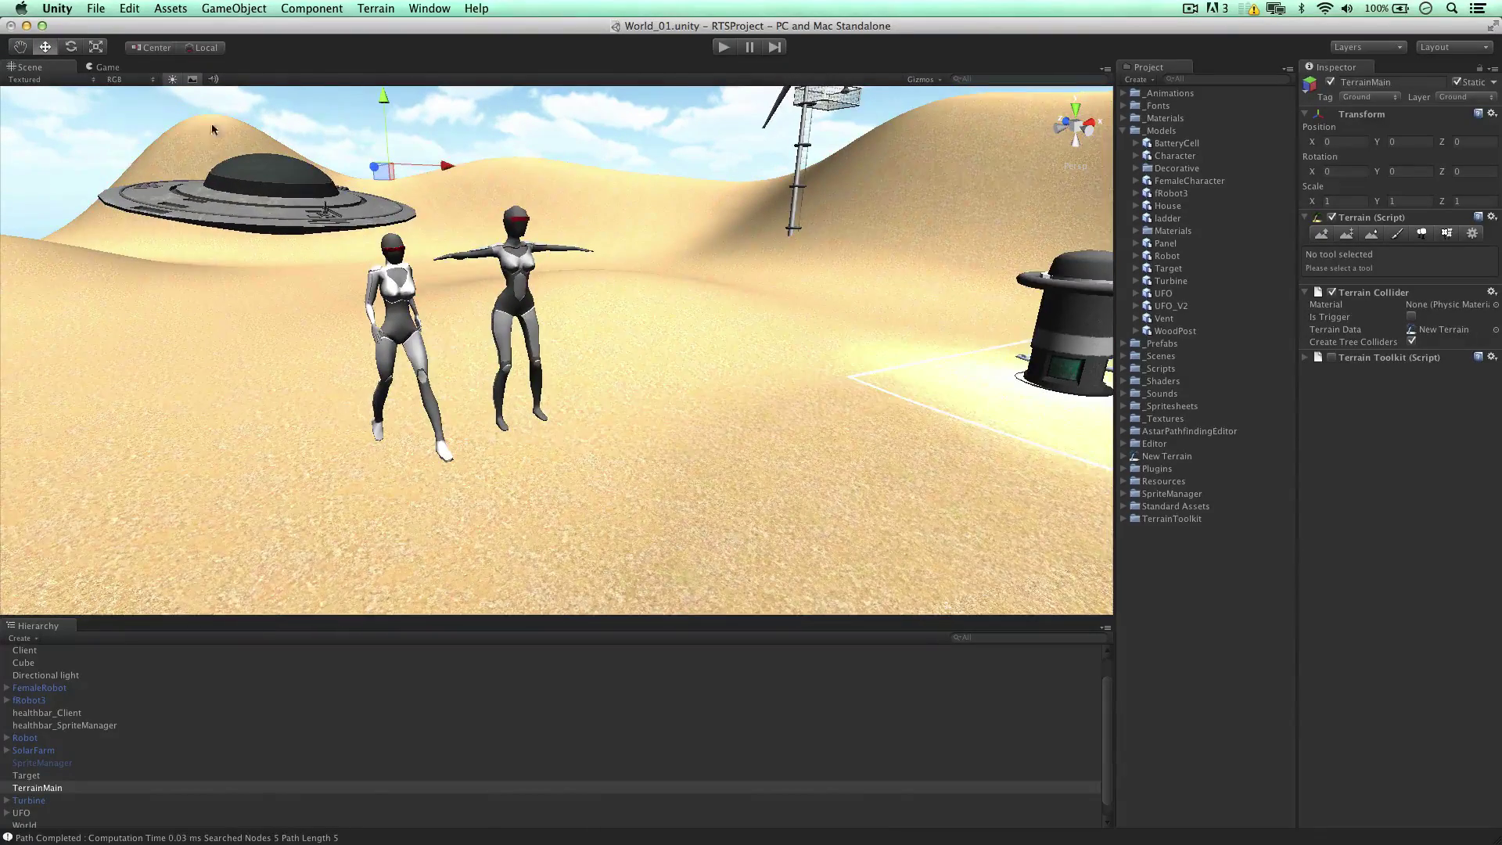
pyautogui.keyDown('alt'); pyautogui.moveTo(436, 328); pyautogui.dragTo(514, 338); pyautogui.keyUp('alt')
pyautogui.scroll(-3, 529, 352)
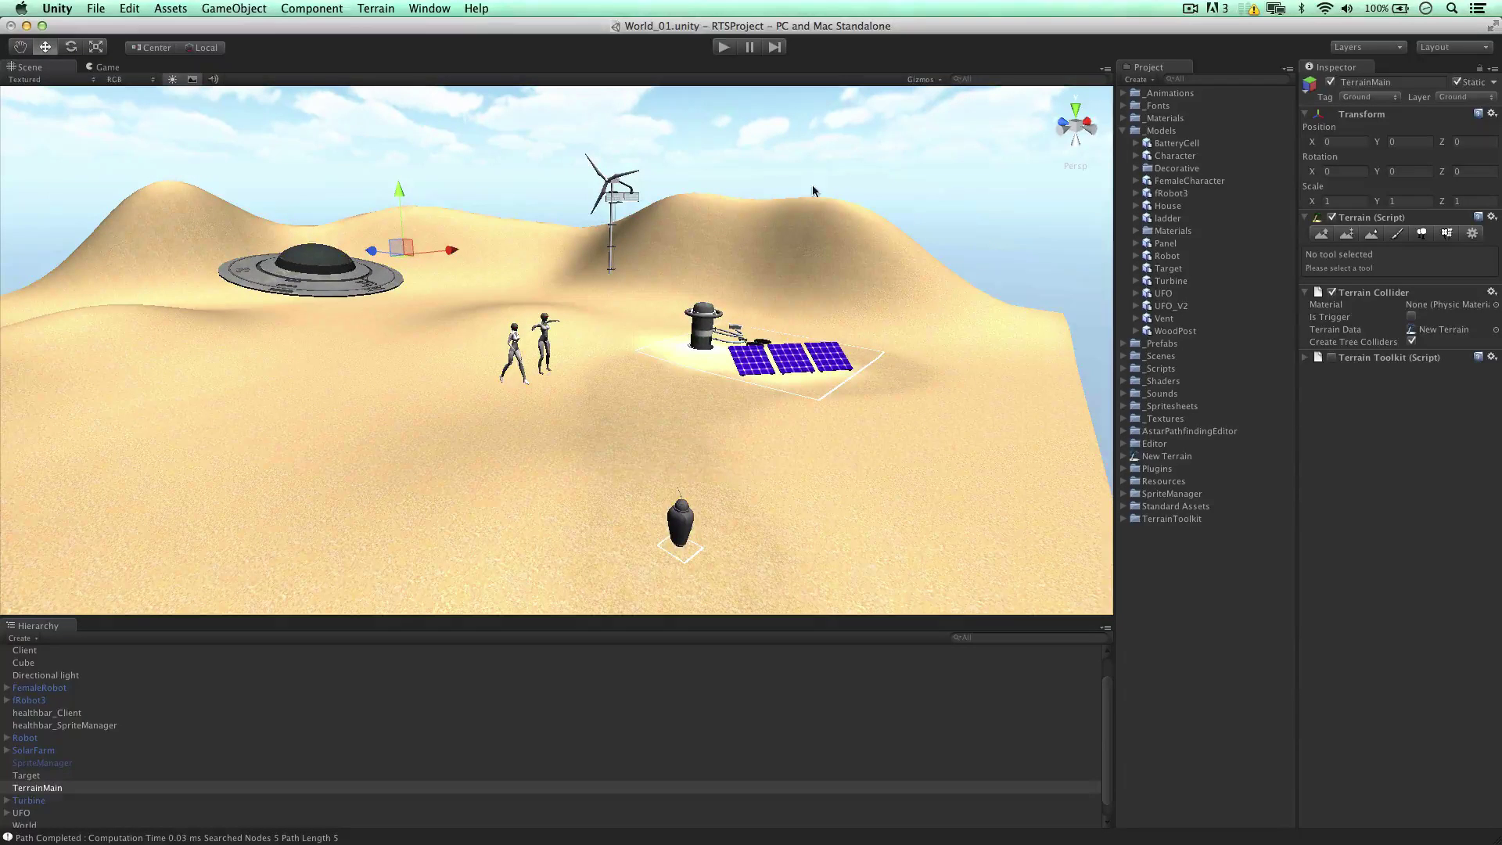
# Step: Rename the idle animation clip of the FemaleCharacter model to tpose and apply the import settings
pyautogui.click(1173, 182)
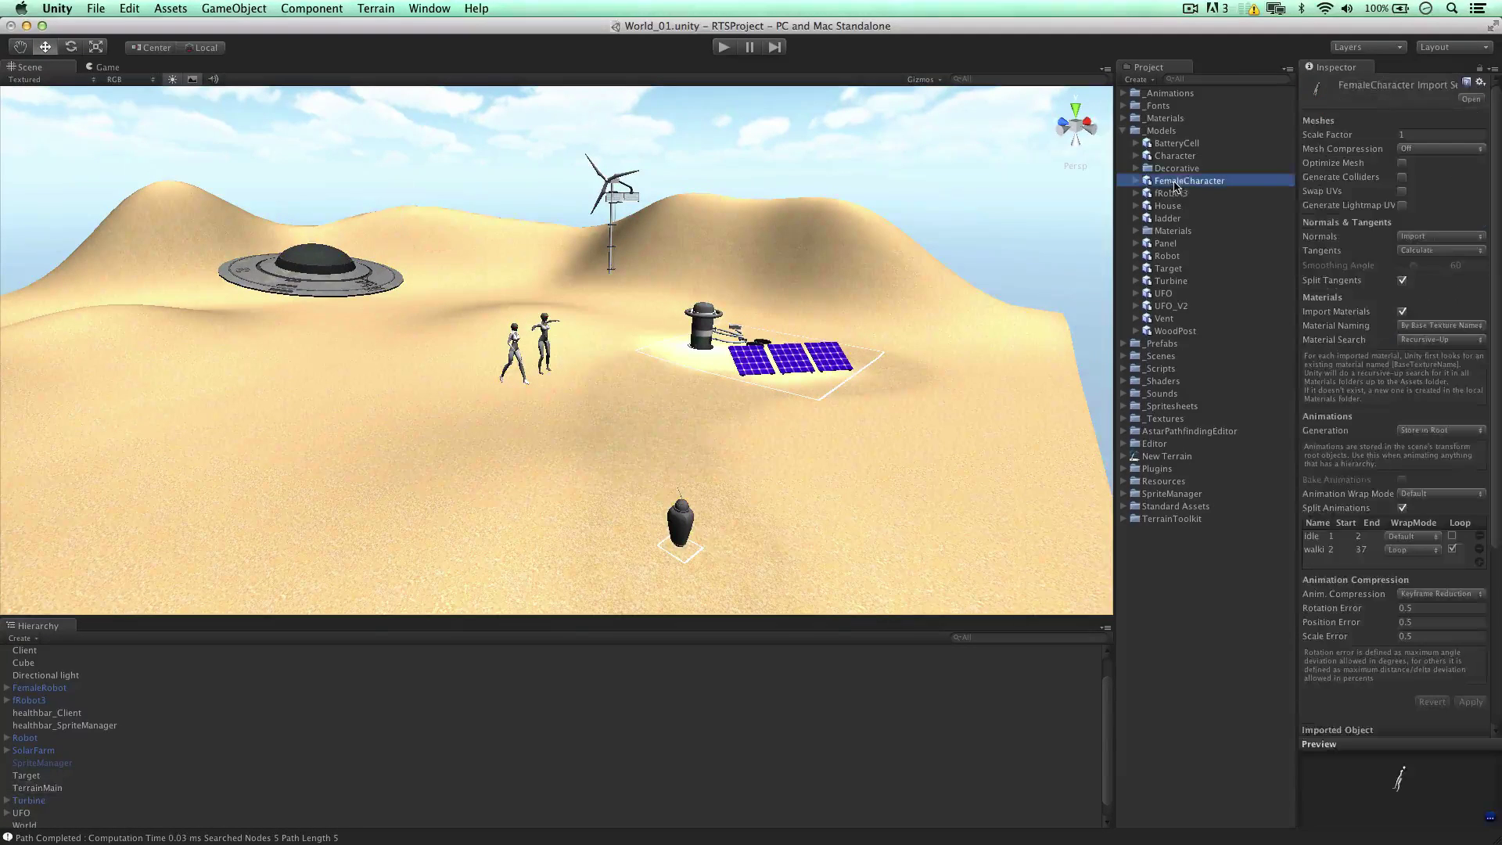
pyautogui.click(1314, 537)
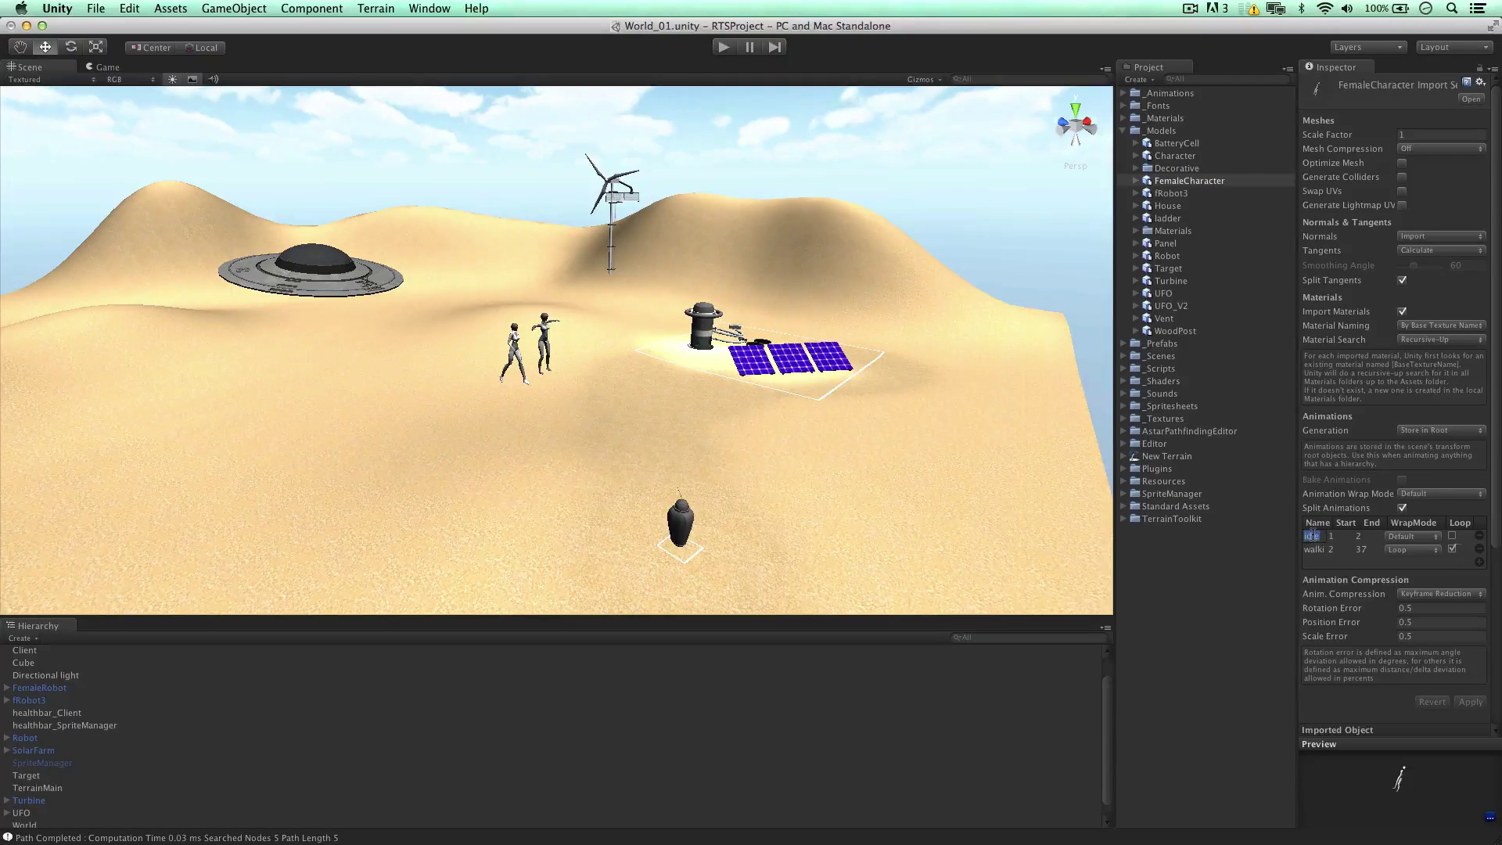
pyautogui.write('tpos')
pyautogui.click(1213, 193)
pyautogui.click(866, 294)
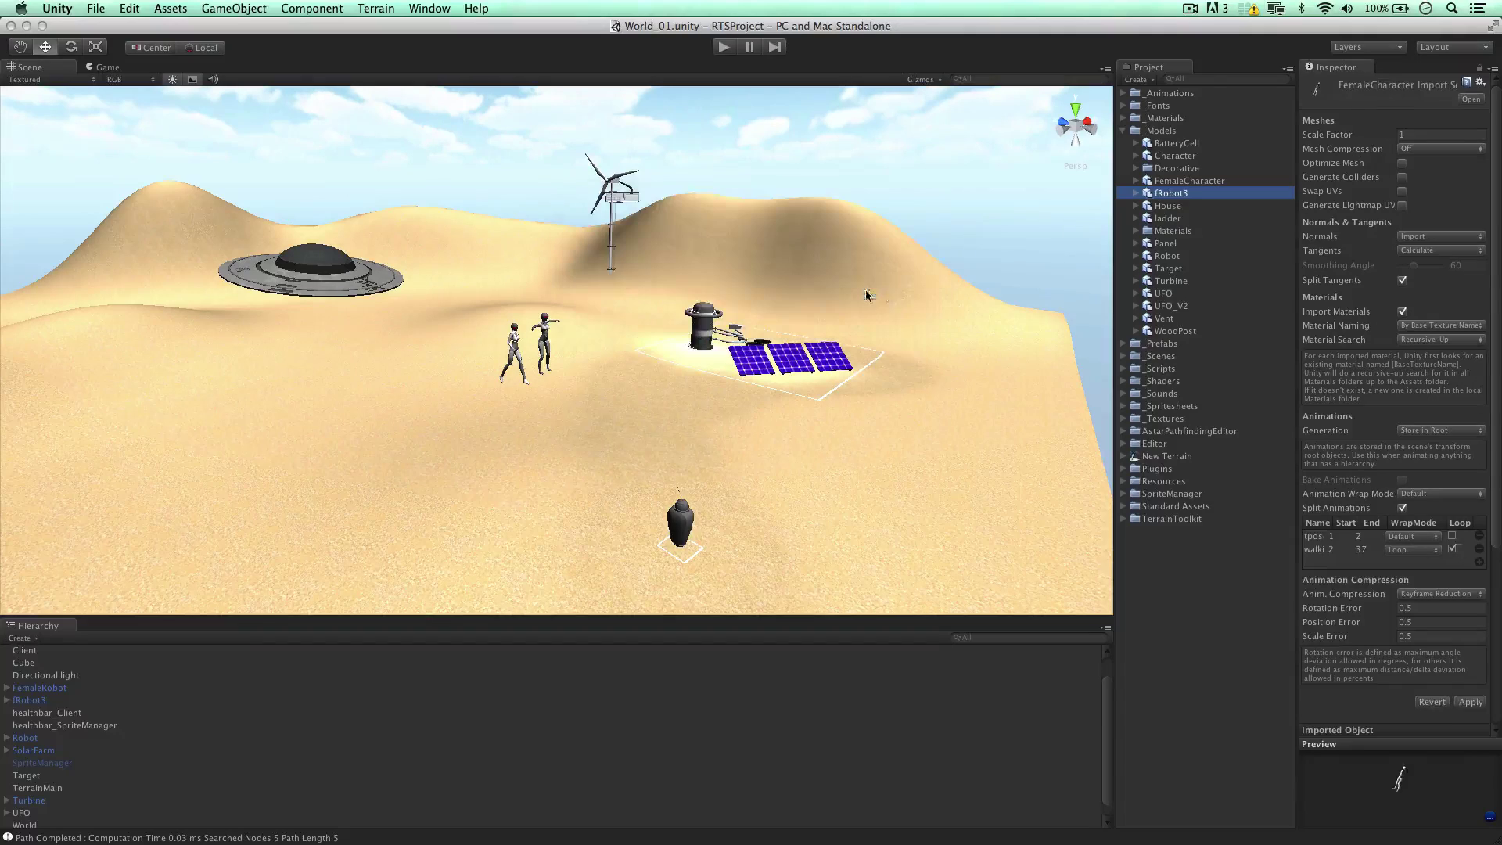
# Step: Rename the FemaleCharacter model asset to FemaleHumanoidRobot
pyautogui.click(1174, 181)
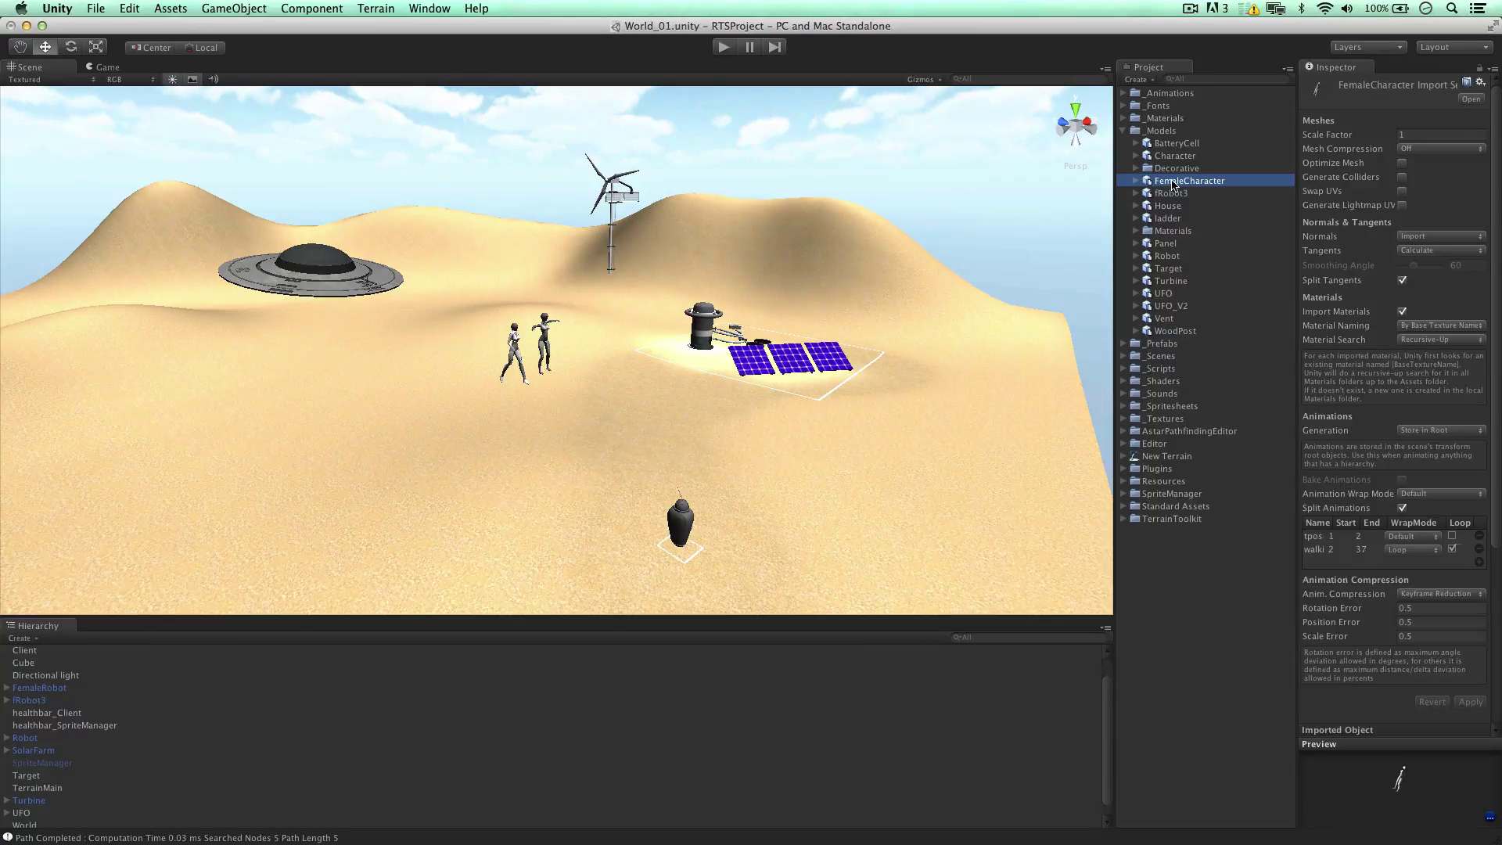
pyautogui.click(1173, 182)
pyautogui.write('HumanoidRobo')
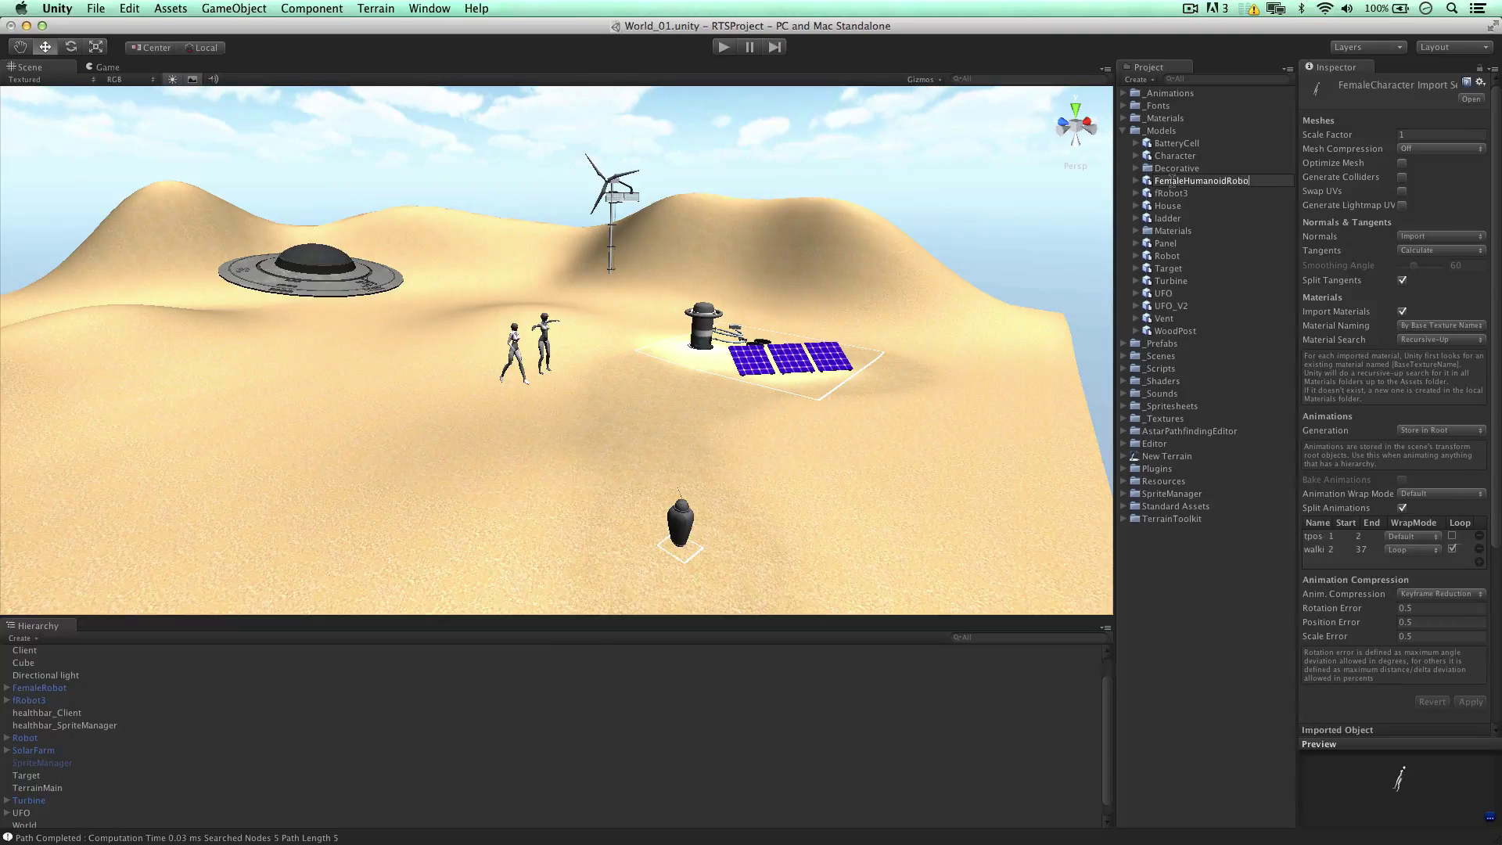
pyautogui.press('Return')
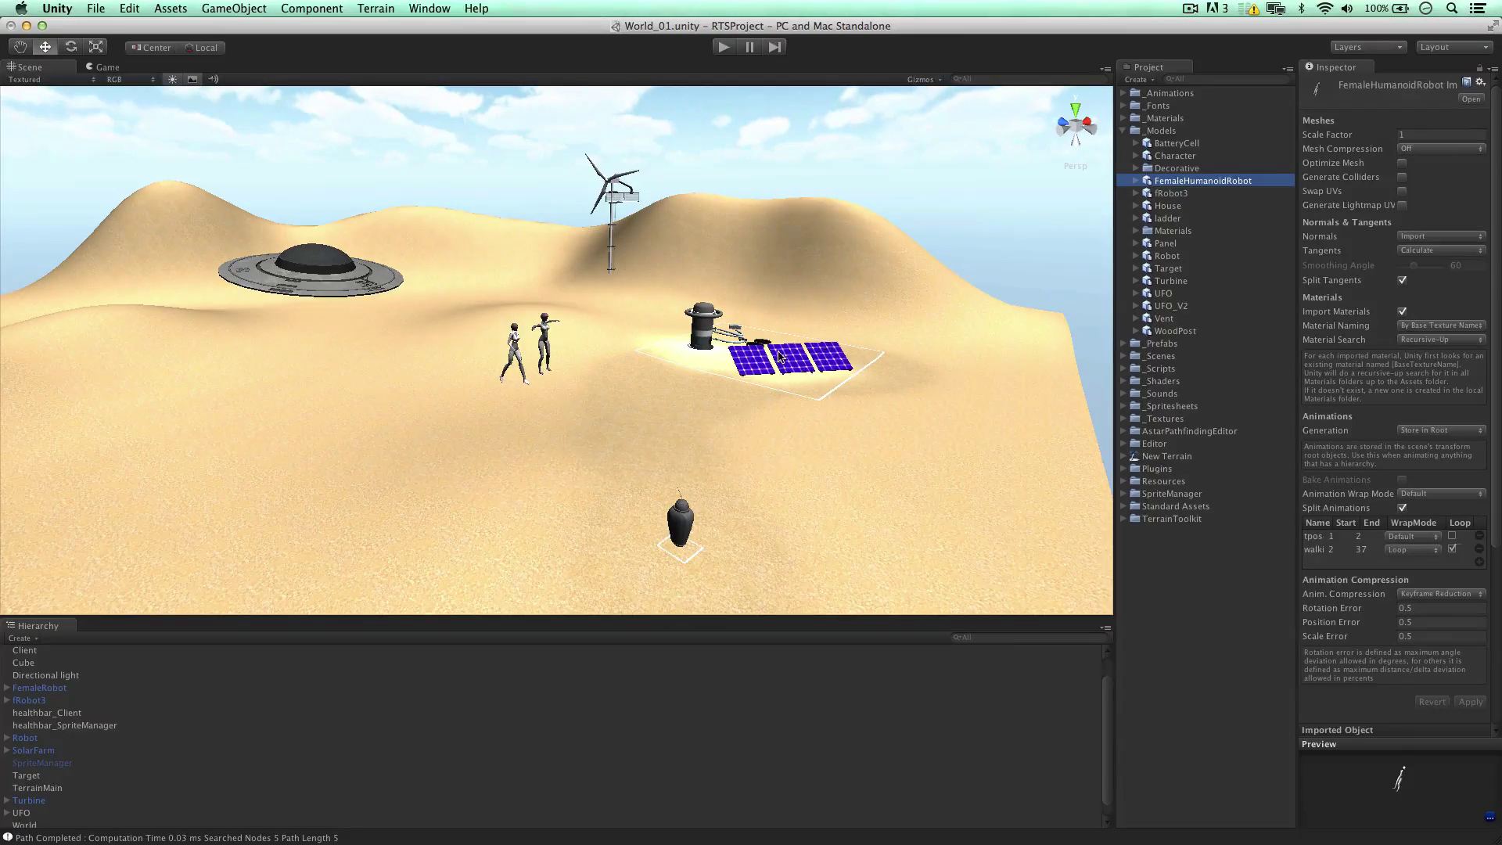
# Step: Create an empty prefab named FemaleHumanoidRobot in the Prefabs folder inside Resources
pyautogui.keyDown('alt'); pyautogui.moveTo(750, 440); pyautogui.dragTo(772, 370, button='middle'); pyautogui.keyUp('alt')
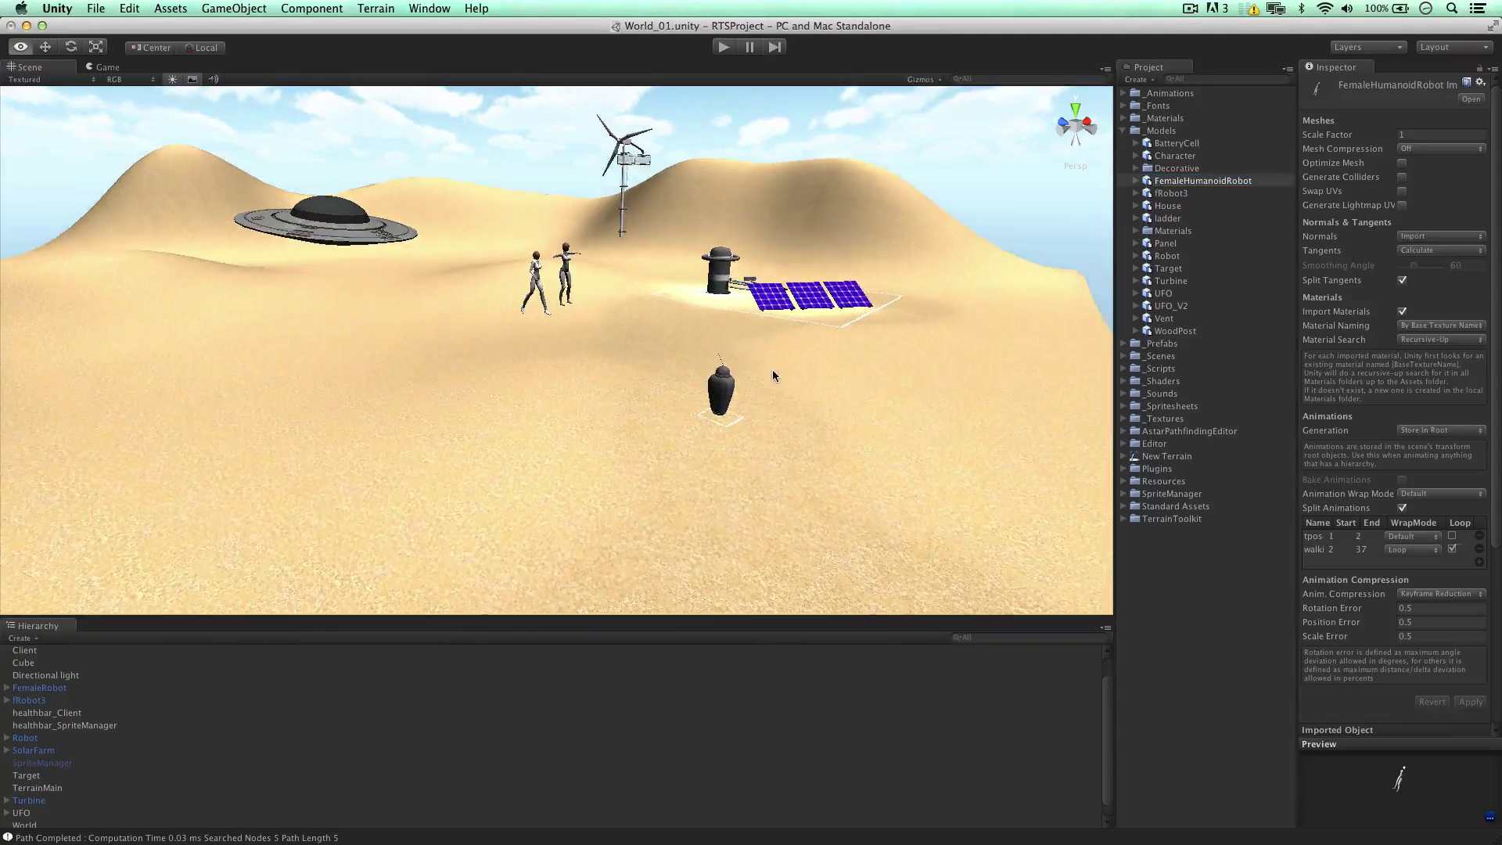
pyautogui.keyDown('alt'); pyautogui.moveTo(772, 370); pyautogui.dragTo(682, 397); pyautogui.keyUp('alt')
pyautogui.click(682, 400)
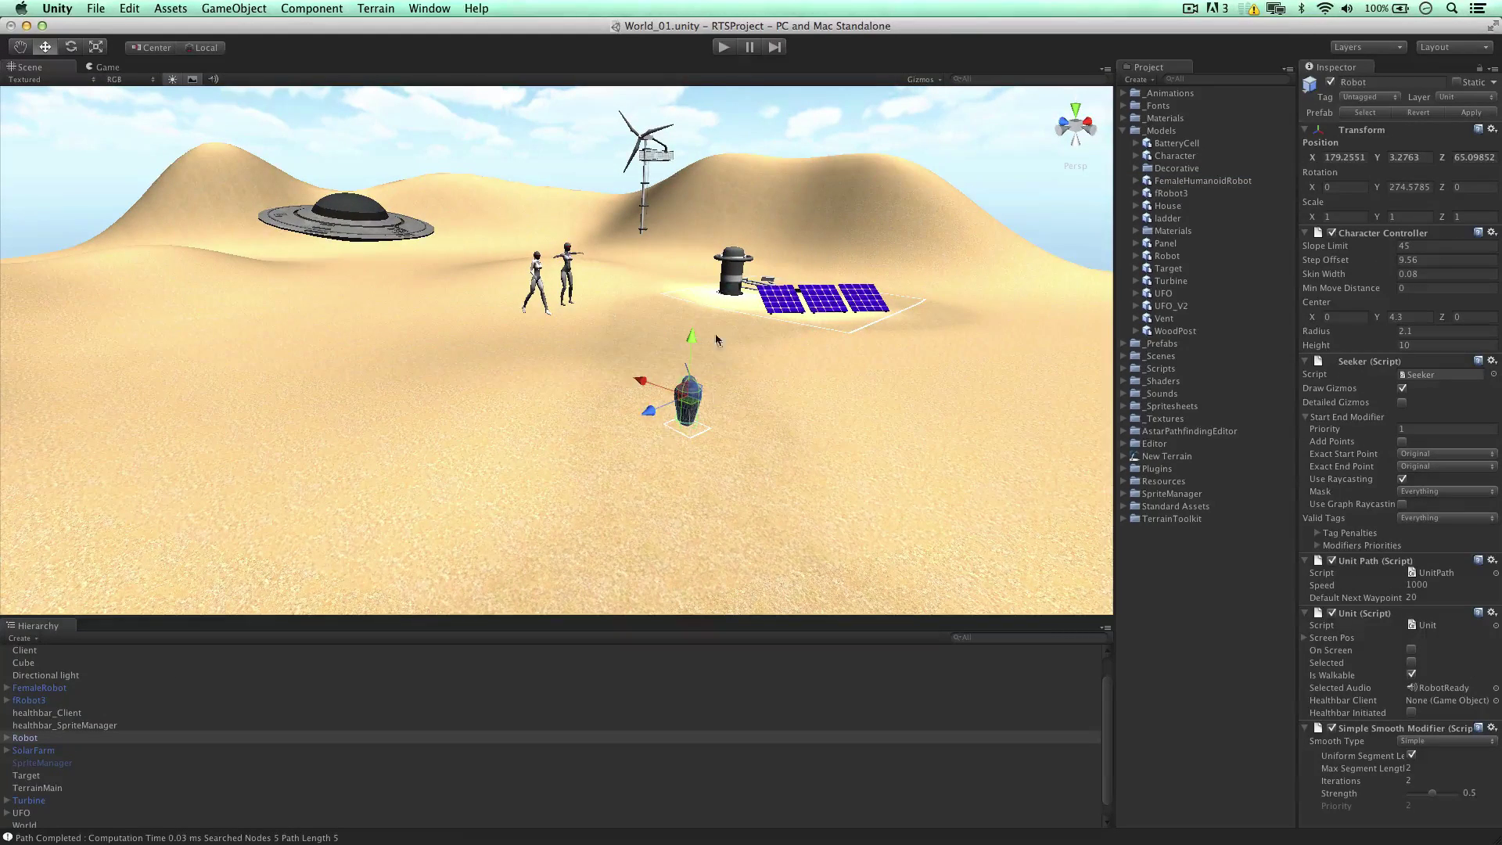
pyautogui.click(1135, 131)
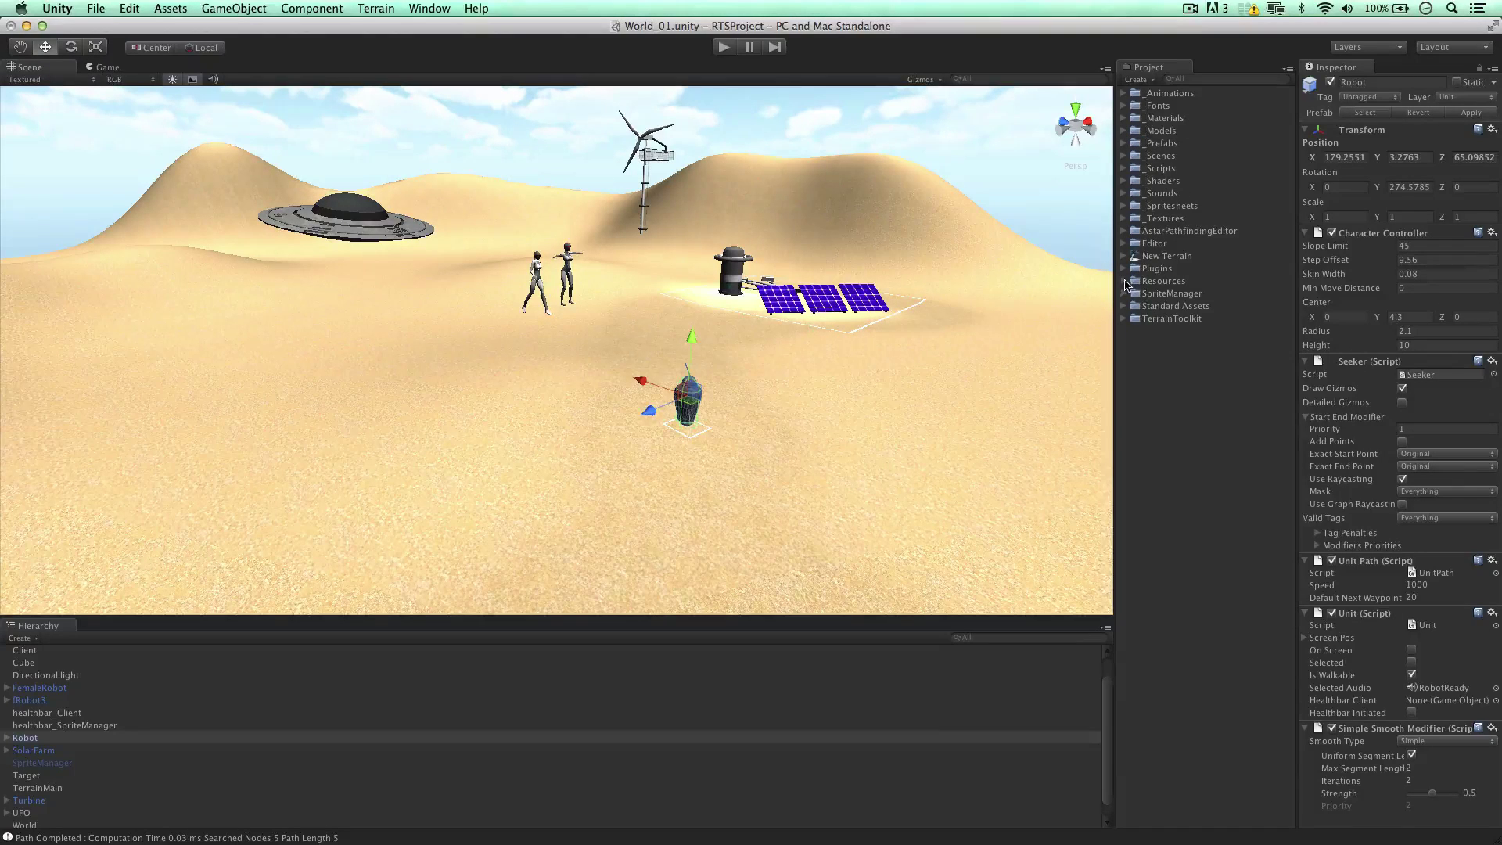
pyautogui.click(1125, 282)
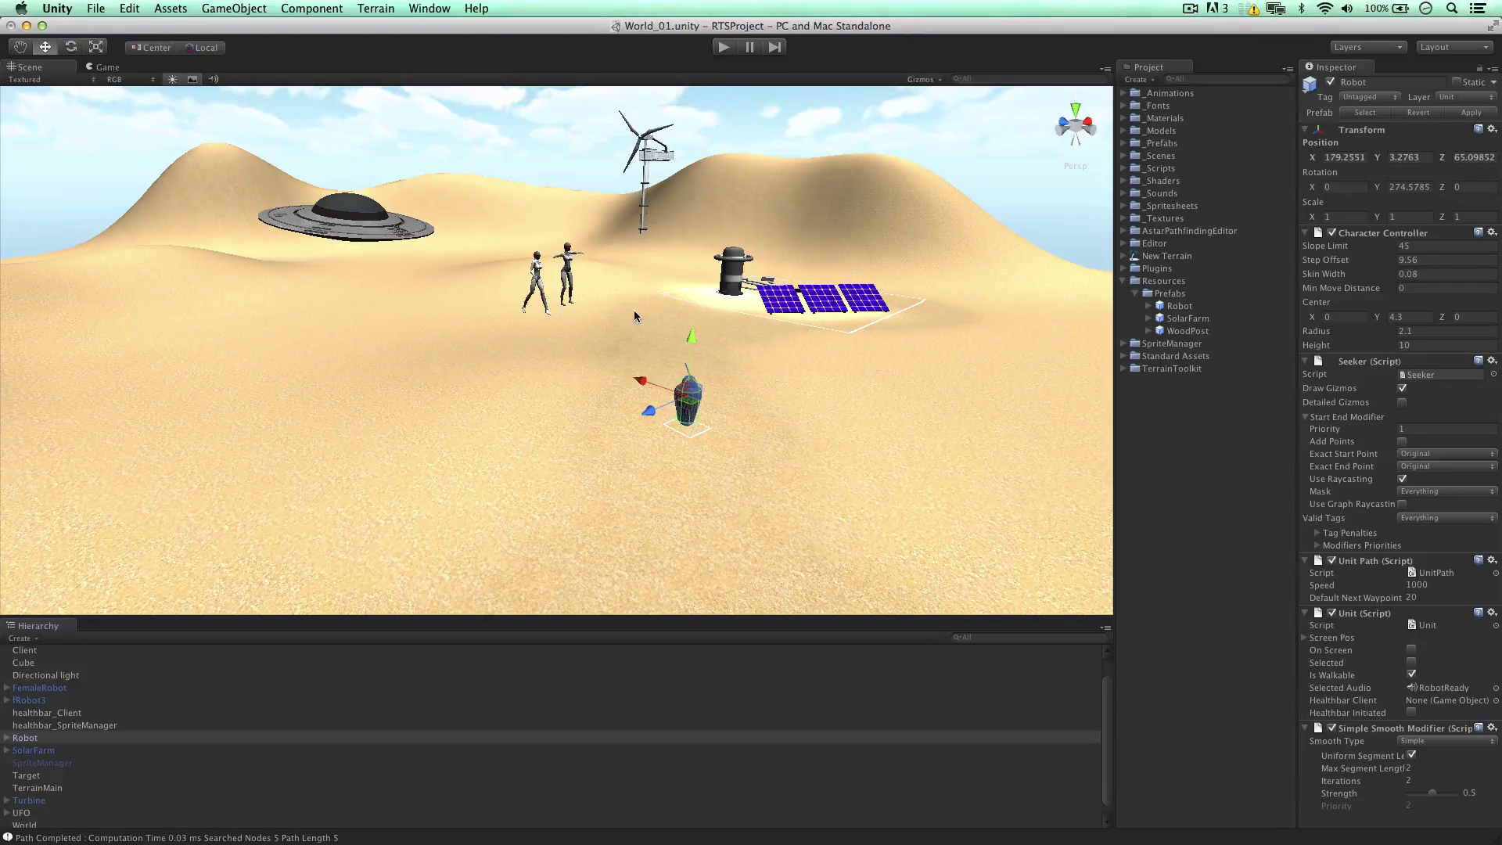
pyautogui.click(1165, 295)
pyautogui.rightClick(1167, 297)
pyautogui.moveTo(1142, 302)
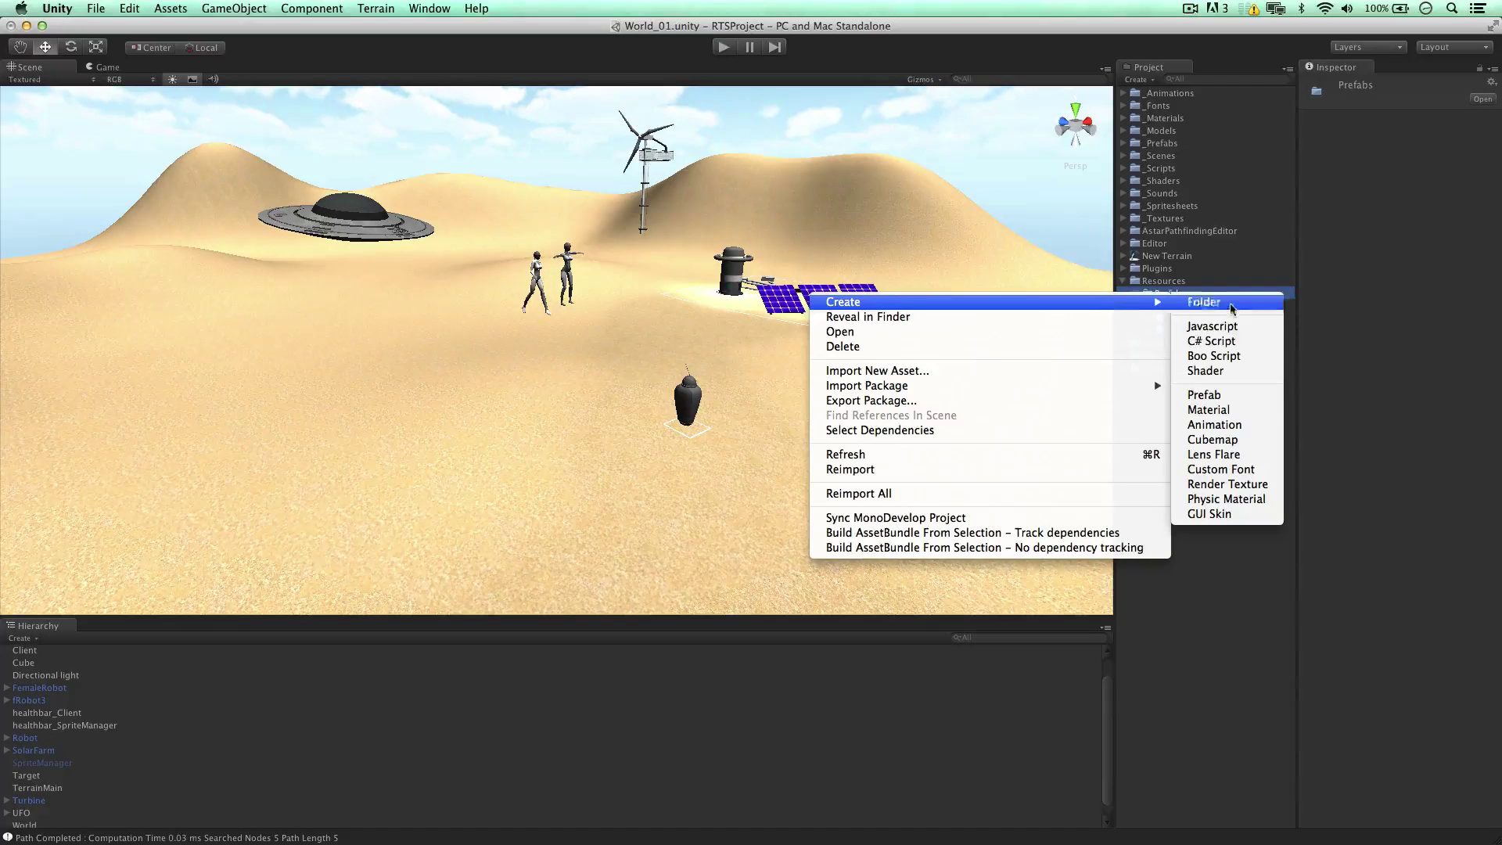
pyautogui.click(1204, 394)
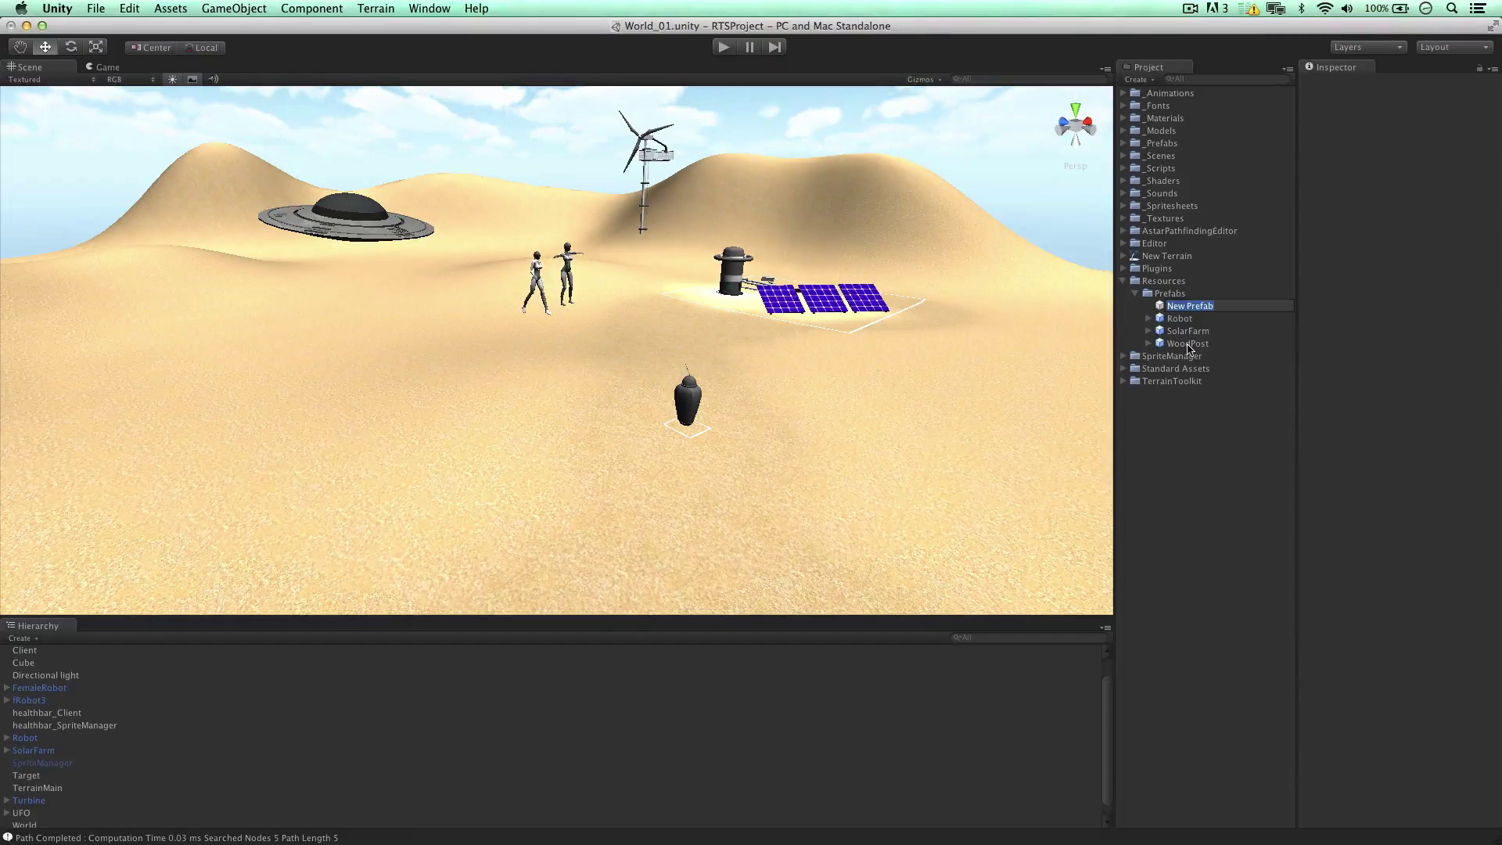
pyautogui.write('FemaleHumanoidRobot')
pyautogui.press('Return')
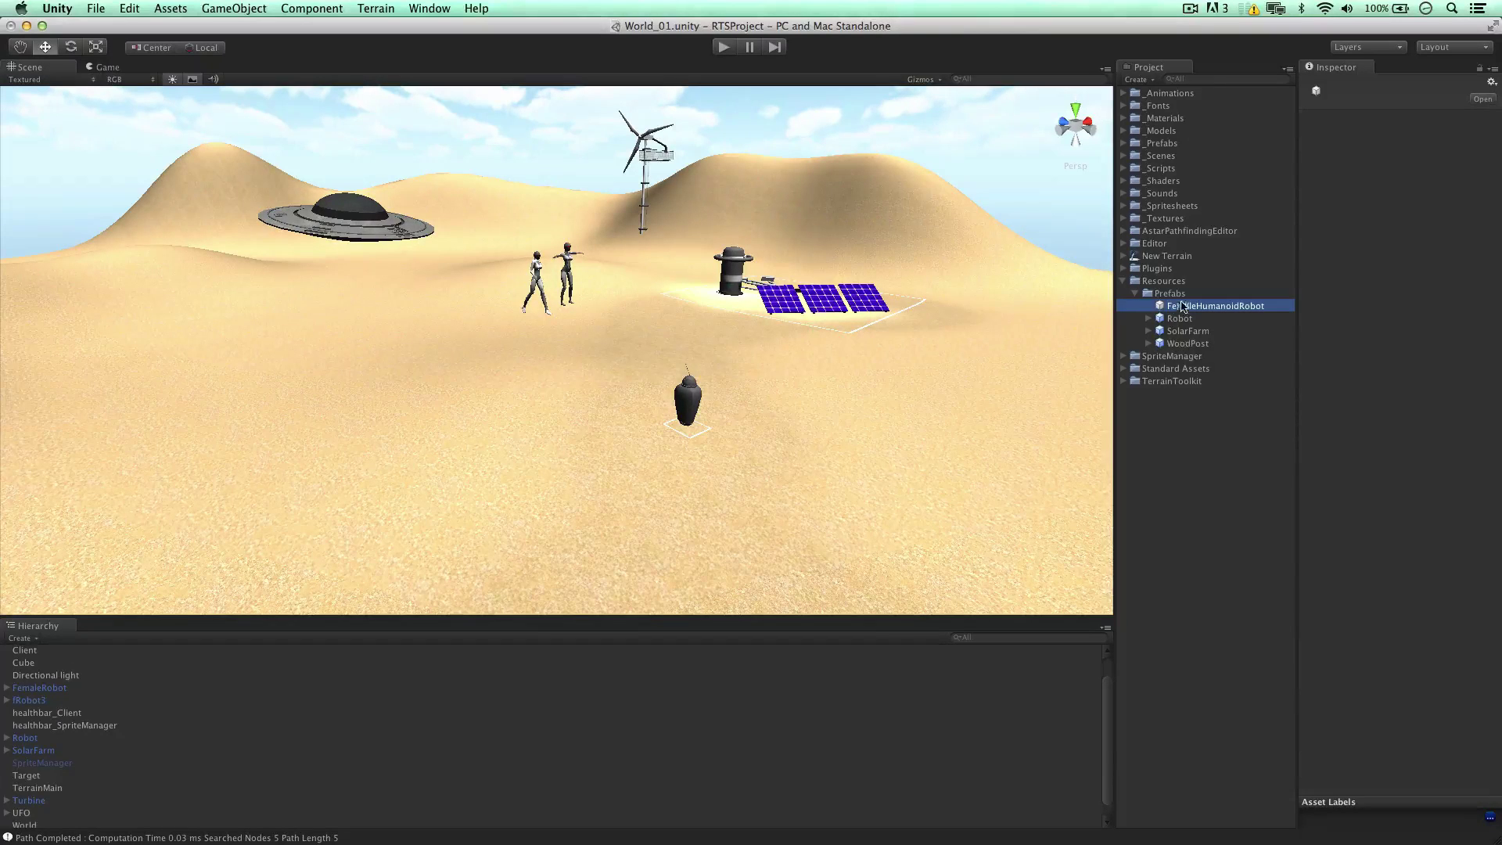
# Step: Duplicate the black Robot unit in the scene and move the copy beside the original, to about X 180, Z 79
pyautogui.click(678, 396)
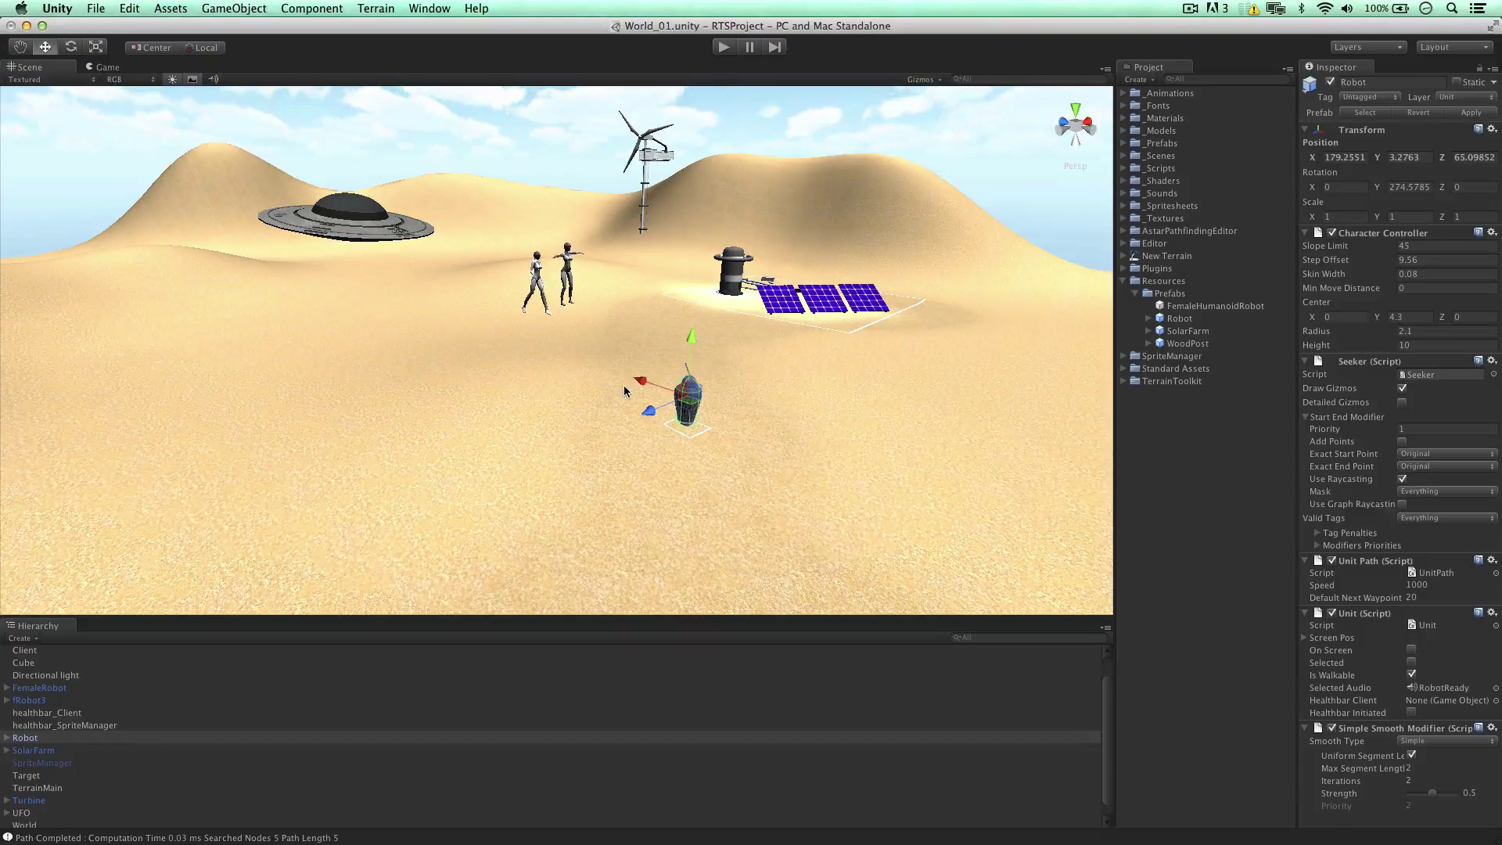
pyautogui.press('super+d')
pyautogui.moveTo(644, 381); pyautogui.dragTo(588, 363)
# Step: Rename the duplicated Robot object to FemaleHumanoidRobot
pyautogui.click(25, 739)
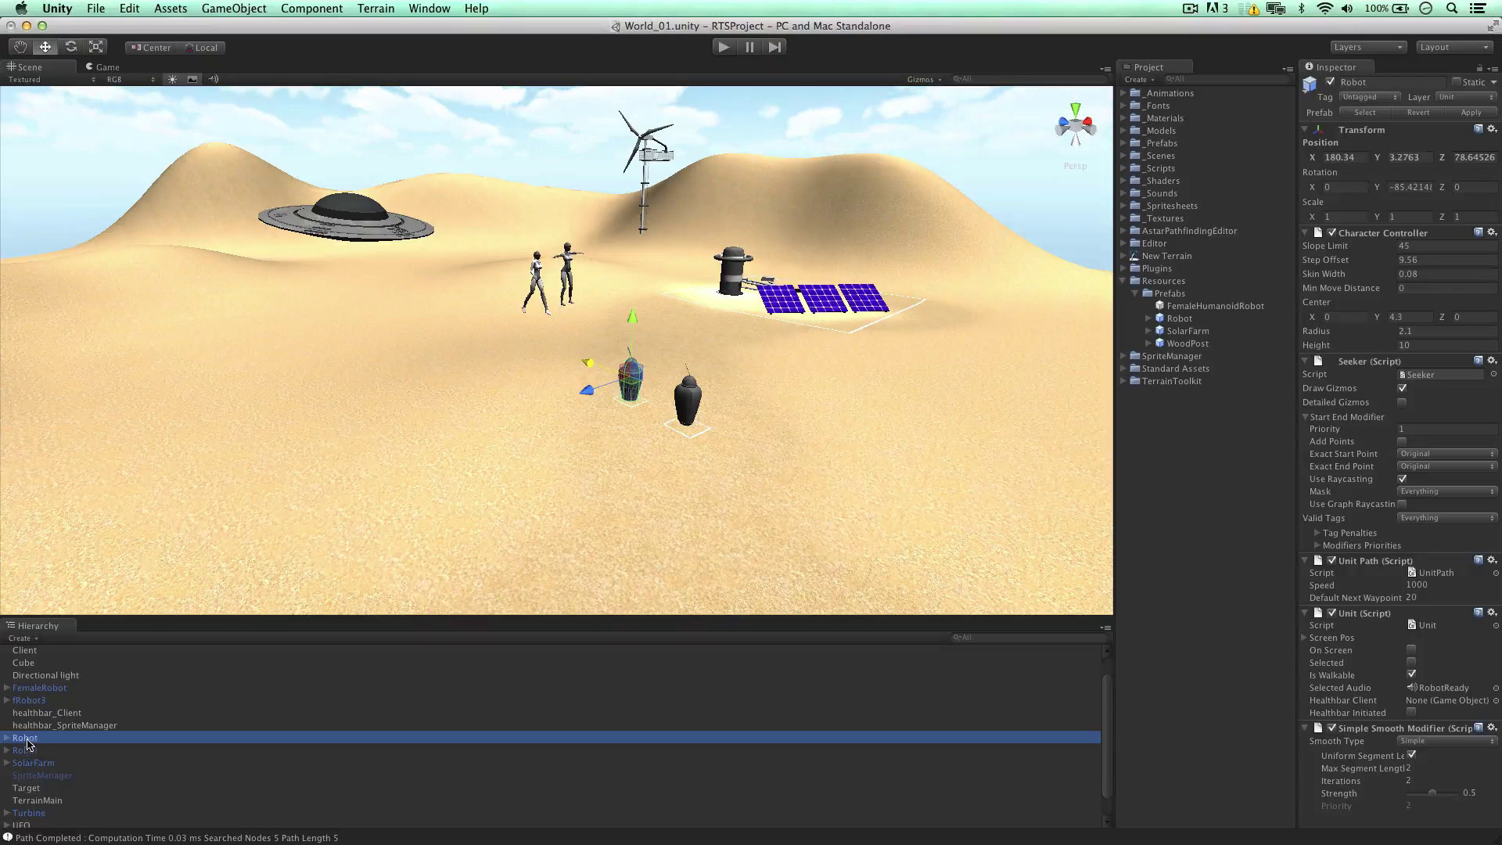
pyautogui.click(26, 737)
pyautogui.write('Female')
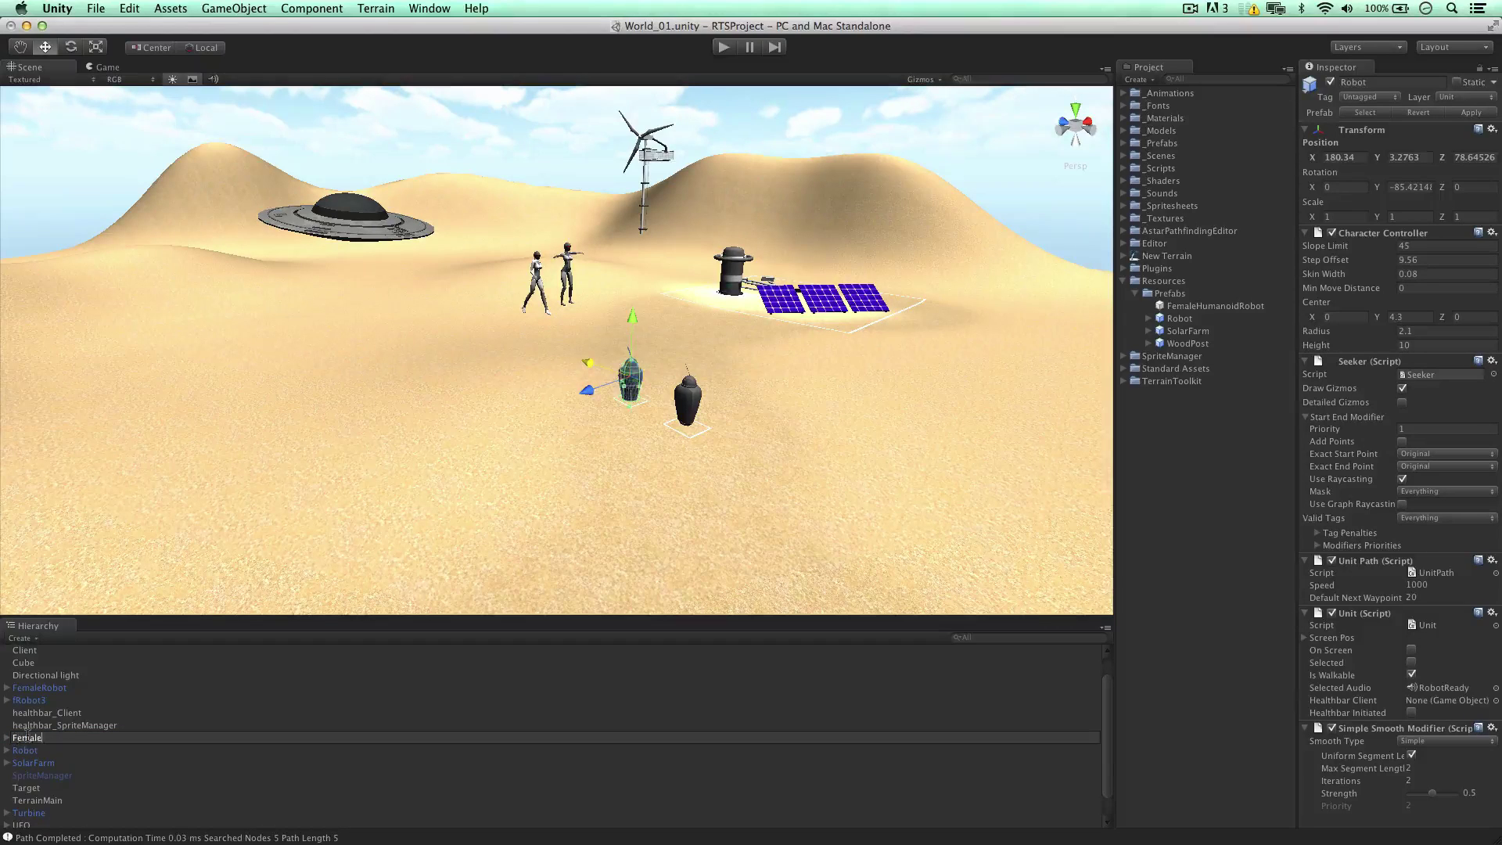
pyautogui.write('HumanoidRobot')
pyautogui.press('Return')
# Step: Raise the FemaleHumanoidRobot object above the ground to a Y position of about 5.02
pyautogui.press('f')
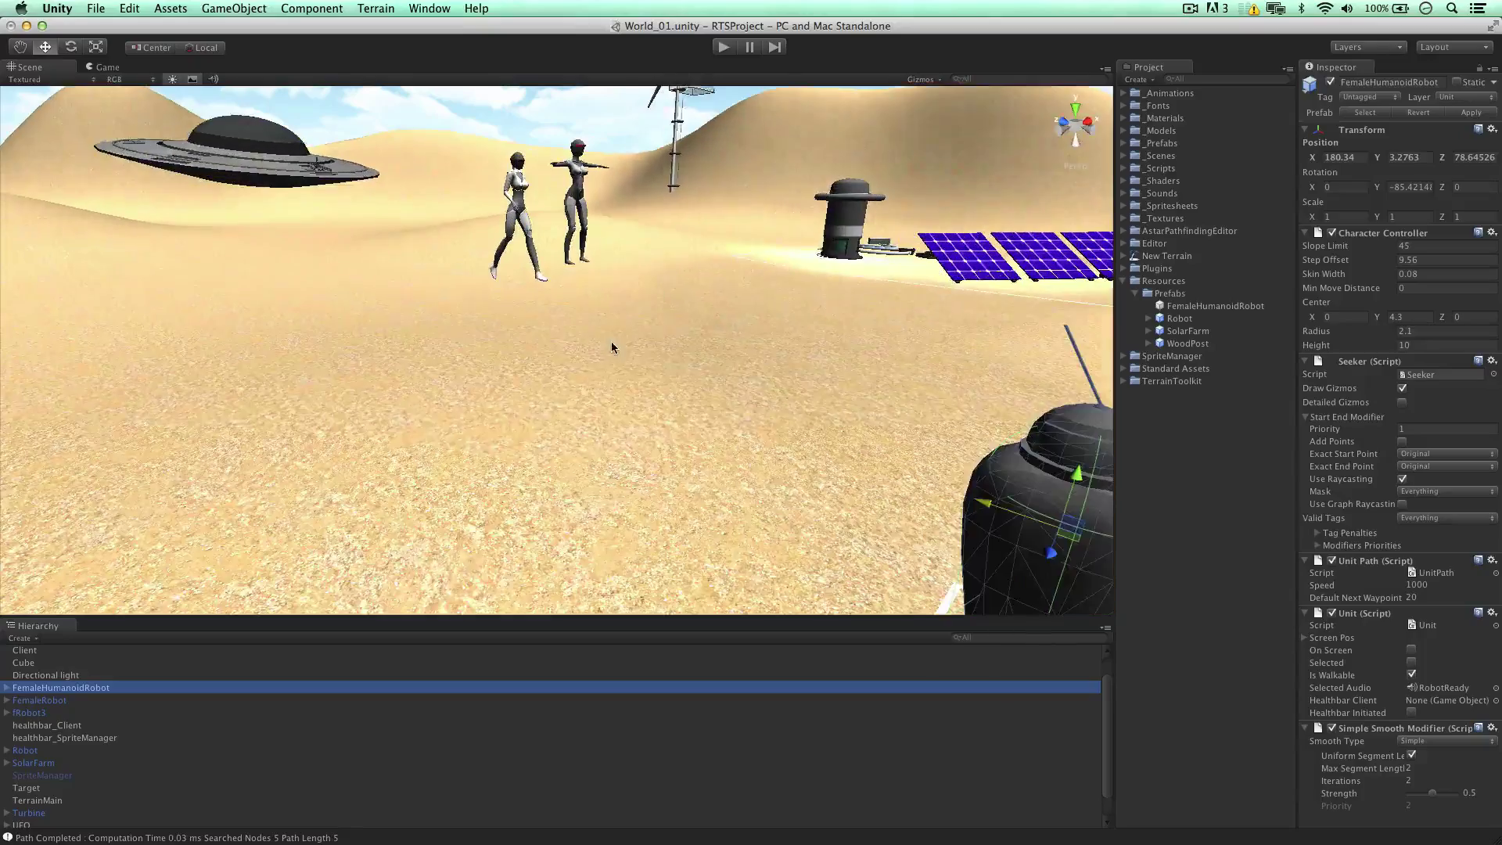
pyautogui.moveTo(792, 363); pyautogui.dragTo(622, 313, button='middle')
pyautogui.press('f')
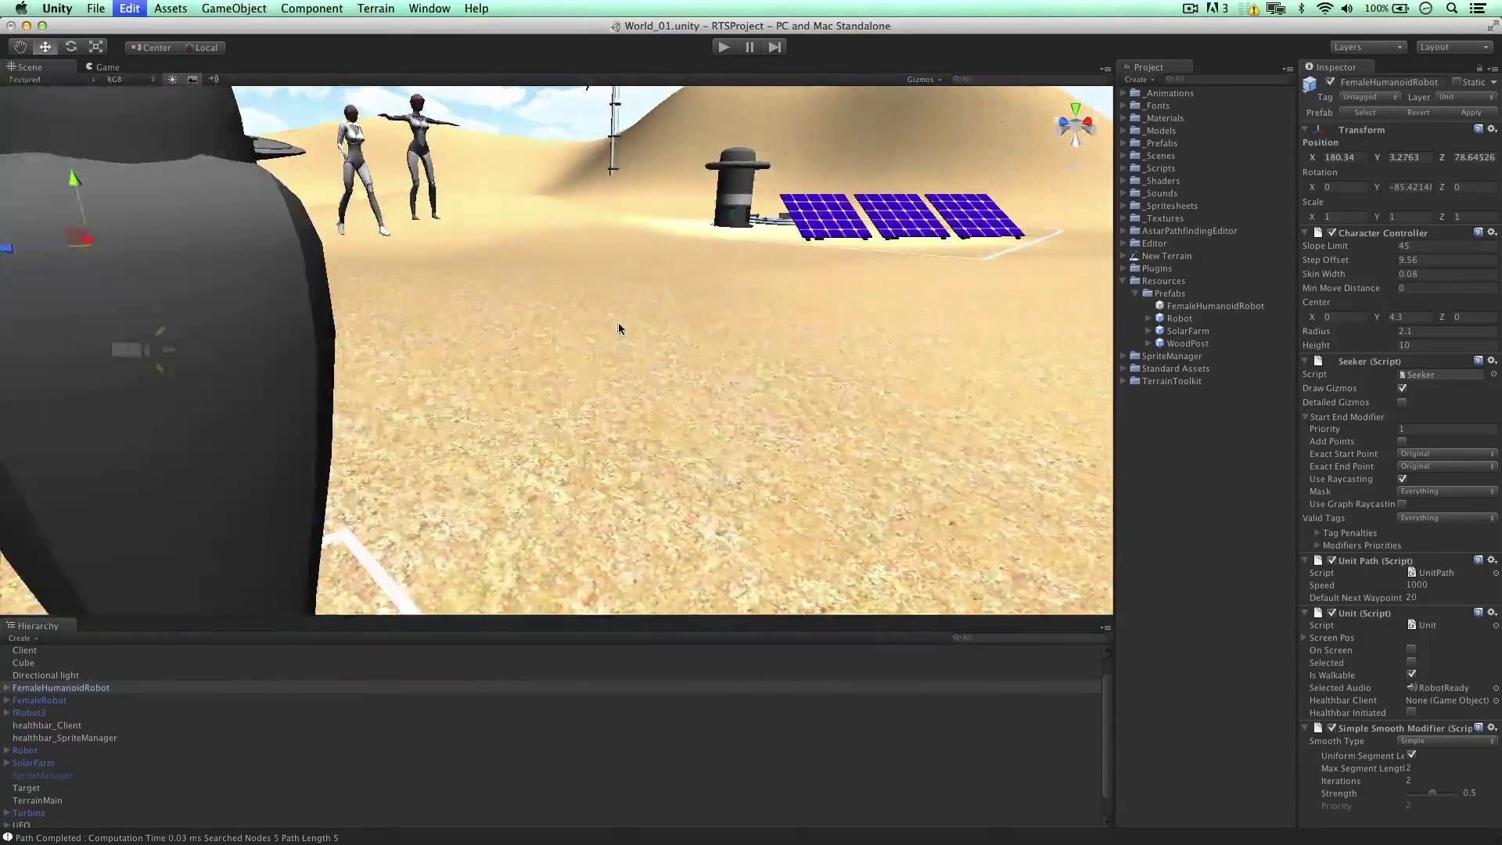
pyautogui.keyDown('alt'); pyautogui.moveTo(666, 343); pyautogui.dragTo(891, 336); pyautogui.keyUp('alt')
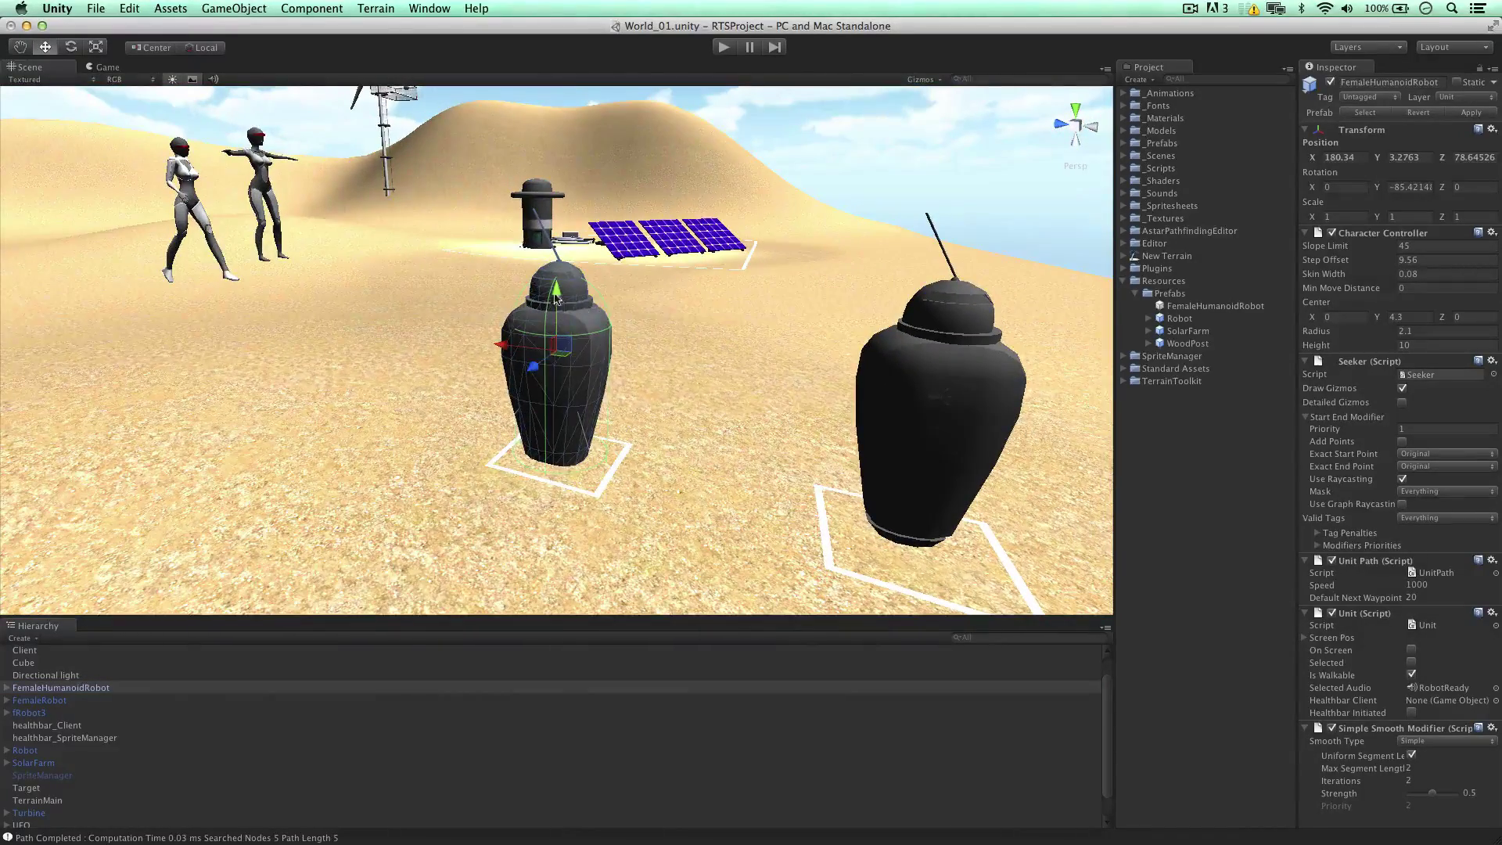
pyautogui.moveTo(560, 290); pyautogui.dragTo(561, 240)
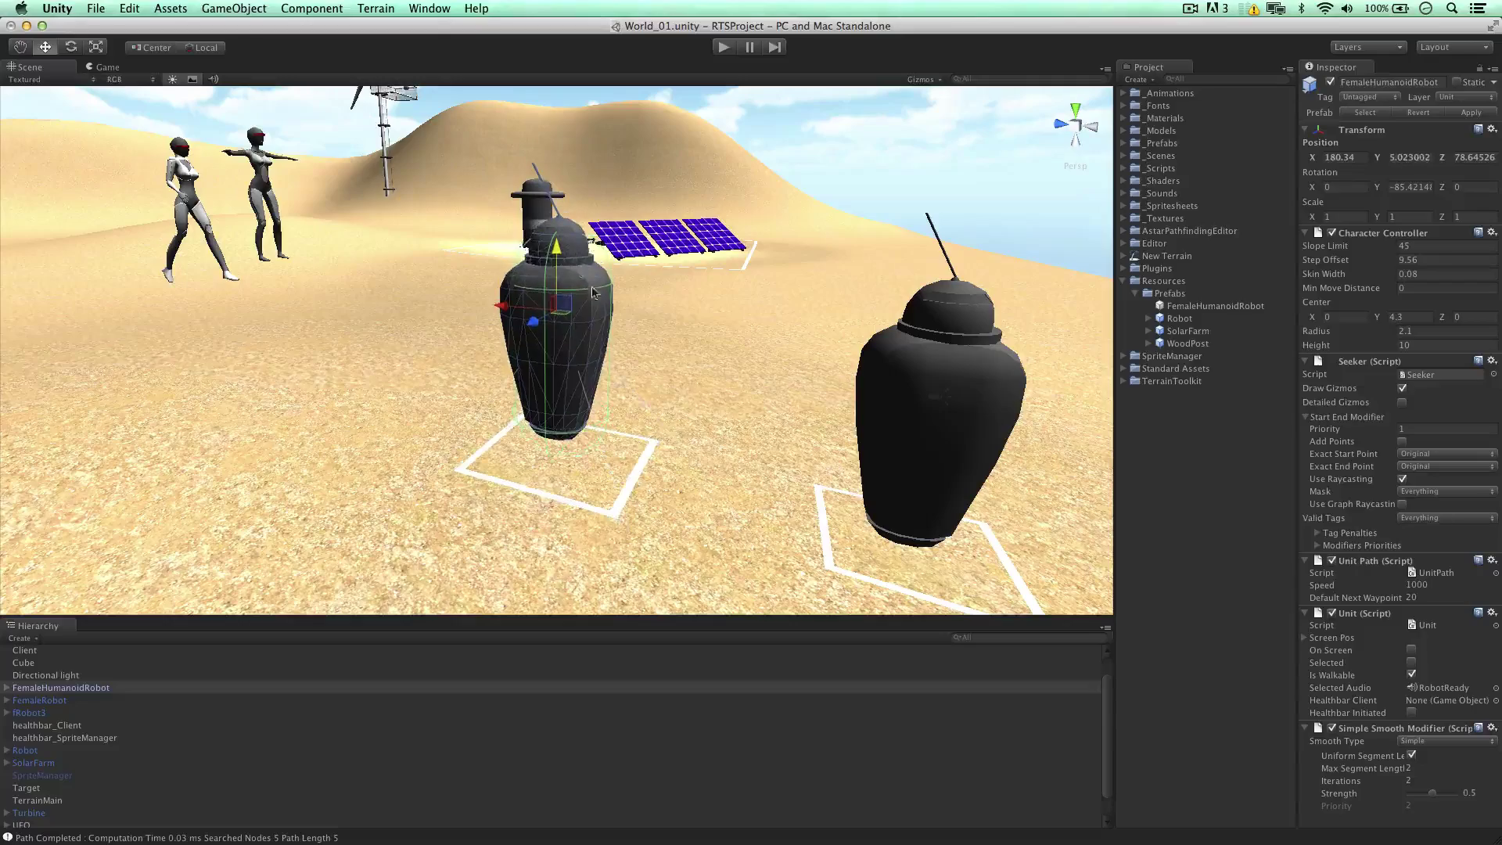
# Step: Delete the child Robot model from FemaleHumanoidRobot, accepting the loss of its prefab connection
pyautogui.keyDown('alt'); pyautogui.moveTo(635, 299); pyautogui.dragTo(607, 312); pyautogui.keyUp('alt')
pyautogui.scroll(-3, 656, 297)
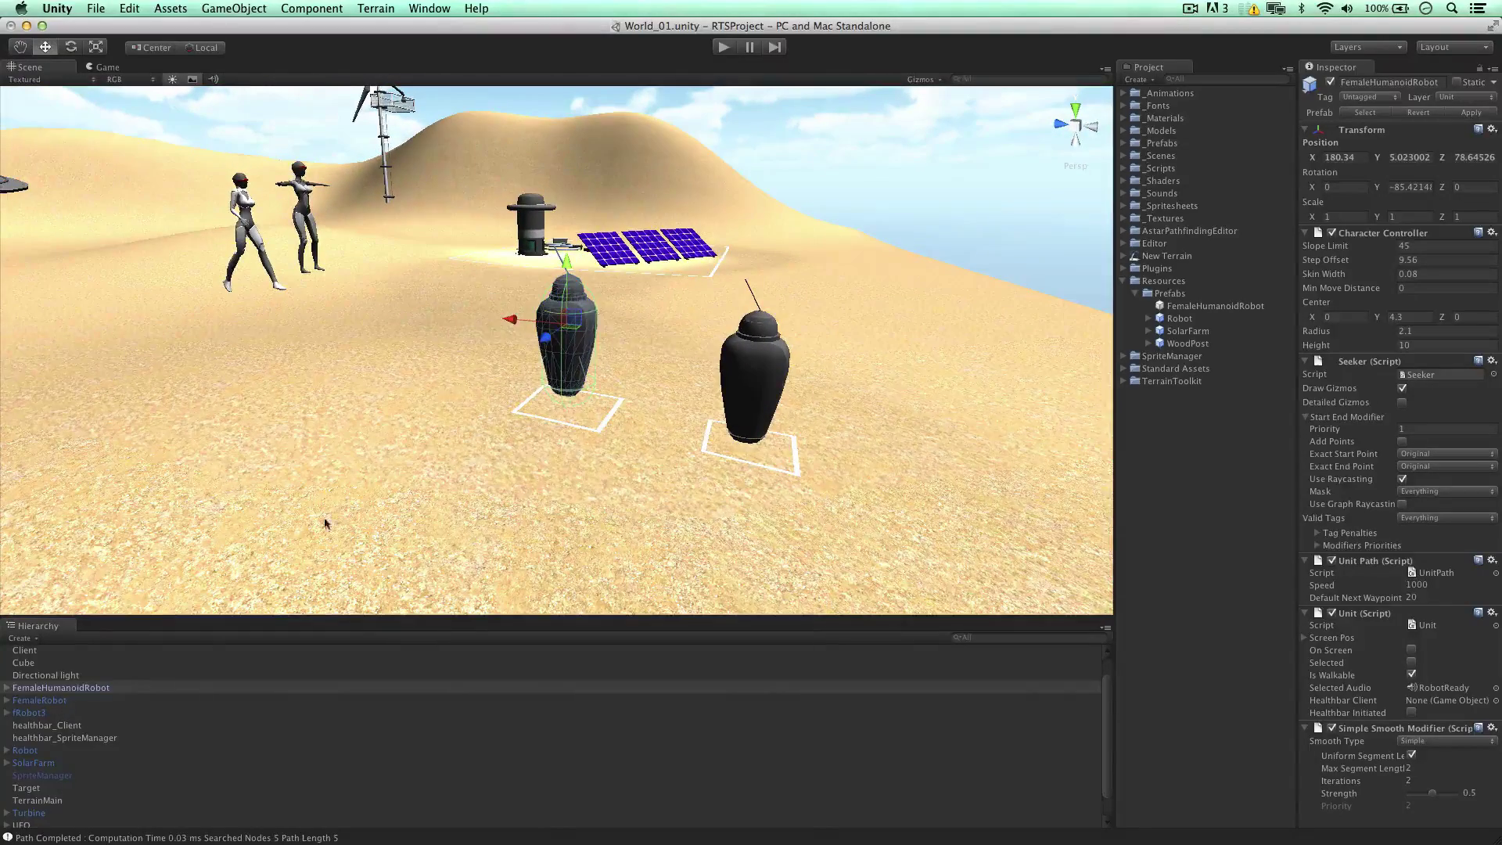
pyautogui.click(6, 688)
pyautogui.click(52, 715)
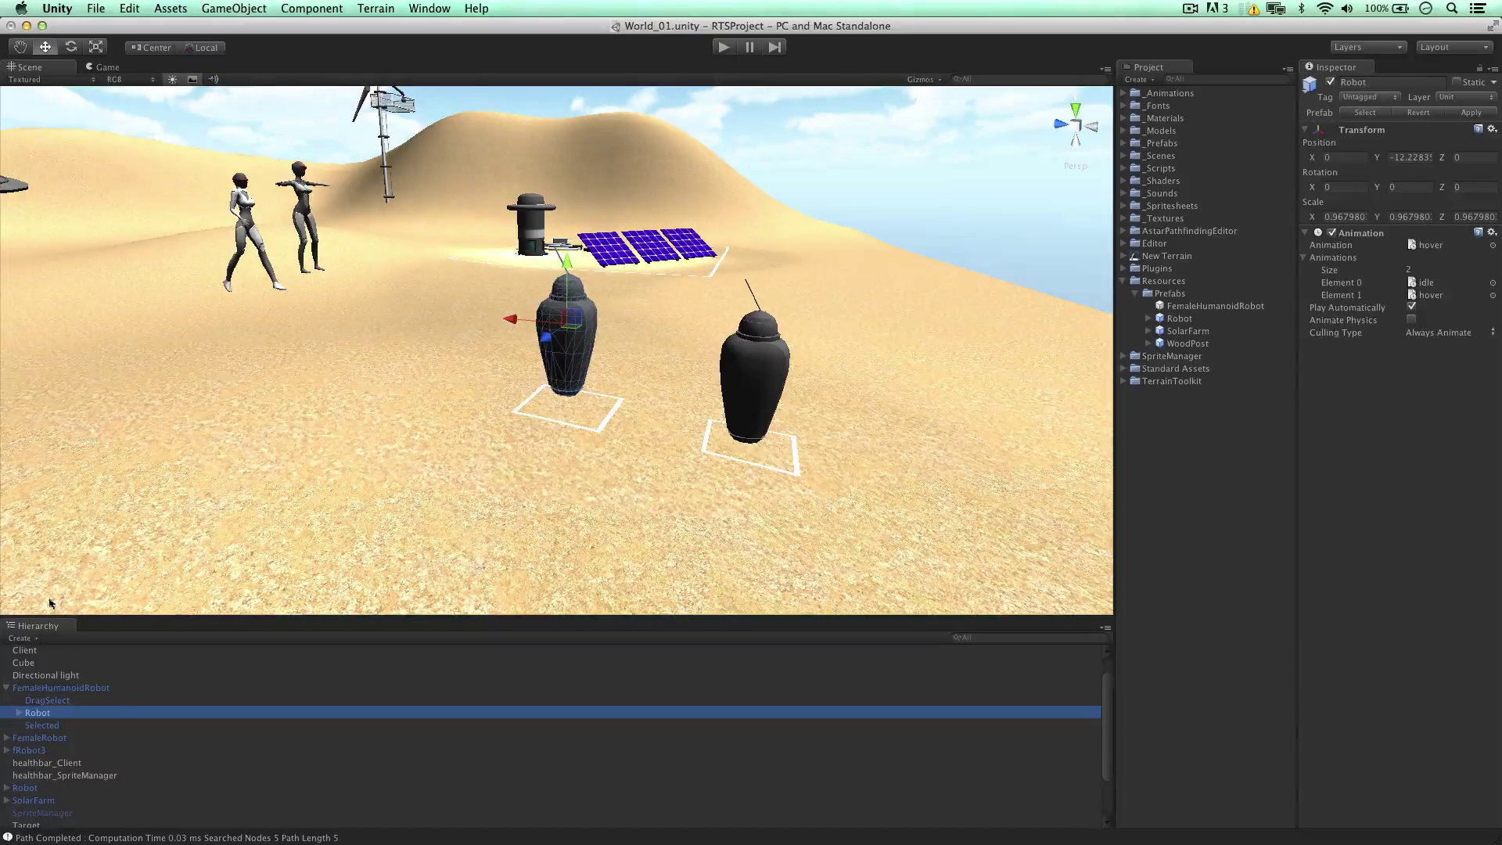
pyautogui.rightClick(48, 712)
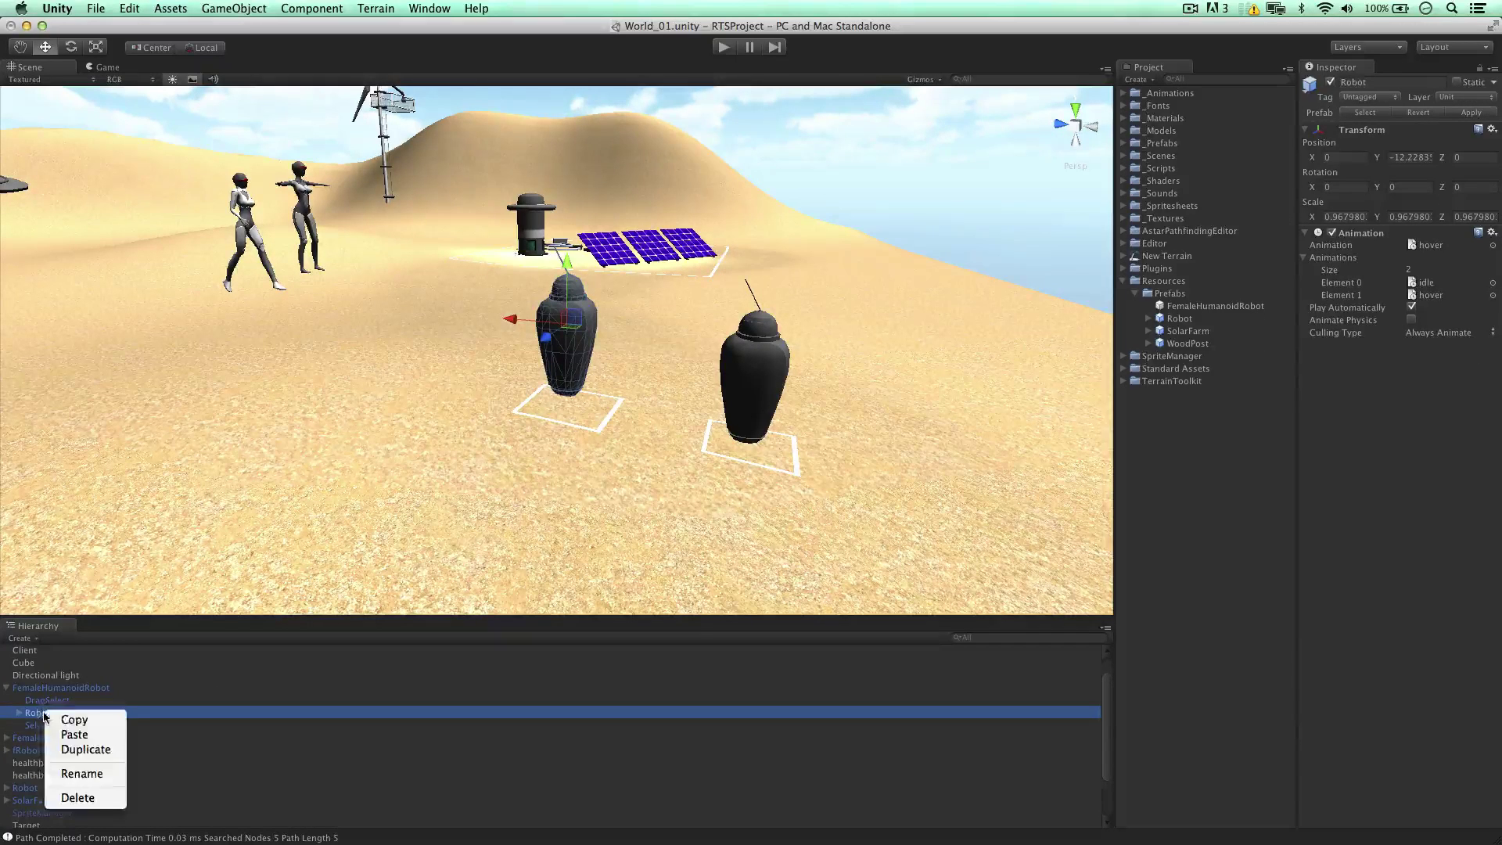
pyautogui.click(93, 796)
pyautogui.click(860, 295)
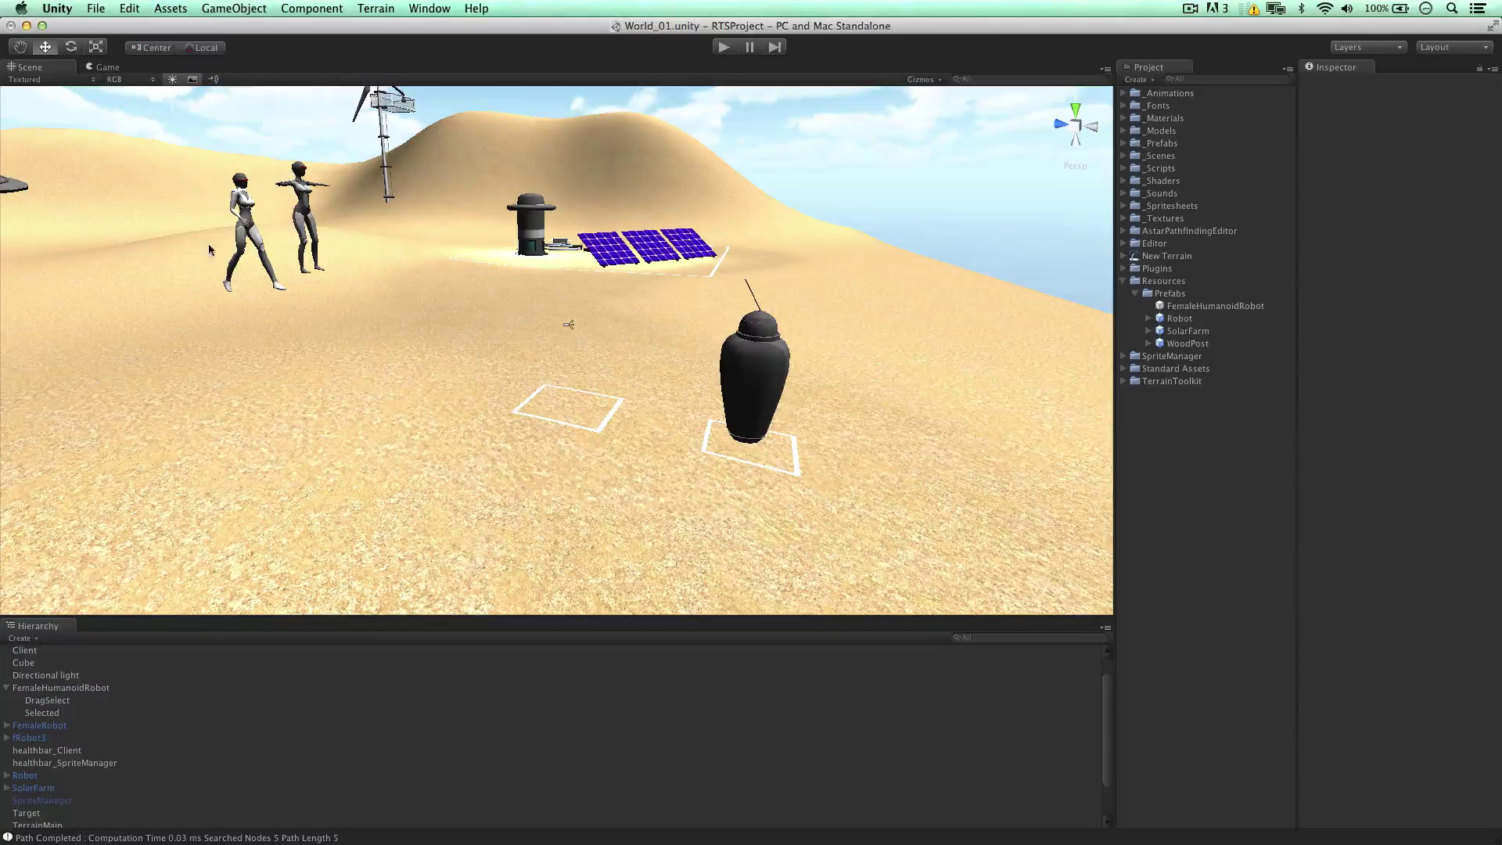
# Step: Make the FemaleRobot model in T-pose a child of FemaleHumanoidRobot
pyautogui.click(291, 190)
pyautogui.click(302, 192)
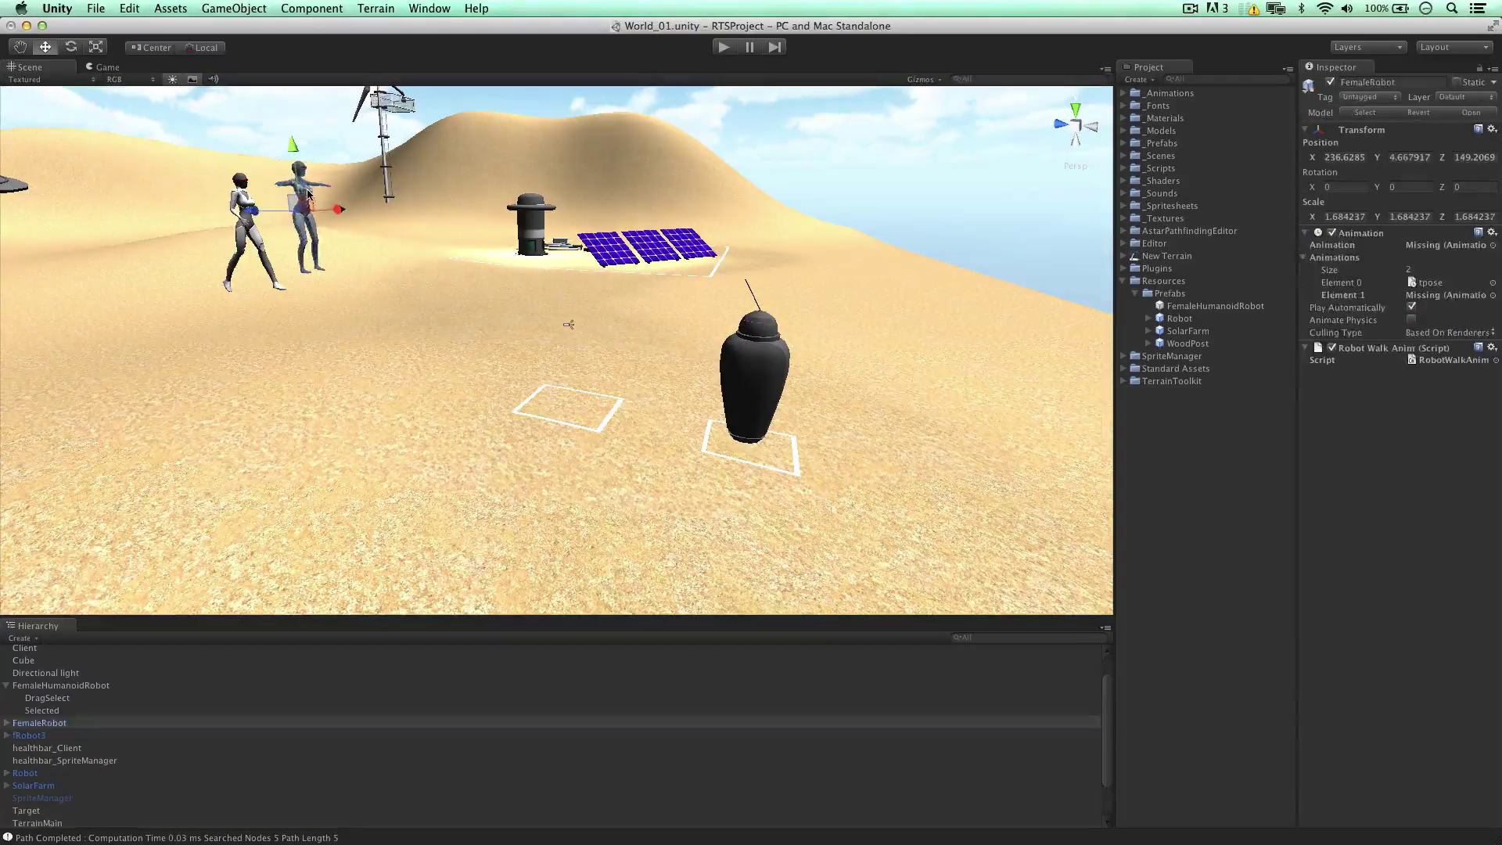
pyautogui.moveTo(47, 727)
pyautogui.mouseDown()
pyautogui.moveTo(49, 771)
pyautogui.moveTo(61, 707)
pyautogui.mouseUp()
# Step: Set the FemaleRobot child's local position to 0 on X, Y and Z
pyautogui.click(1334, 156)
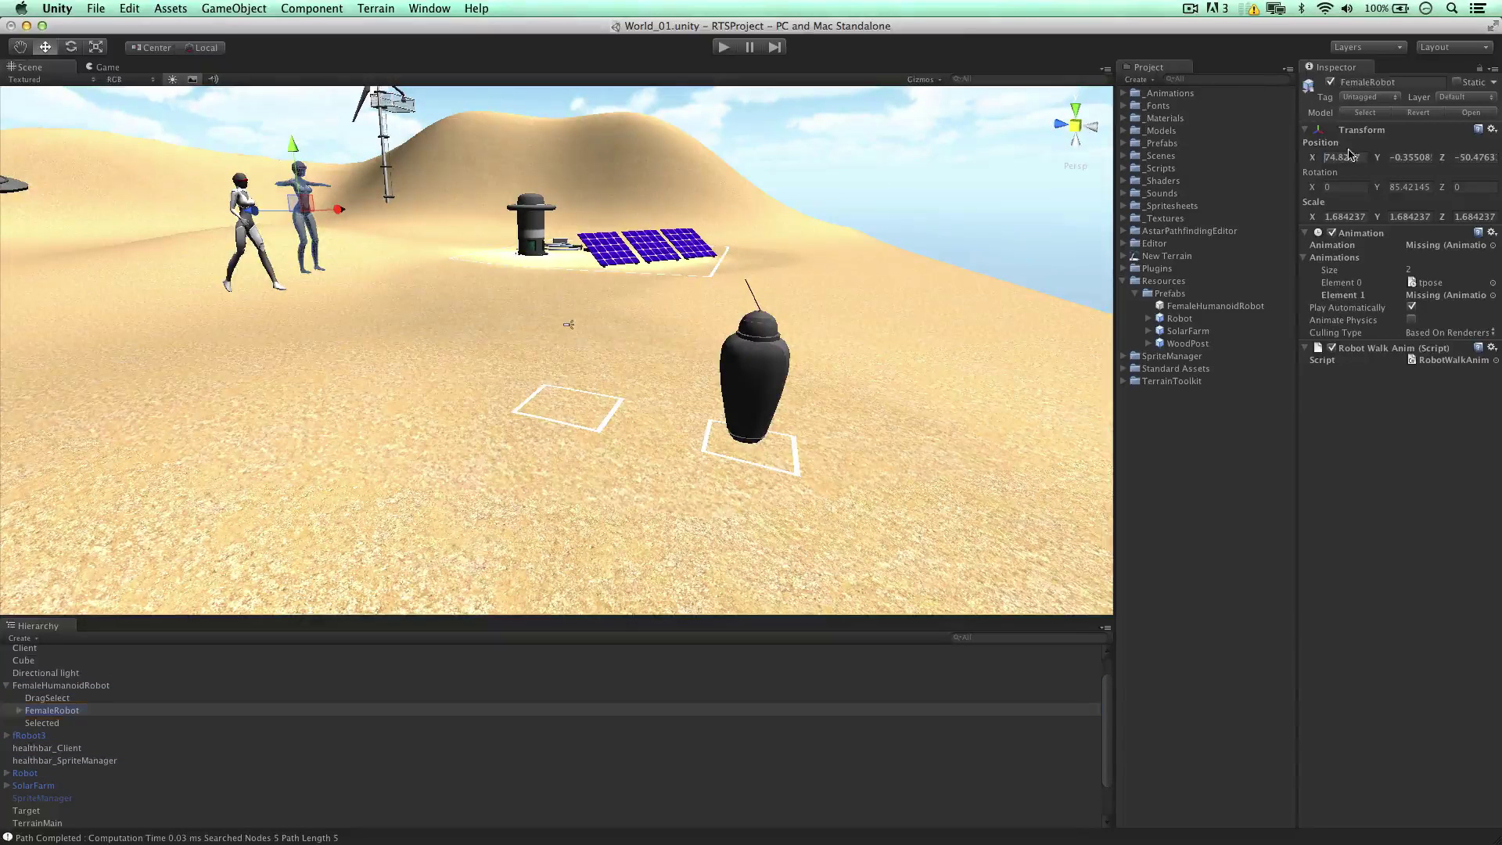
pyautogui.write('0')
pyautogui.press('Tab')
pyautogui.write('0')
pyautogui.press('Tab')
pyautogui.write('0')
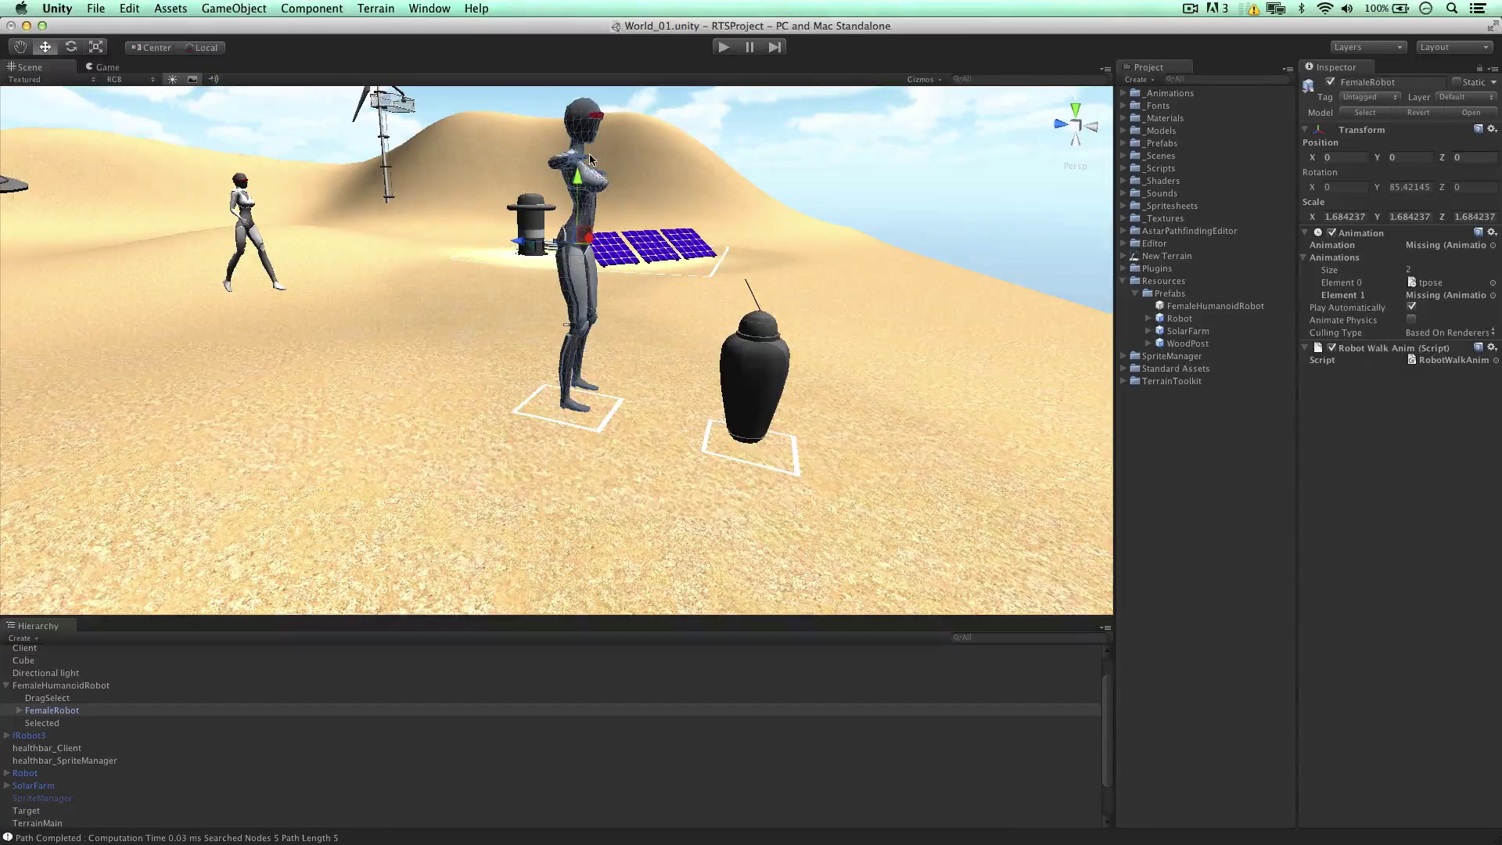
# Step: Scale the FemaleRobot model down uniformly to about 1.07
pyautogui.moveTo(576, 139); pyautogui.dragTo(540, 314, button='middle')
pyautogui.press('r')
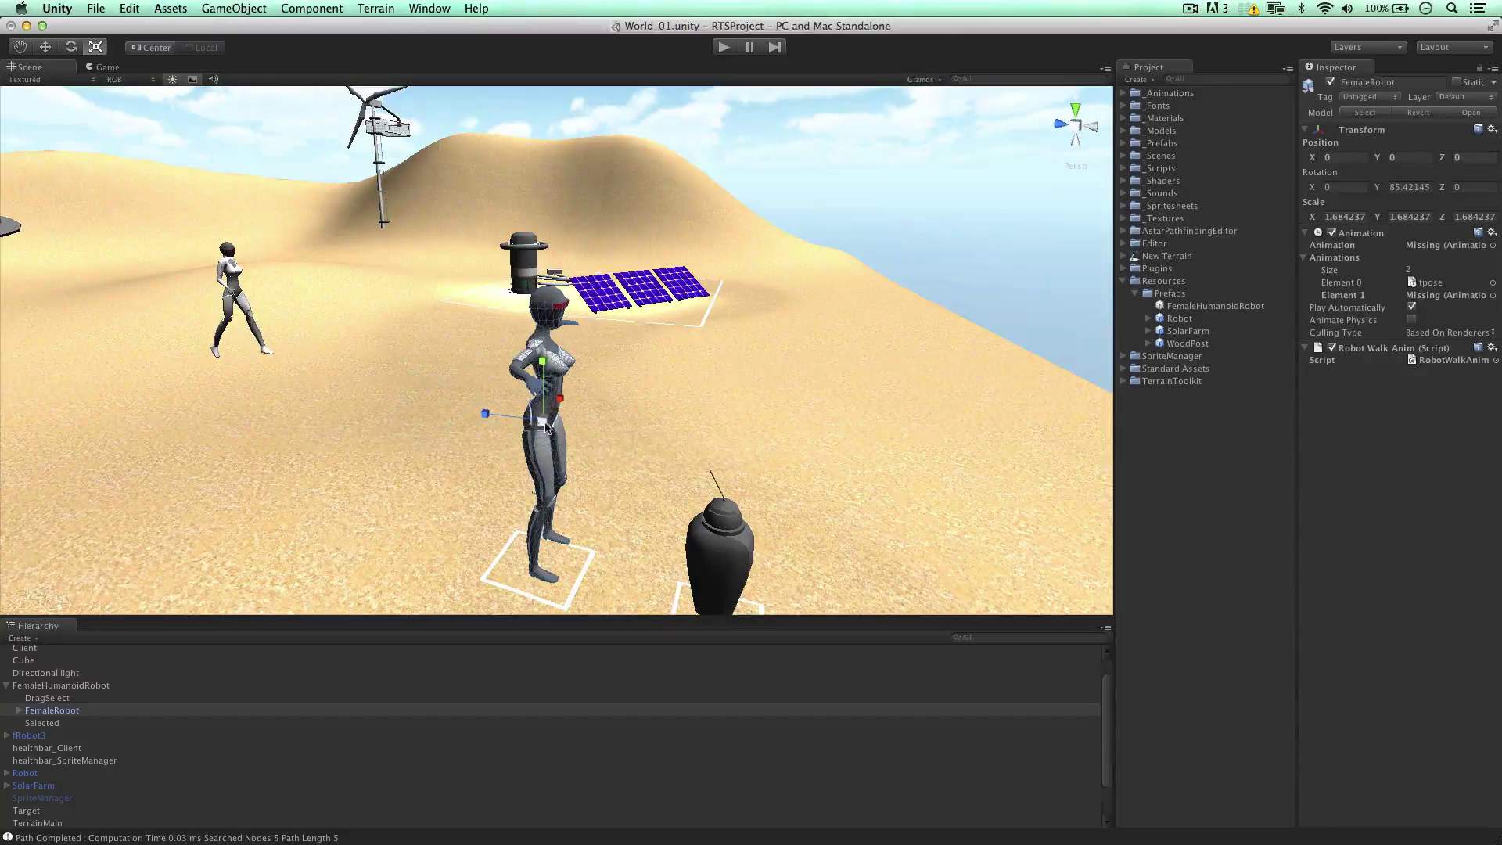
pyautogui.moveTo(543, 422); pyautogui.dragTo(535, 456)
# Step: Set the FemaleRobot child's Y rotation to 180
pyautogui.keyDown('alt'); pyautogui.moveTo(602, 456); pyautogui.dragTo(555, 369); pyautogui.keyUp('alt')
pyautogui.moveTo(628, 446); pyautogui.dragTo(663, 318, button='middle')
pyautogui.keyDown('alt'); pyautogui.moveTo(663, 322); pyautogui.dragTo(571, 388); pyautogui.keyUp('alt')
pyautogui.keyDown('alt'); pyautogui.moveTo(557, 427); pyautogui.dragTo(660, 434); pyautogui.keyUp('alt')
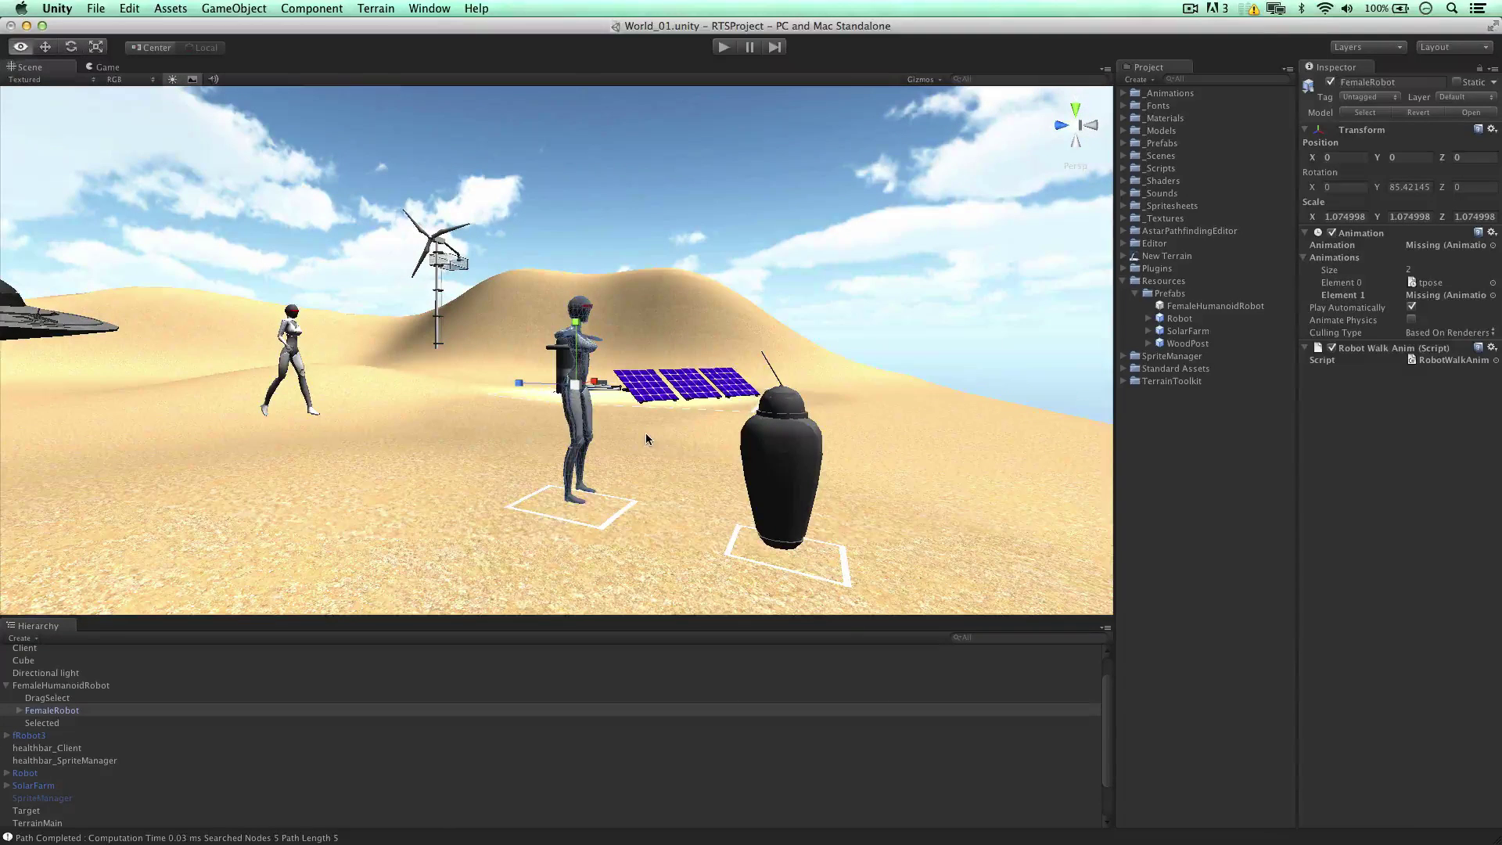
pyautogui.click(1419, 187)
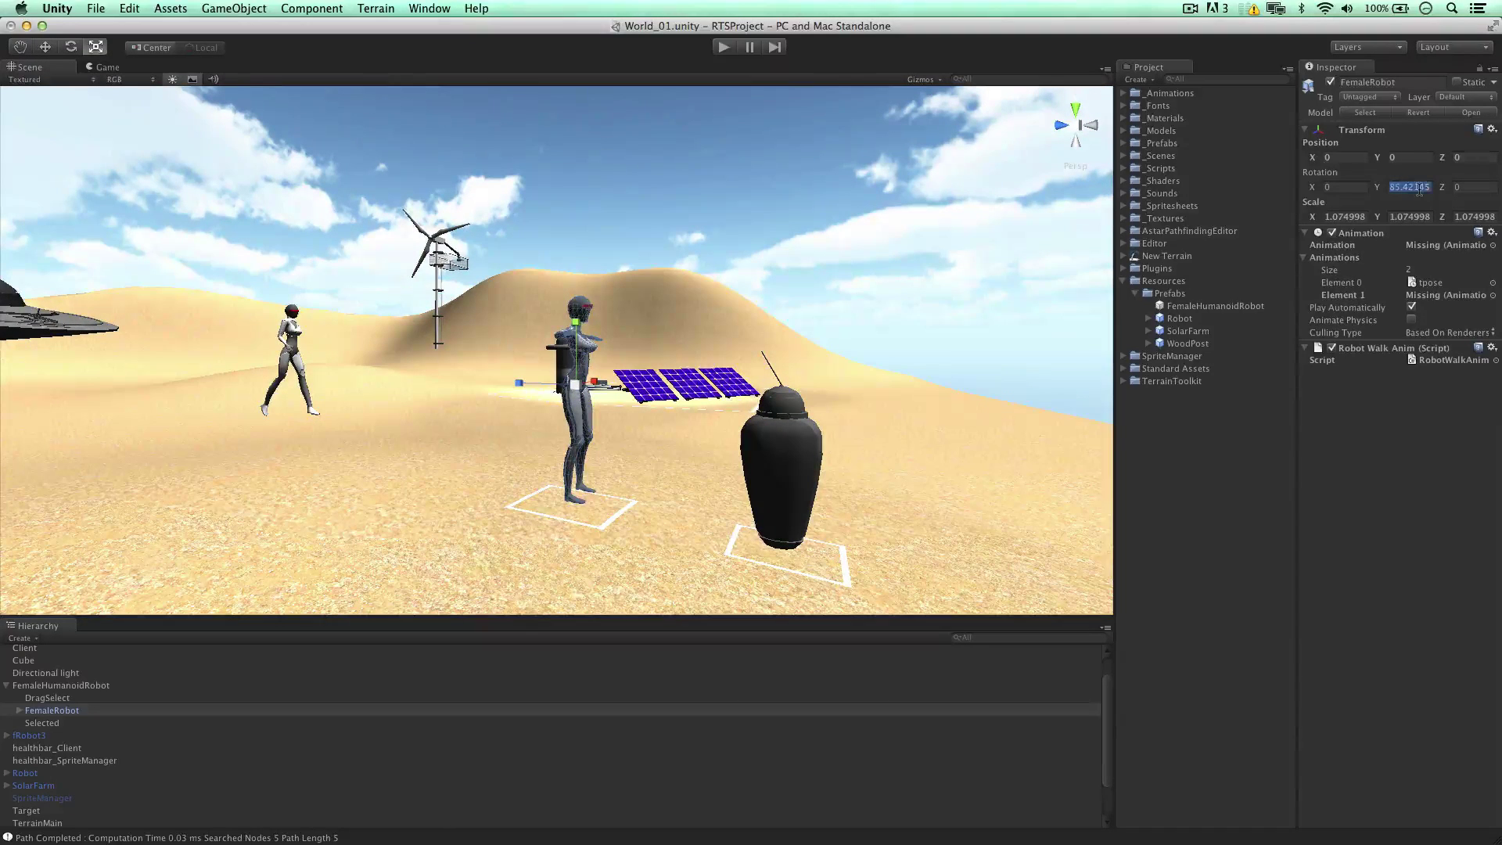
pyautogui.write('180')
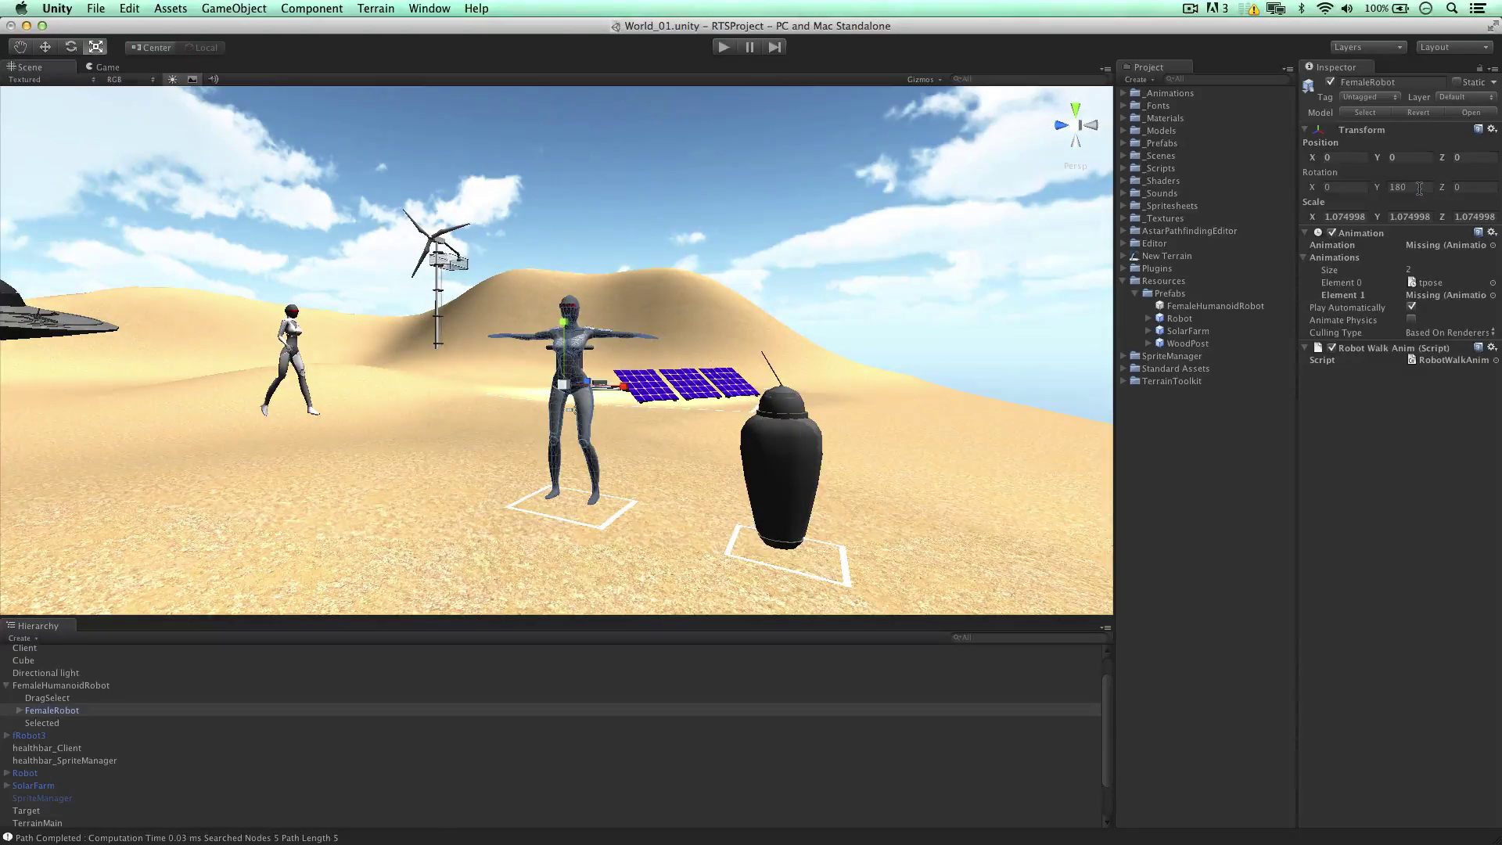
pyautogui.keyDown('alt'); pyautogui.moveTo(698, 616); pyautogui.dragTo(699, 605); pyautogui.keyUp('alt')
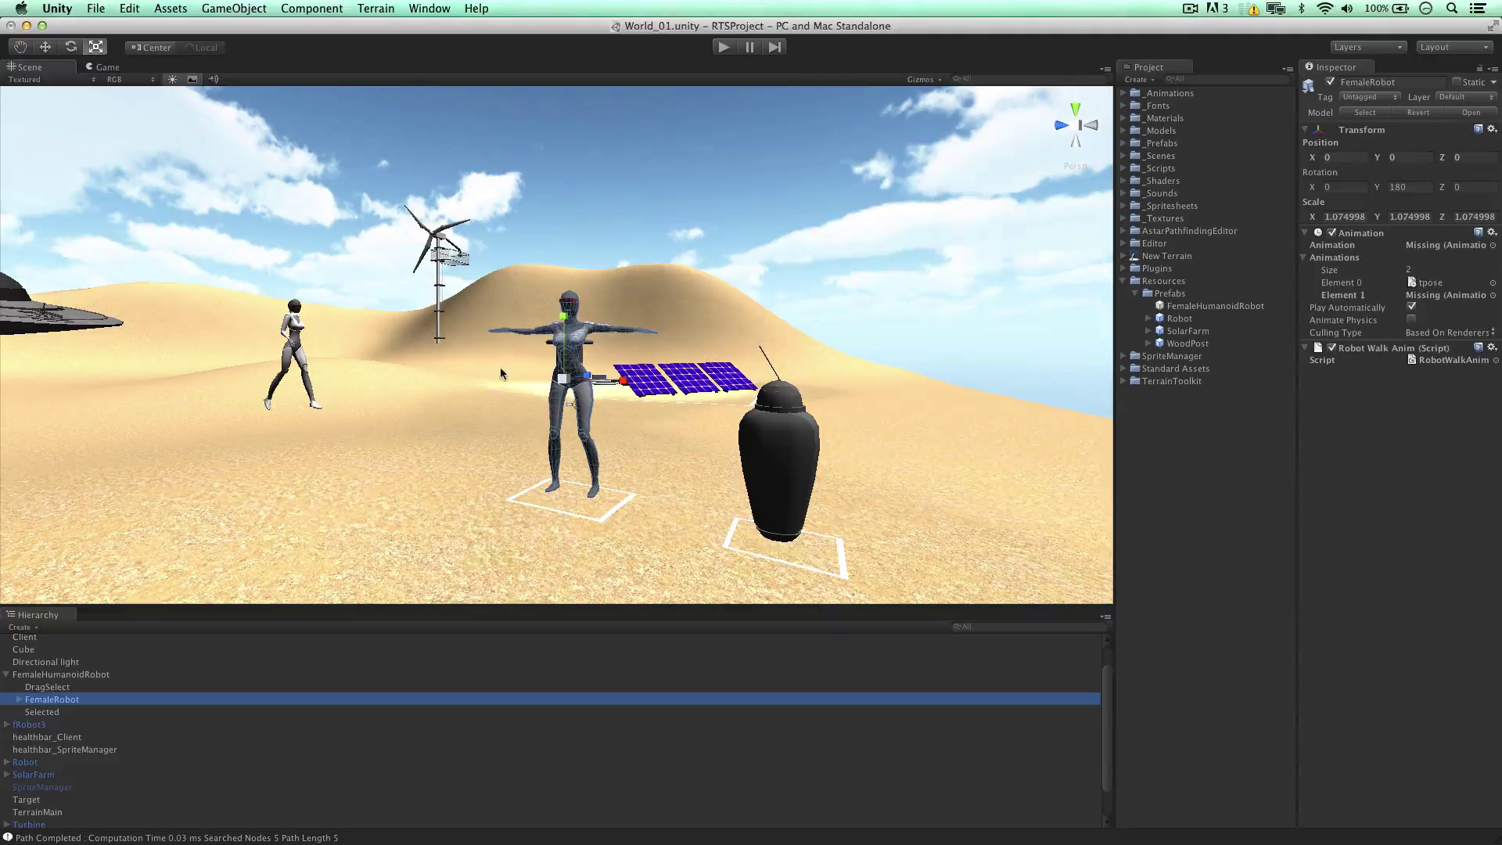
# Step: Remove the Robot Walk Anim script component from the FemaleRobot child
pyautogui.press('w')
pyautogui.keyDown('alt'); pyautogui.moveTo(505, 359); pyautogui.dragTo(613, 428); pyautogui.keyUp('alt')
pyautogui.scroll(-4, 667, 395)
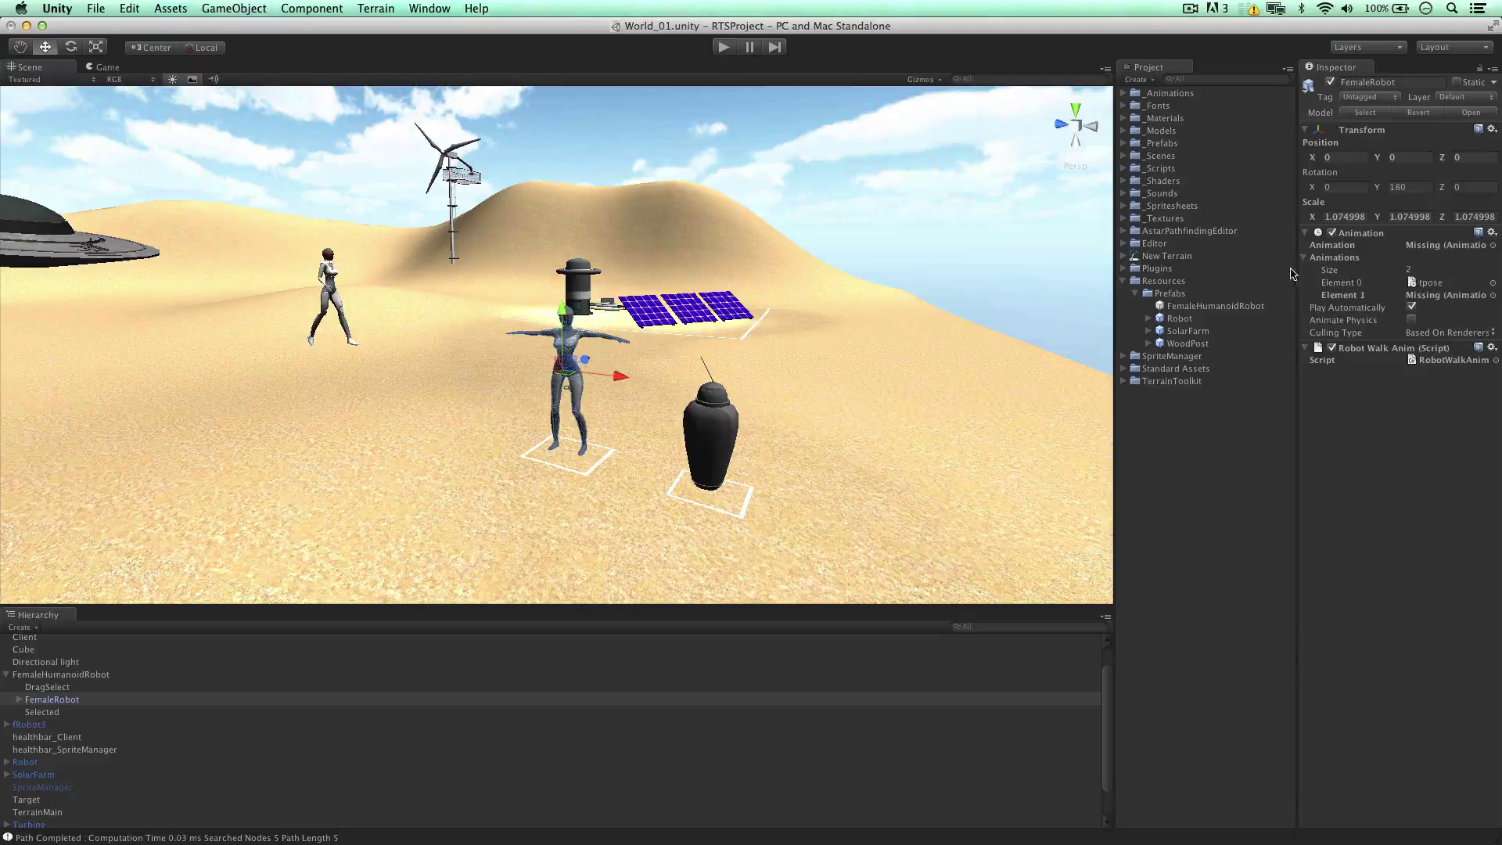
pyautogui.click(1491, 348)
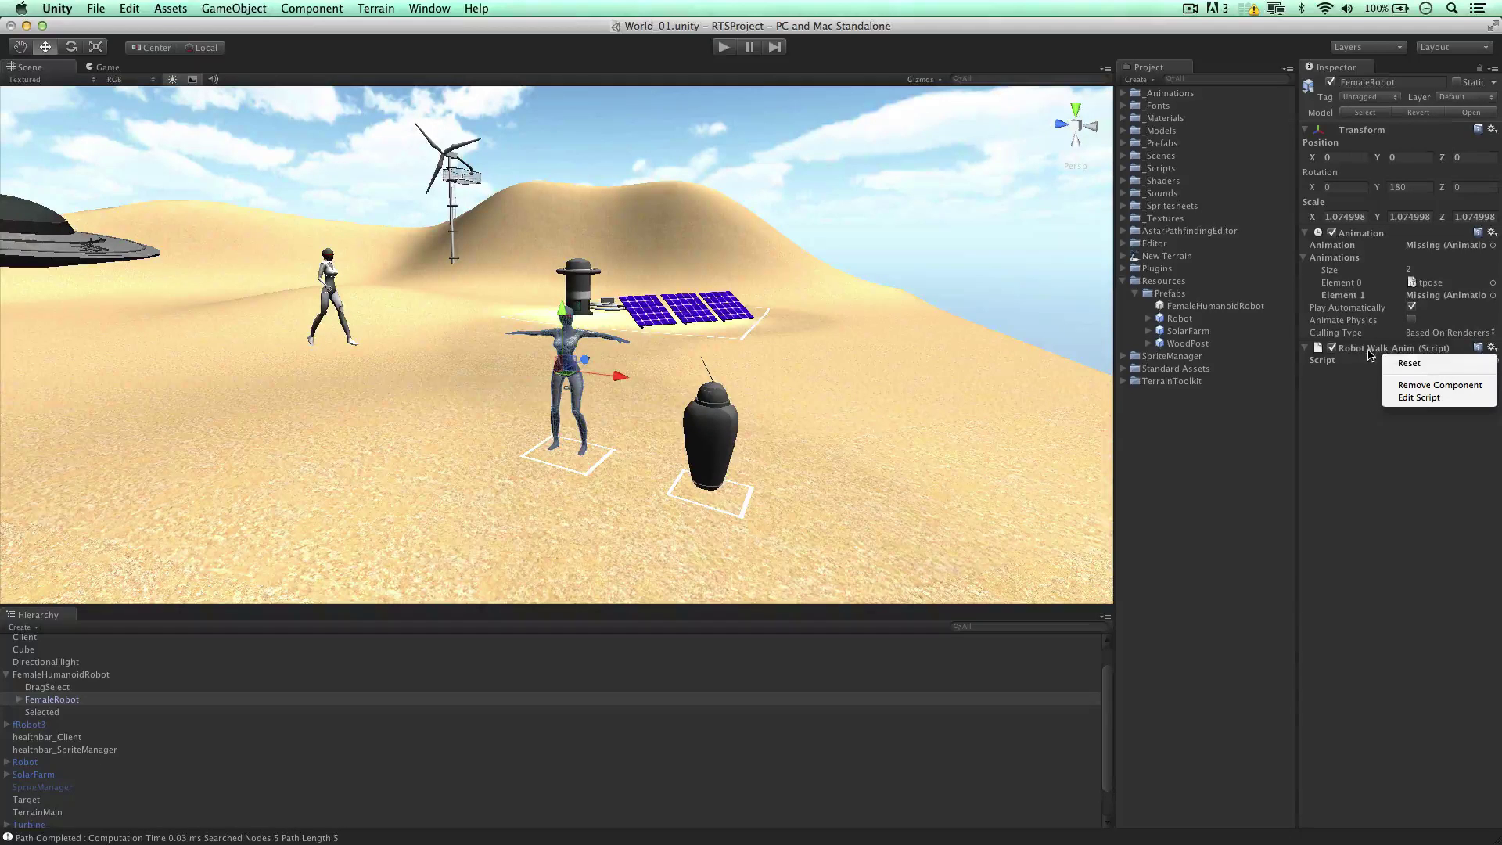
pyautogui.click(1432, 385)
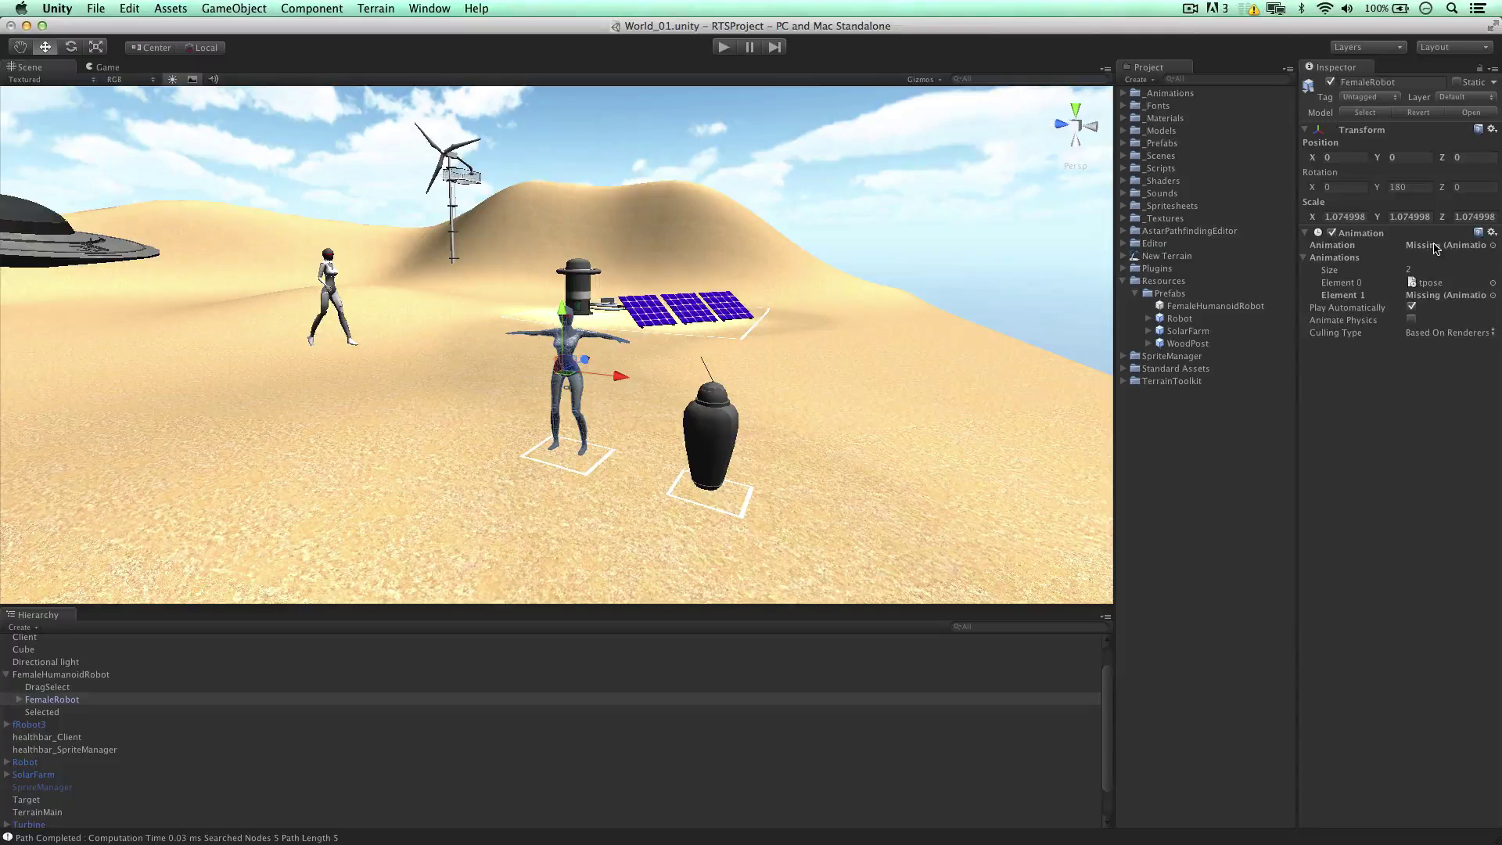
# Step: Assign the model's tpose clip as FemaleRobot's default animation and its walking clip as animation Element 1
pyautogui.click(1422, 286)
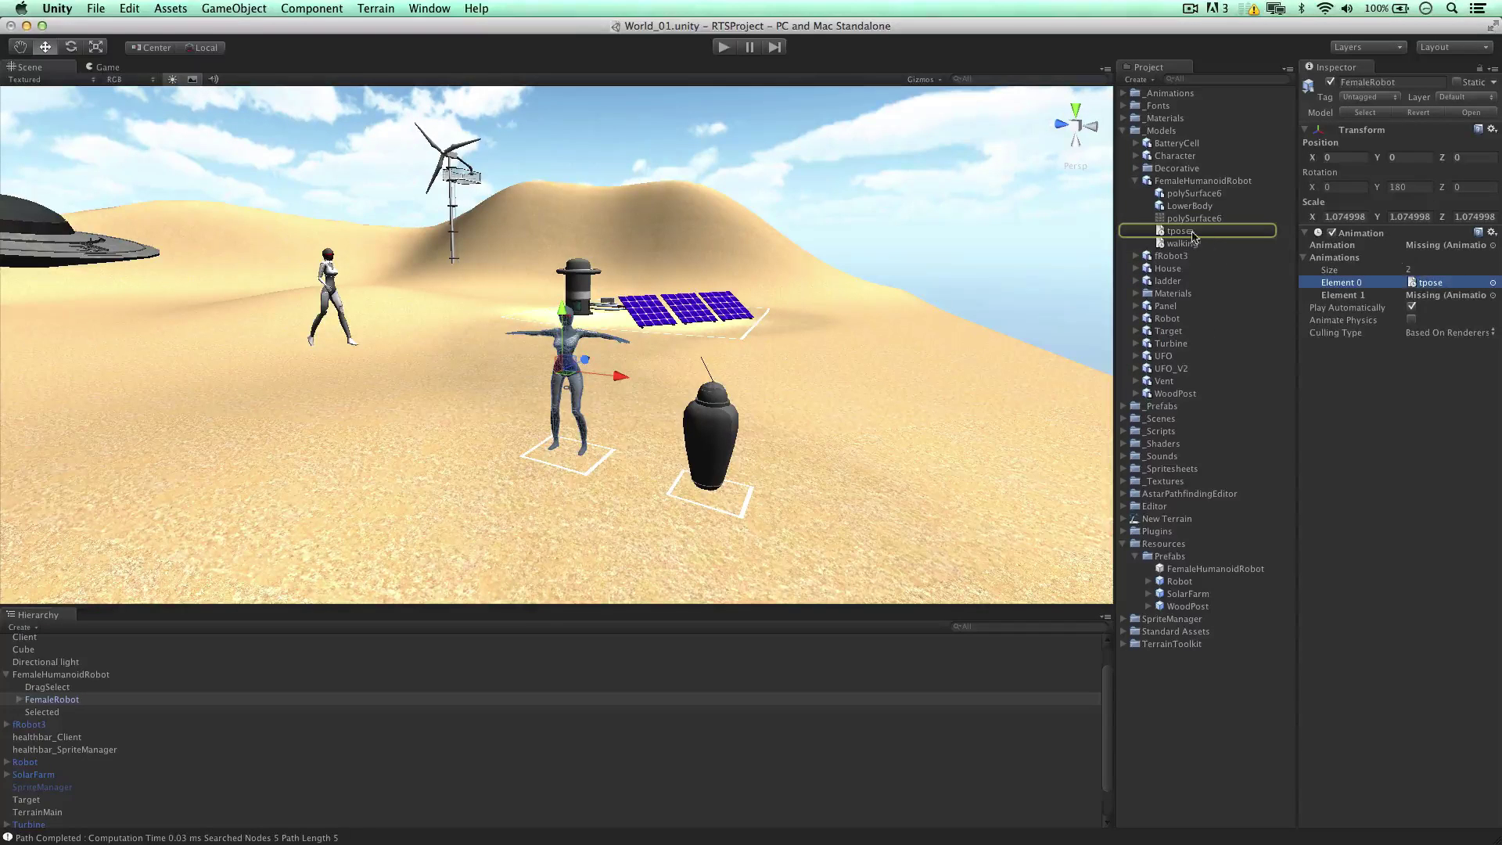
pyautogui.moveTo(1191, 235); pyautogui.dragTo(1424, 246)
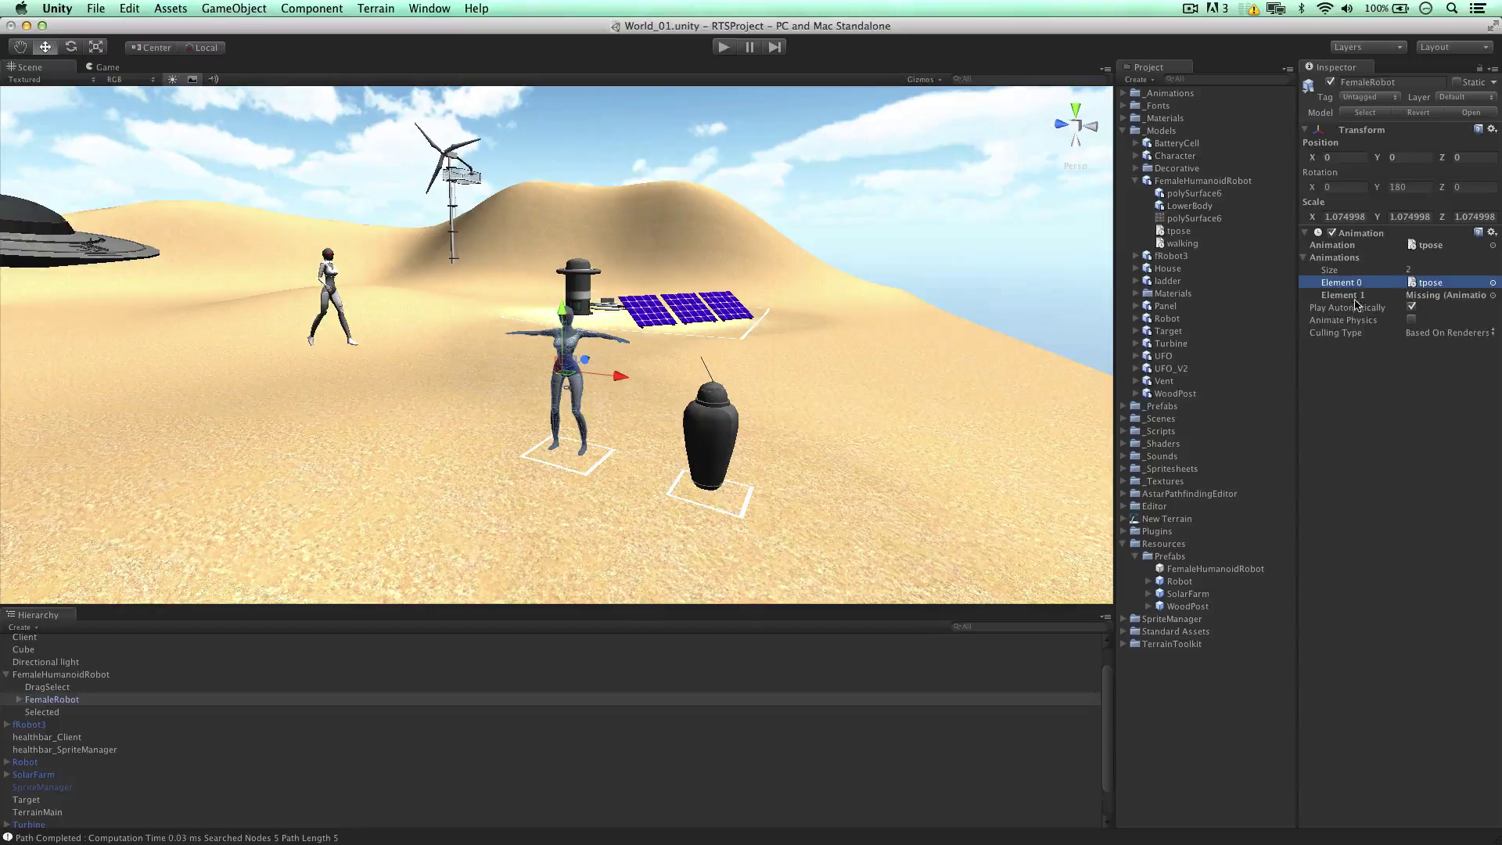
pyautogui.moveTo(1183, 244); pyautogui.dragTo(1434, 300)
pyautogui.moveTo(677, 317)
pyautogui.keyDown('alt'); pyautogui.mouseDown()
pyautogui.moveTo(689, 310)
pyautogui.moveTo(676, 309)
pyautogui.mouseUp(); pyautogui.keyUp('alt')
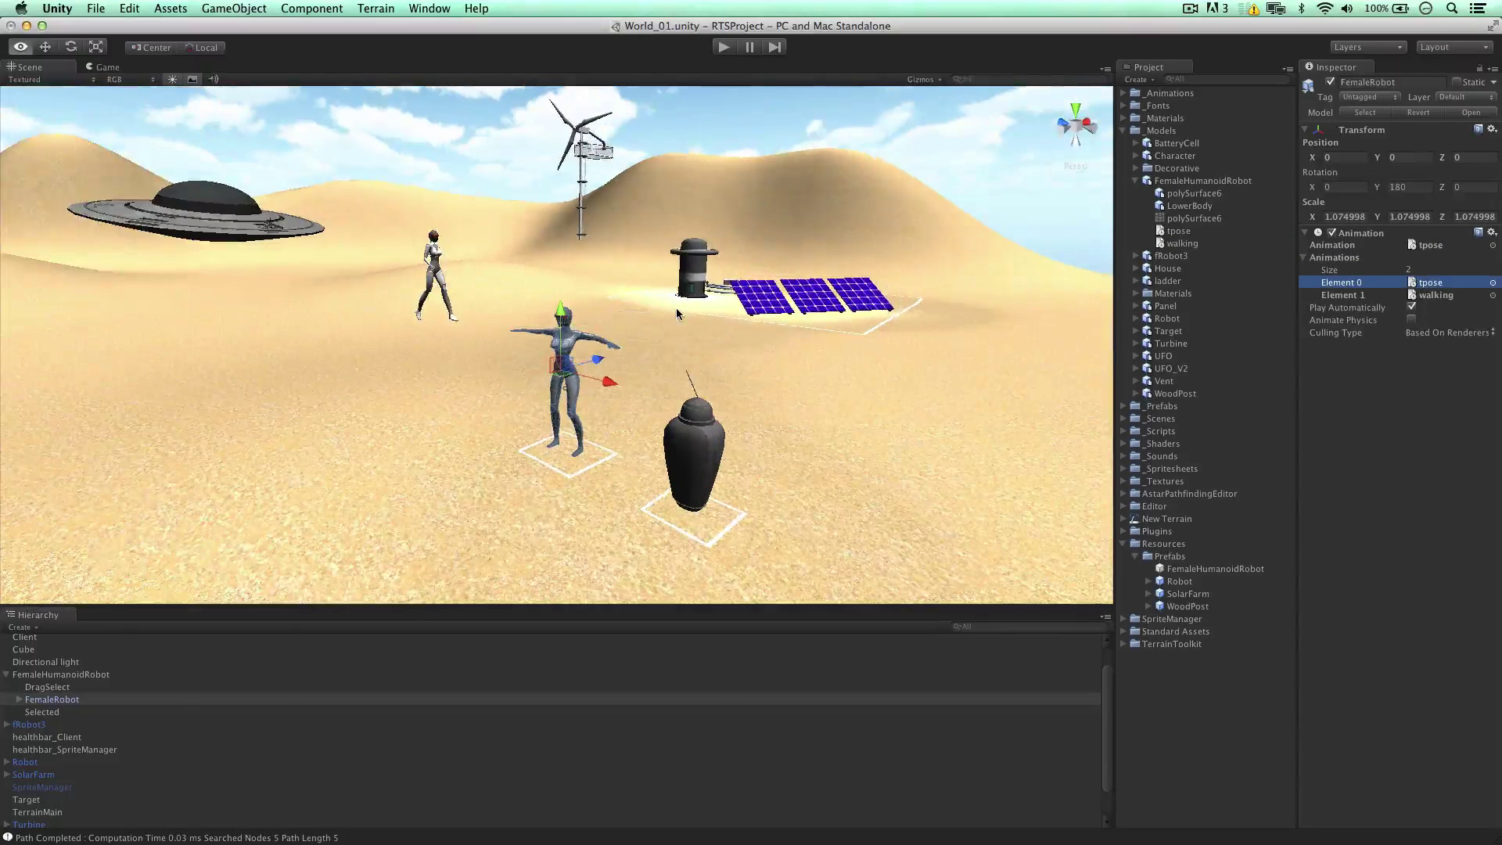
# Step: Move the DragSelect object up into the middle of the female robot's torso, at a local Y of about 9.11
pyautogui.click(47, 687)
pyautogui.keyDown('alt'); pyautogui.moveTo(352, 532); pyautogui.dragTo(501, 457); pyautogui.keyUp('alt')
pyautogui.press('f')
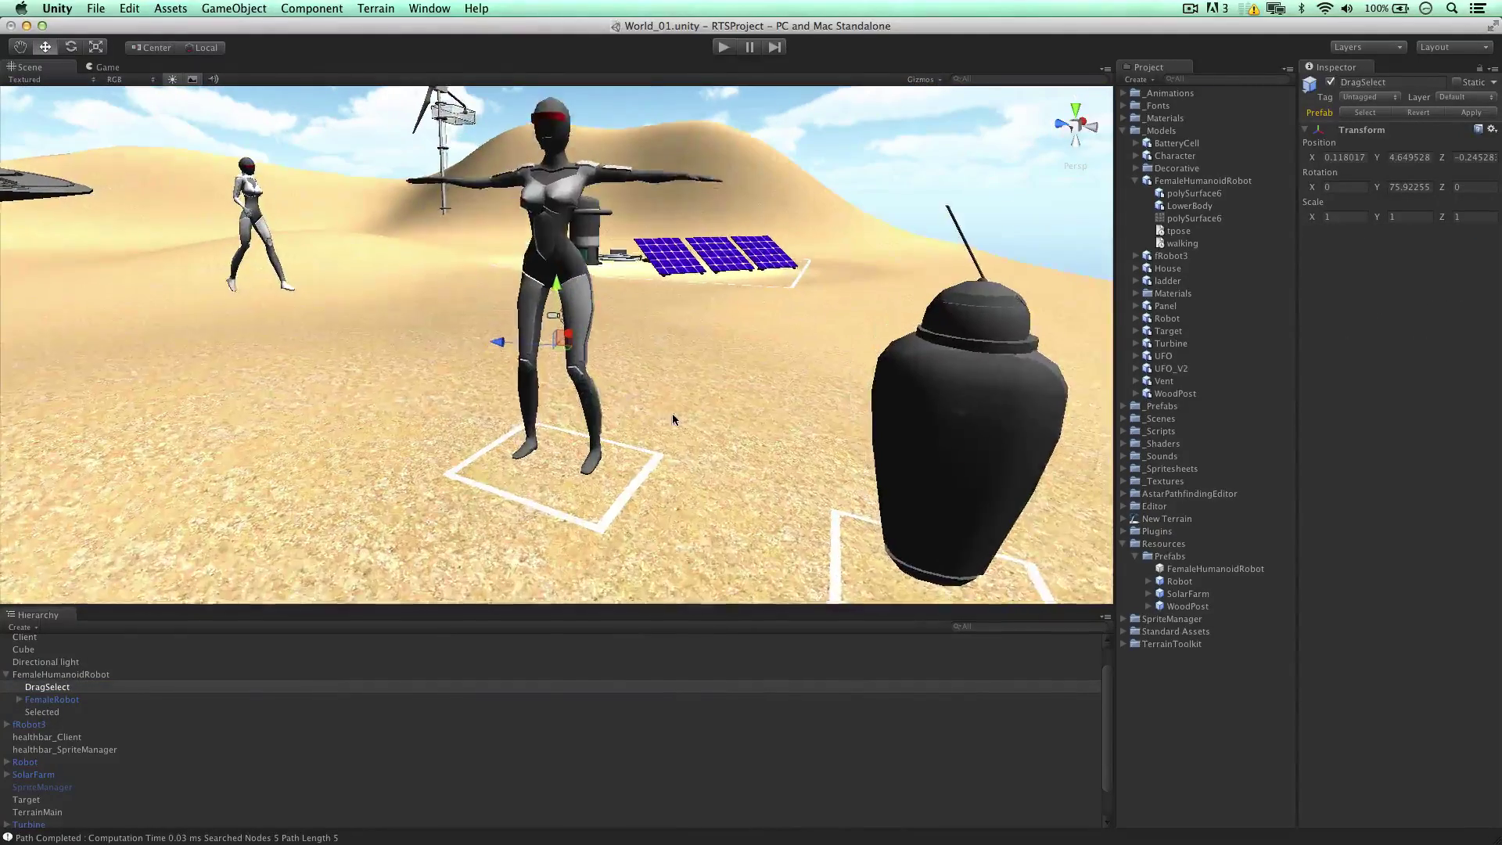
pyautogui.keyDown('alt'); pyautogui.moveTo(673, 413); pyautogui.dragTo(558, 198); pyautogui.keyUp('alt')
pyautogui.keyDown('alt'); pyautogui.moveTo(558, 199); pyautogui.dragTo(564, 238); pyautogui.keyUp('alt')
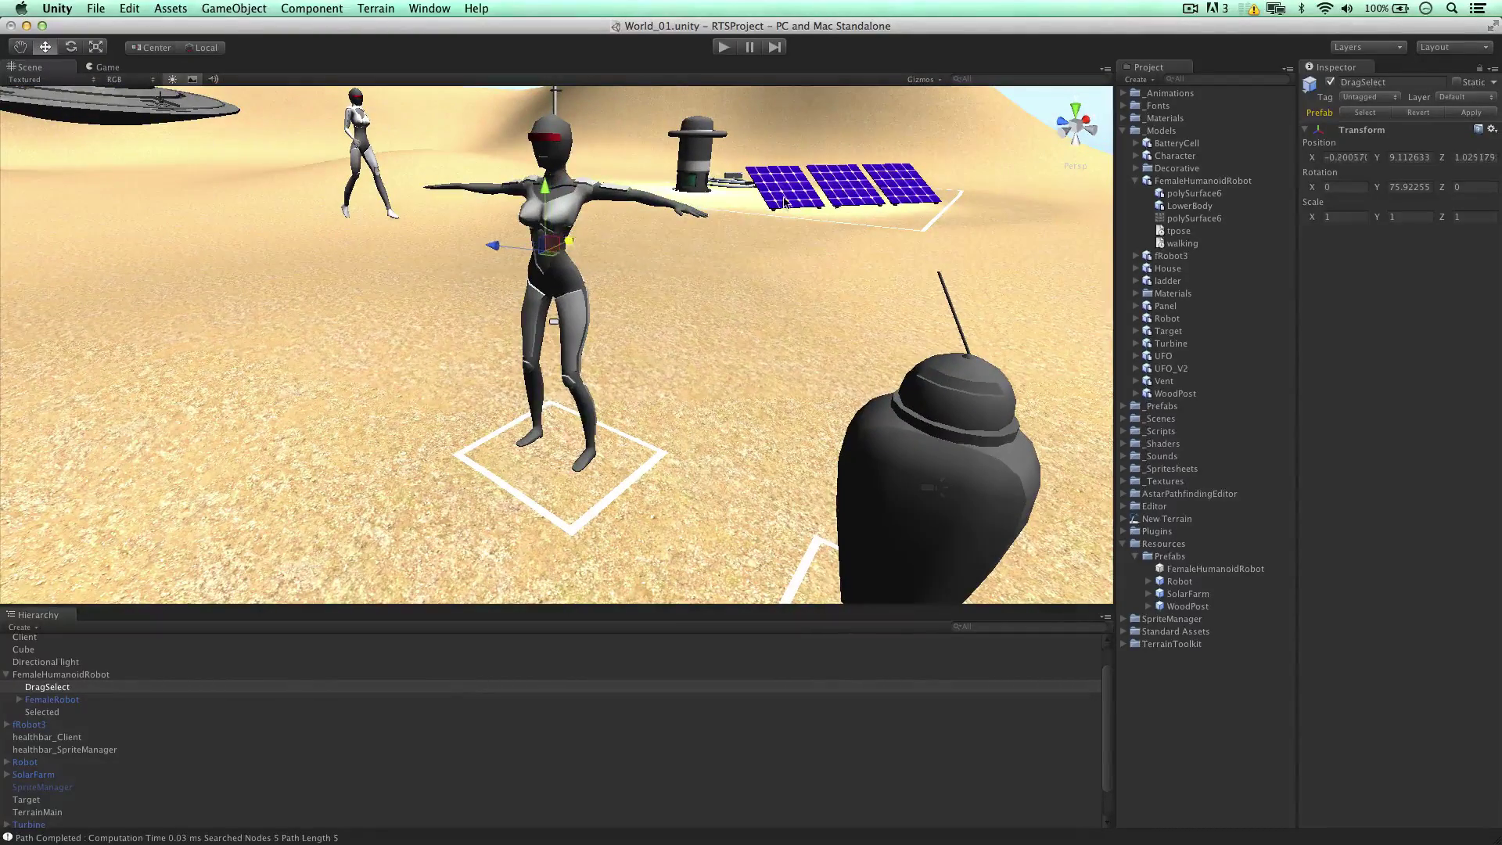
pyautogui.click(1077, 109)
pyautogui.moveTo(578, 344); pyautogui.dragTo(585, 342)
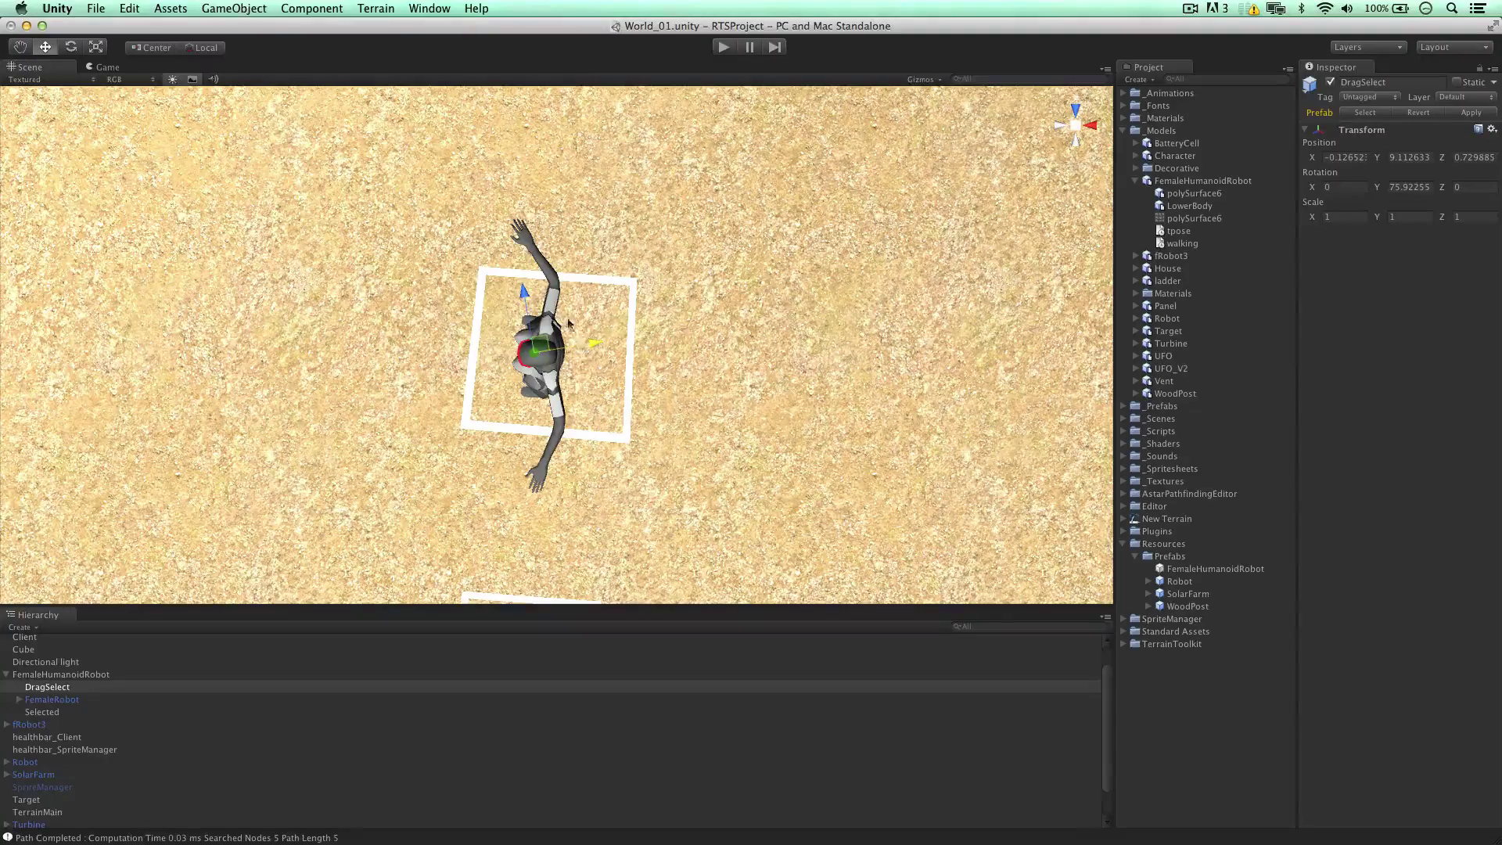
pyautogui.click(1078, 127)
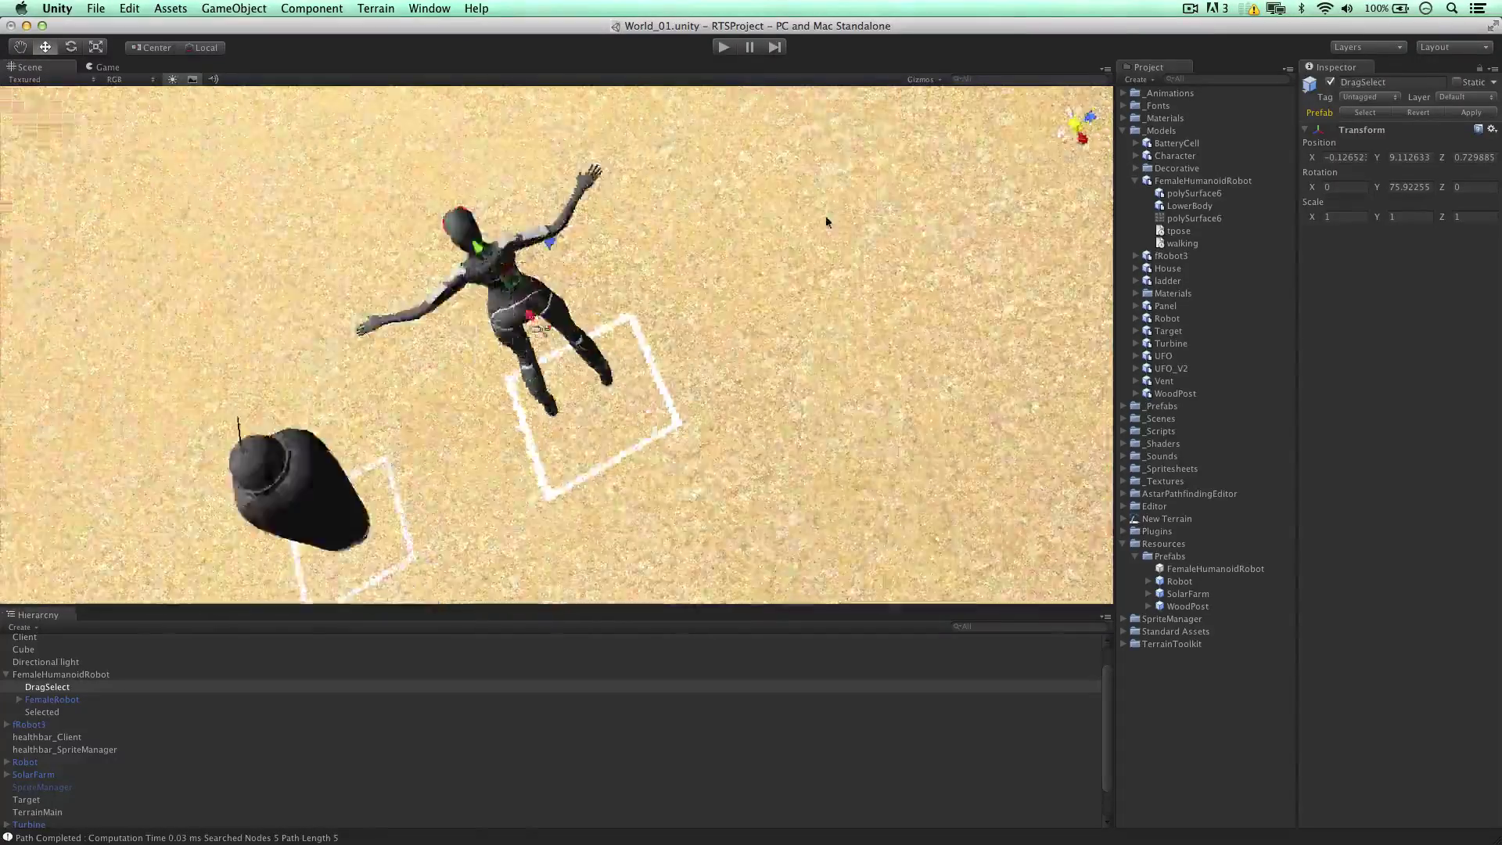
pyautogui.keyDown('alt'); pyautogui.moveTo(179, 317); pyautogui.dragTo(584, 320); pyautogui.keyUp('alt')
# Step: Raise the Selected projector to a local Y of about 7.19 and lower the FemaleRobot model to about -0.27
pyautogui.click(47, 711)
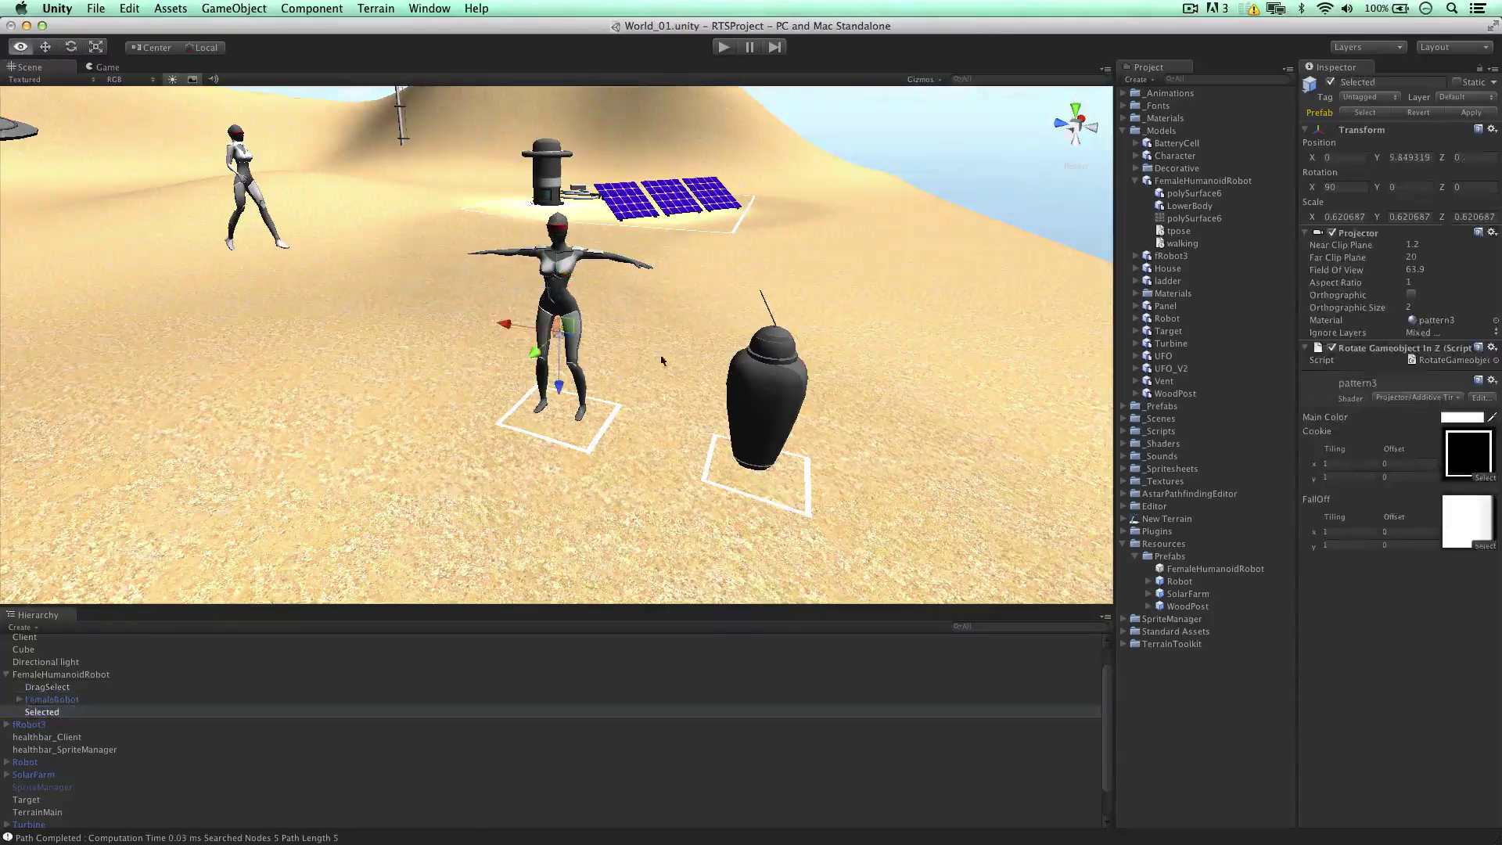
pyautogui.keyDown('alt'); pyautogui.moveTo(501, 359); pyautogui.dragTo(572, 361); pyautogui.keyUp('alt')
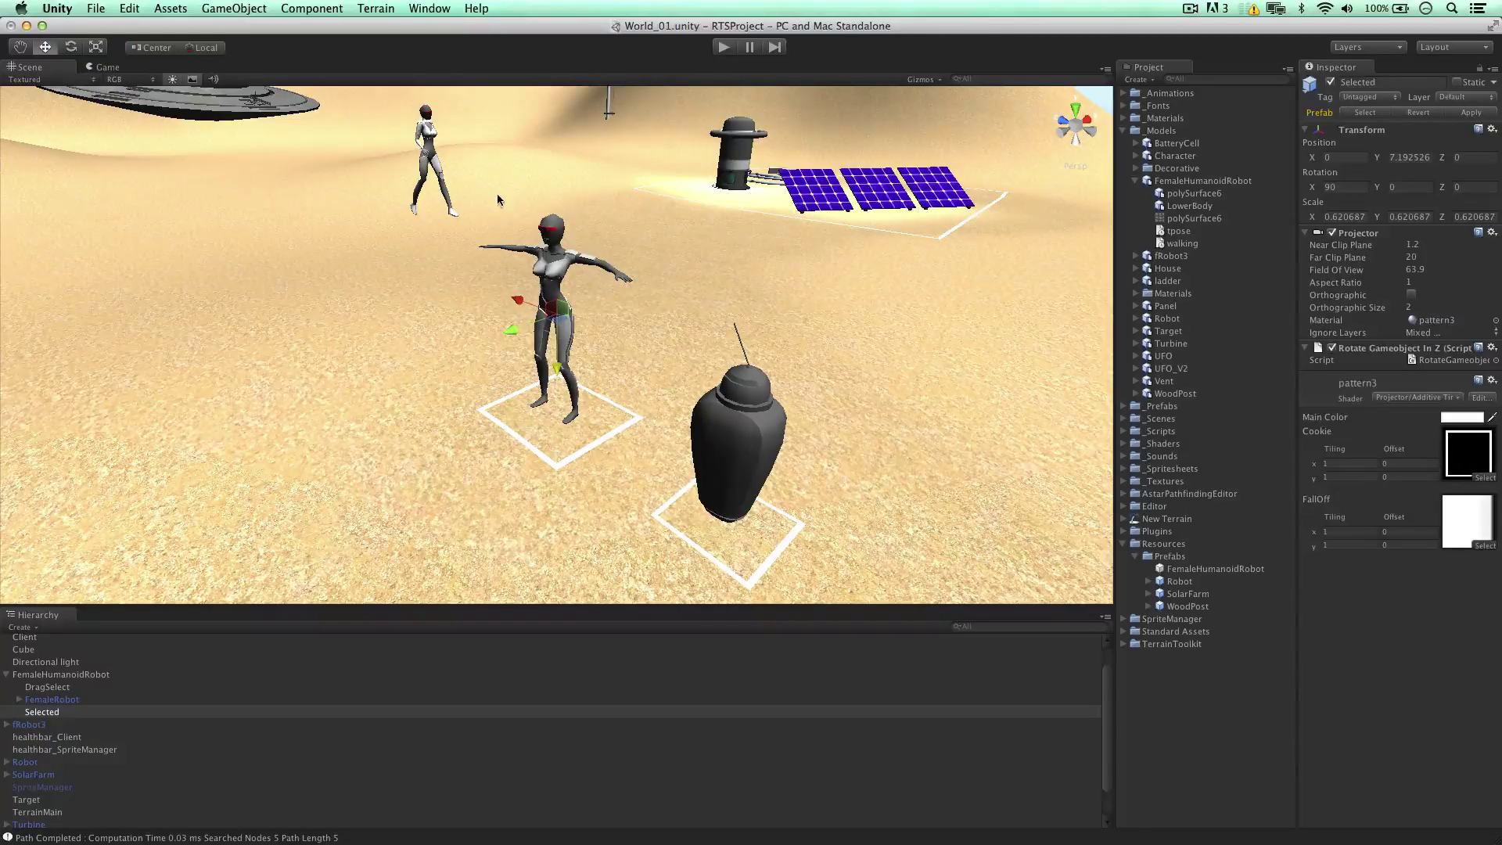
pyautogui.click(545, 220)
pyautogui.keyDown('alt'); pyautogui.moveTo(545, 221); pyautogui.dragTo(596, 280); pyautogui.keyUp('alt')
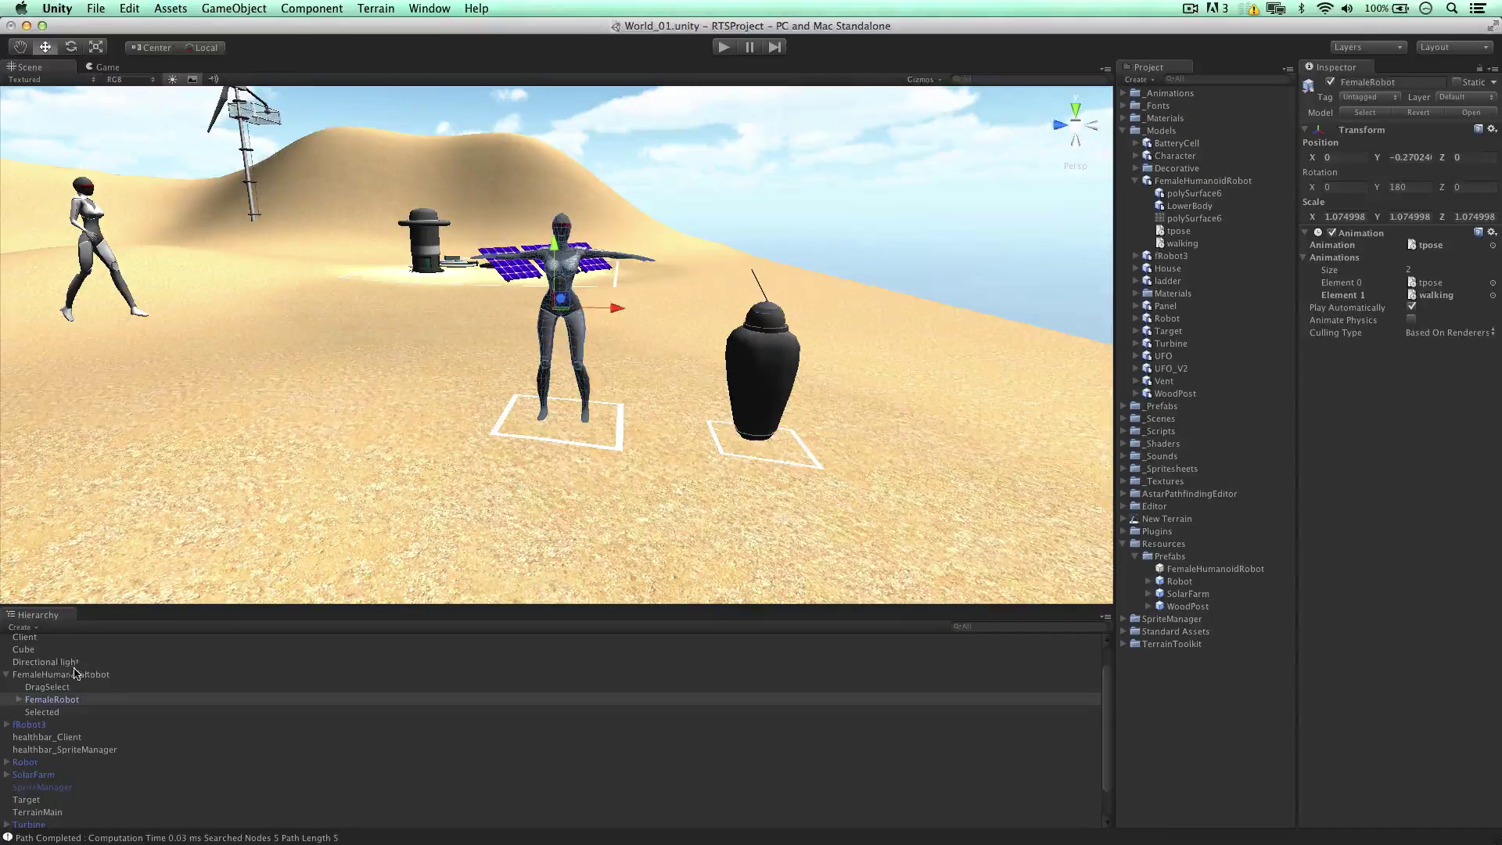
# Step: Roughly fit FemaleHumanoidRobot's Character Controller to the body with centre Y about 6.1, radius 1.87 and height 13.53
pyautogui.click(154, 676)
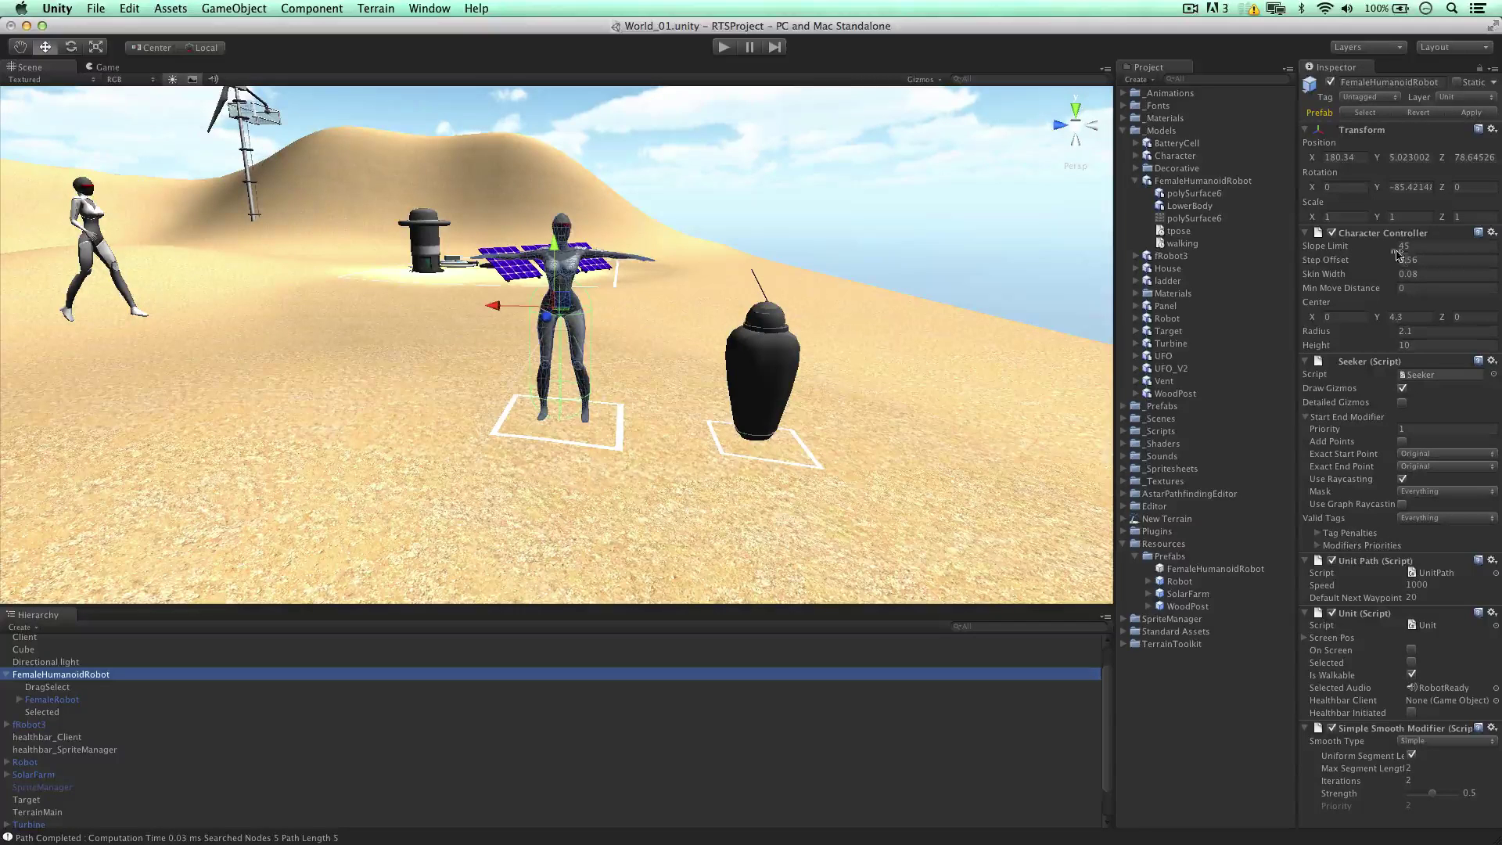
pyautogui.click(1397, 317)
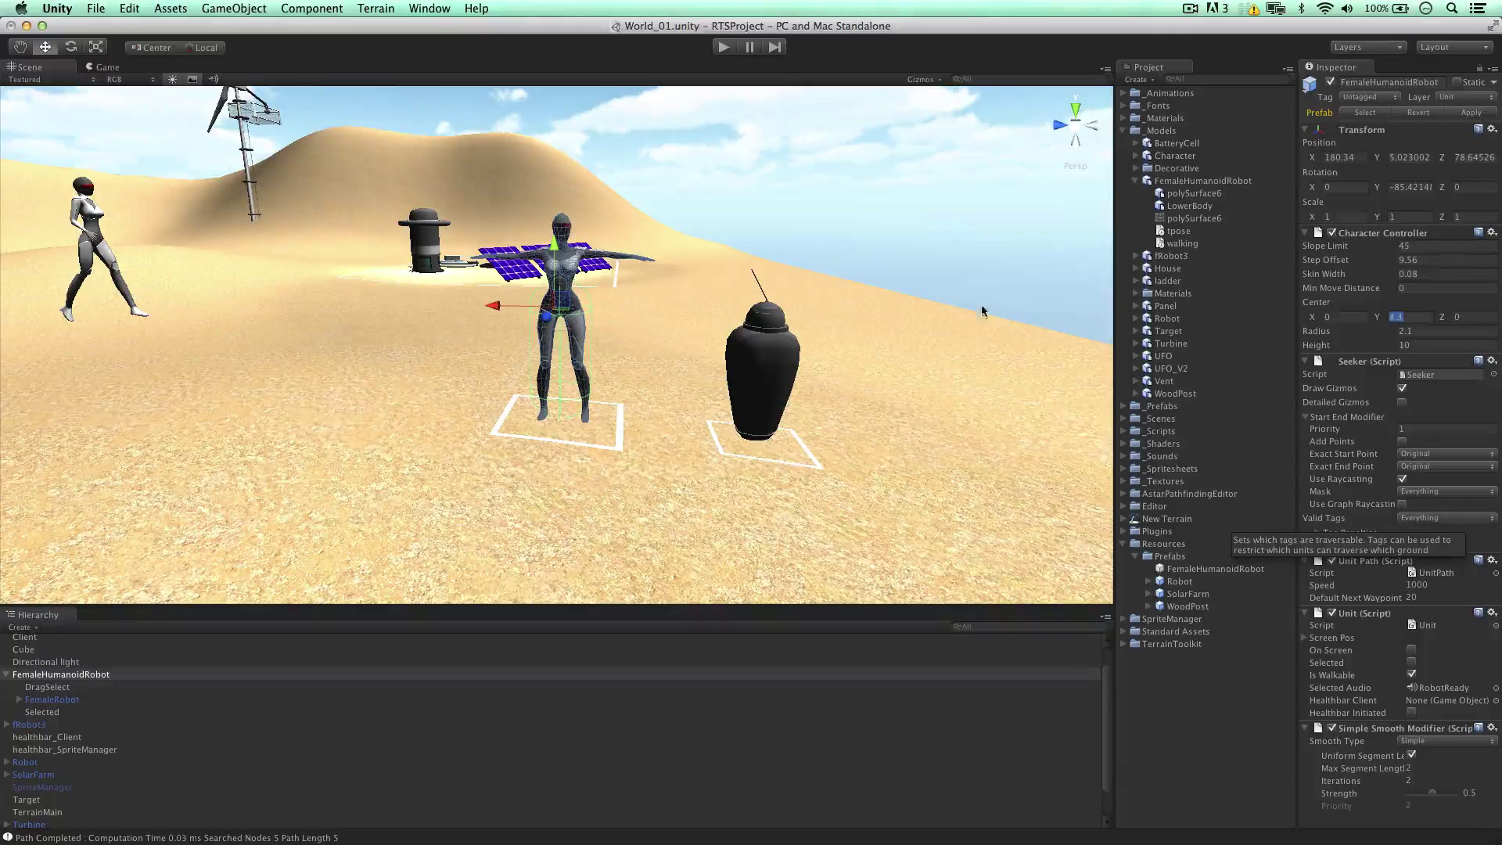
pyautogui.write('6.45')
pyautogui.press('Return')
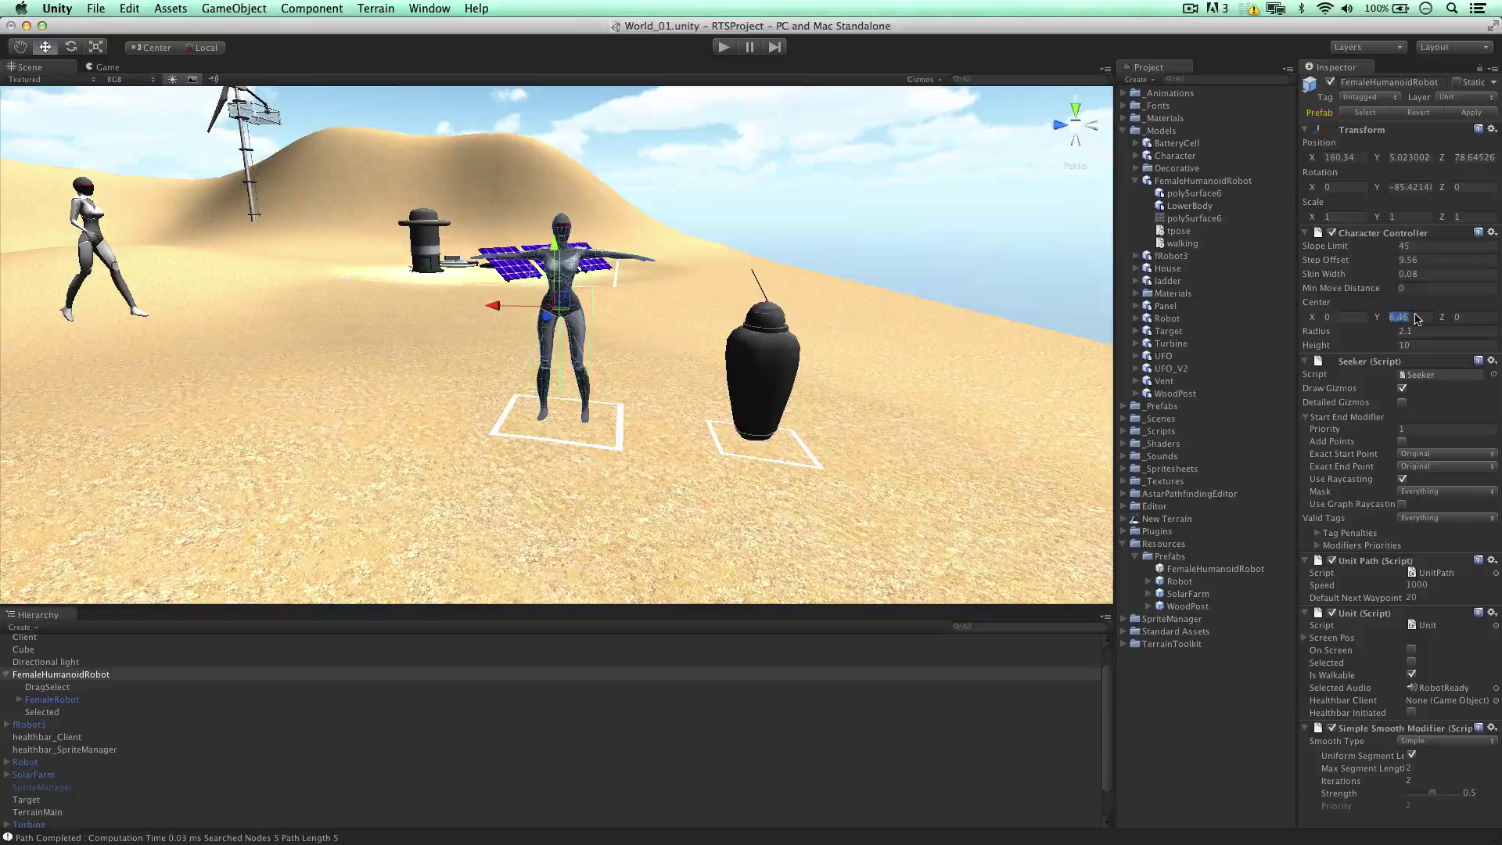
pyautogui.write('6.7')
pyautogui.press('Return')
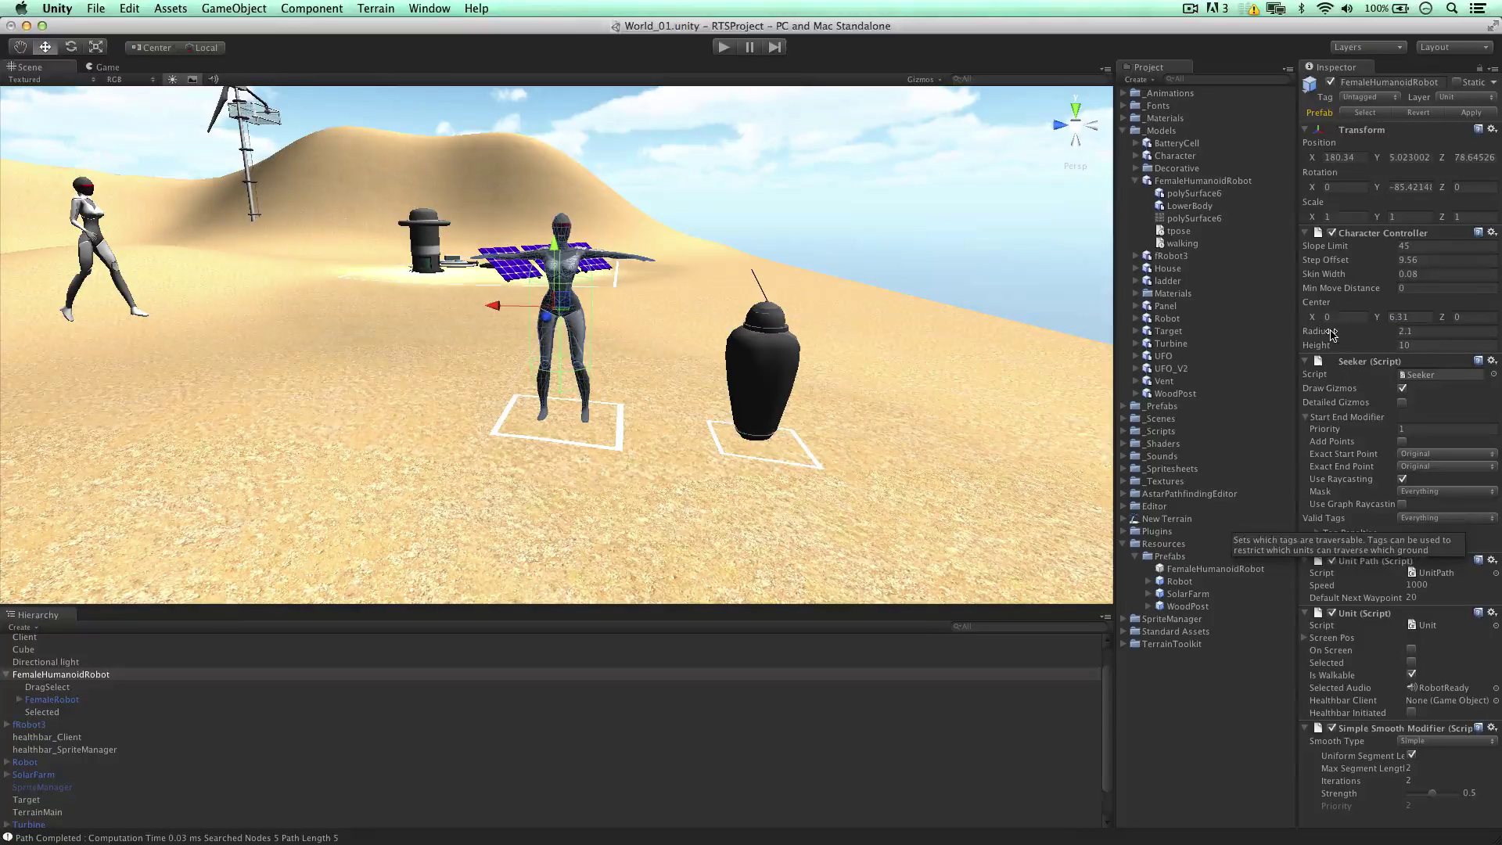
pyautogui.moveTo(1333, 334); pyautogui.dragTo(1370, 324)
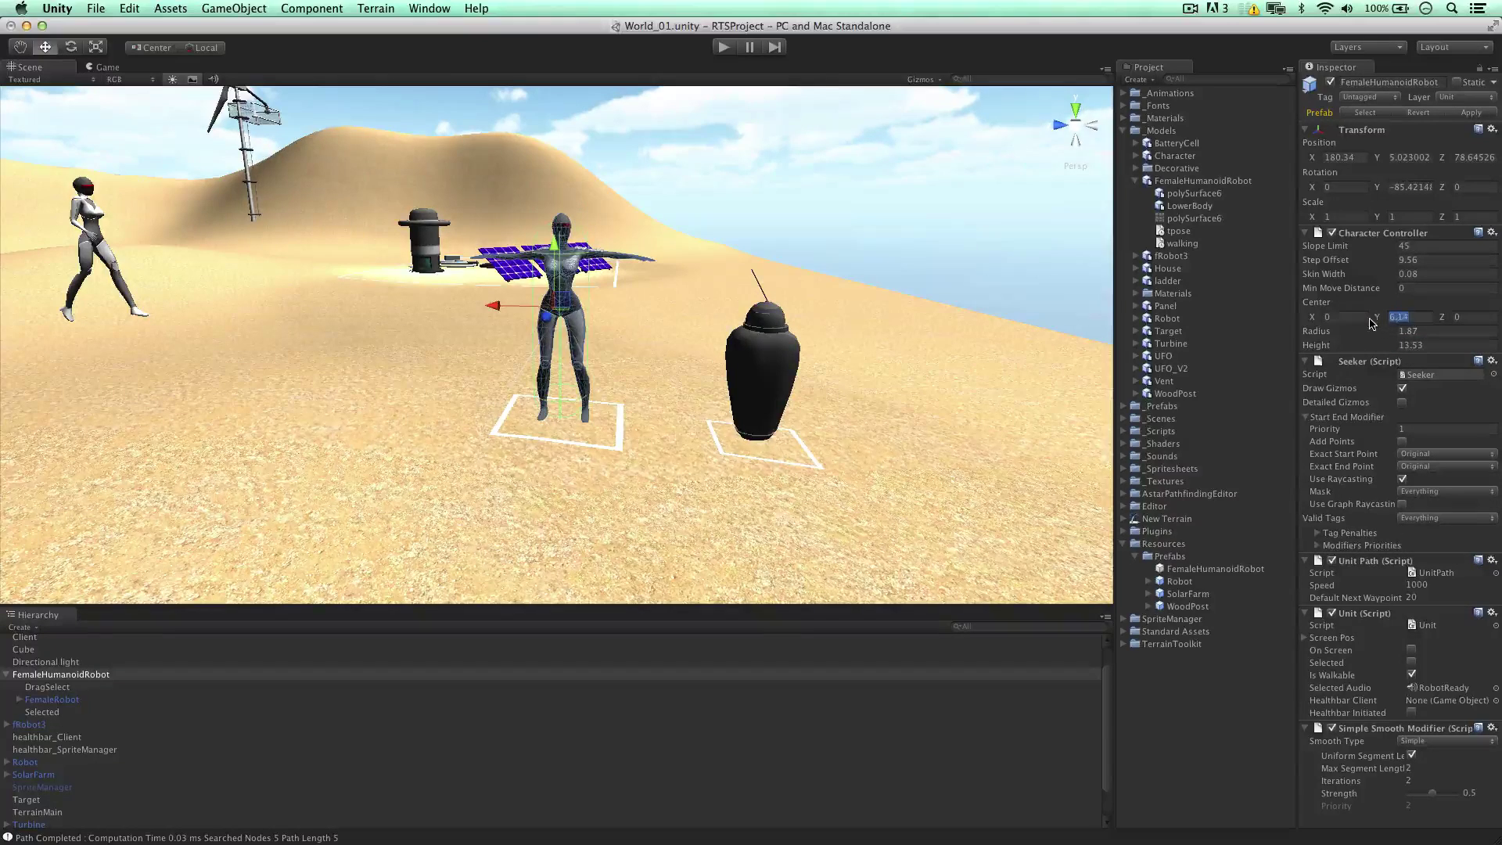
# Step: Refine the Character Controller capsule in a side view with the skybox hidden, setting centre Y to 6.4 and height to 13.49, then restore the skybox
pyautogui.keyDown('alt'); pyautogui.moveTo(1066, 131); pyautogui.dragTo(876, 148); pyautogui.keyUp('alt')
pyautogui.click(1058, 130)
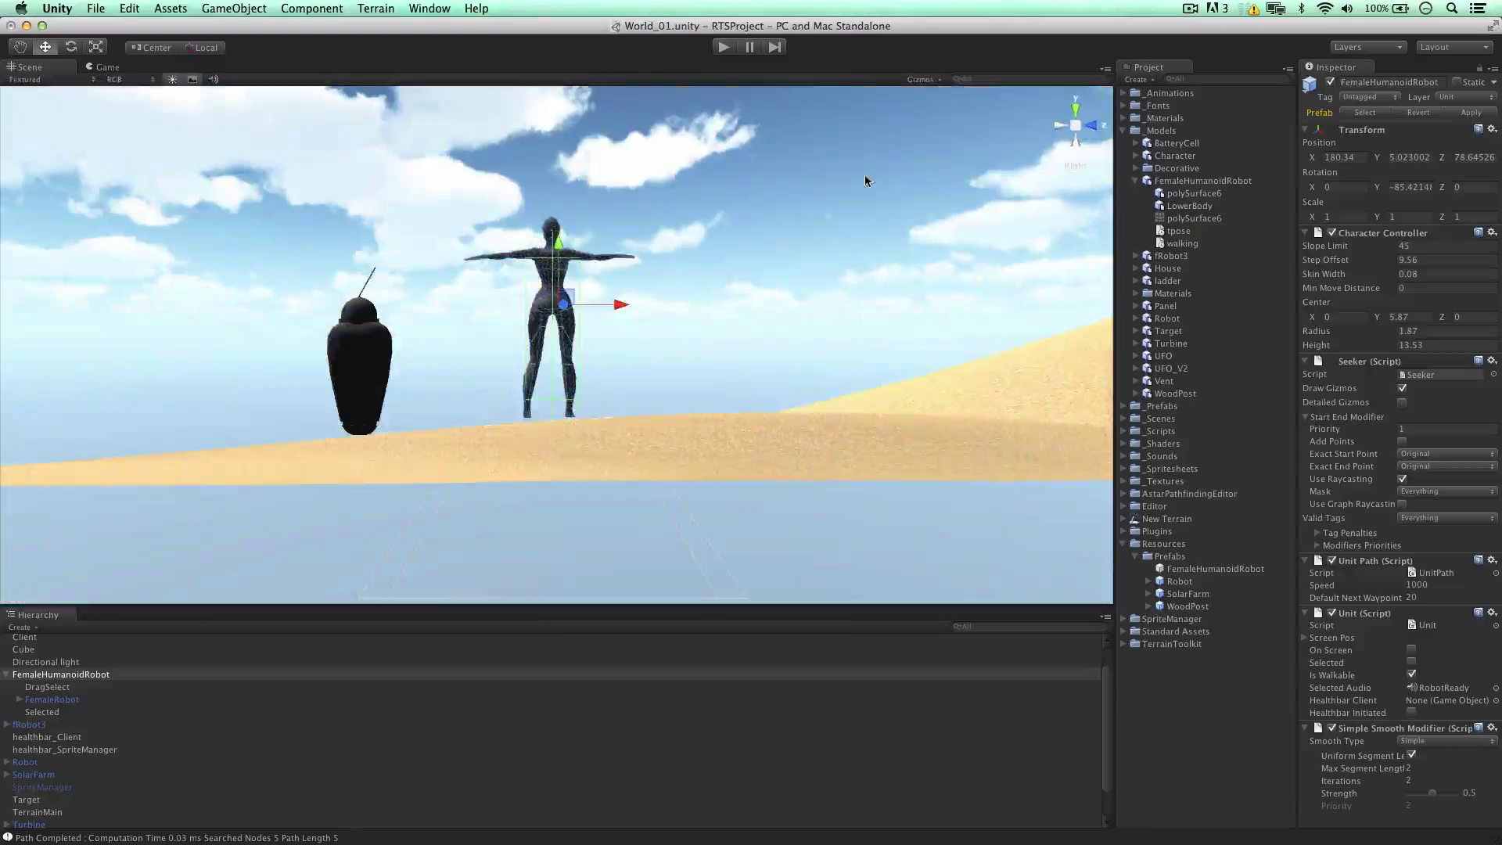
pyautogui.moveTo(1375, 347); pyautogui.dragTo(1370, 347)
pyautogui.moveTo(1373, 320); pyautogui.dragTo(1379, 319)
pyautogui.click(192, 81)
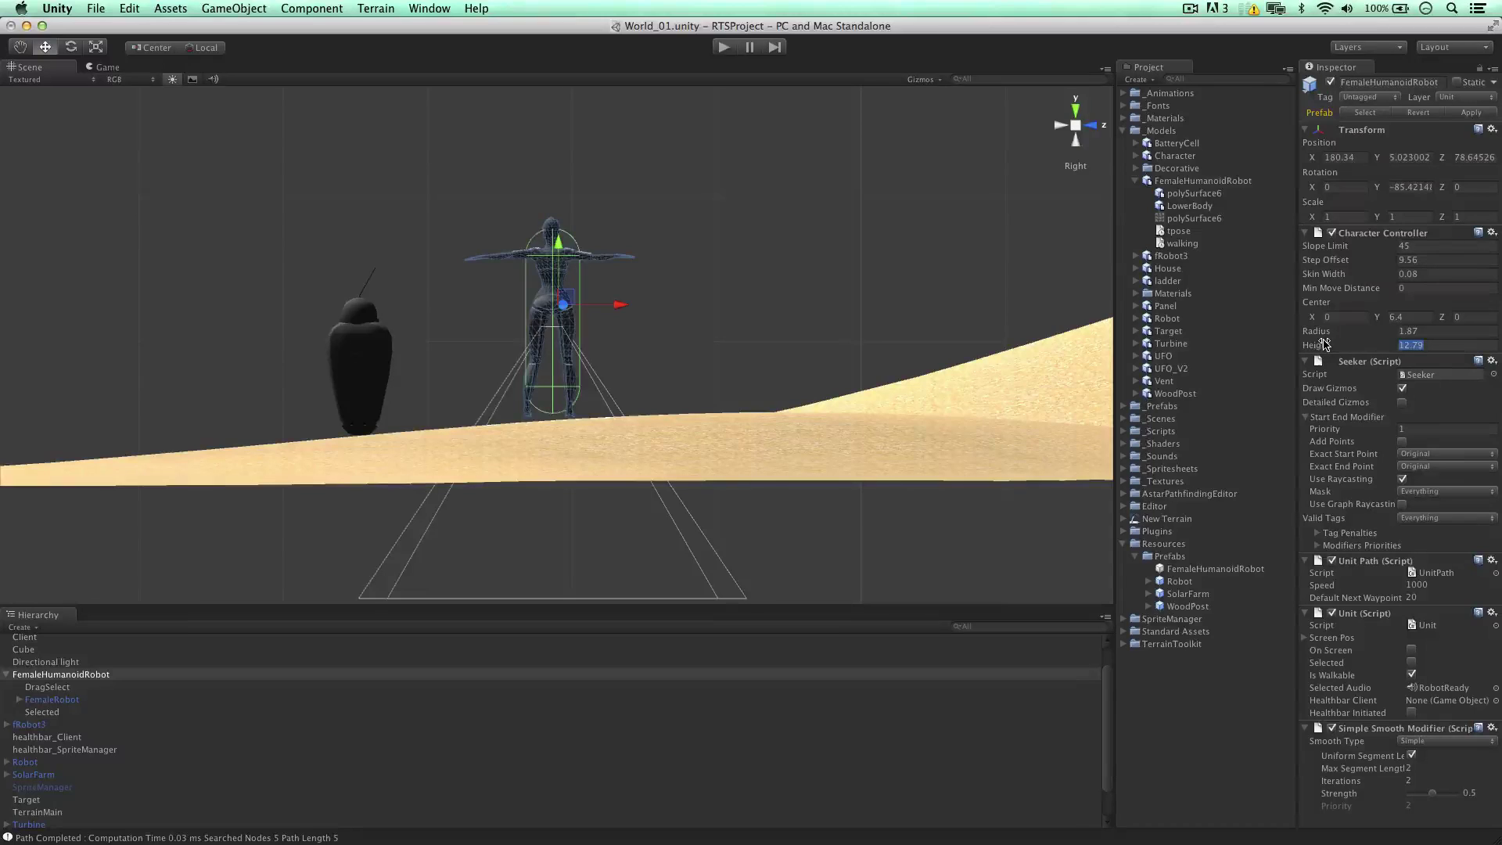
pyautogui.moveTo(1324, 343); pyautogui.dragTo(1332, 345)
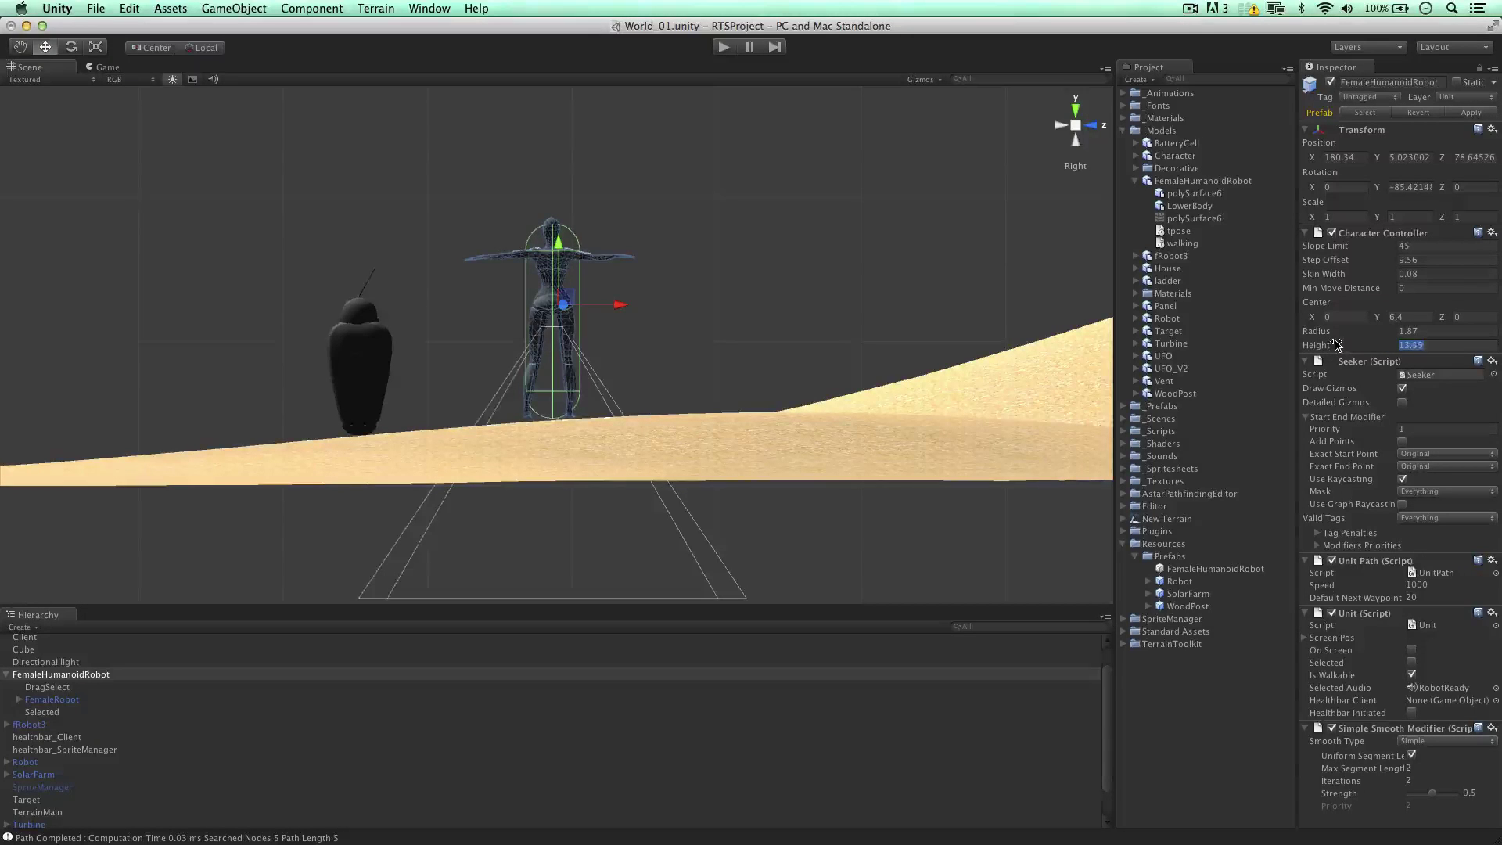
pyautogui.click(1077, 130)
pyautogui.keyDown('alt'); pyautogui.moveTo(852, 184); pyautogui.dragTo(512, 215); pyautogui.keyUp('alt')
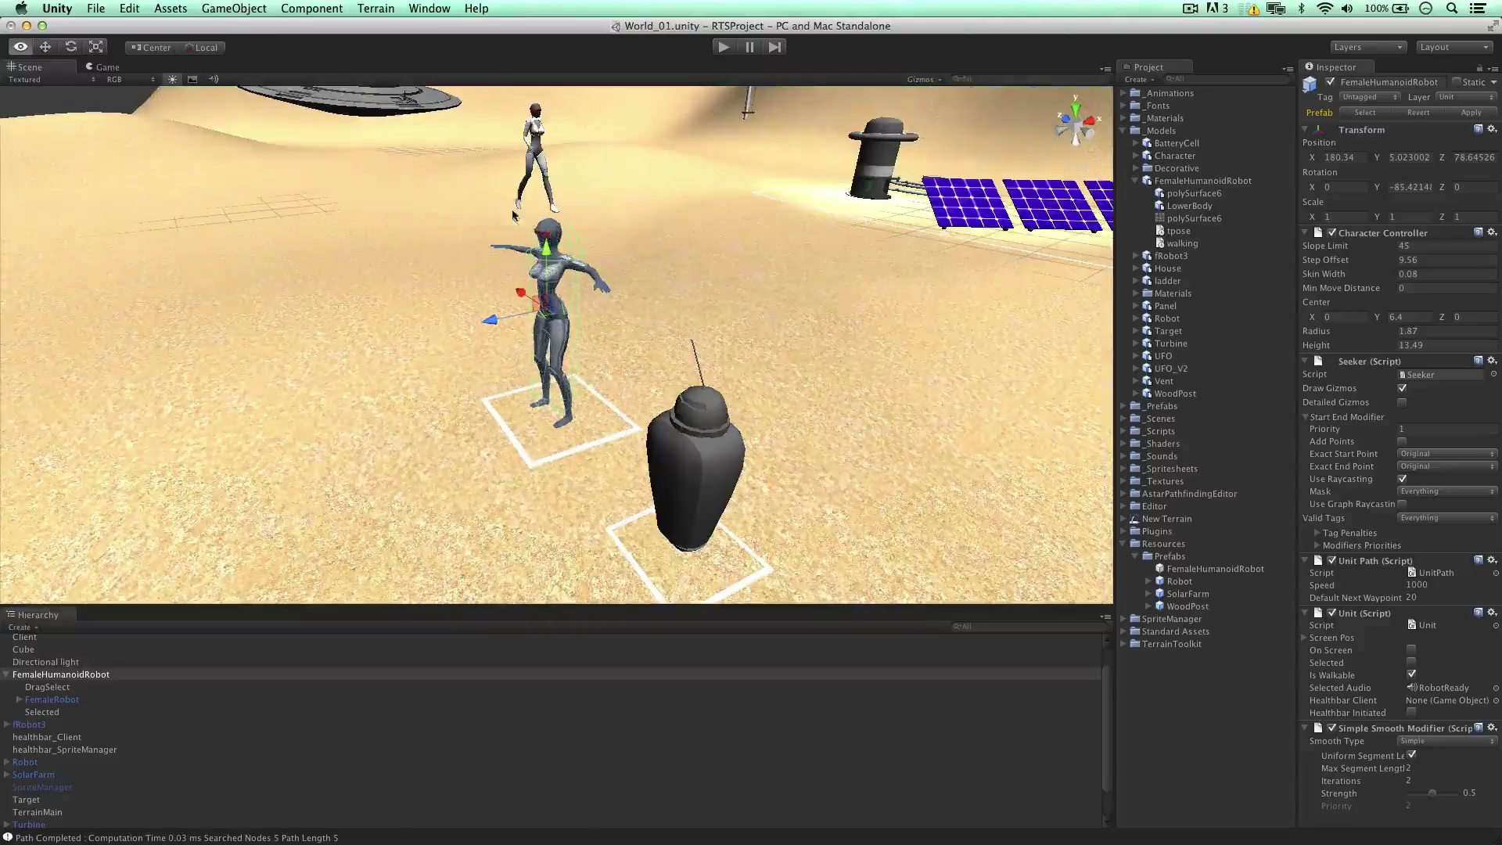
pyautogui.click(192, 80)
pyautogui.keyDown('alt'); pyautogui.moveTo(399, 254); pyautogui.dragTo(547, 275); pyautogui.keyUp('alt')
pyautogui.scroll(-1, 548, 276)
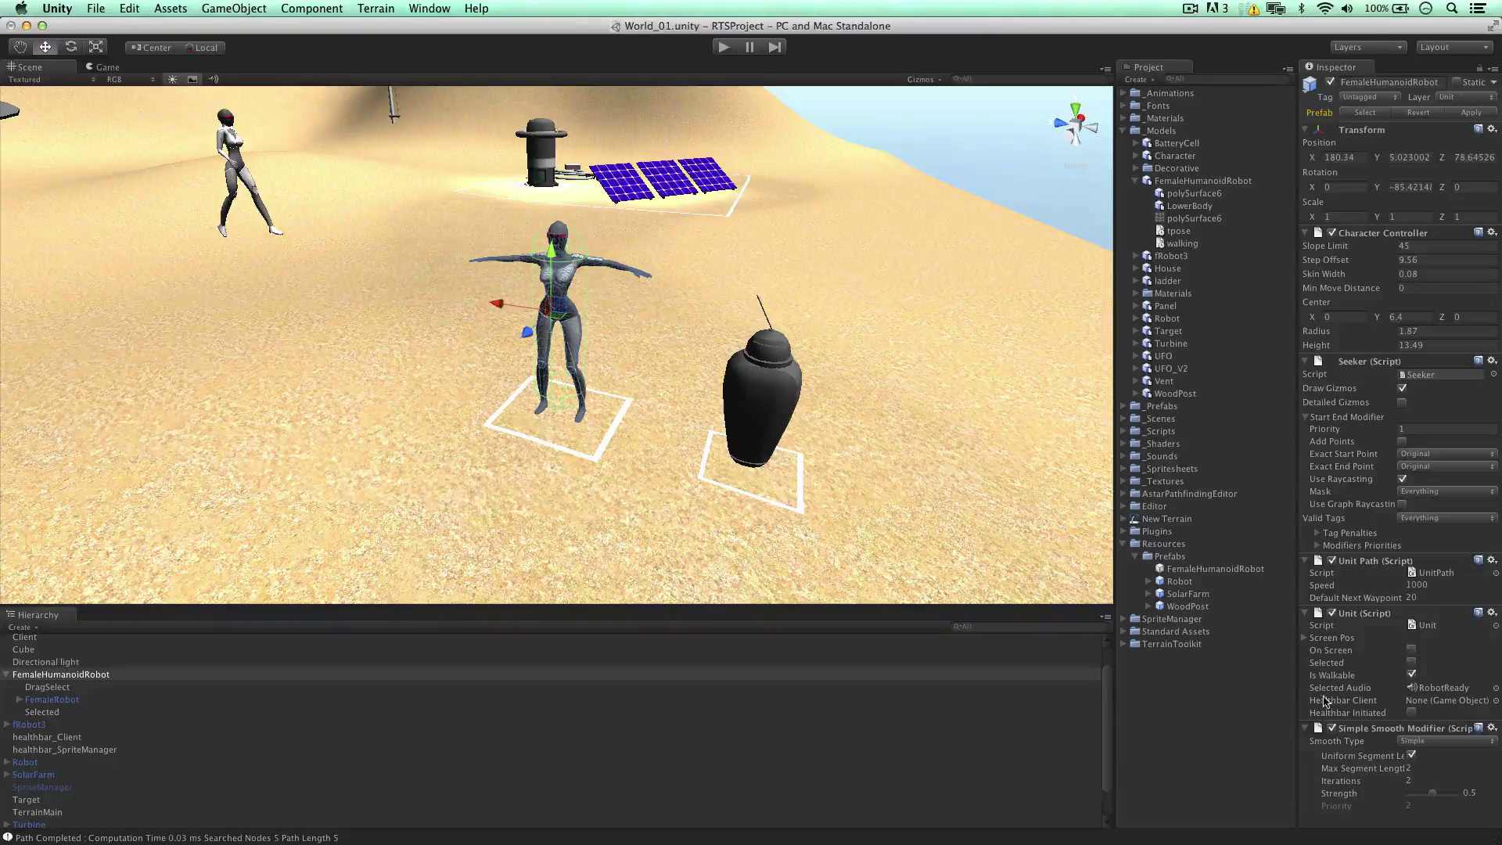
# Step: Assign the Okay sound as the Selected Audio of FemaleHumanoidRobot's Unit script
pyautogui.click(1124, 455)
pyautogui.click(1180, 469)
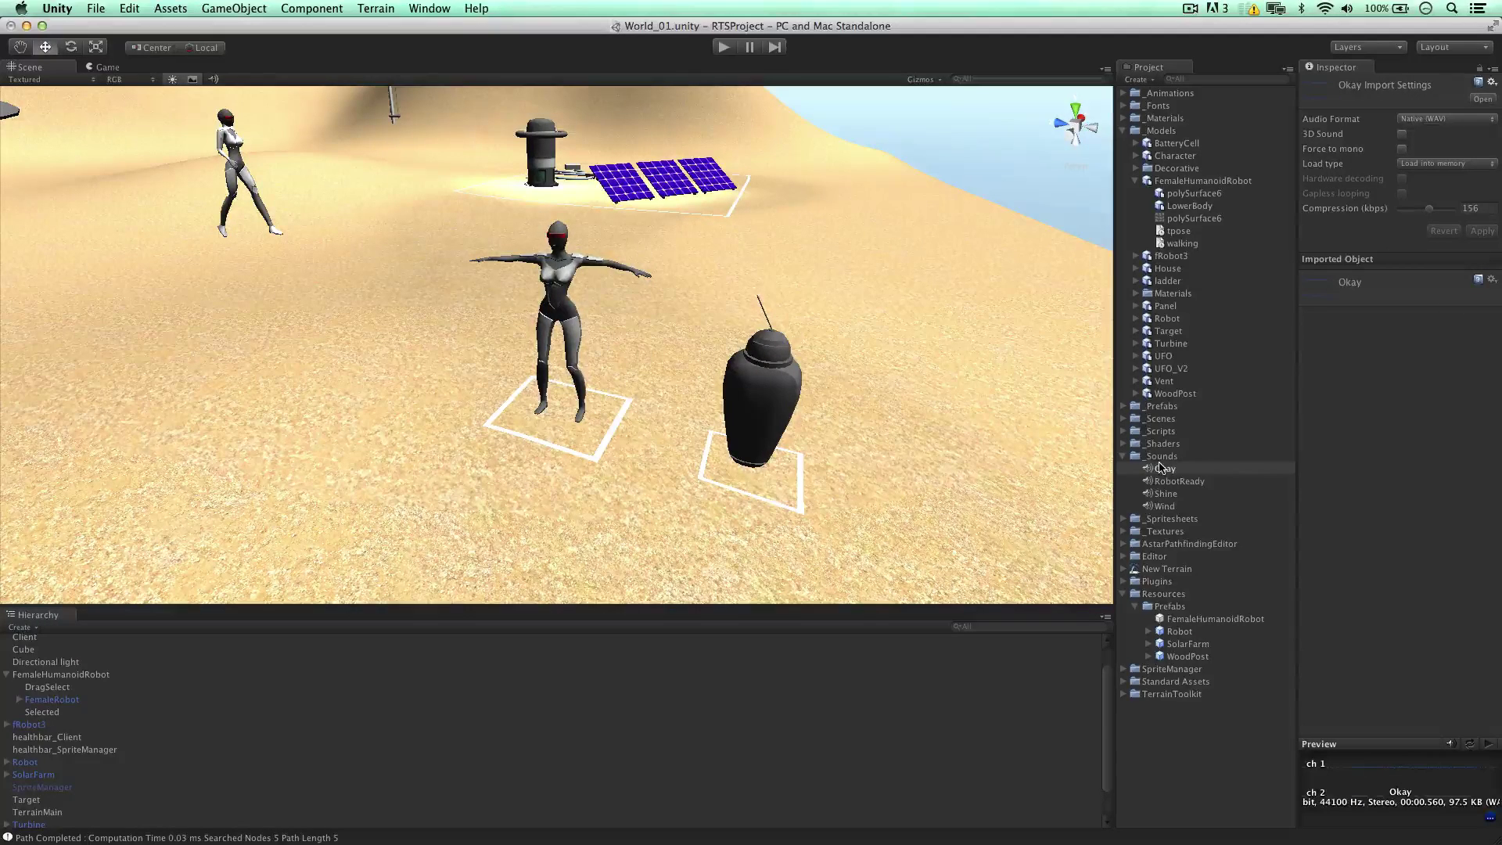
pyautogui.click(562, 280)
pyautogui.click(78, 674)
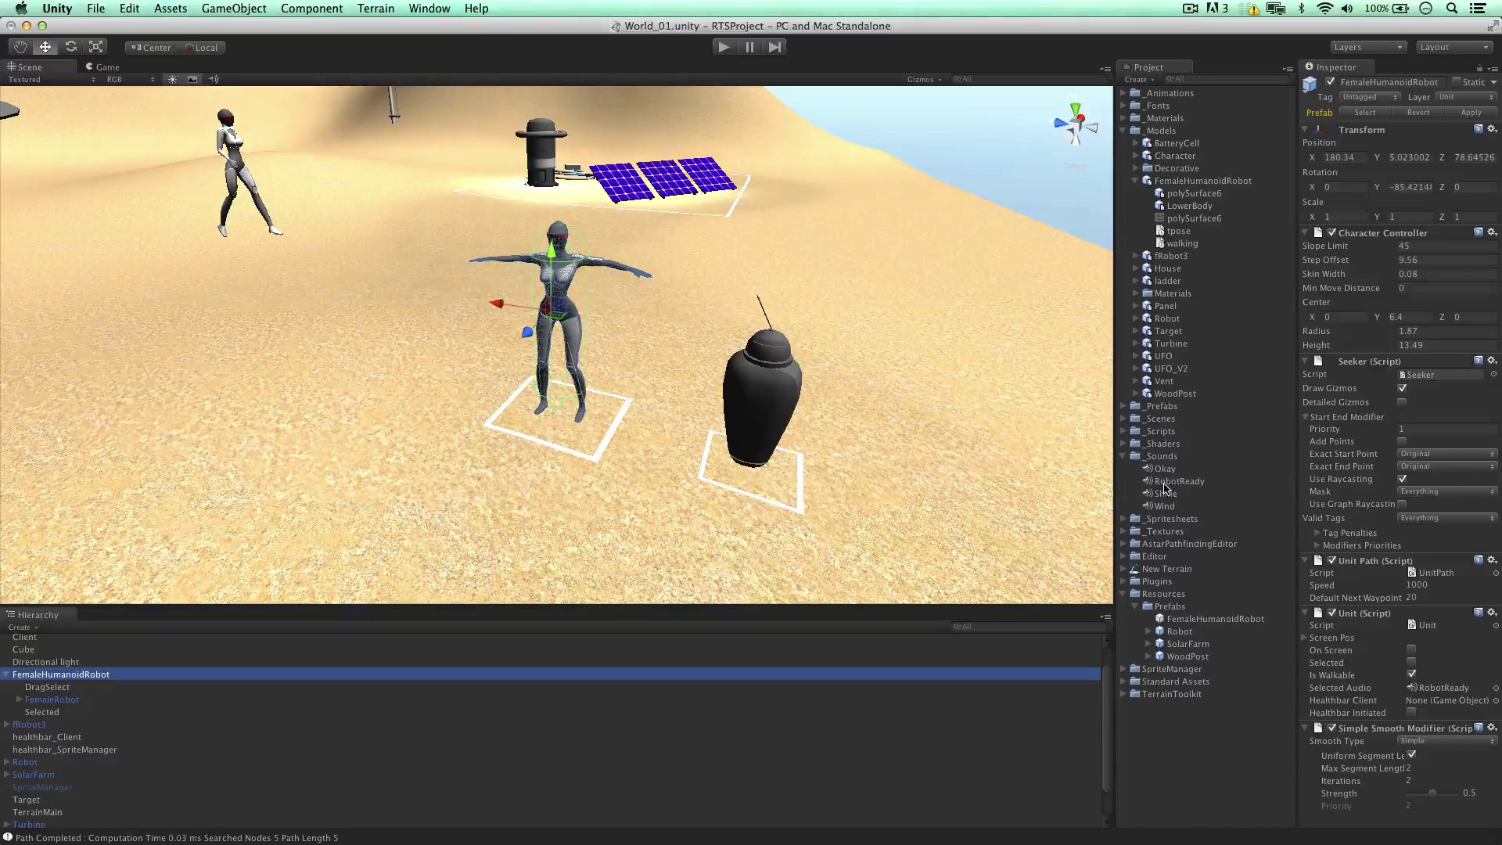
pyautogui.moveTo(1164, 469); pyautogui.dragTo(1440, 688)
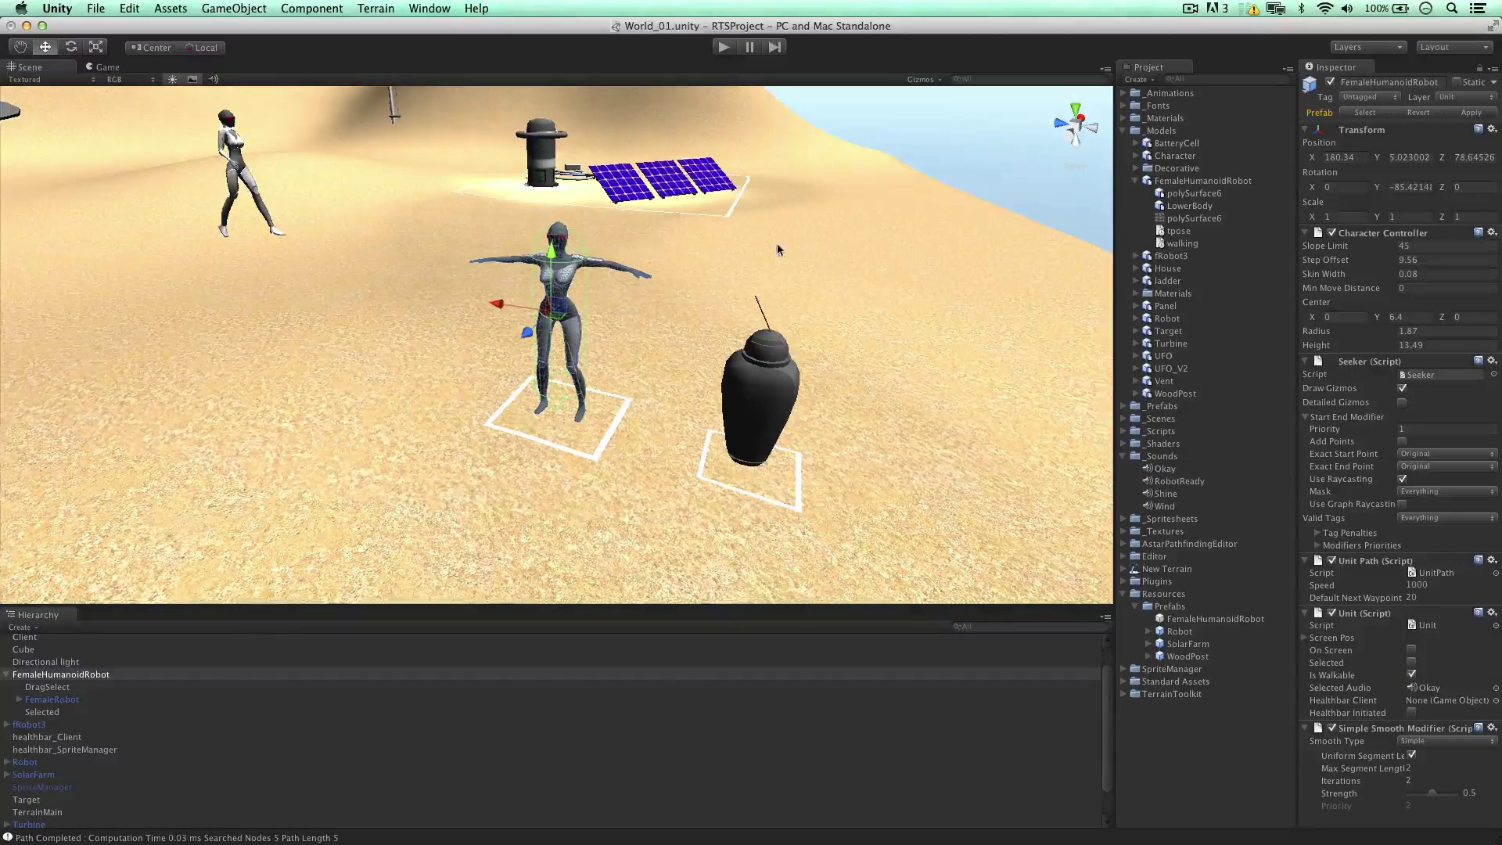
# Step: Store the finished FemaleHumanoidRobot in its empty prefab and place a new instance of it on the terrain beside the Robot
pyautogui.keyDown('alt'); pyautogui.moveTo(777, 243); pyautogui.dragTo(684, 246); pyautogui.keyUp('alt')
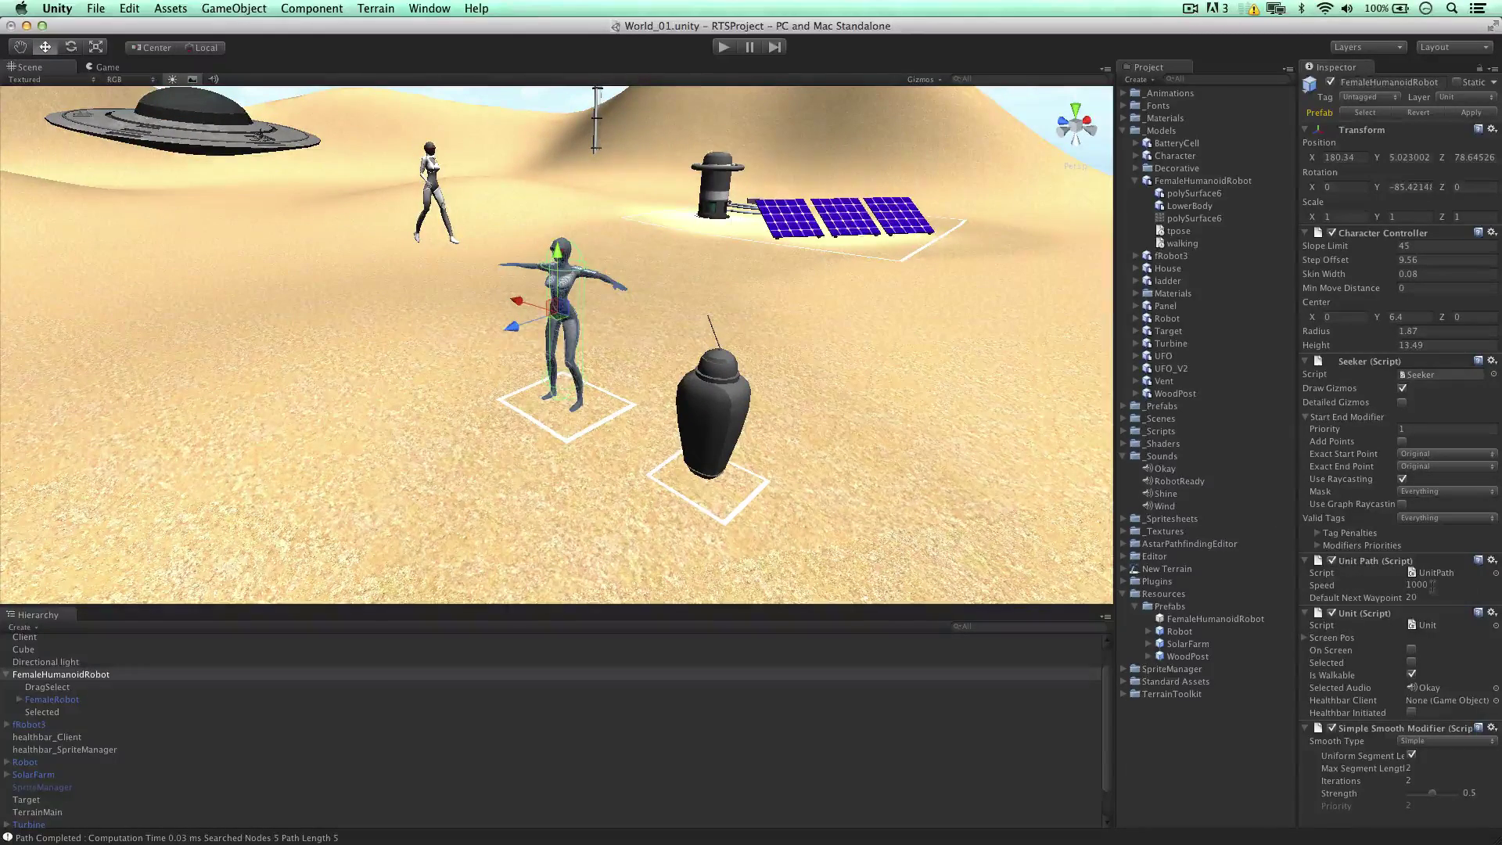
pyautogui.scroll(-8, 900, 389)
pyautogui.keyDown('alt'); pyautogui.moveTo(861, 368); pyautogui.dragTo(796, 347); pyautogui.keyUp('alt')
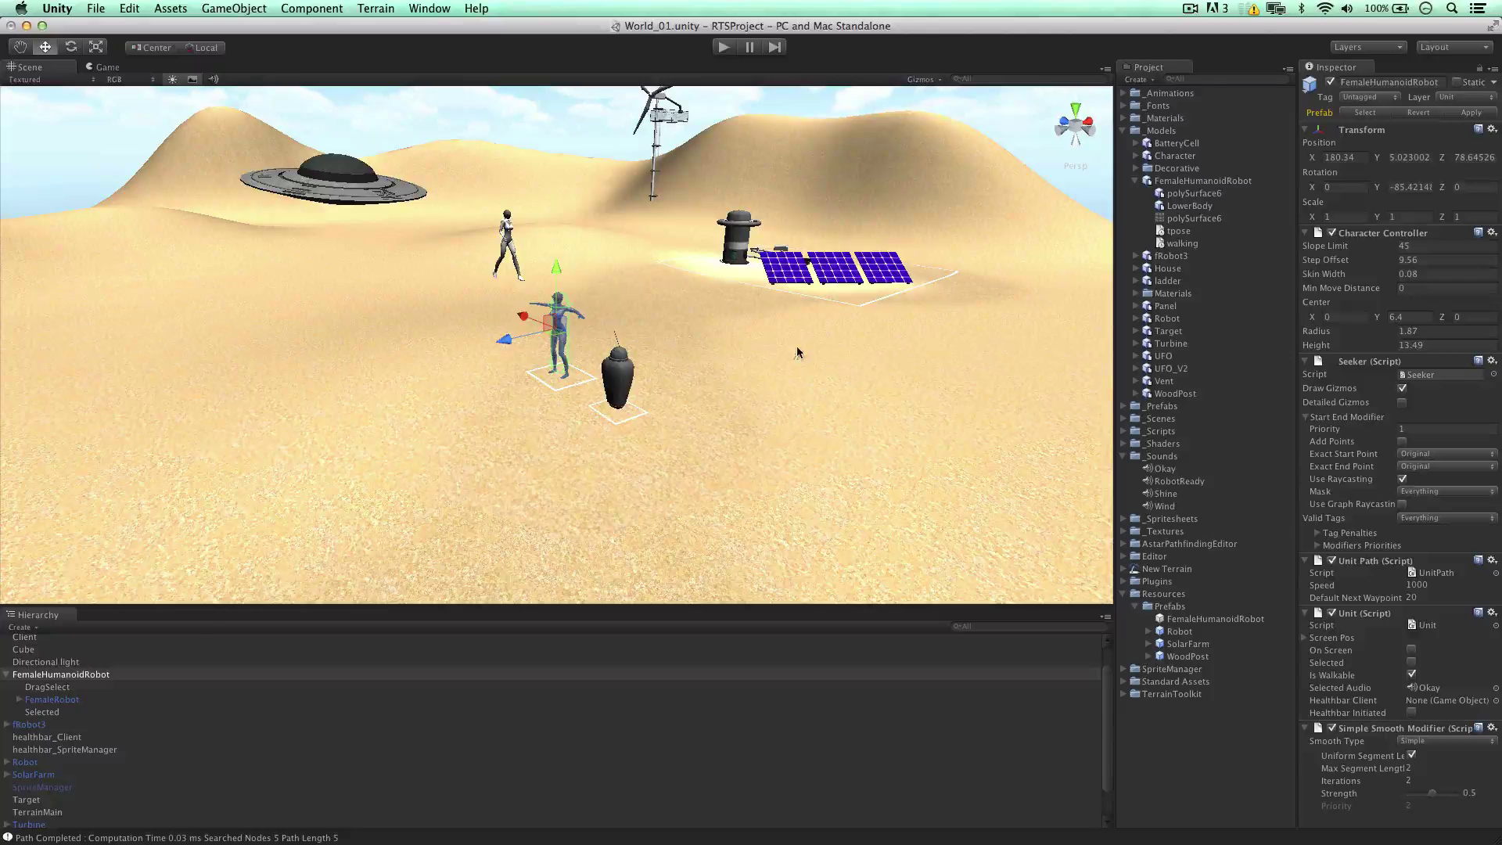
pyautogui.moveTo(69, 676); pyautogui.dragTo(786, 422)
pyautogui.click(883, 402)
# Step: Raise the newly placed FemaleHumanoidRobot instance out of the sand to a Y position of about 2.32
pyautogui.moveTo(704, 345)
pyautogui.keyDown('alt'); pyautogui.mouseDown()
pyautogui.moveTo(767, 319)
pyautogui.moveTo(704, 319)
pyautogui.mouseUp(); pyautogui.keyUp('alt')
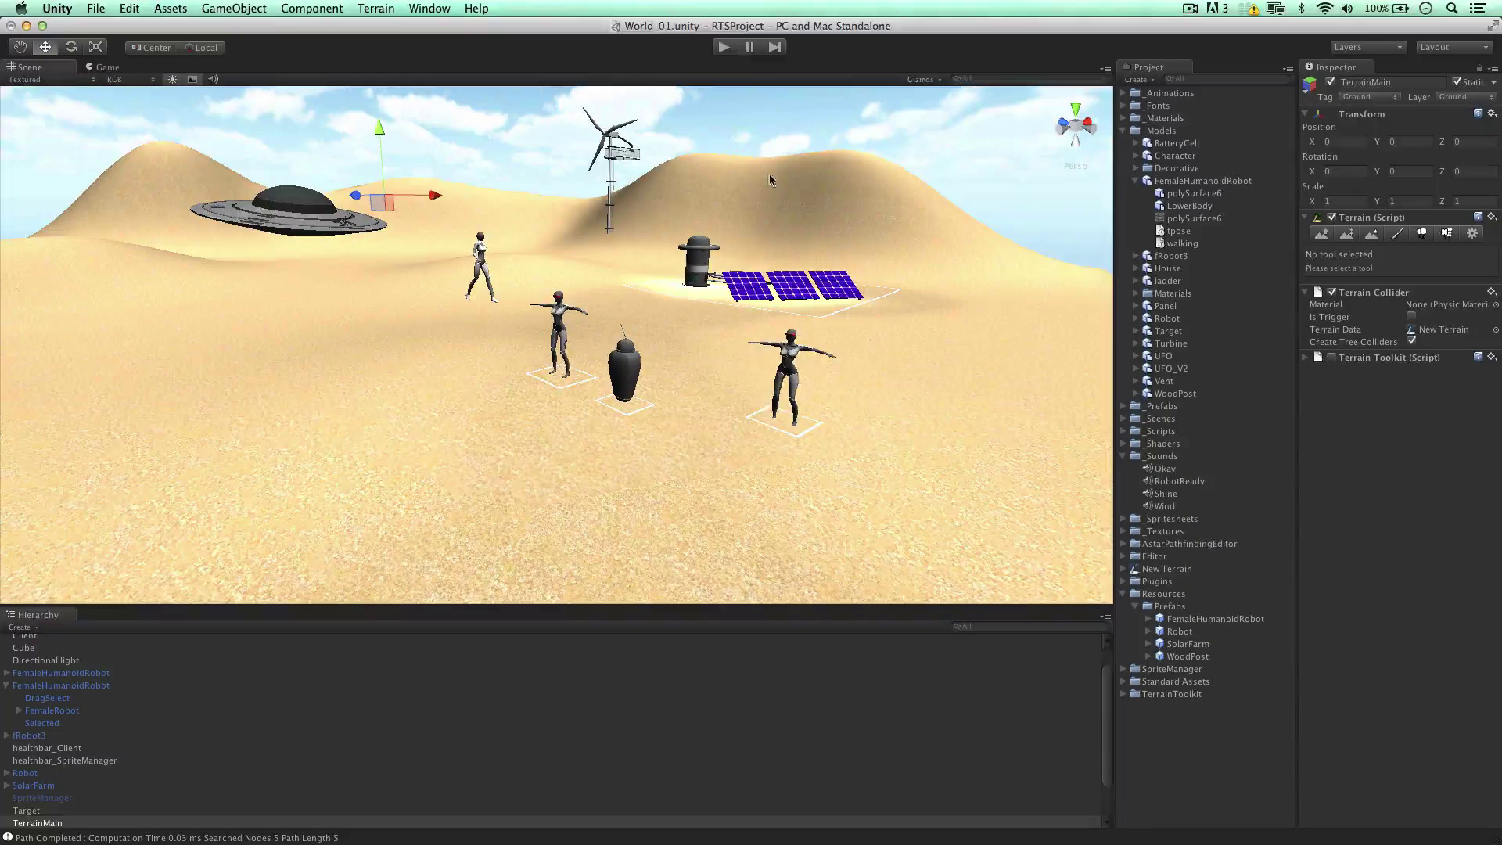
pyautogui.scroll(5, 793, 361)
pyautogui.click(909, 363)
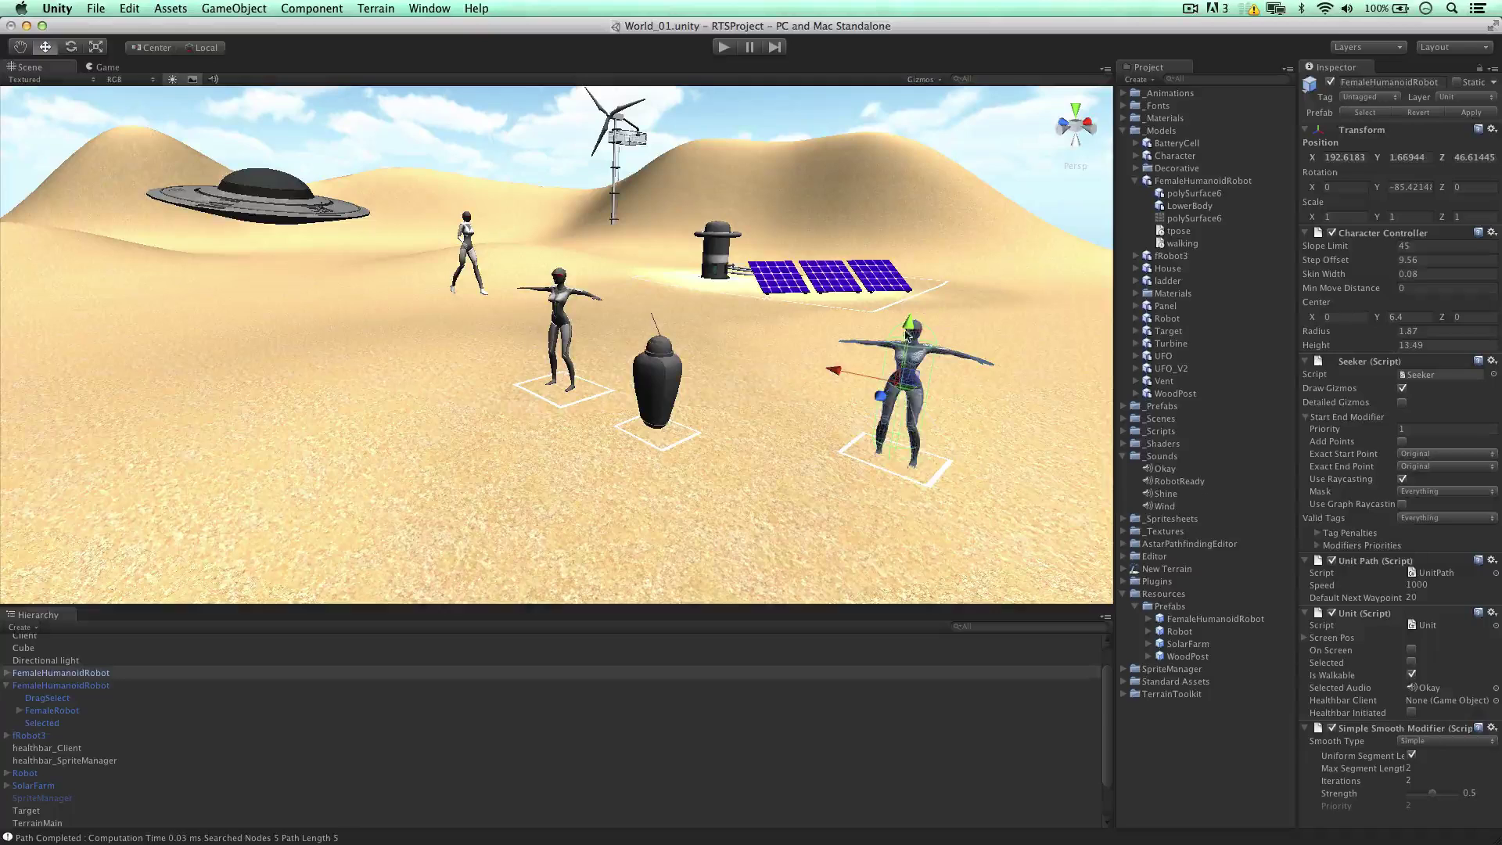
pyautogui.moveTo(908, 335); pyautogui.dragTo(910, 326)
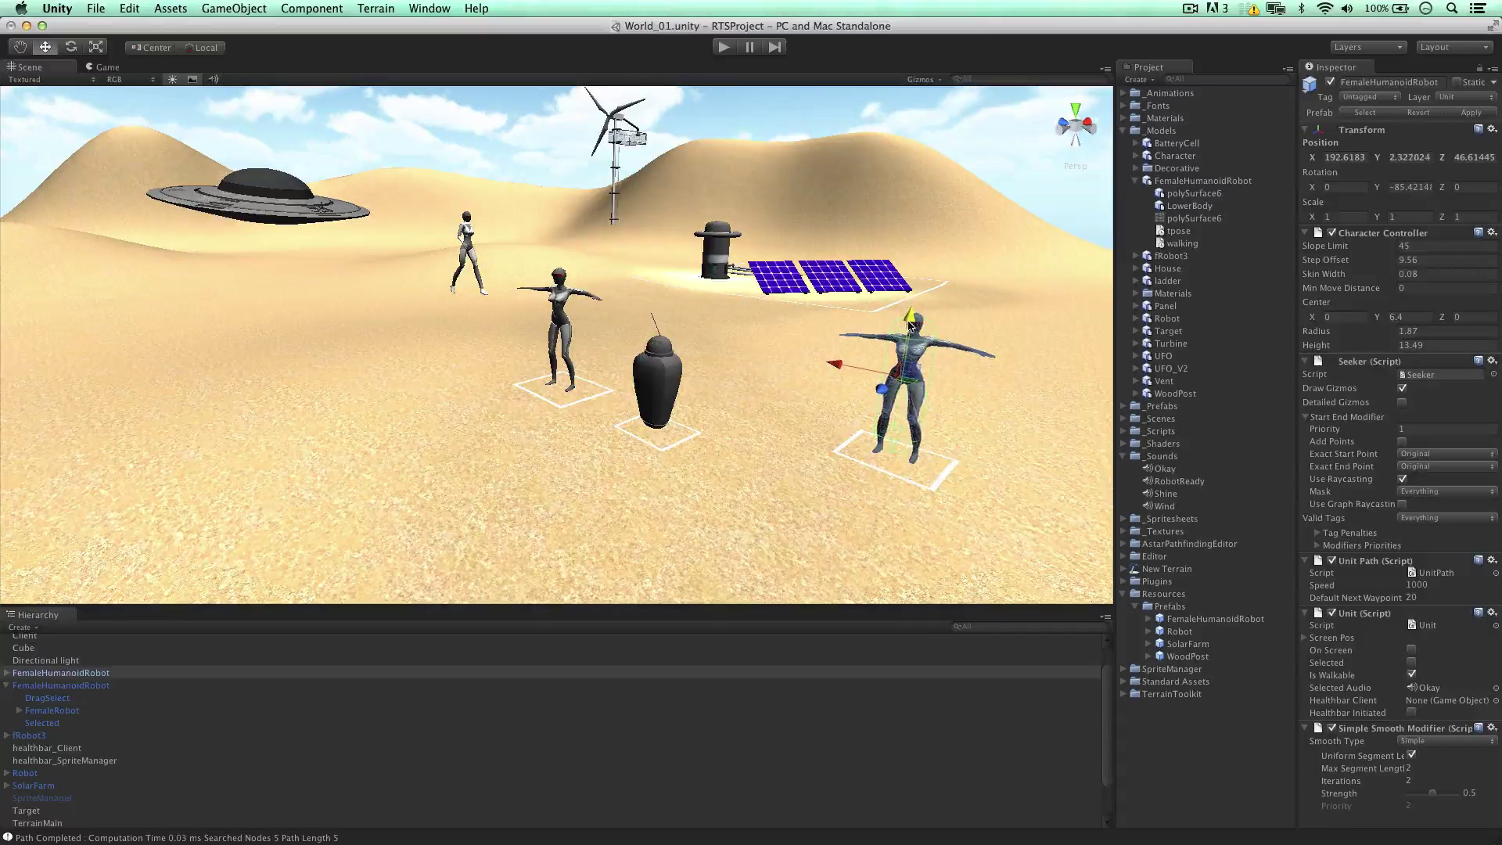
# Step: Play-test the scene: box-select the FemaleHumanoidRobot instances in turn, order them to walk across the terrain, and end play mode
pyautogui.click(733, 48)
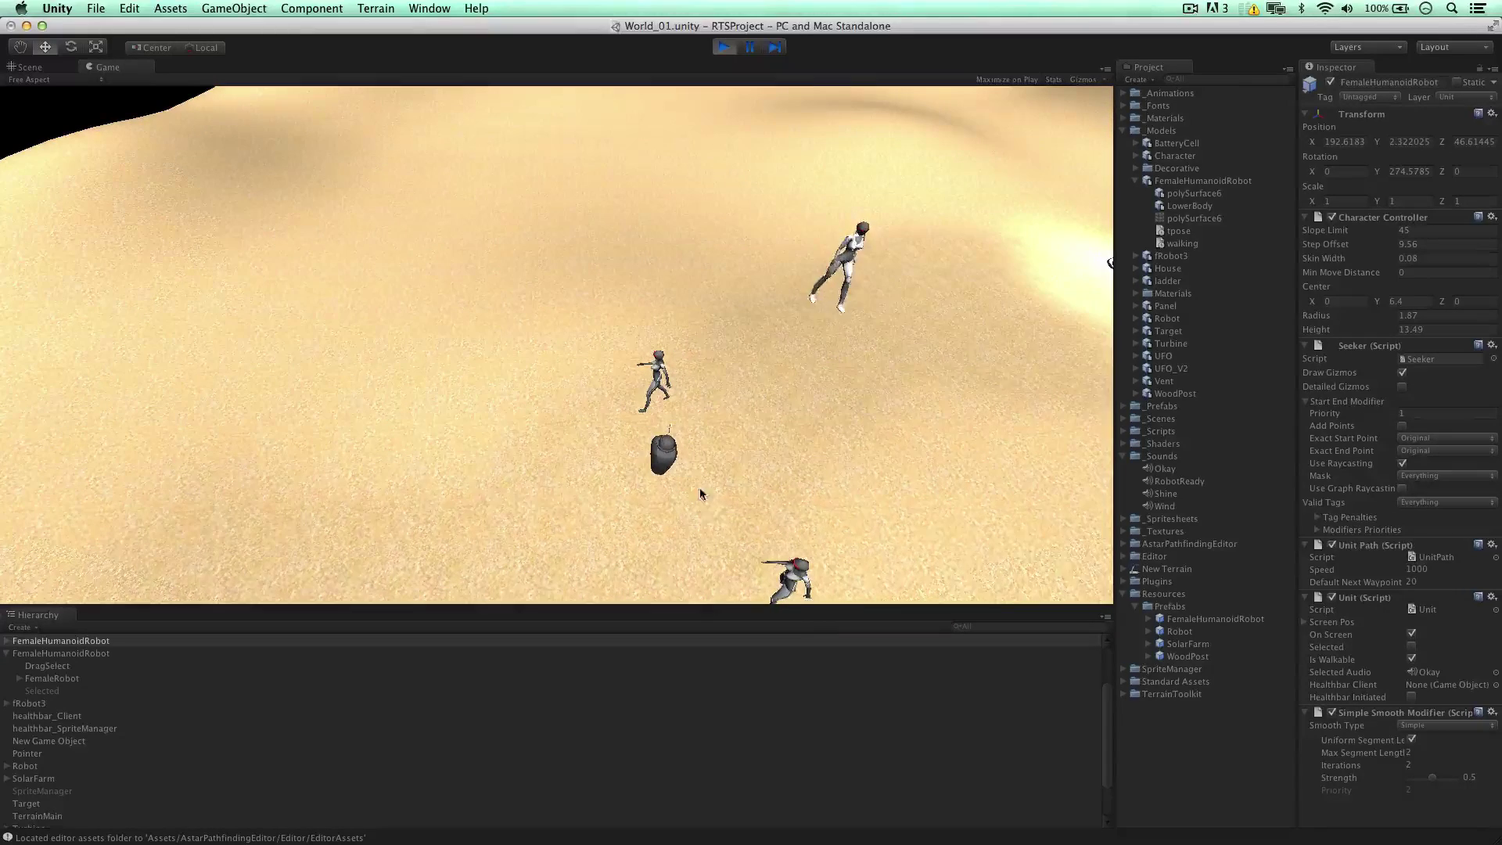
pyautogui.moveTo(731, 553); pyautogui.dragTo(822, 624)
pyautogui.rightClick(788, 438)
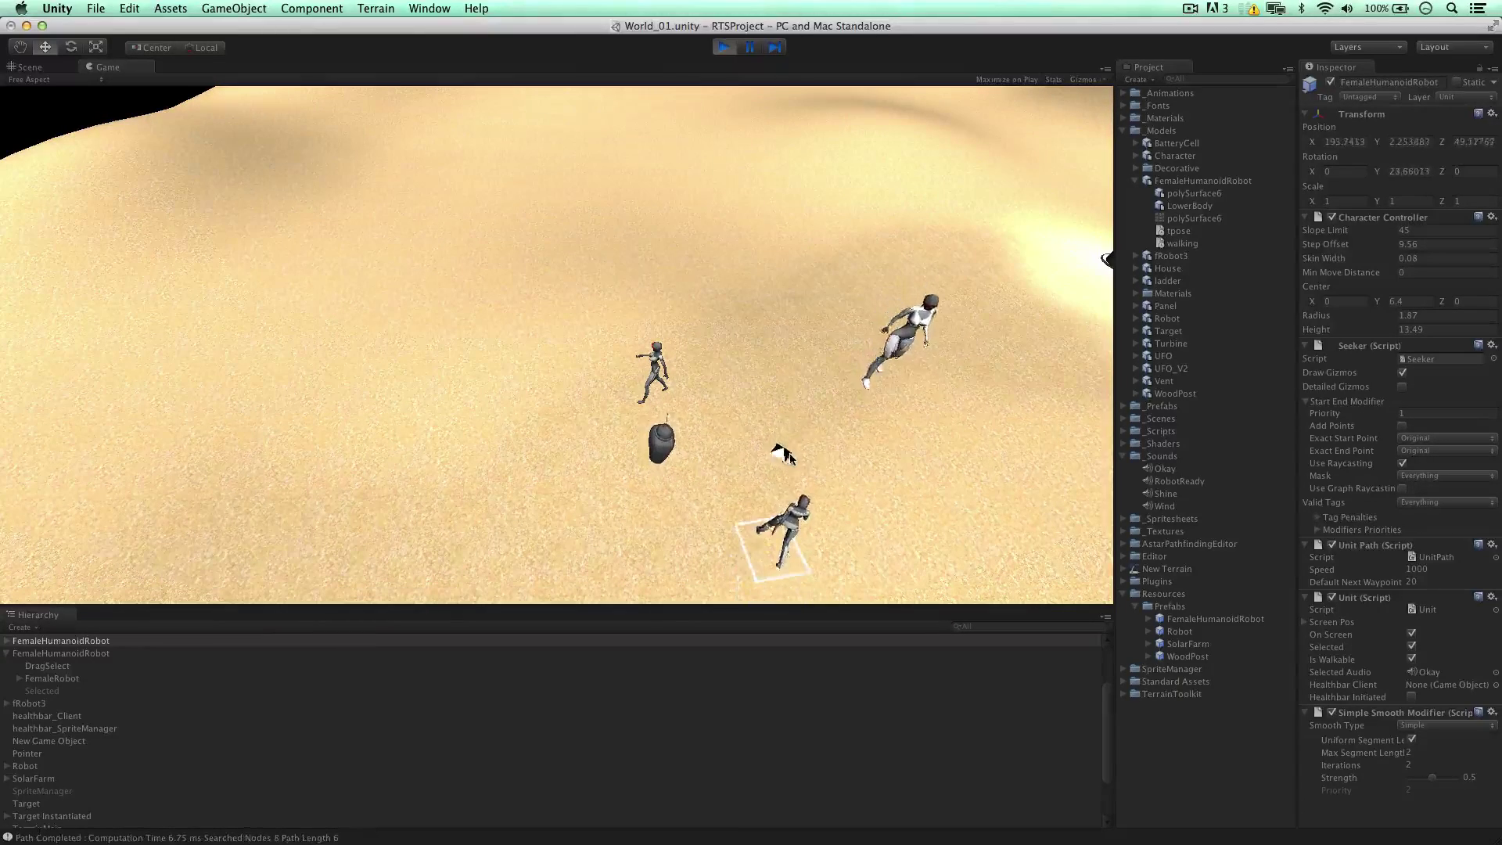
pyautogui.rightClick(816, 325)
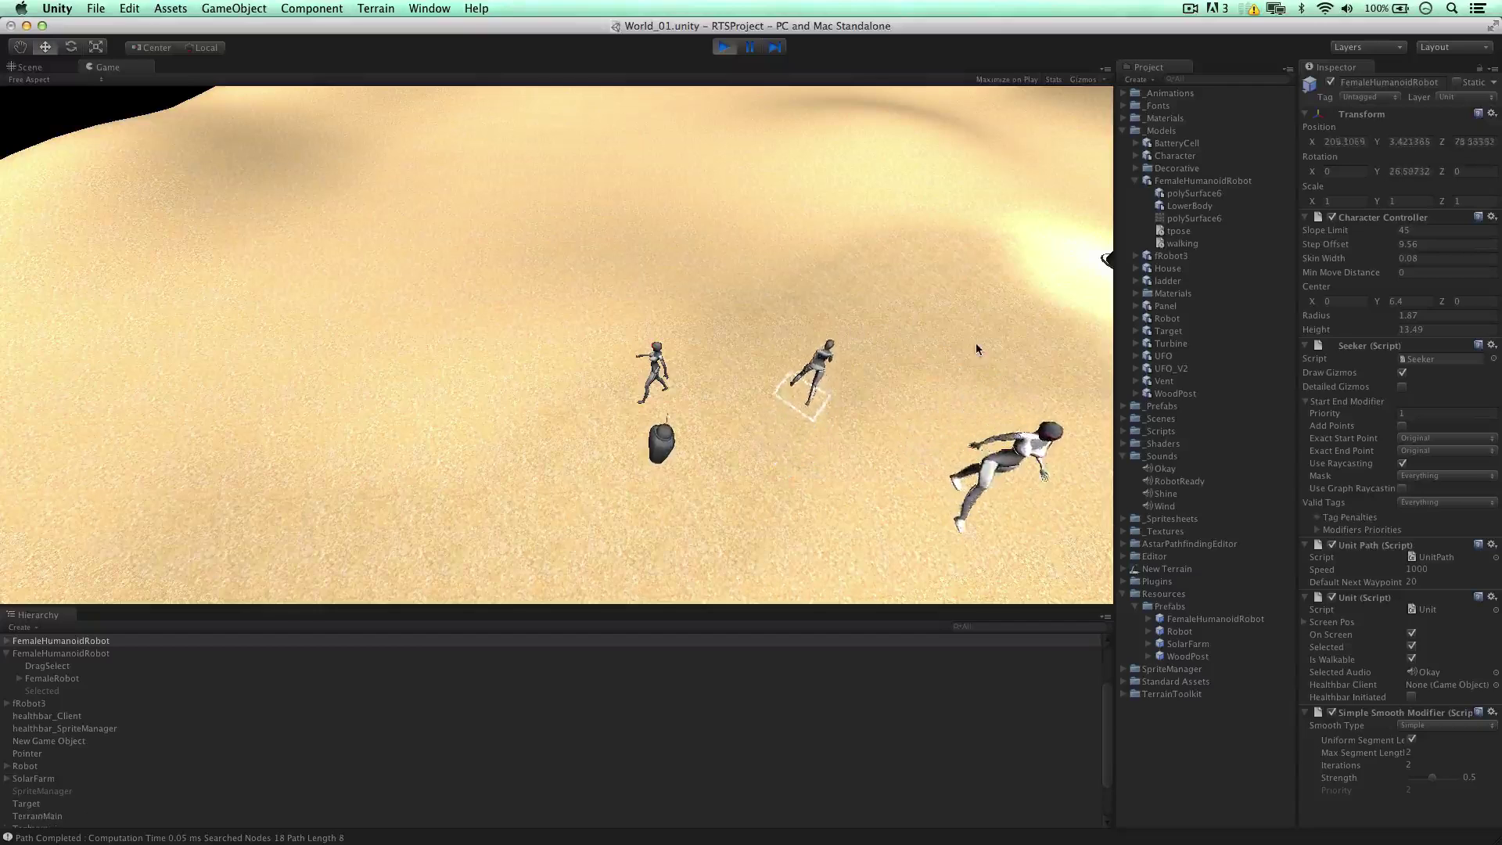
pyautogui.moveTo(620, 336); pyautogui.dragTo(687, 390)
pyautogui.rightClick(641, 297)
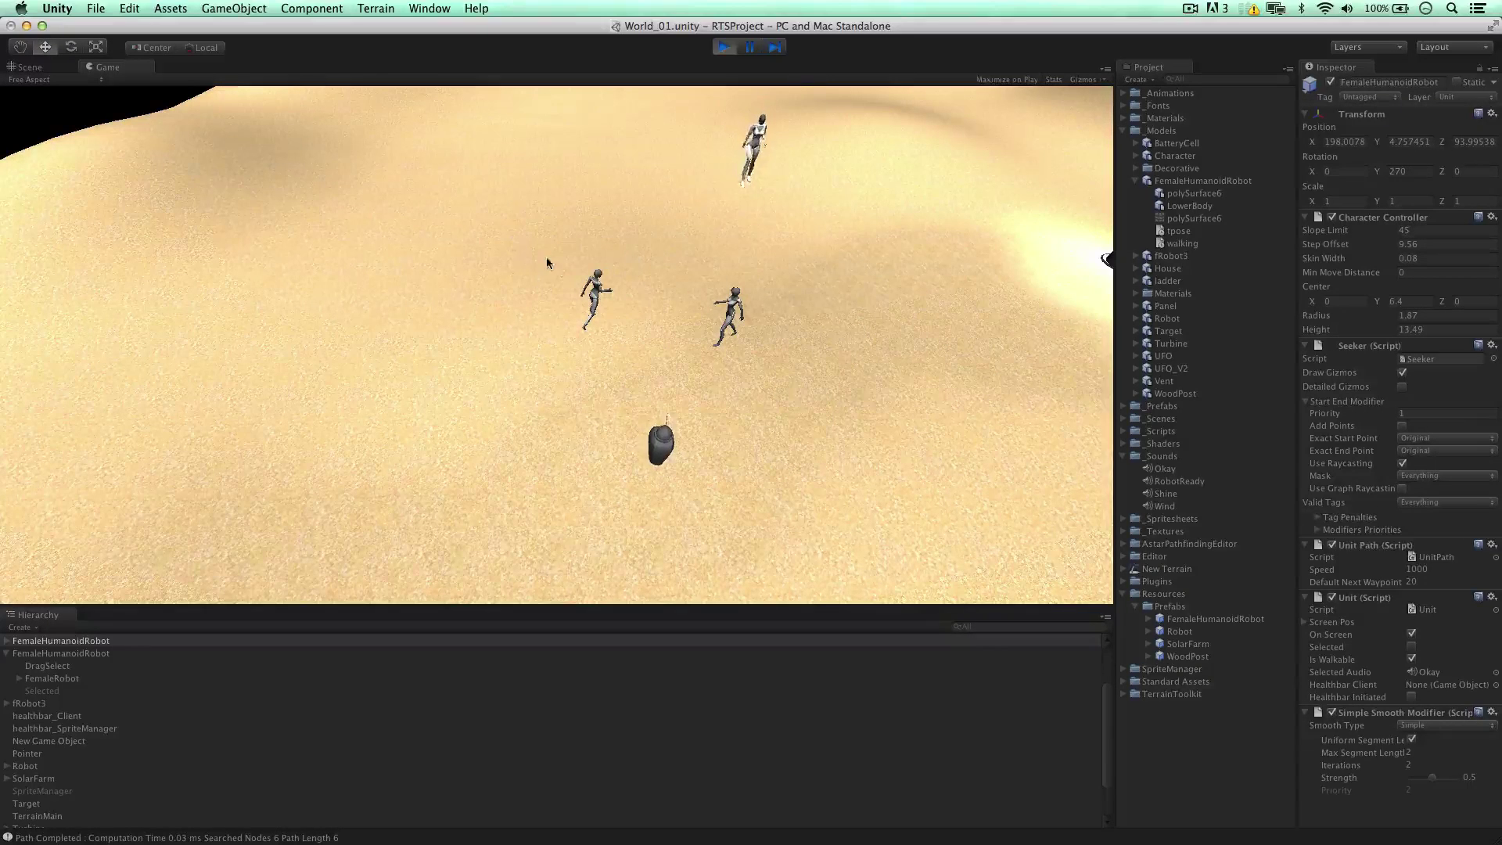
pyautogui.moveTo(523, 303); pyautogui.dragTo(618, 247)
pyautogui.press('super+p')
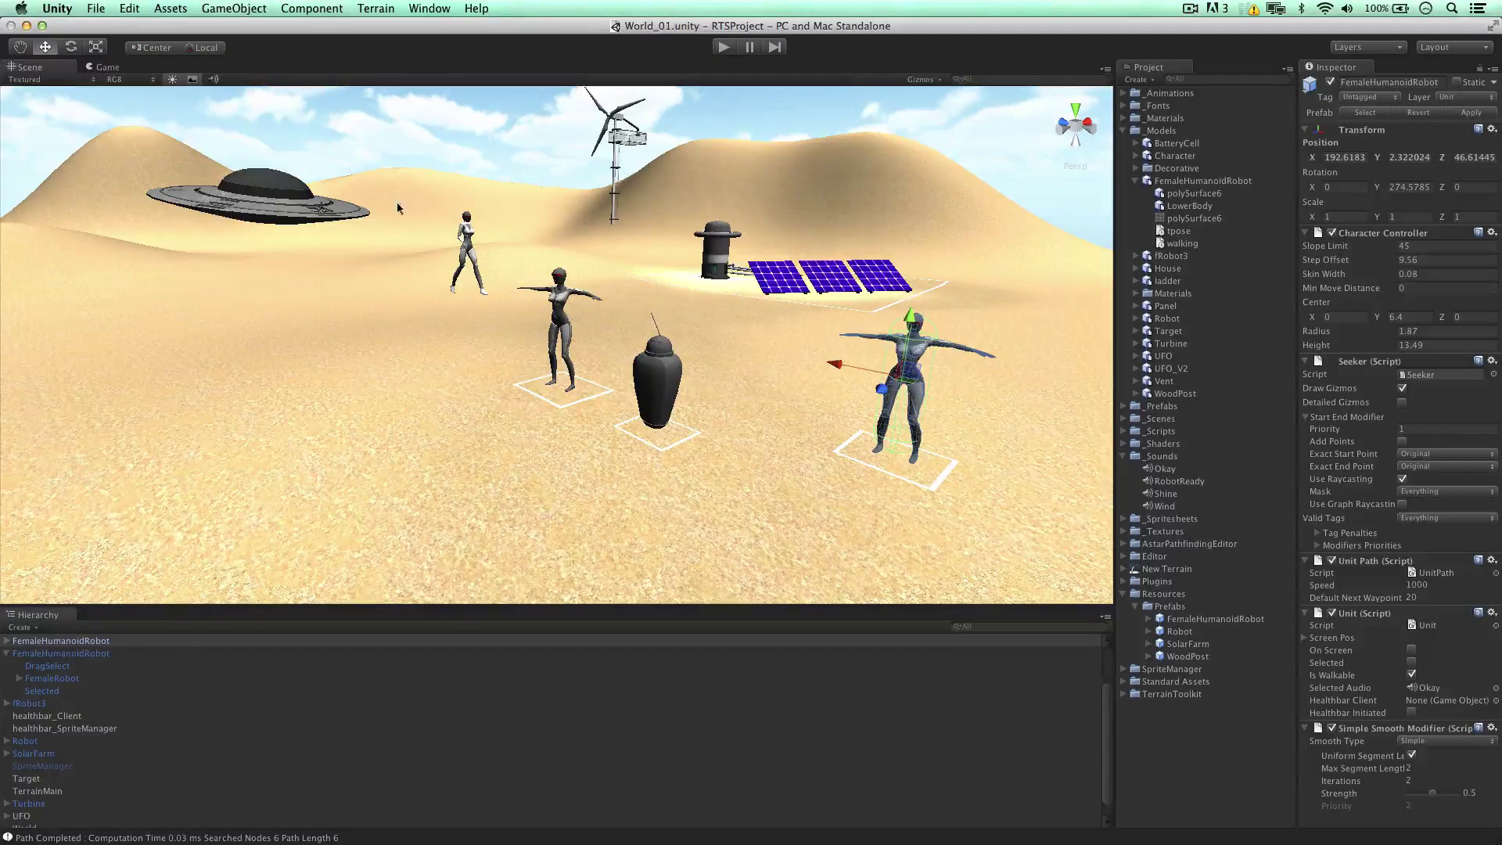
# Step: Switch to Maya with HumanoidRobot_MB.mb and extend the time slider's playback range to frame 48
pyautogui.click(26, 25)
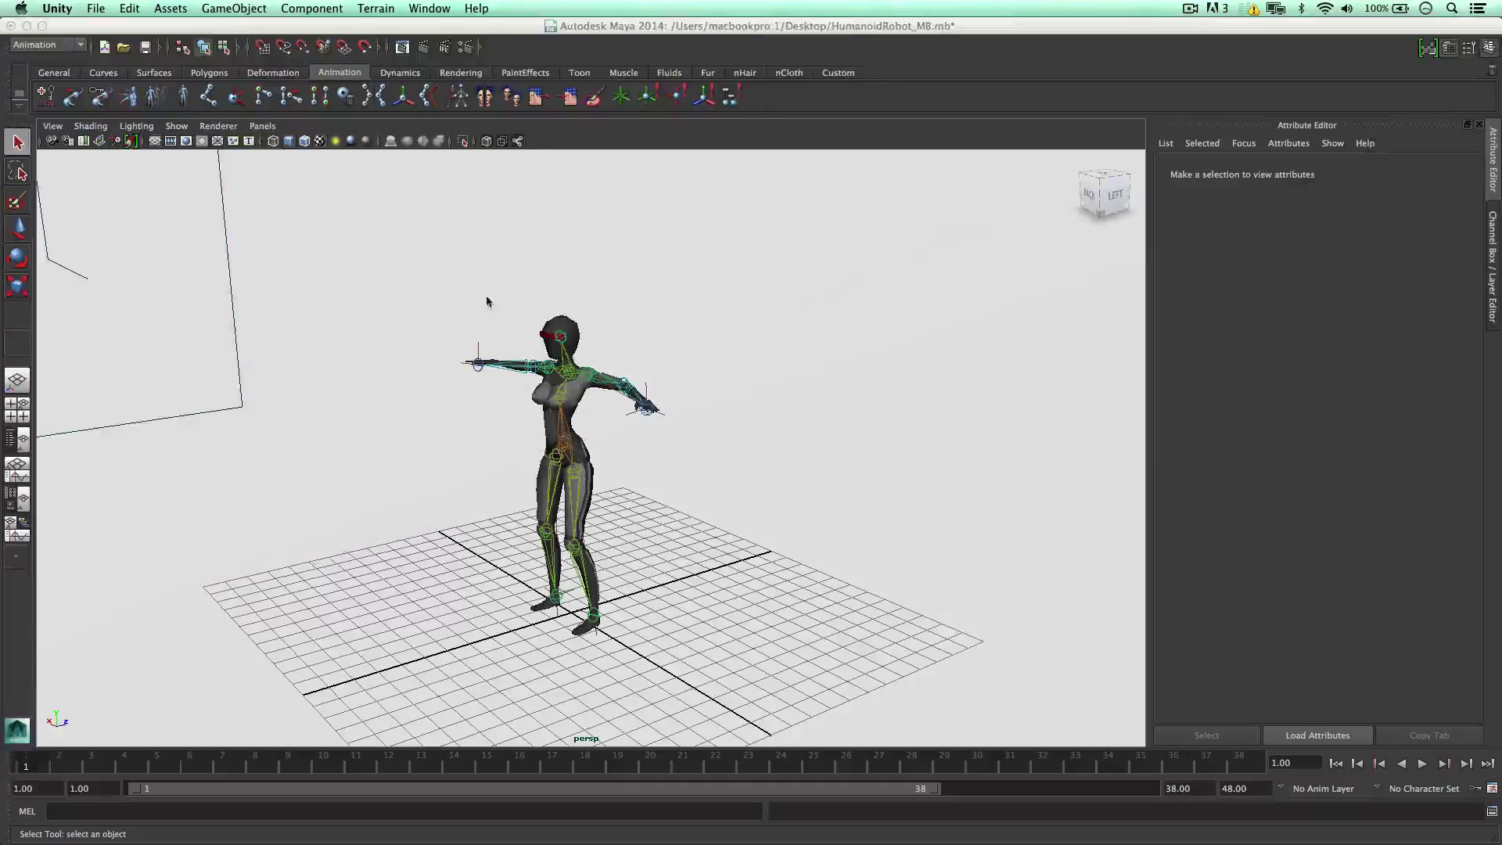
pyautogui.keyDown('alt'); pyautogui.moveTo(575, 364); pyautogui.dragTo(612, 359); pyautogui.keyUp('alt')
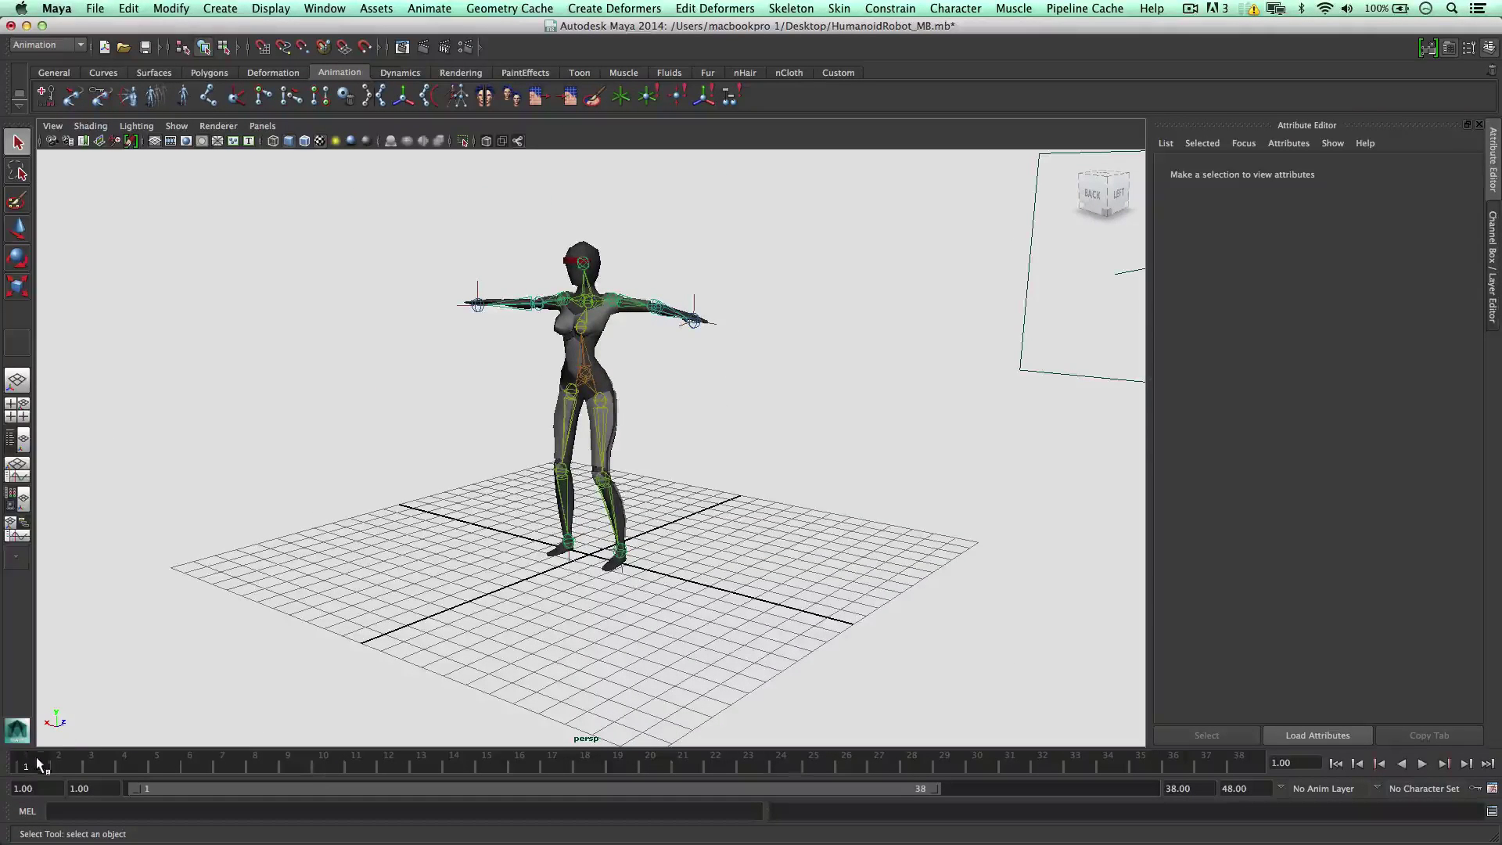
pyautogui.moveTo(36, 757)
pyautogui.mouseDown()
pyautogui.moveTo(87, 758)
pyautogui.moveTo(41, 759)
pyautogui.mouseUp()
pyautogui.moveTo(933, 790); pyautogui.dragTo(1153, 790)
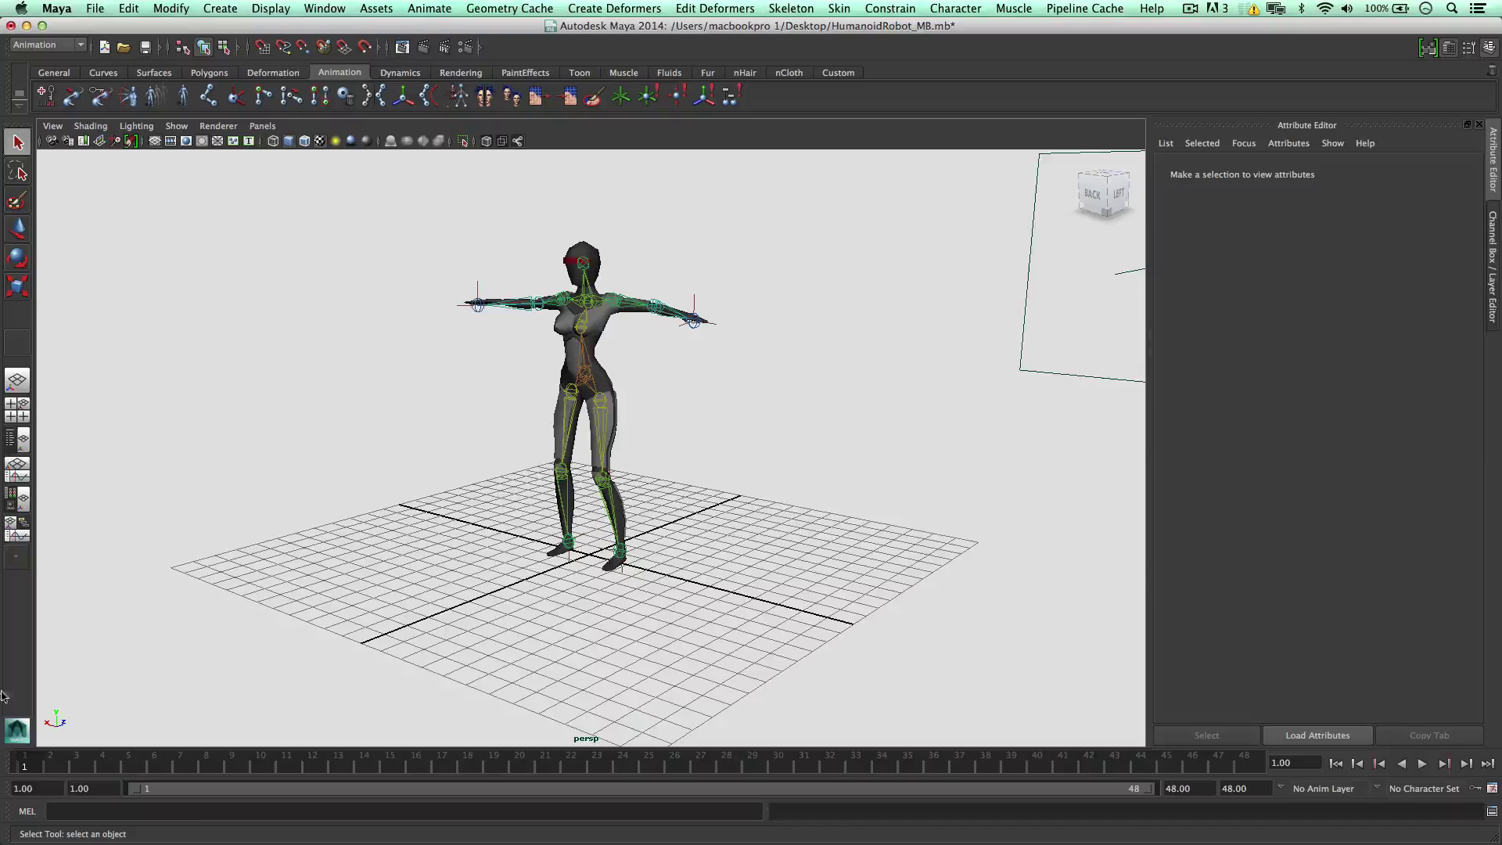
# Step: Copy the frame 1 T-pose keys of both arm and both leg IK handles and paste them at frame 39
pyautogui.click(472, 284)
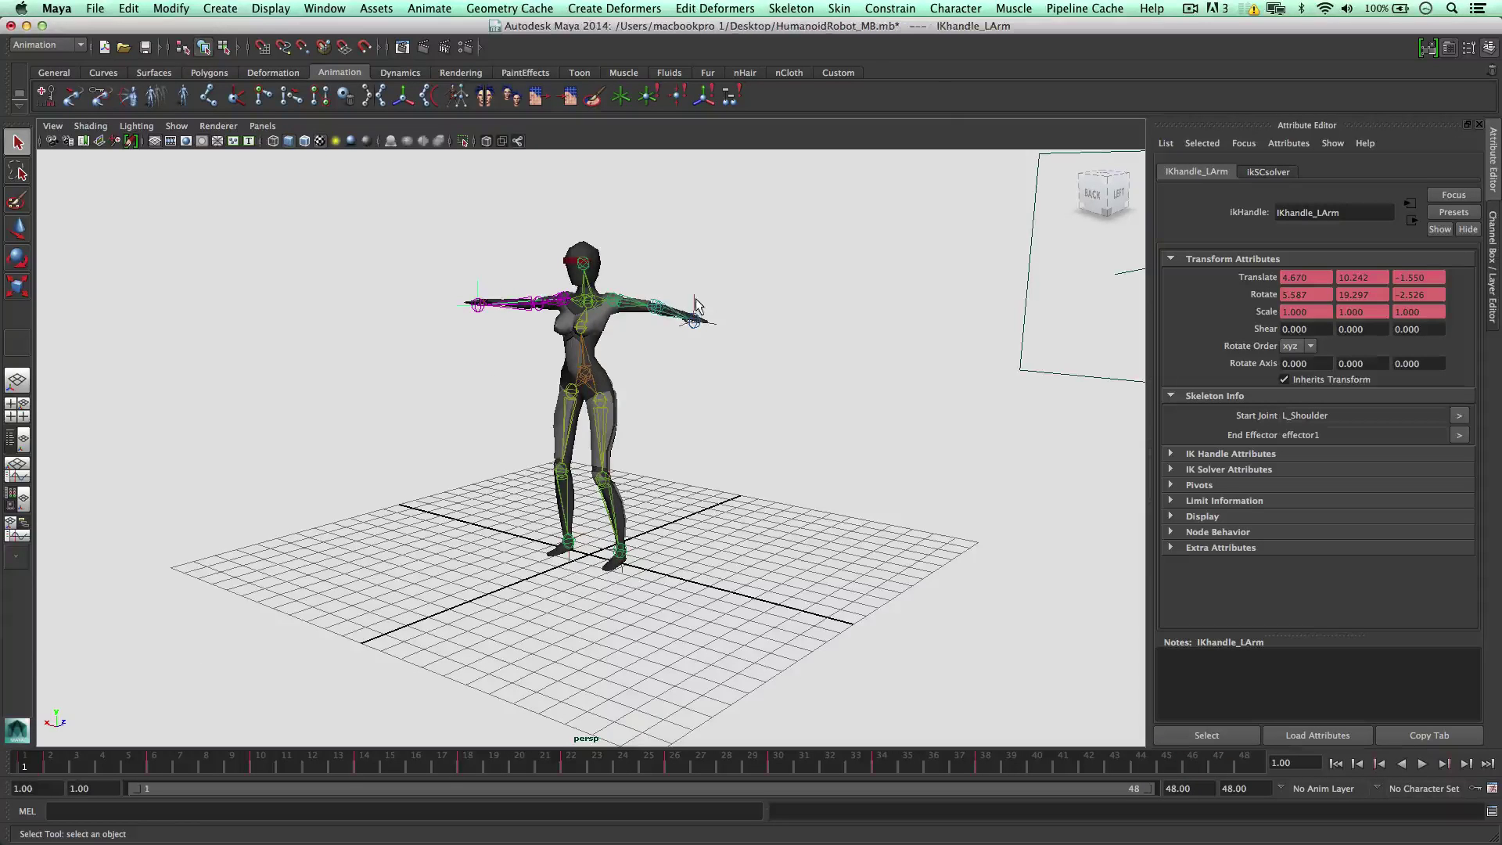
pyautogui.click(618, 568)
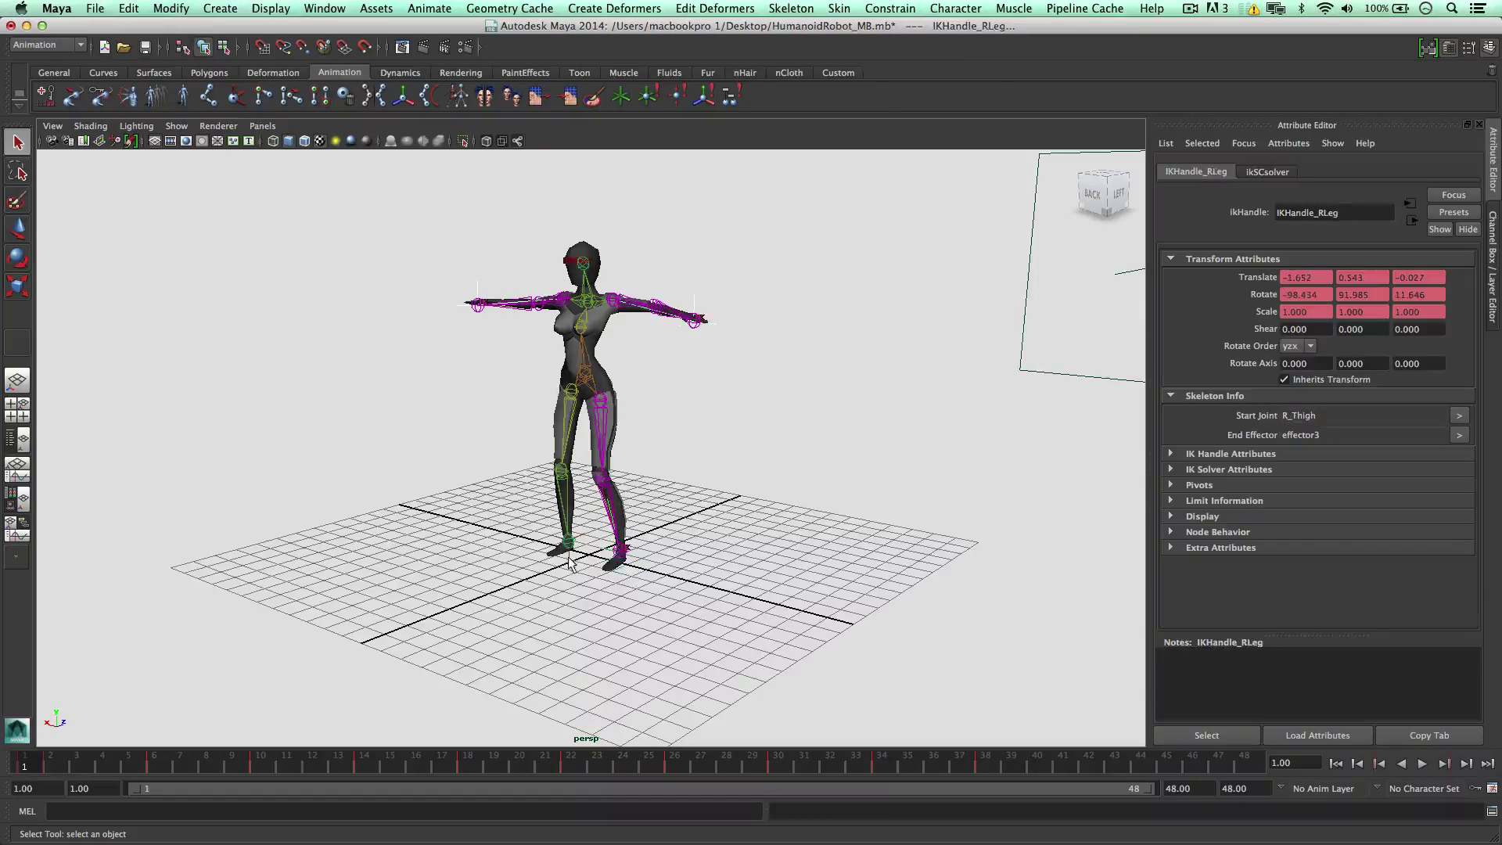
pyautogui.click(569, 557)
pyautogui.rightClick(66, 755)
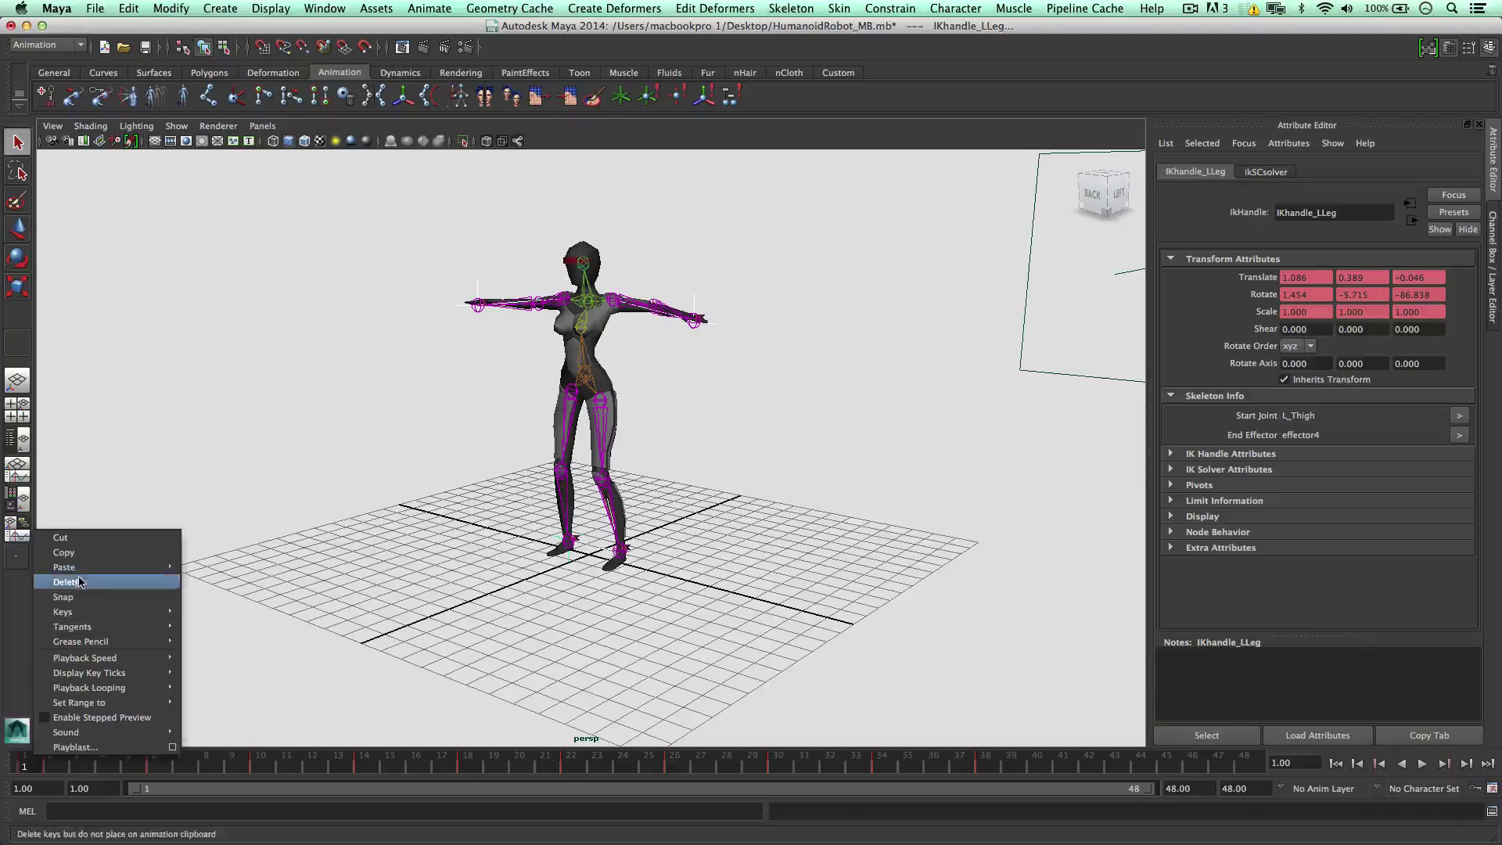
pyautogui.click(69, 552)
pyautogui.click(1011, 757)
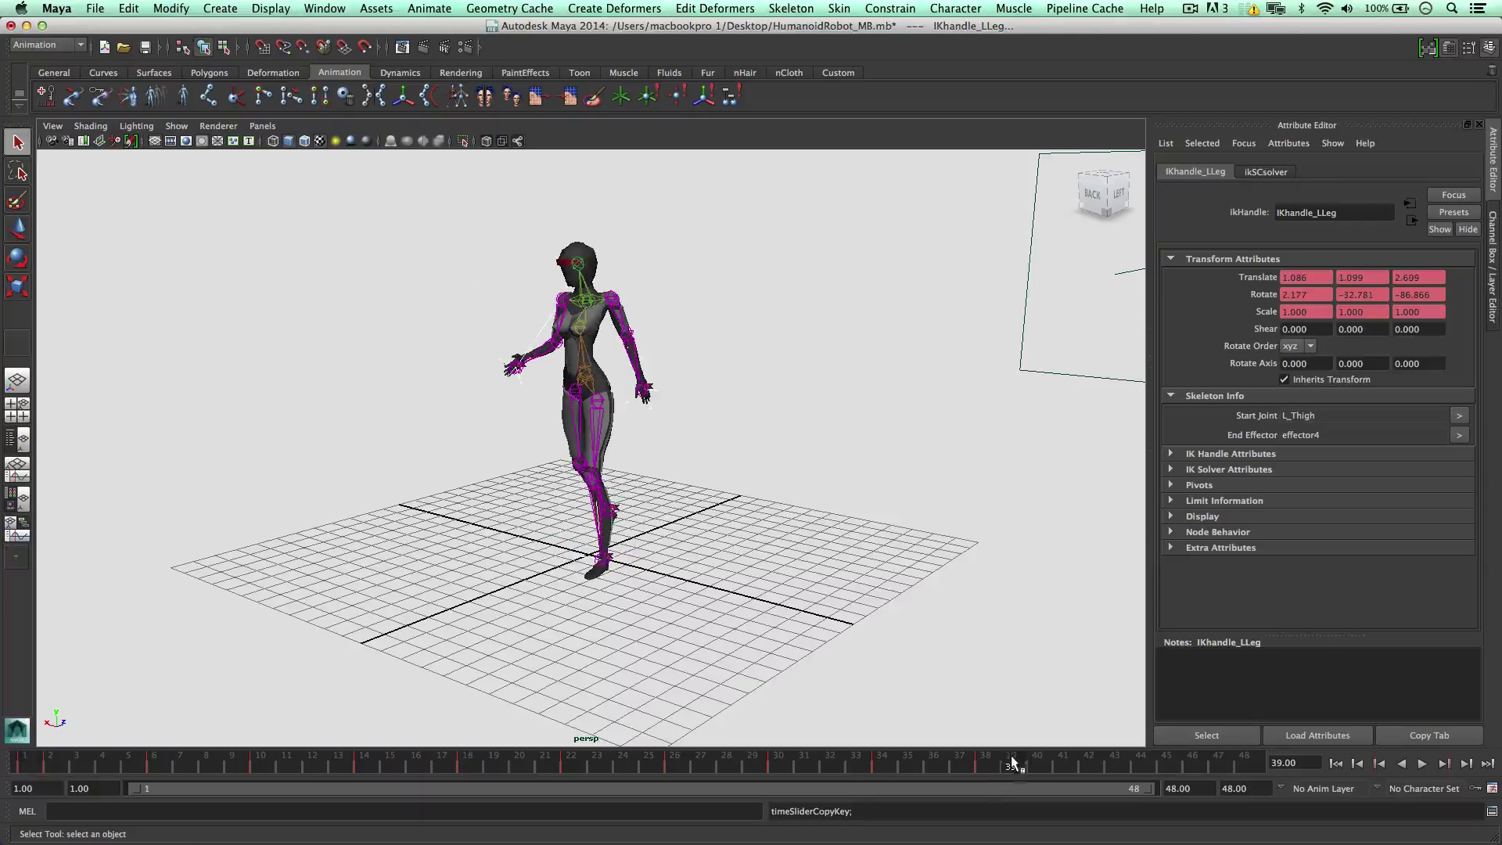
pyautogui.rightClick(1011, 757)
pyautogui.moveTo(1095, 569)
pyautogui.click(1244, 577)
# Step: Rotate the R_Foot joint at frame 39 to a Z rotation of about -10.97
pyautogui.click(798, 462)
pyautogui.keyDown('alt'); pyautogui.moveTo(751, 477); pyautogui.dragTo(673, 469); pyautogui.keyUp('alt')
pyautogui.scroll(4, 641, 501)
pyautogui.click(610, 559)
pyautogui.scroll(2, 622, 557)
pyautogui.click(626, 600)
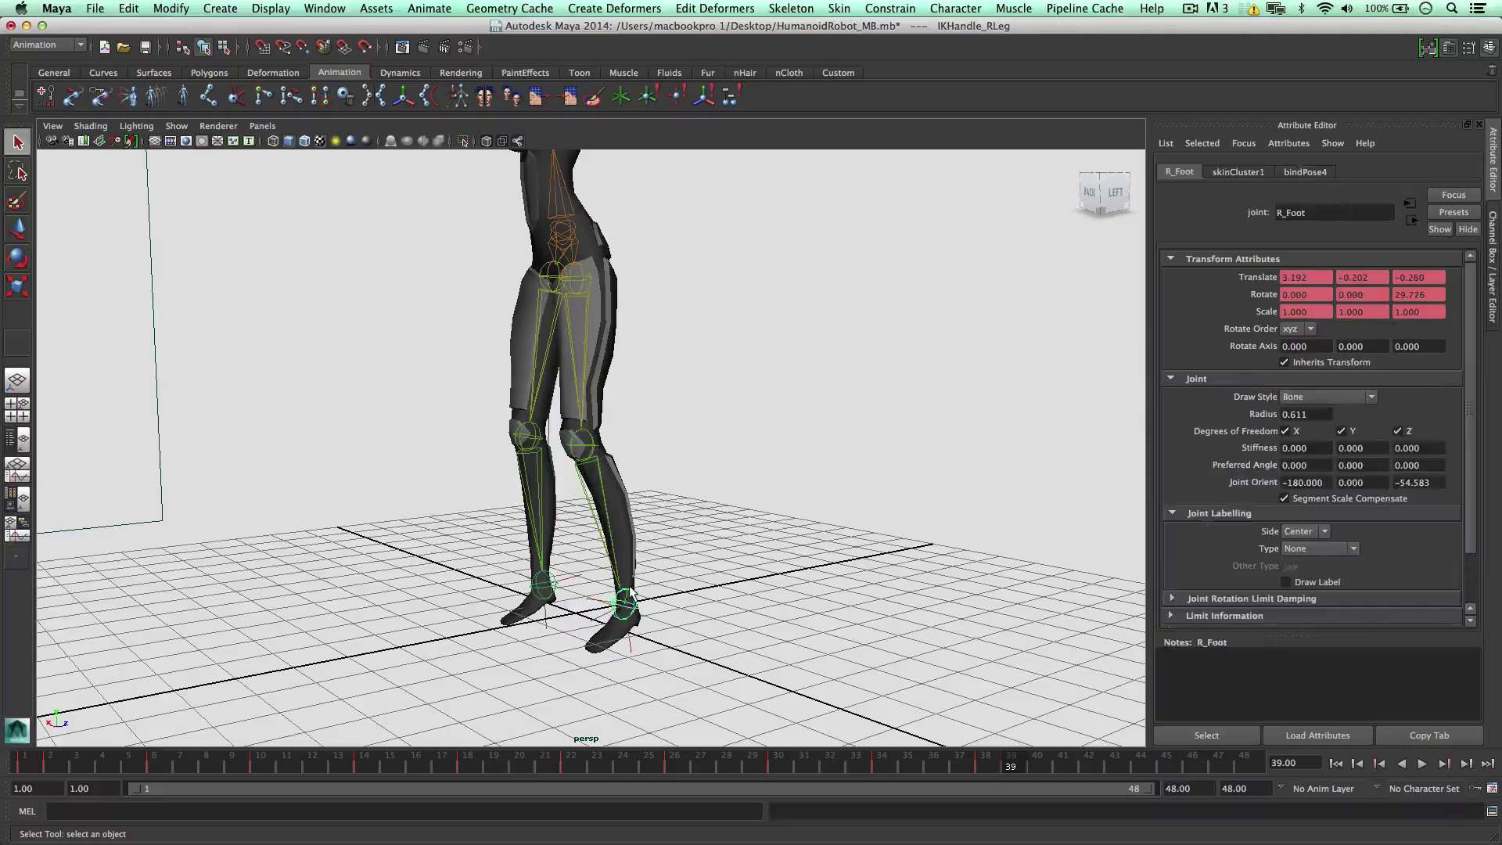
pyautogui.press('e')
pyautogui.moveTo(579, 577); pyautogui.dragTo(805, 547)
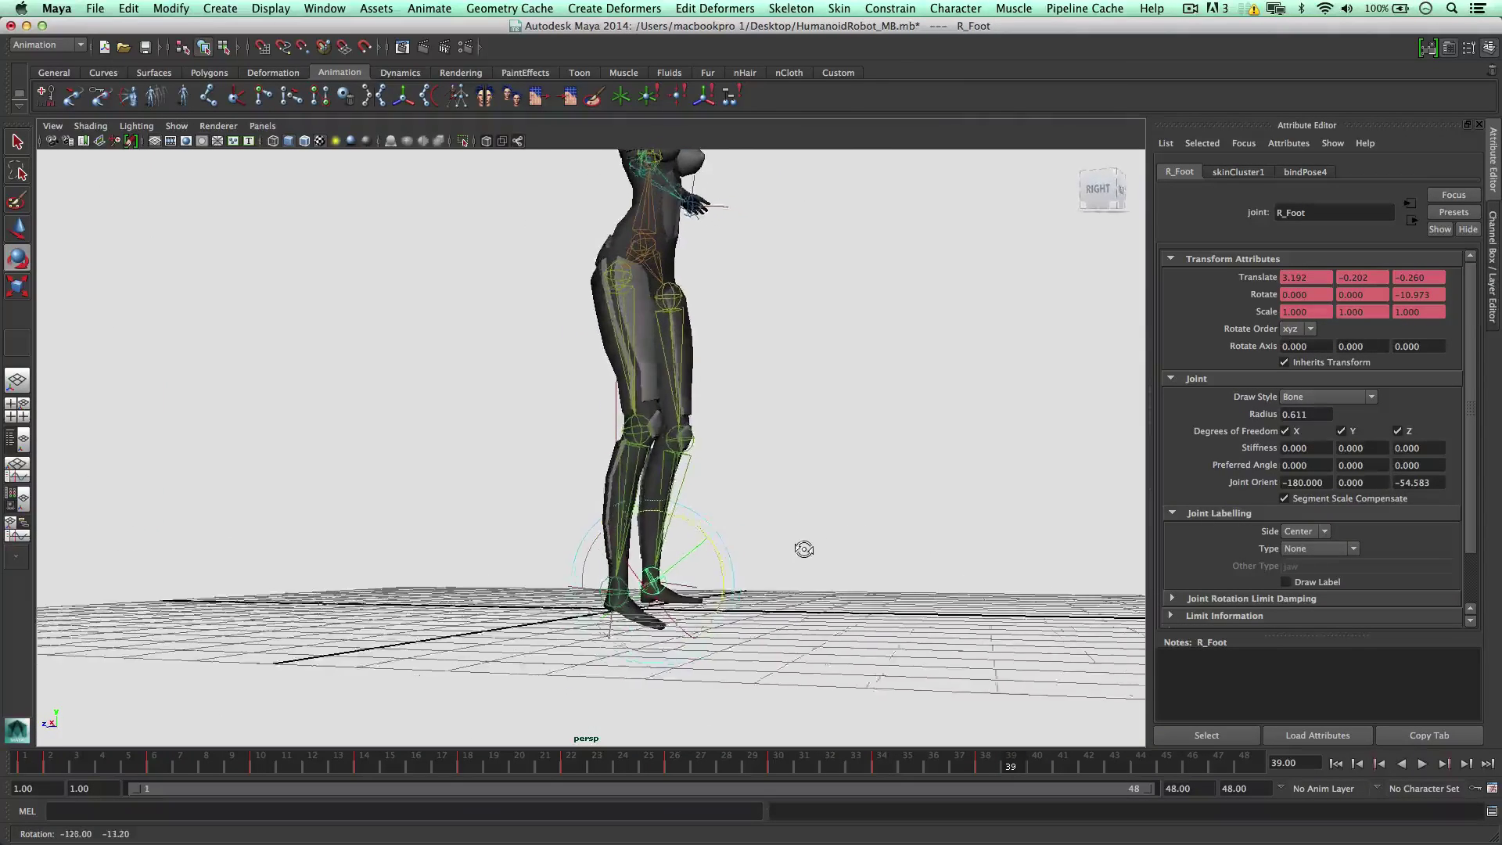
# Step: Using the side view, rotate the L_Foot joint flat to the ground at about 1.22, -8.25, 4.34 and key it at frame 39
pyautogui.press('space')
pyautogui.scroll(5, 870, 579)
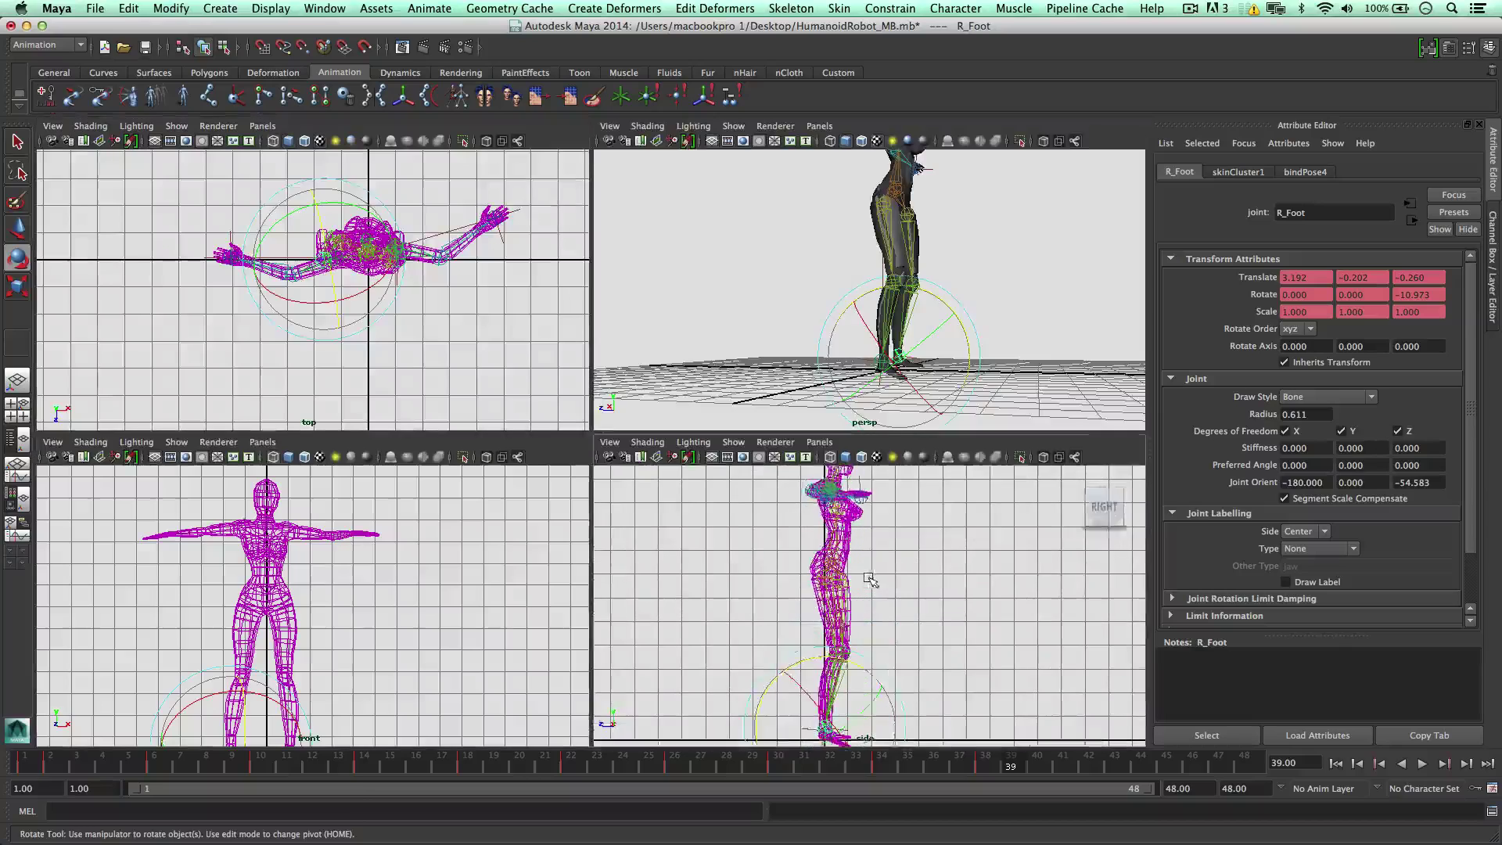
pyautogui.keyDown('alt'); pyautogui.moveTo(863, 679); pyautogui.dragTo(861, 603, button='middle'); pyautogui.keyUp('alt')
pyautogui.scroll(3, 851, 620)
pyautogui.click(906, 685)
pyautogui.scroll(5, 834, 326)
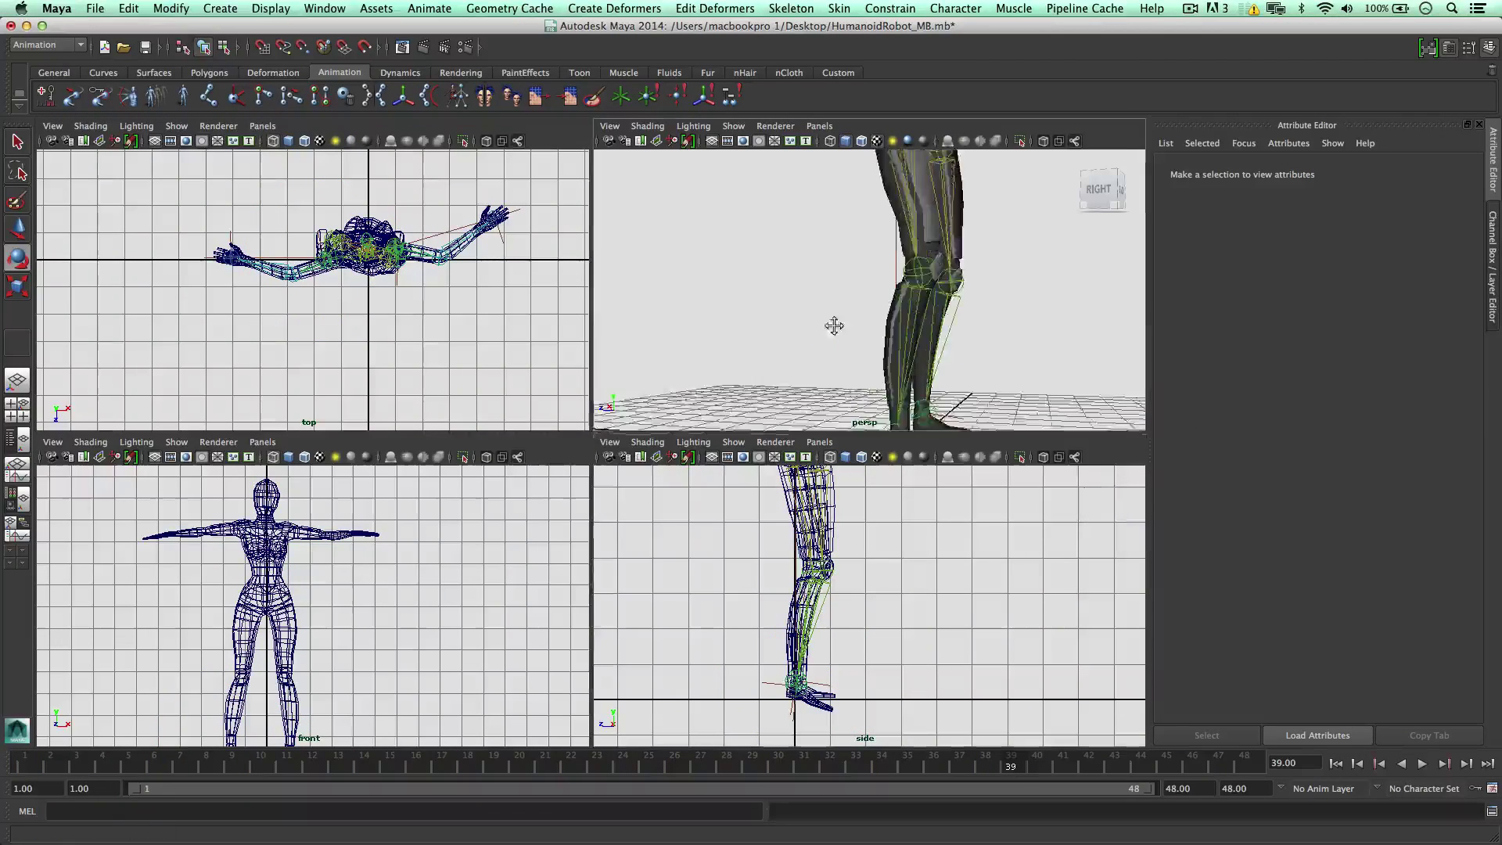
pyautogui.keyDown('alt'); pyautogui.moveTo(835, 325); pyautogui.dragTo(853, 316); pyautogui.keyUp('alt')
pyautogui.click(852, 310)
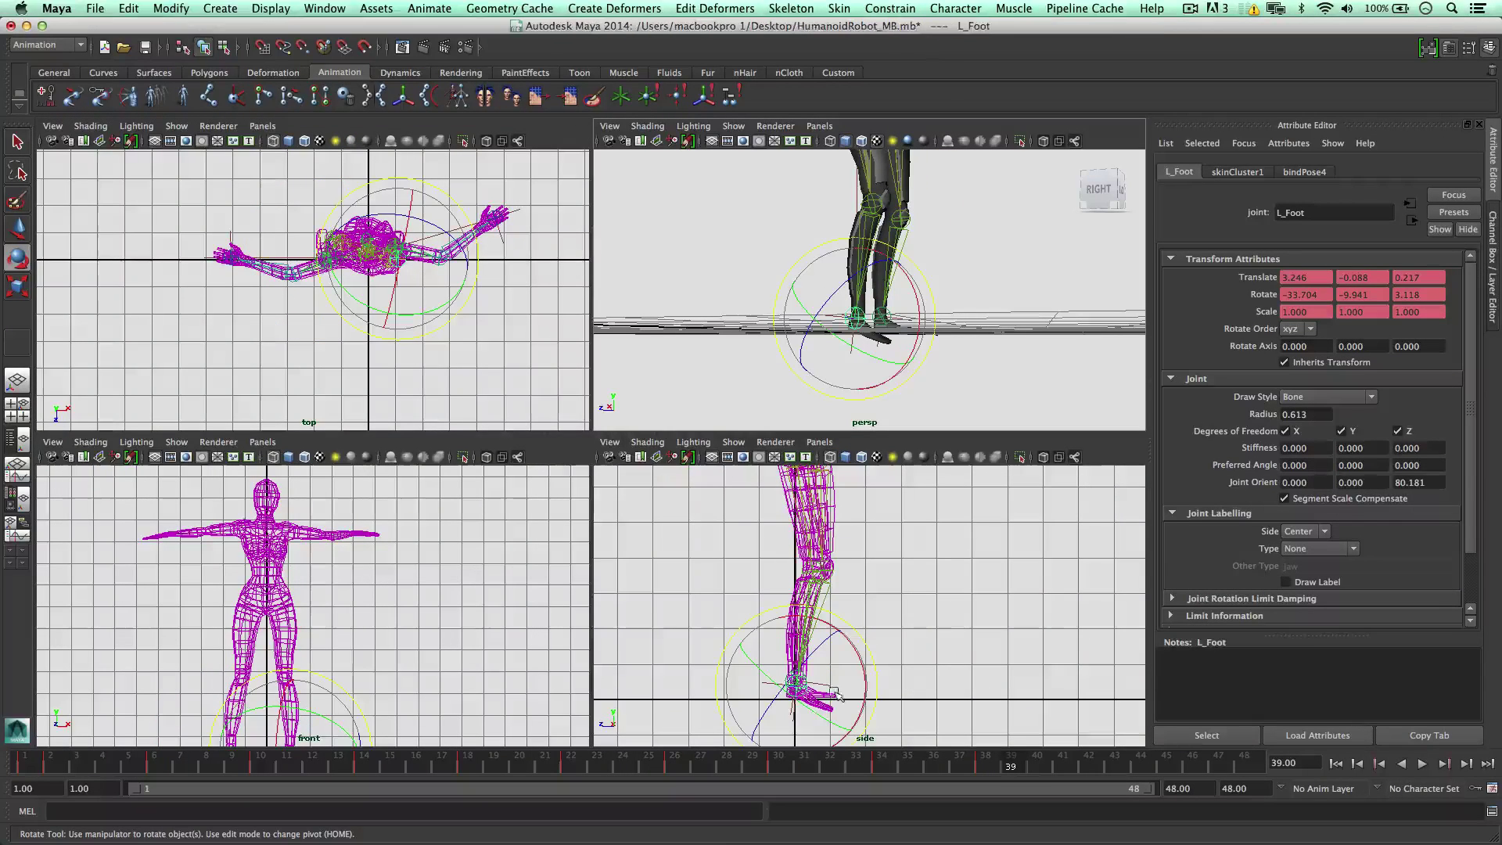
pyautogui.click(860, 667)
pyautogui.moveTo(861, 668); pyautogui.dragTo(852, 623)
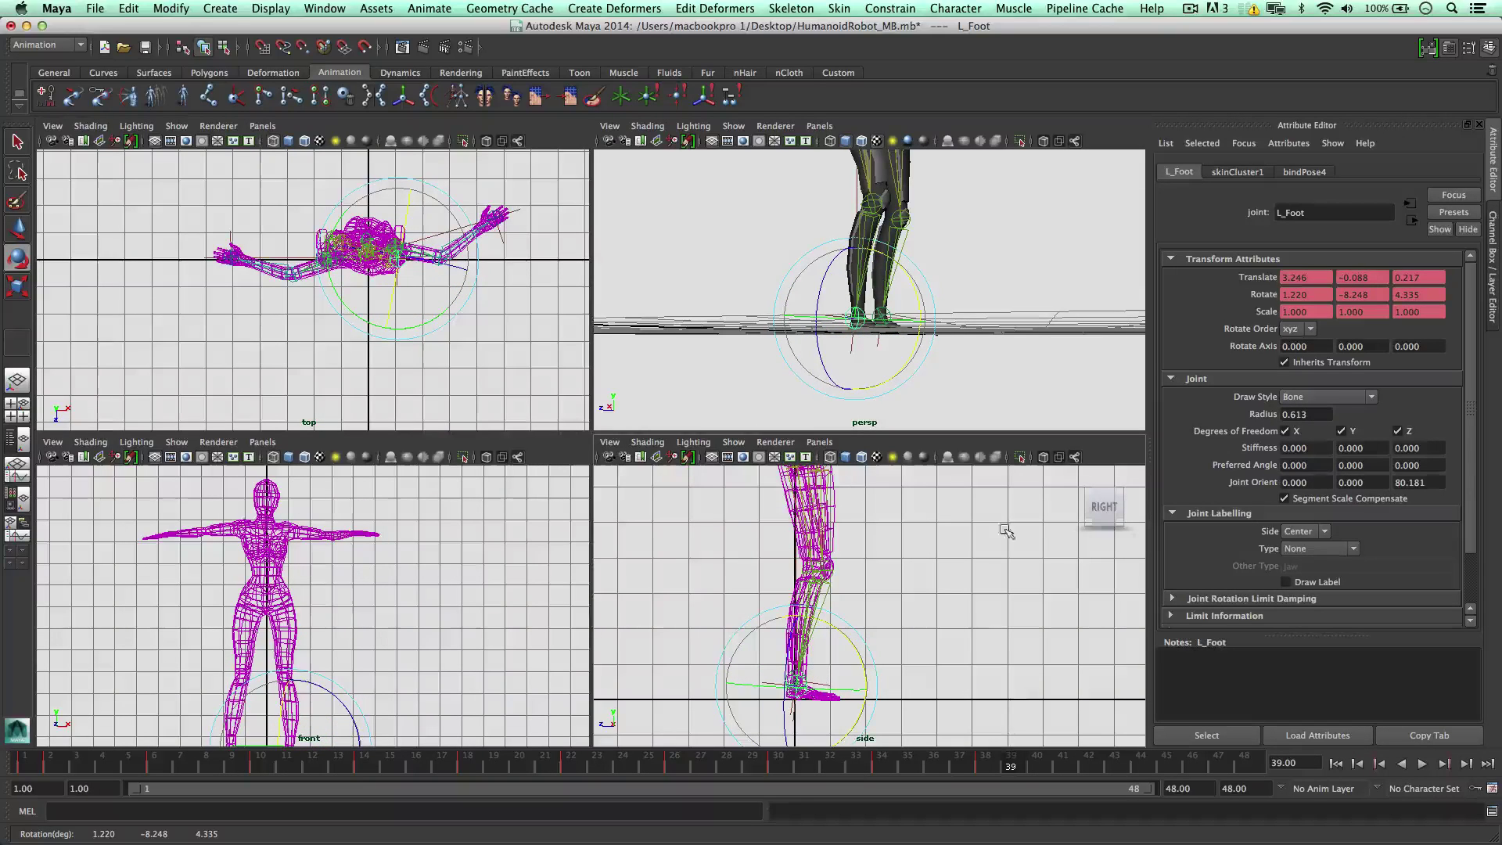
pyautogui.click(51, 97)
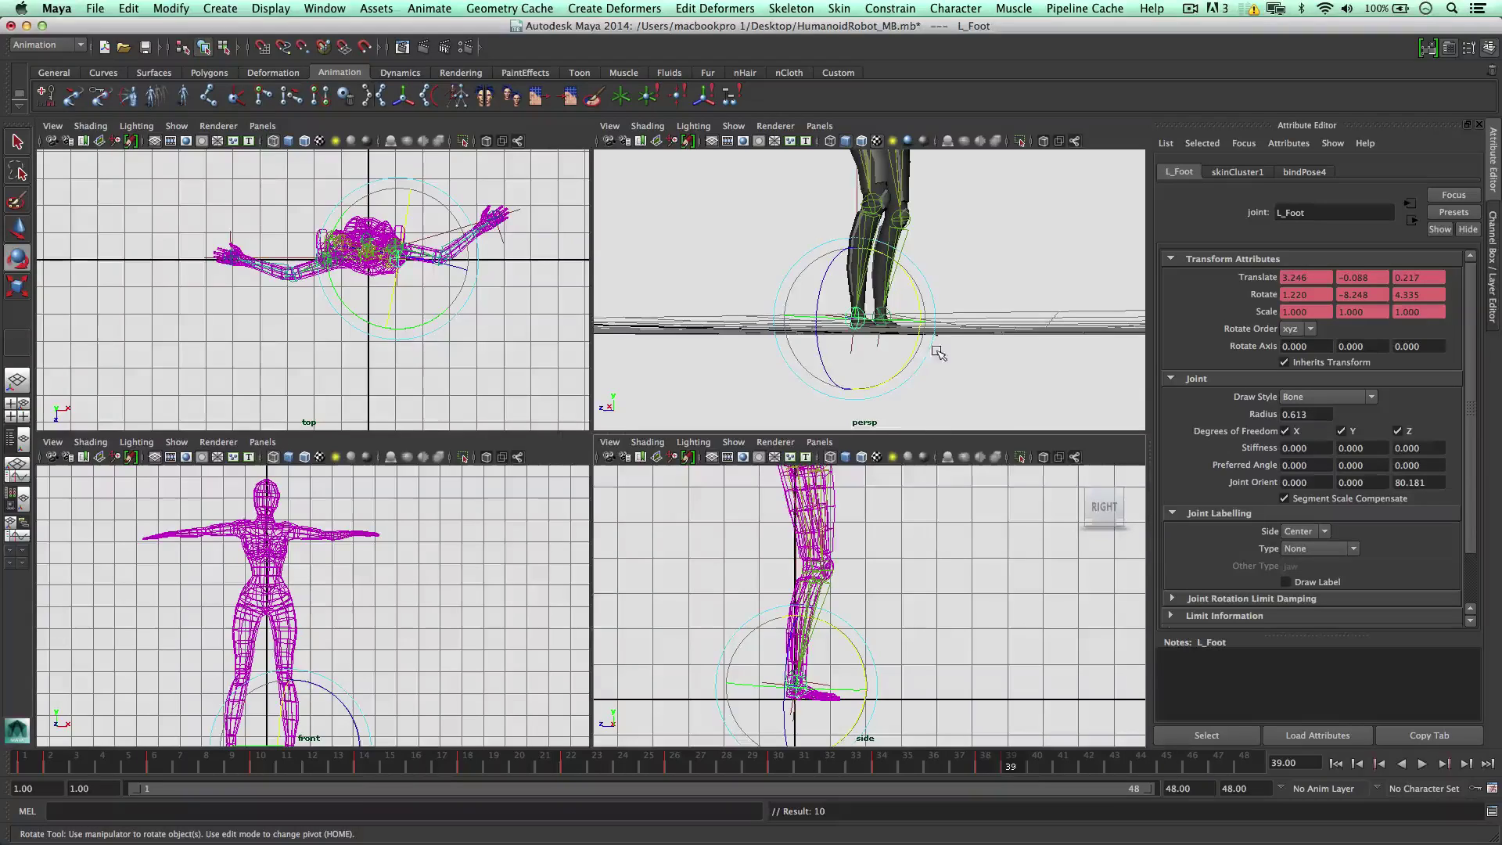
# Step: Set a key on the R_Foot joint at frame 39 and start animation playback
pyautogui.press('space')
pyautogui.keyDown('alt'); pyautogui.moveTo(938, 342); pyautogui.dragTo(899, 367); pyautogui.keyUp('alt')
pyautogui.click(693, 482)
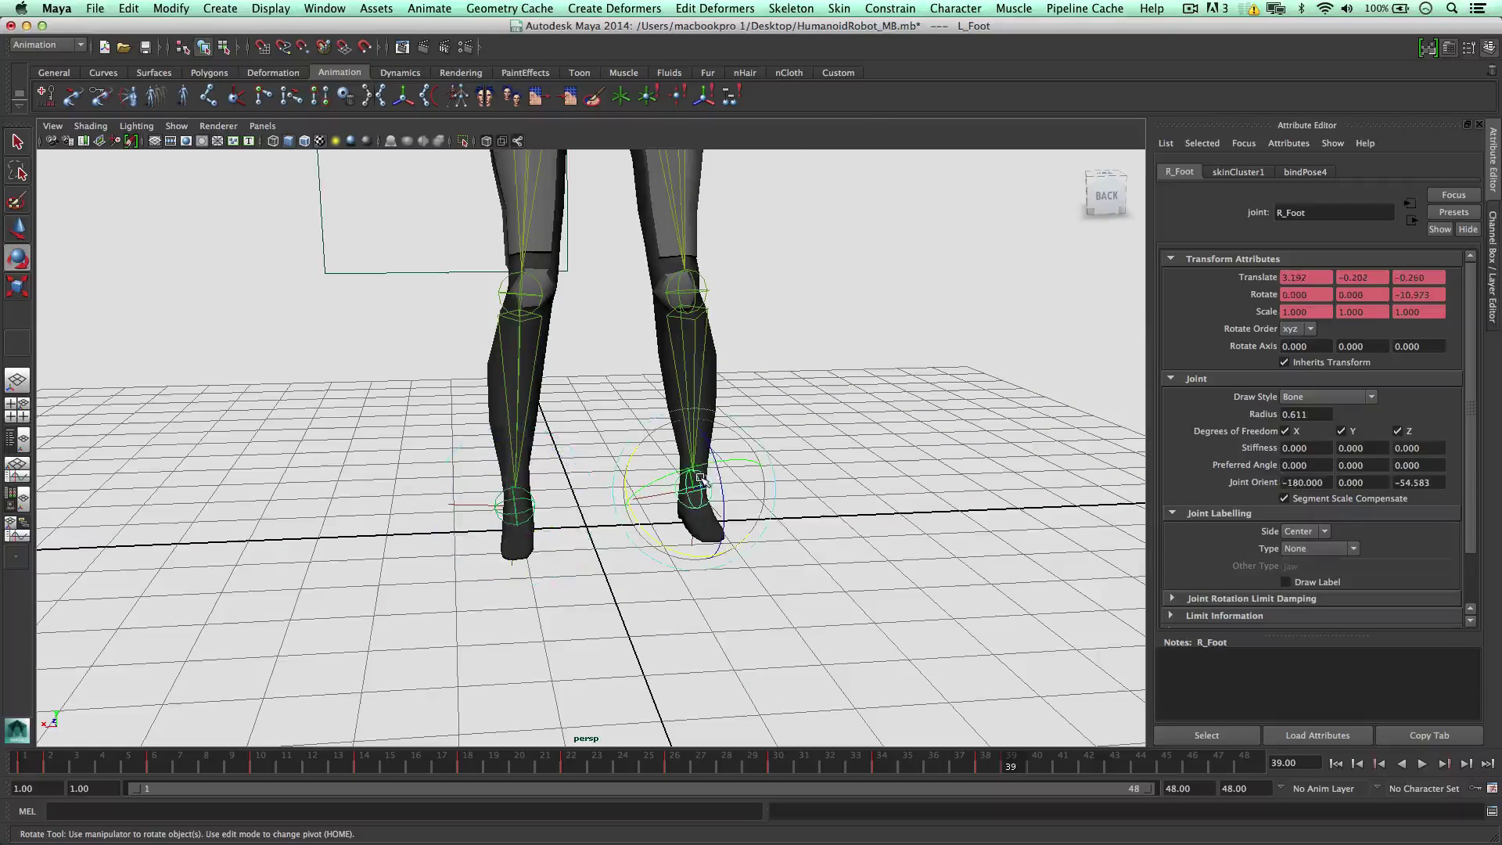
pyautogui.click(45, 95)
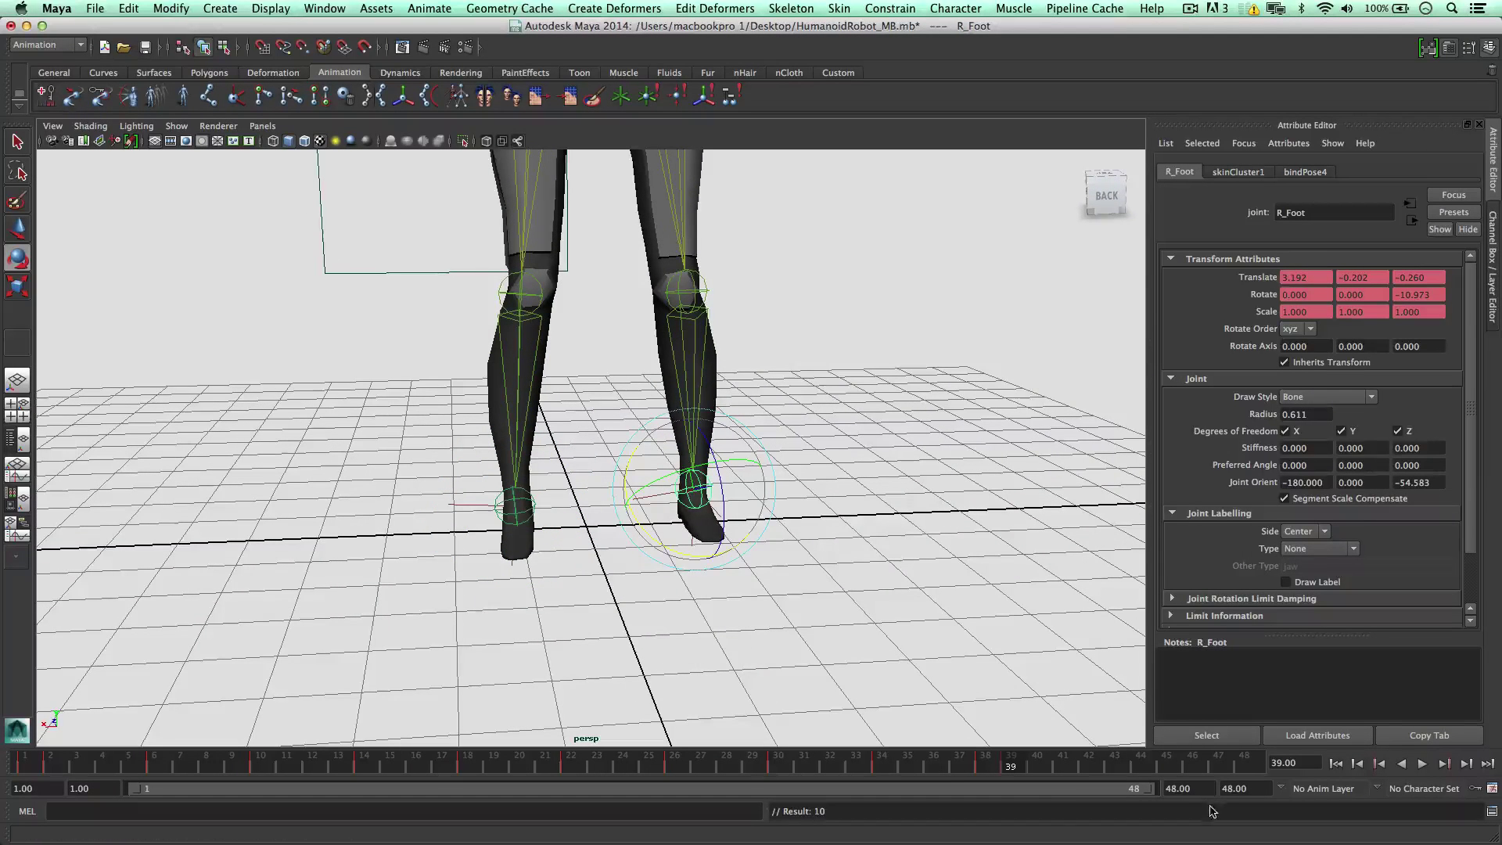
pyautogui.click(988, 763)
pyautogui.click(1010, 761)
pyautogui.hotkey('alt', 'v')
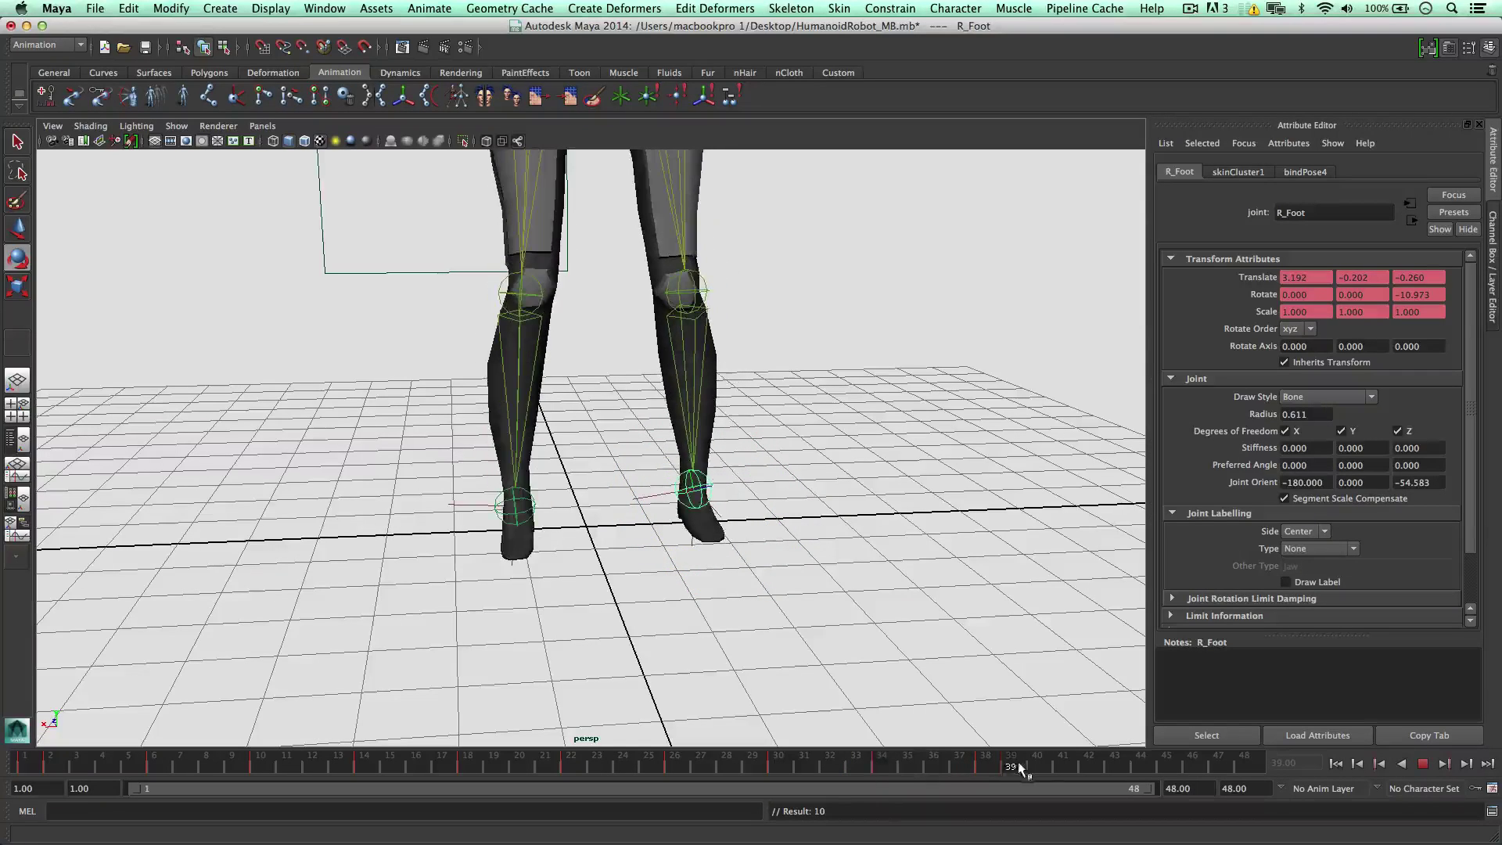
# Step: Set the time slider's playback end to 100 in the preferences, save them, and start the visible range at frame 39
pyautogui.keyDown('alt'); pyautogui.moveTo(920, 538); pyautogui.dragTo(691, 460, button='right'); pyautogui.keyUp('alt')
pyautogui.keyDown('alt'); pyautogui.moveTo(691, 460); pyautogui.dragTo(782, 457); pyautogui.keyUp('alt')
pyautogui.scroll(5, 847, 510)
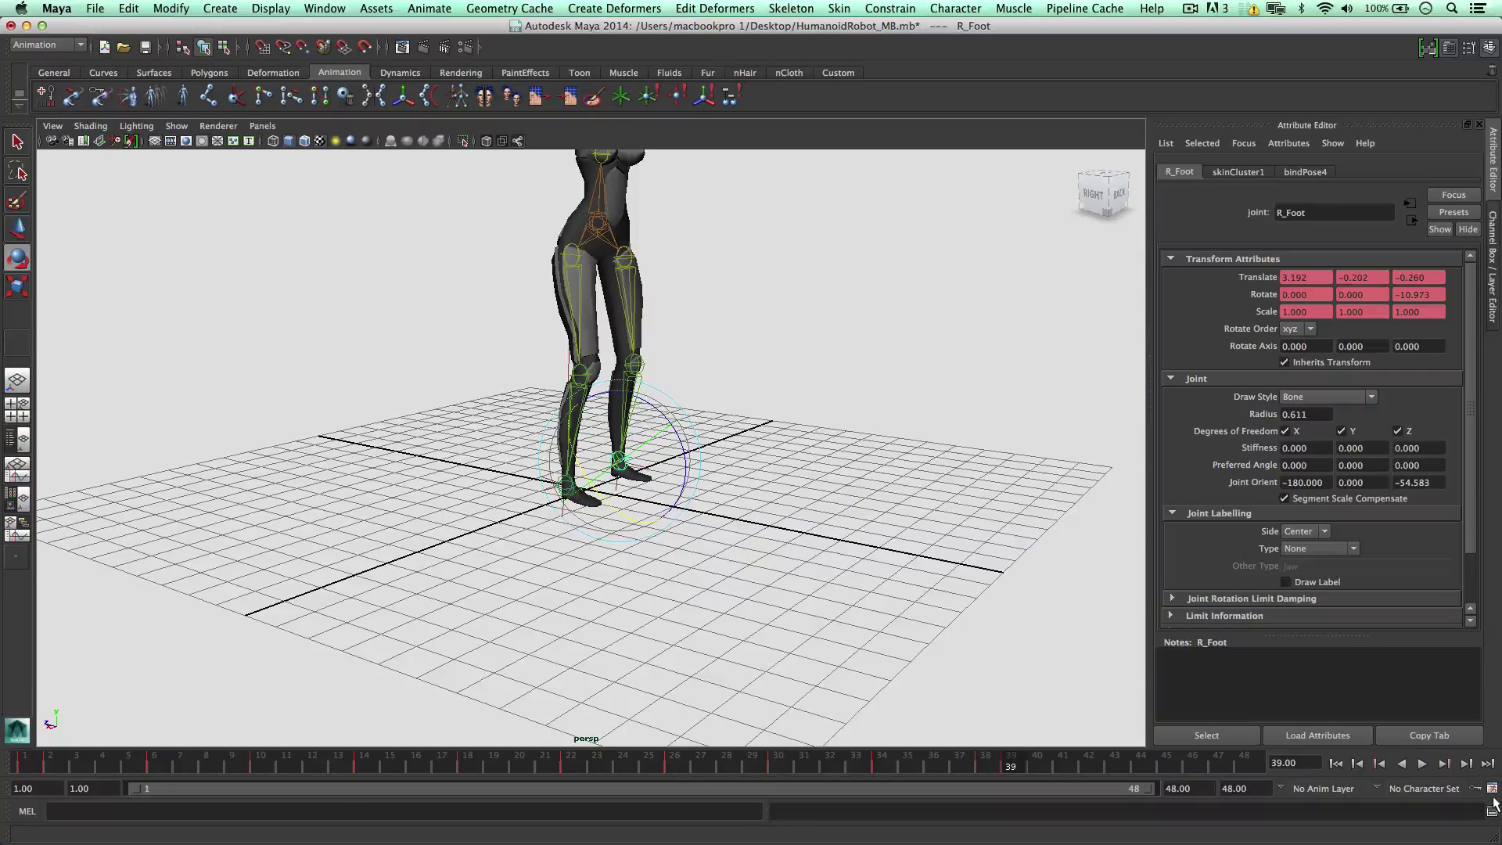
pyautogui.click(1488, 762)
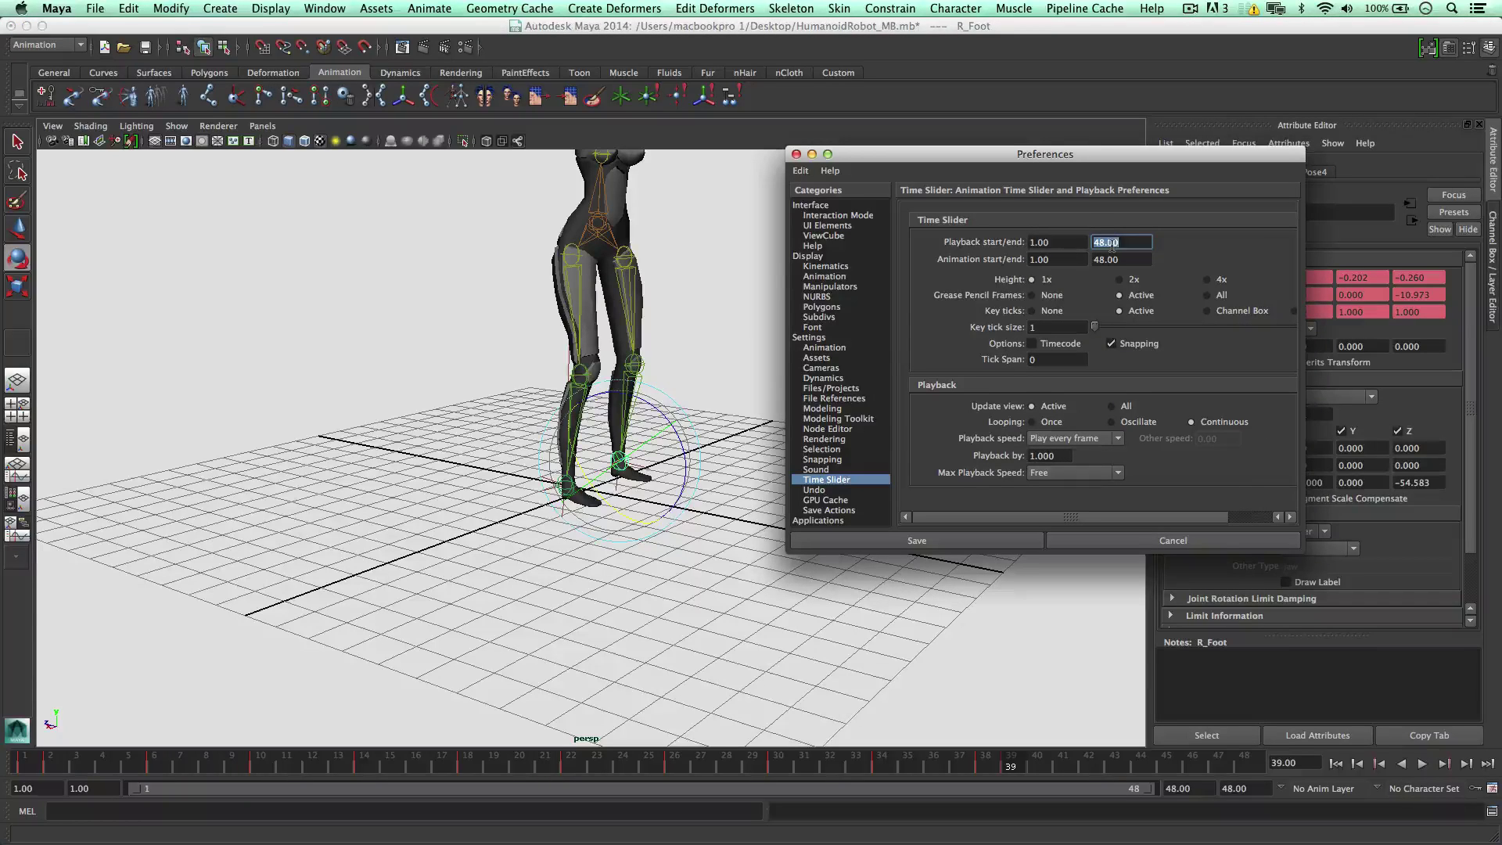
pyautogui.write('100')
pyautogui.press('Tab')
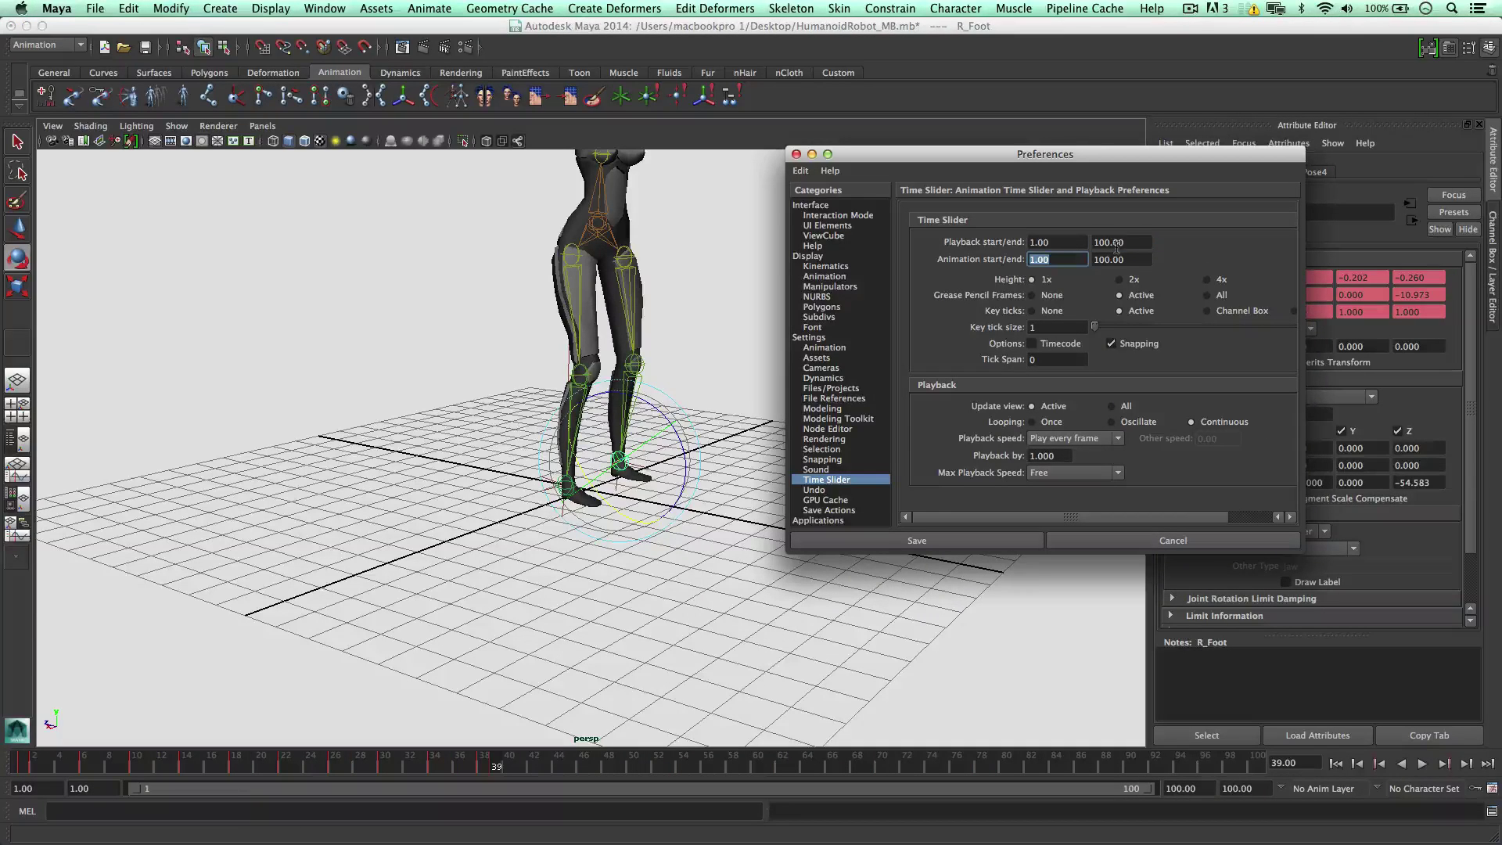
pyautogui.click(859, 545)
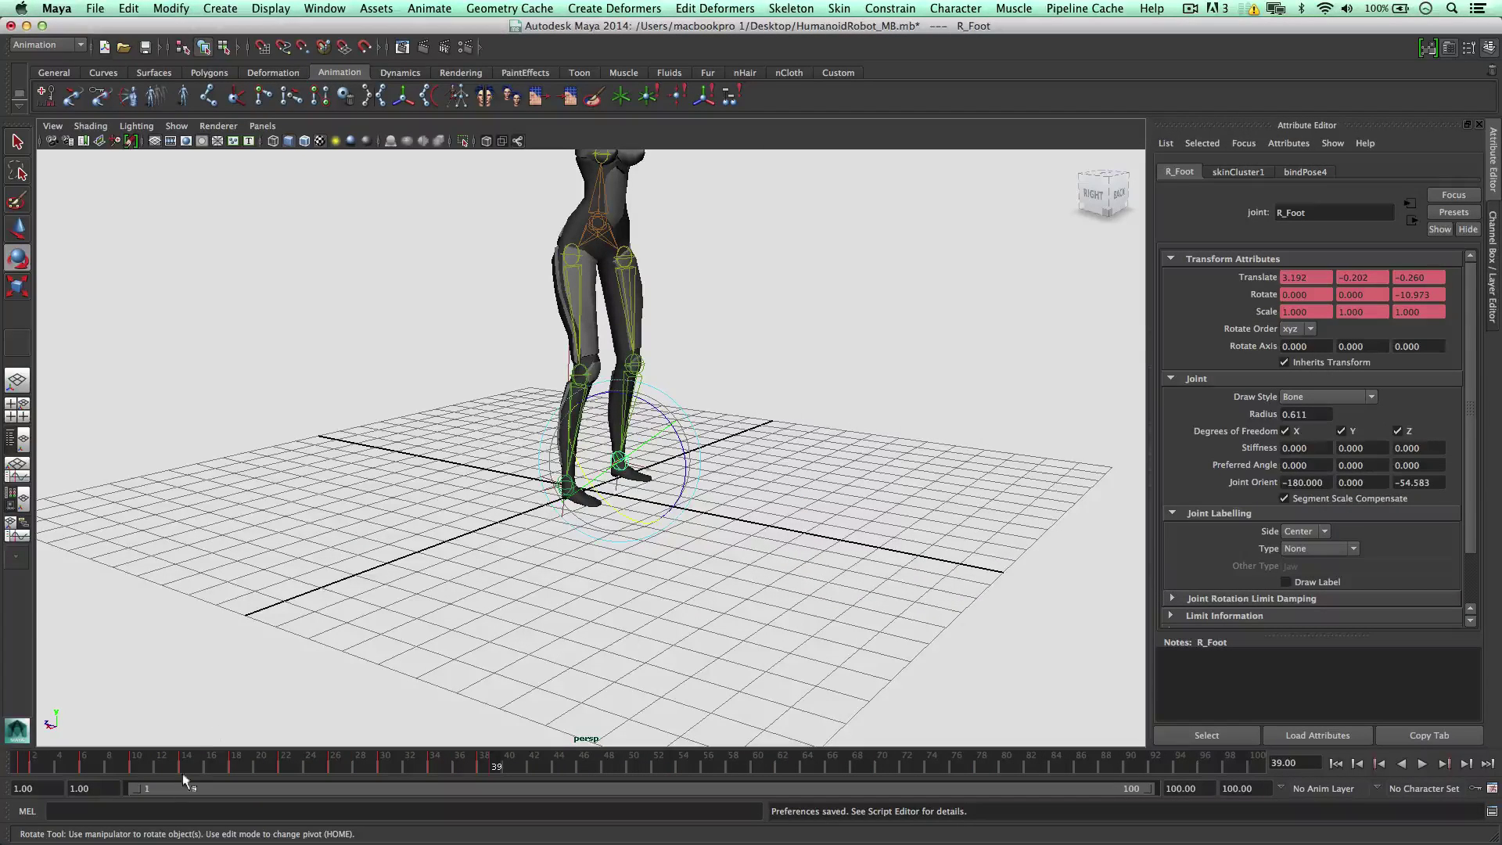
pyautogui.moveTo(138, 786); pyautogui.dragTo(528, 790)
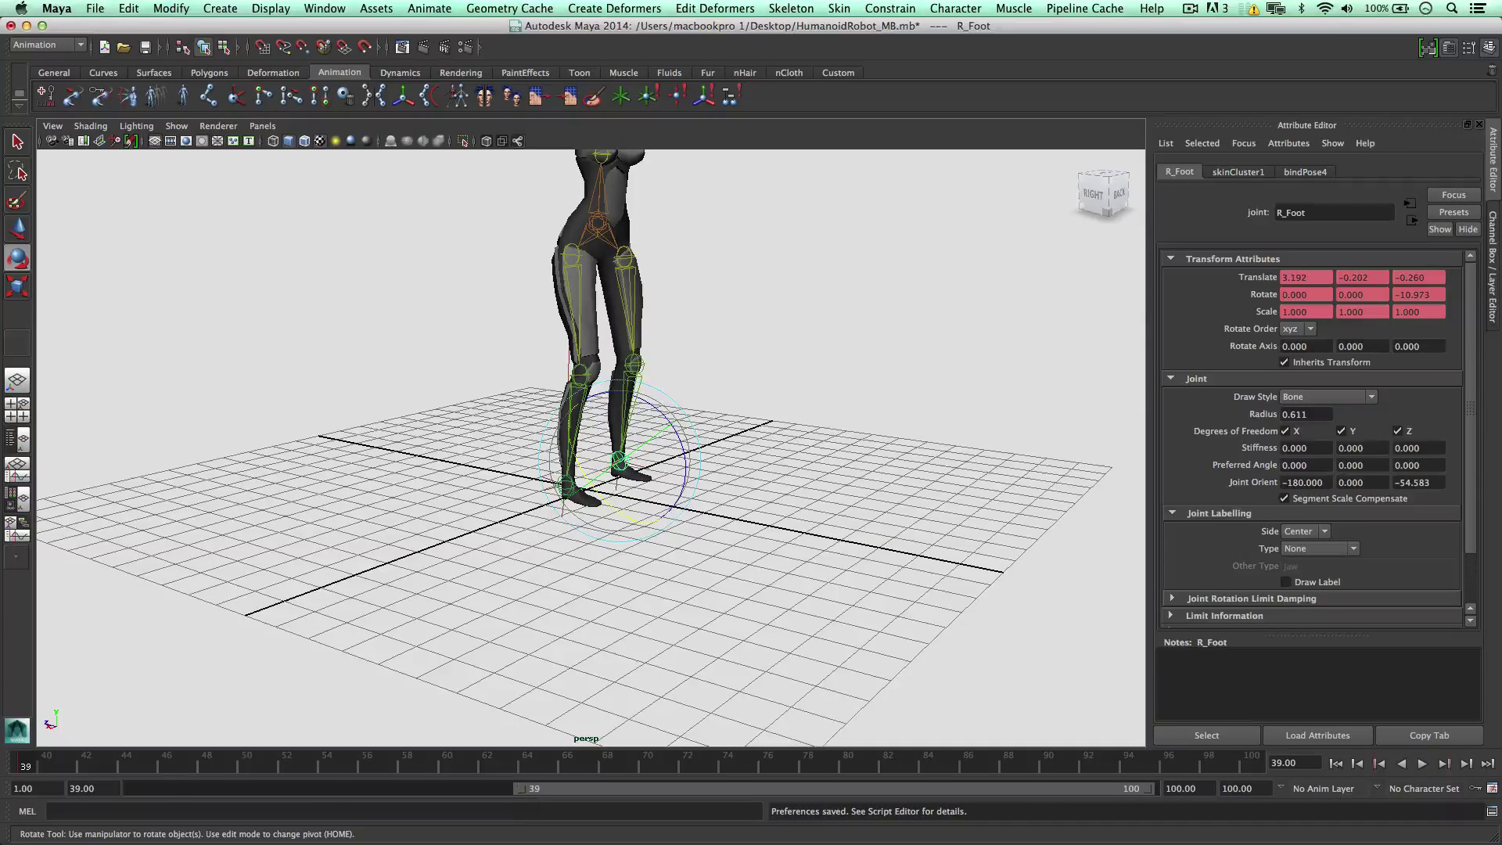
# Step: Bend the left arm toward the hip by moving IKhandle_LArm to about 1.28, 8.60, -1.52 and rotating the view to check it
pyautogui.keyDown('alt'); pyautogui.moveTo(883, 324); pyautogui.dragTo(812, 449, button='middle'); pyautogui.keyUp('alt')
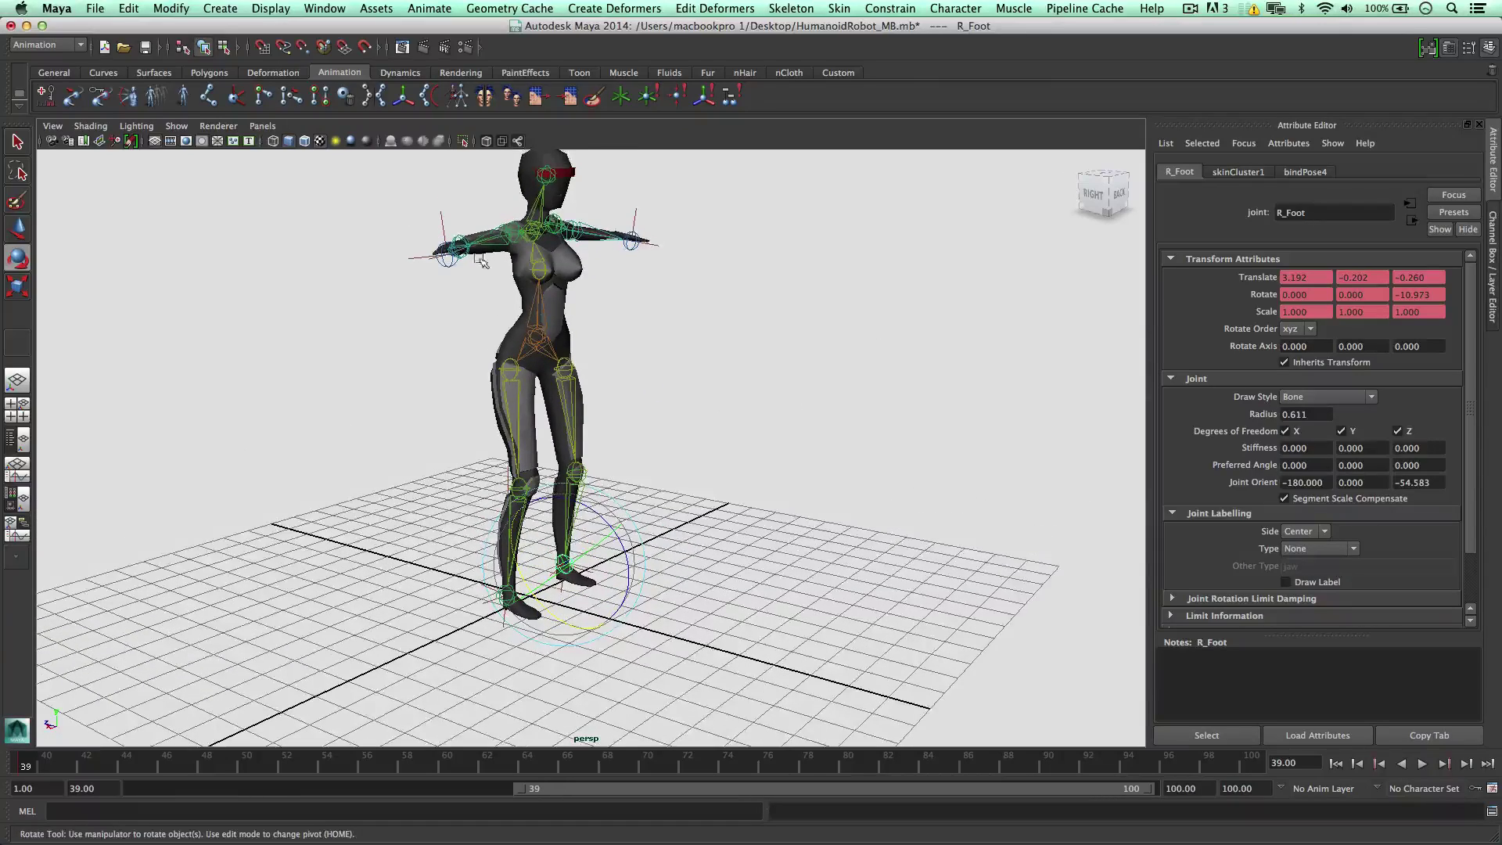
pyautogui.click(440, 224)
pyautogui.keyDown('alt'); pyautogui.moveTo(634, 234); pyautogui.dragTo(496, 285); pyautogui.keyUp('alt')
pyautogui.press('w')
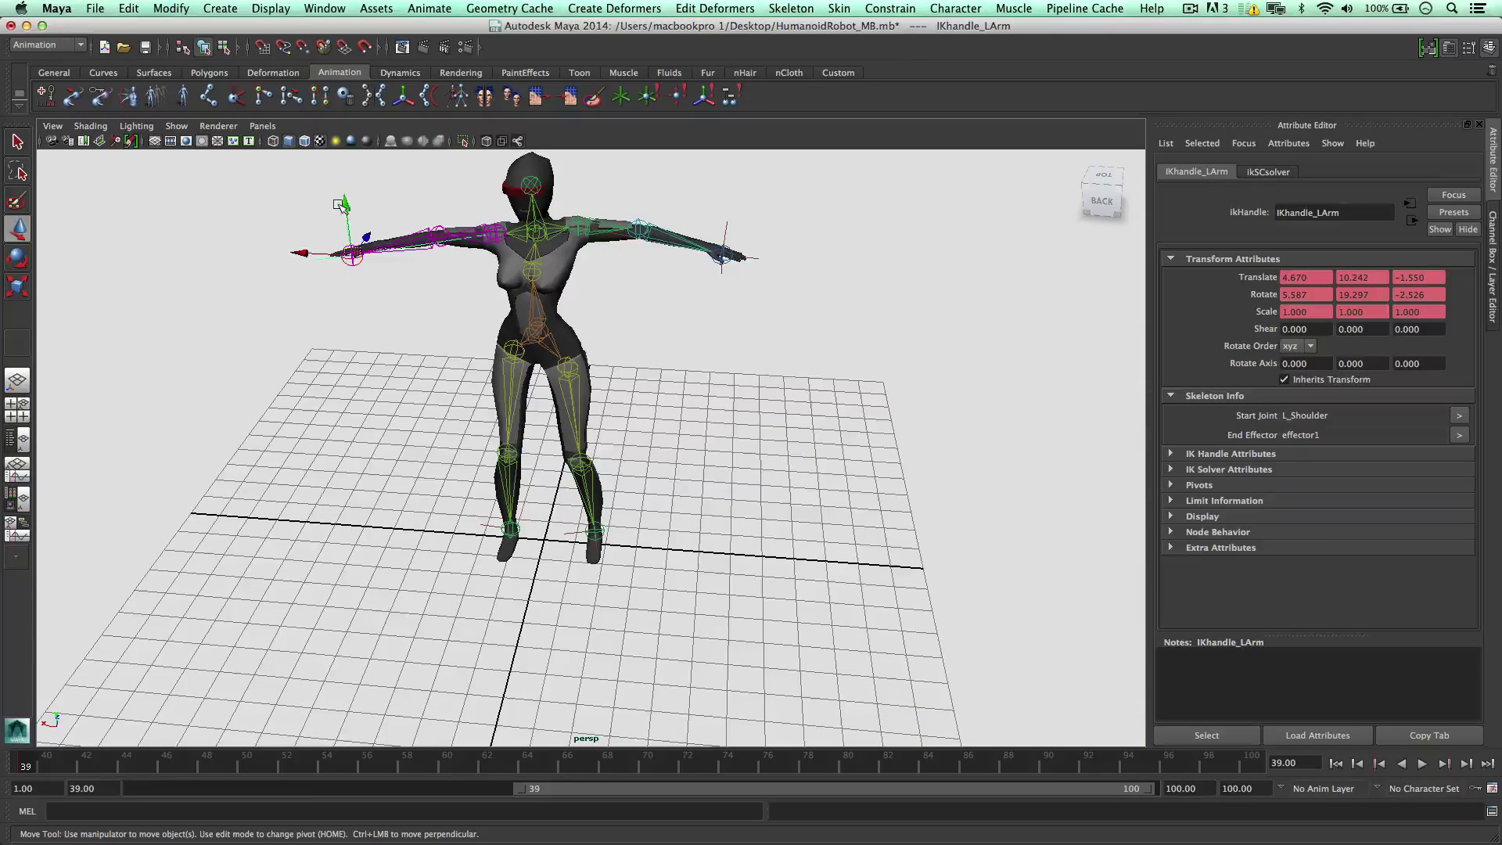
pyautogui.moveTo(339, 205); pyautogui.dragTo(539, 313)
pyautogui.press('e')
pyautogui.press('w')
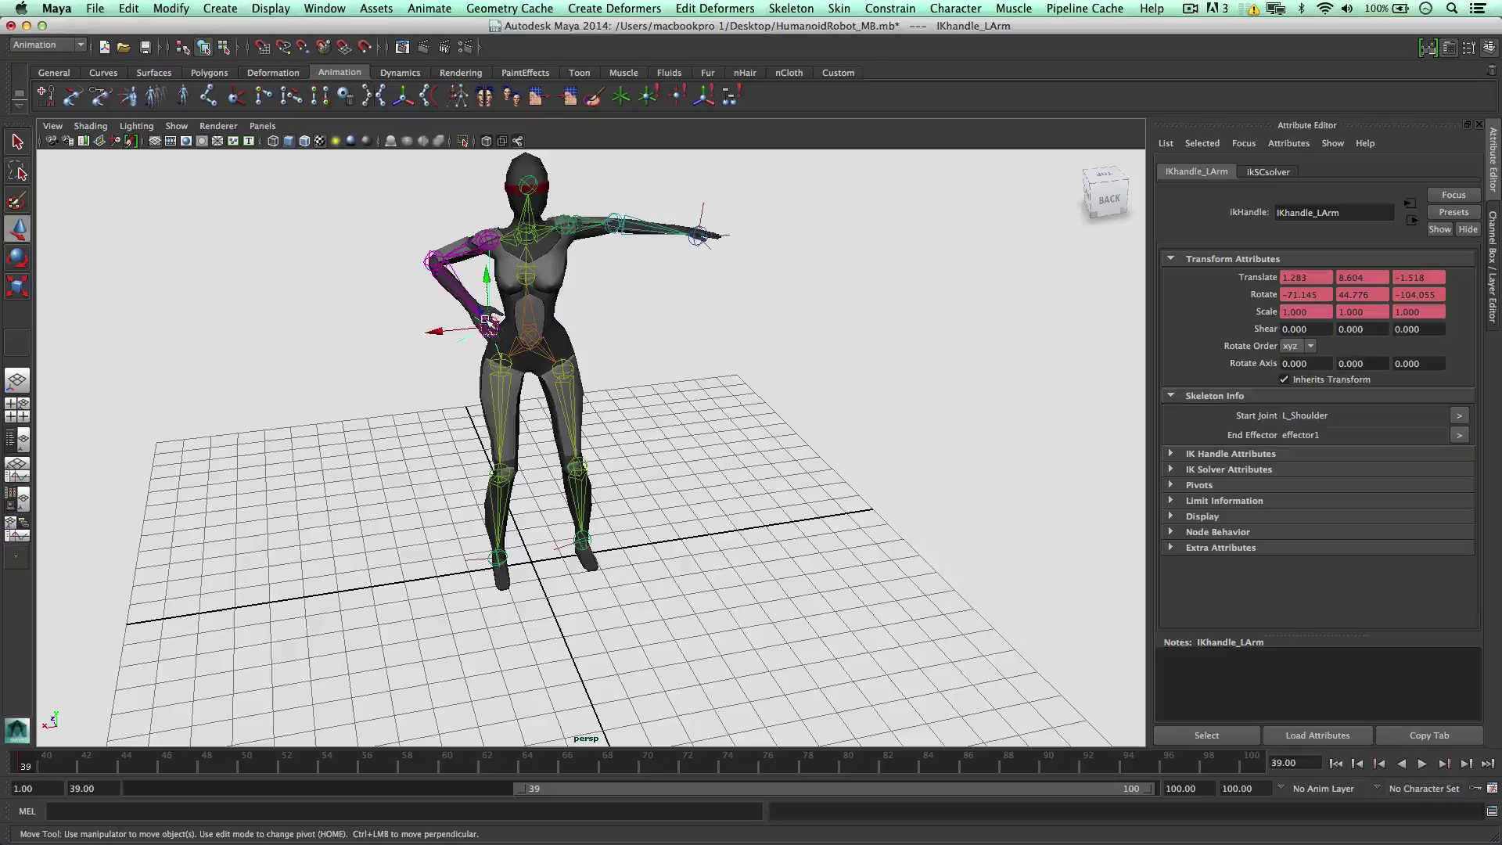
# Step: Refine the left hand's placement against the hip, moving IKhandle_LArm to about 0.95, 7.96, -0.33
pyautogui.moveTo(435, 332); pyautogui.dragTo(665, 344)
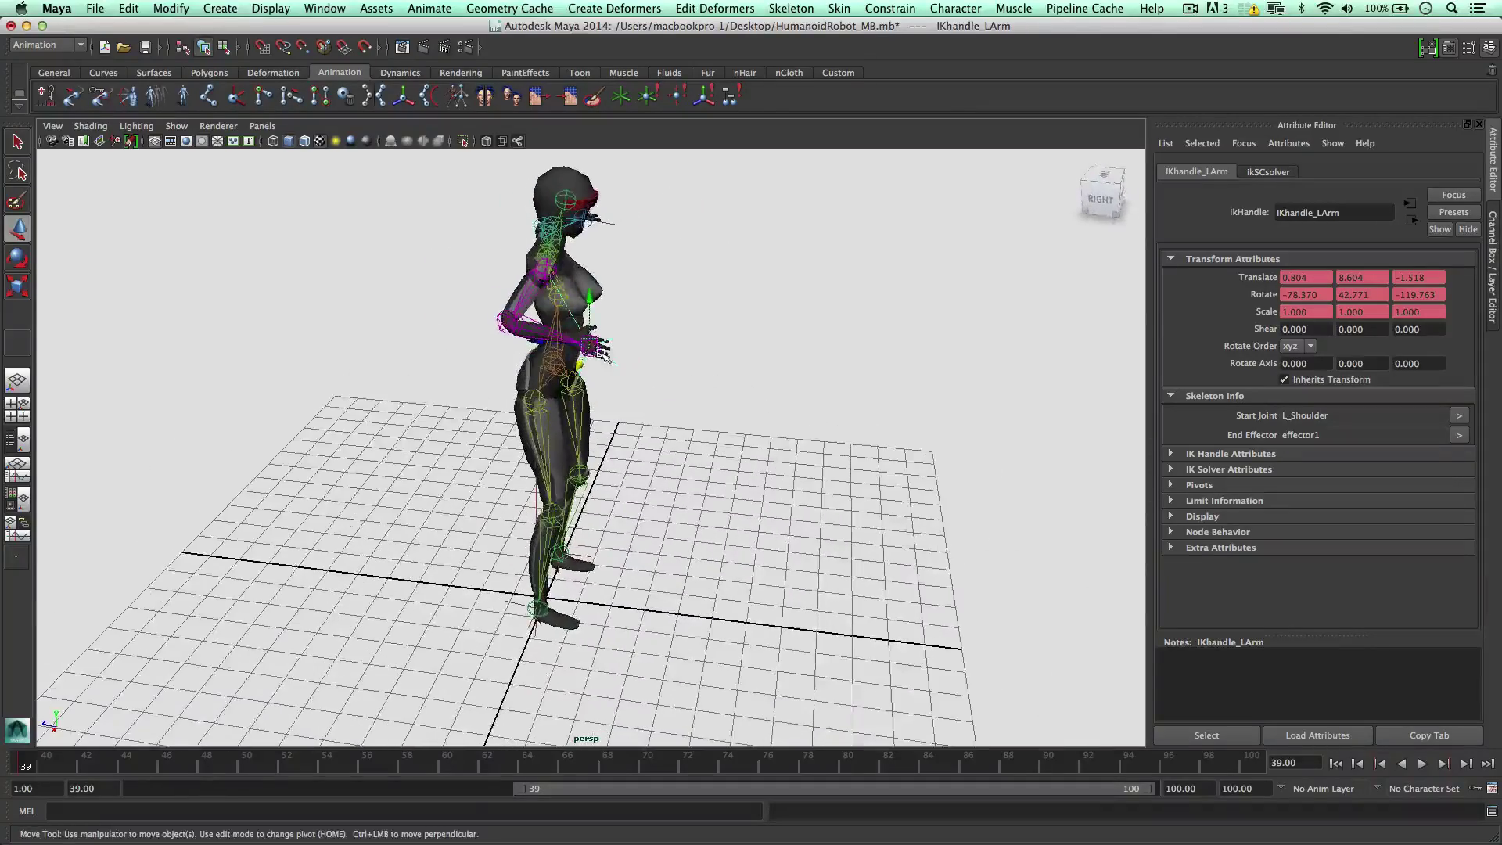
pyautogui.moveTo(564, 342); pyautogui.dragTo(523, 341)
pyautogui.keyDown('alt'); pyautogui.moveTo(522, 340); pyautogui.dragTo(403, 335); pyautogui.keyUp('alt')
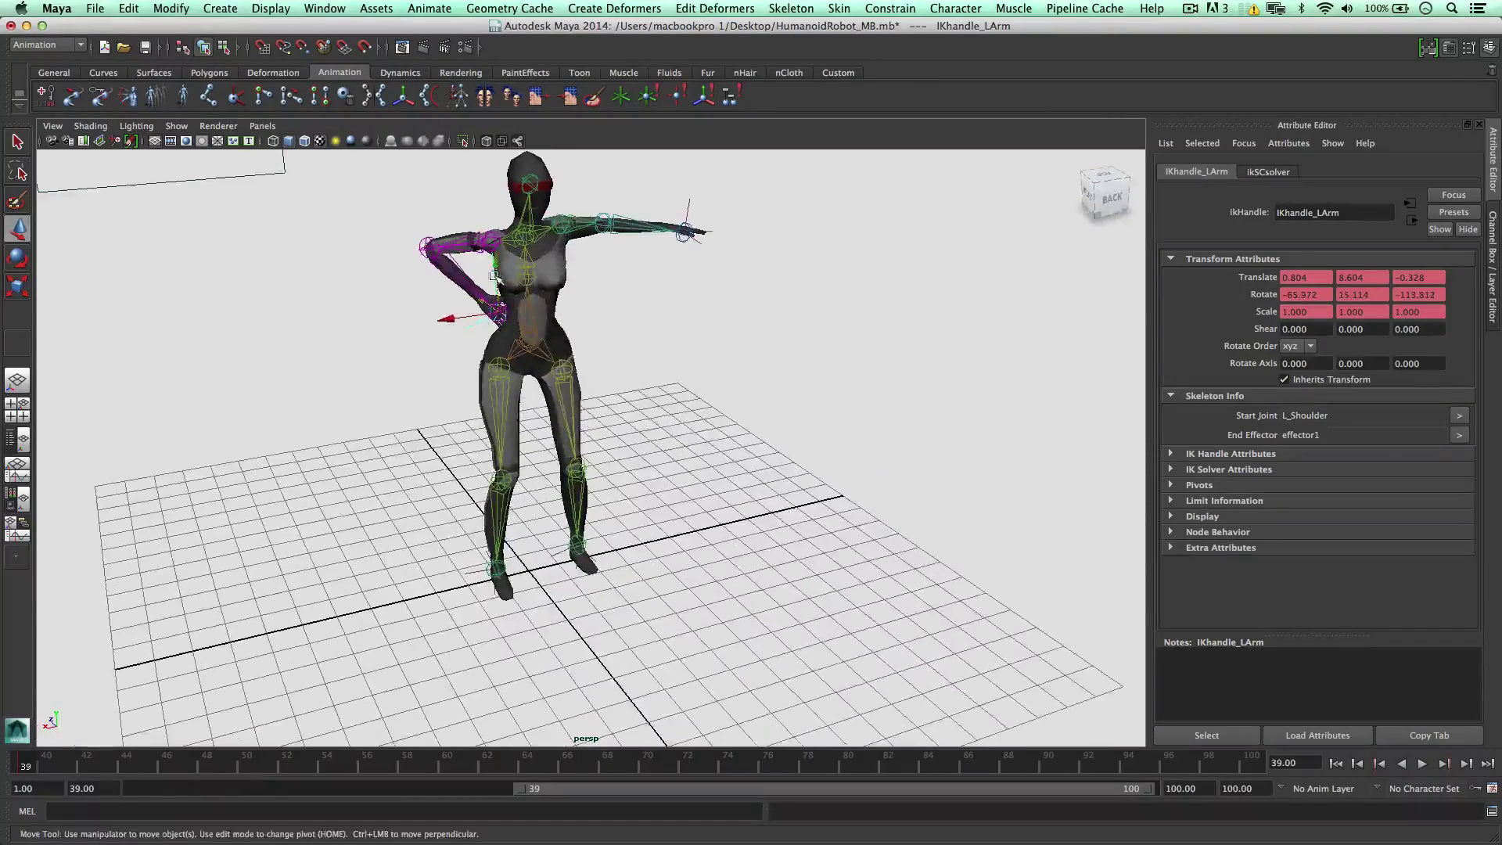
pyautogui.moveTo(493, 283); pyautogui.dragTo(516, 315)
# Step: Place the right hand on the hip to match the left, moving IKHandle_RArm to about -1.29, 7.79, -0.56
pyautogui.click(708, 244)
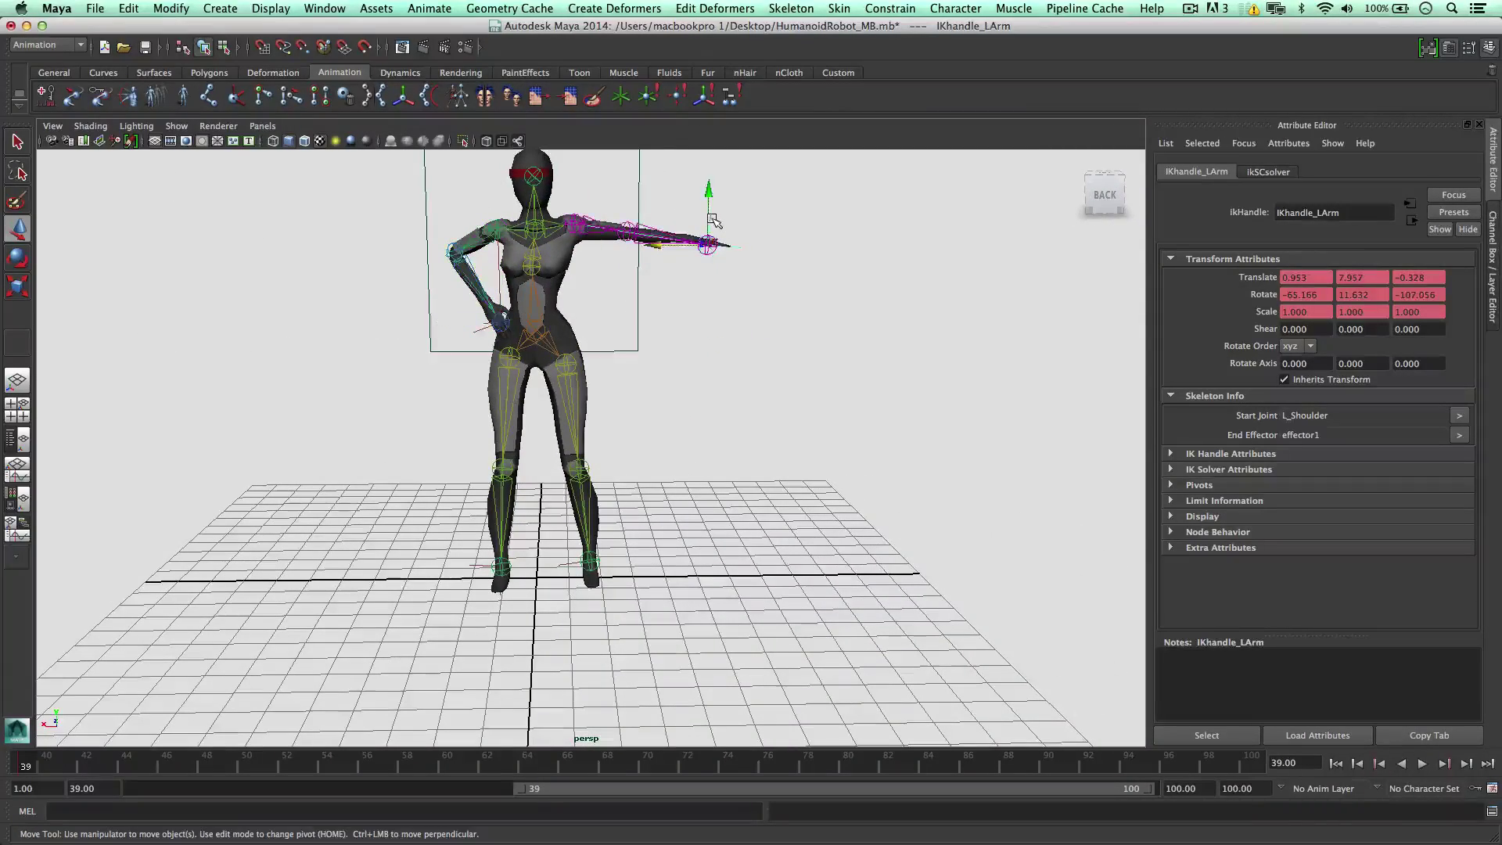
pyautogui.moveTo(708, 244); pyautogui.dragTo(576, 314)
pyautogui.moveTo(576, 313)
pyautogui.keyDown('alt'); pyautogui.mouseDown()
pyautogui.moveTo(626, 301)
pyautogui.moveTo(599, 316)
pyautogui.mouseUp(); pyautogui.keyUp('alt')
pyautogui.press('e')
pyautogui.press('w')
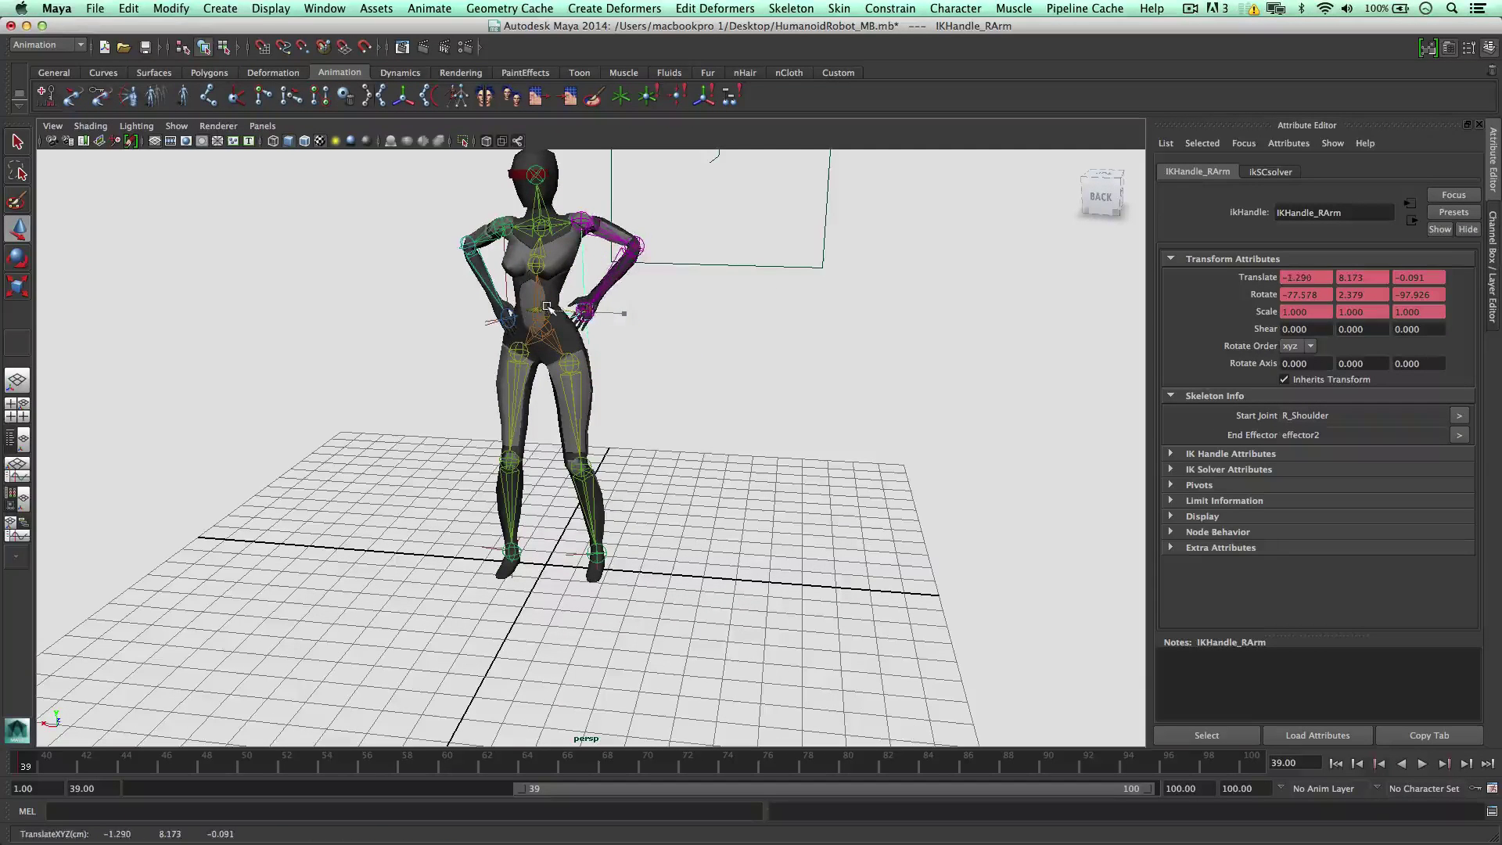
pyautogui.keyDown('alt'); pyautogui.moveTo(587, 274); pyautogui.dragTo(718, 329); pyautogui.keyUp('alt')
pyautogui.moveTo(646, 376); pyautogui.dragTo(632, 369)
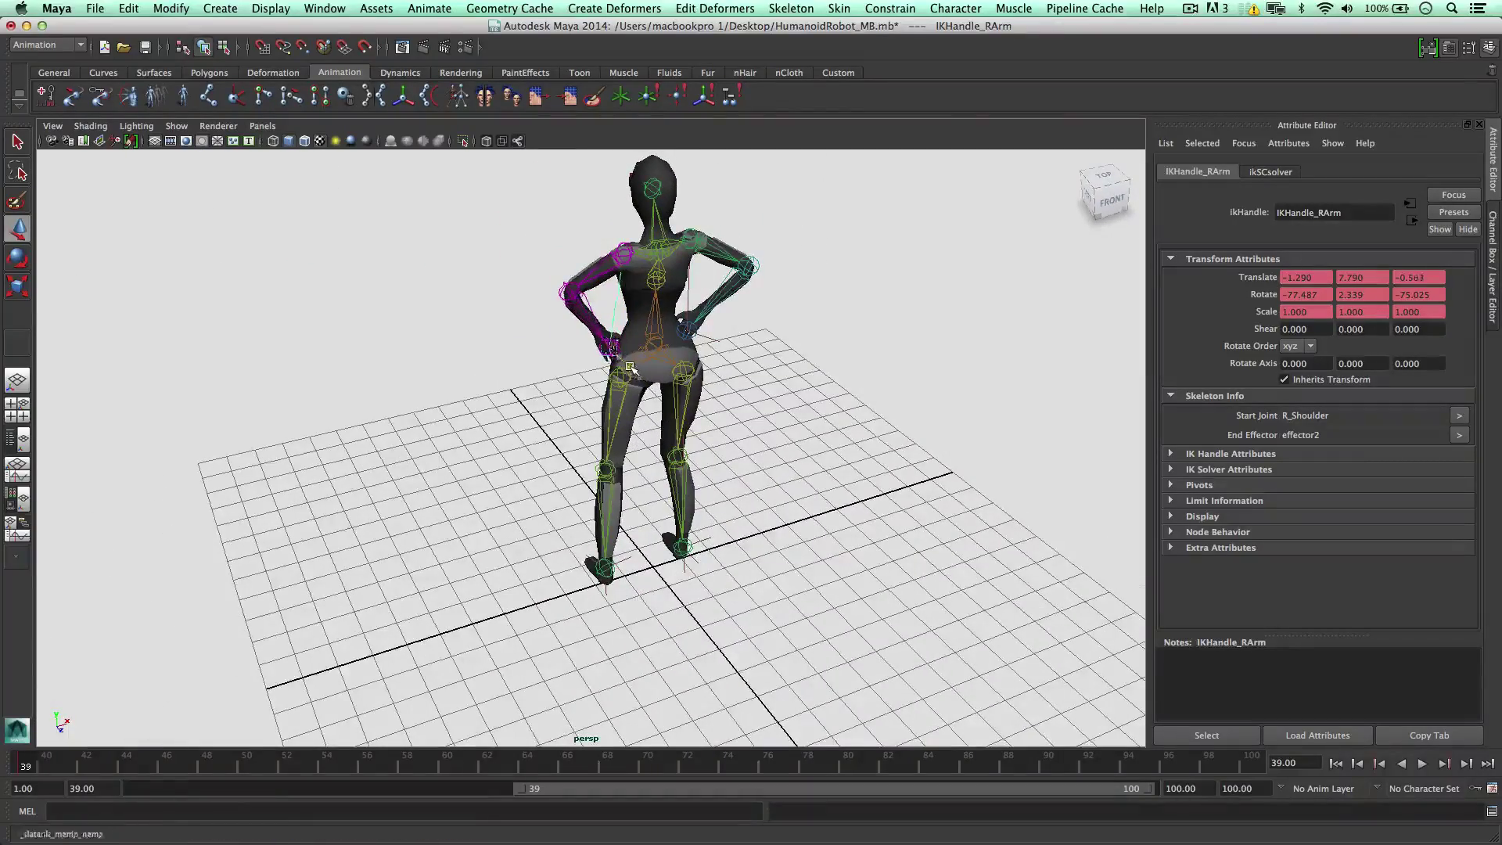
# Step: Fine-tune the left hand's contact with the hip, placing IKhandle_LArm at about 0.95, 7.96, -0.33
pyautogui.keyDown('alt'); pyautogui.moveTo(670, 311); pyautogui.dragTo(782, 295); pyautogui.keyUp('alt')
pyautogui.scroll(5, 636, 325)
pyautogui.click(642, 313)
pyautogui.keyDown('alt'); pyautogui.moveTo(650, 294); pyautogui.dragTo(754, 295); pyautogui.keyUp('alt')
pyautogui.click(427, 301)
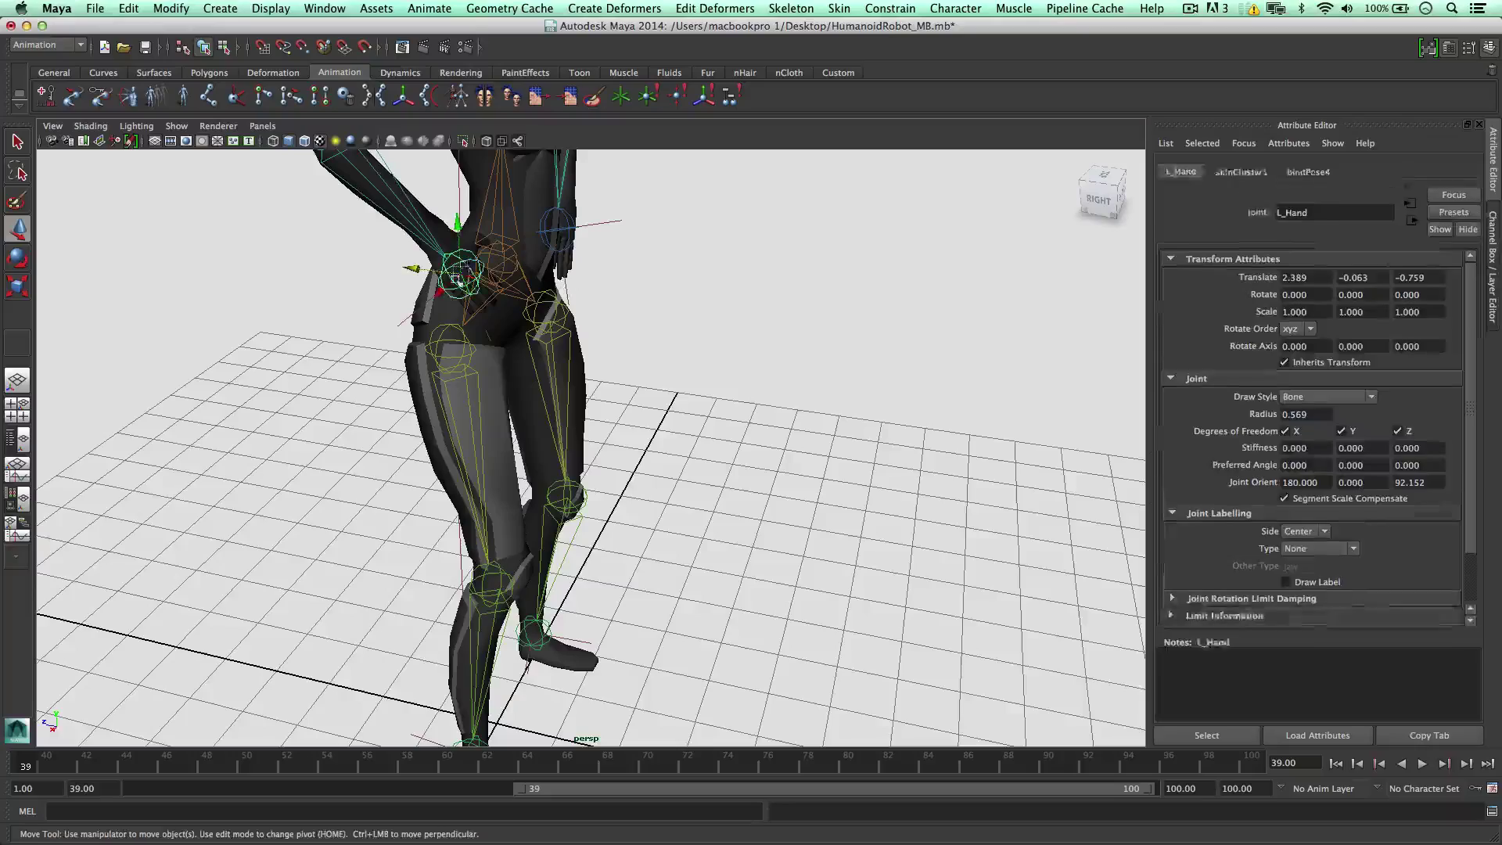
pyautogui.click(426, 301)
pyautogui.keyDown('alt'); pyautogui.moveTo(428, 302); pyautogui.dragTo(517, 254); pyautogui.keyUp('alt')
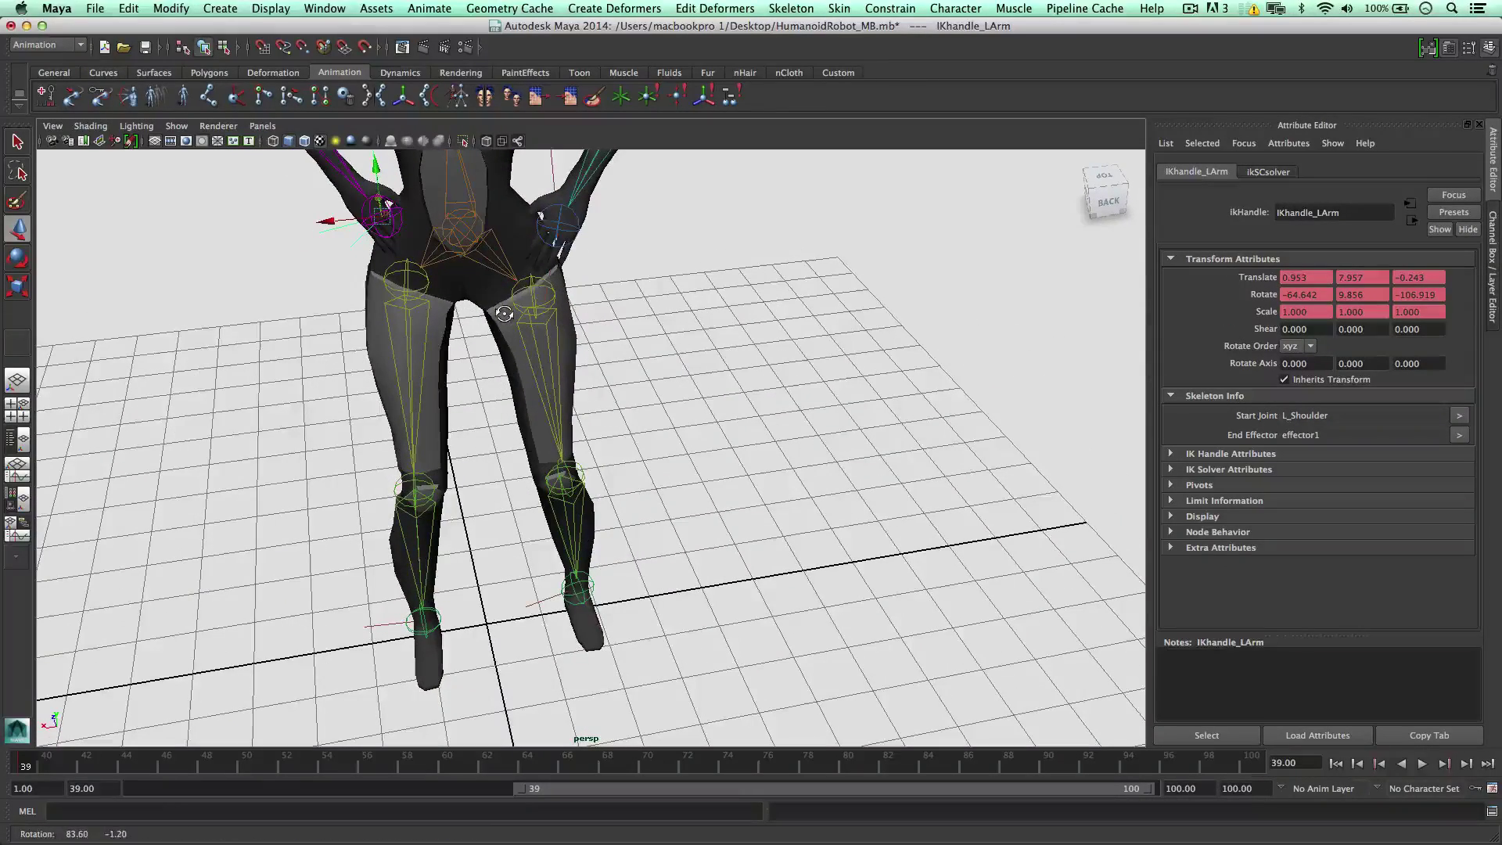
pyautogui.click(518, 252)
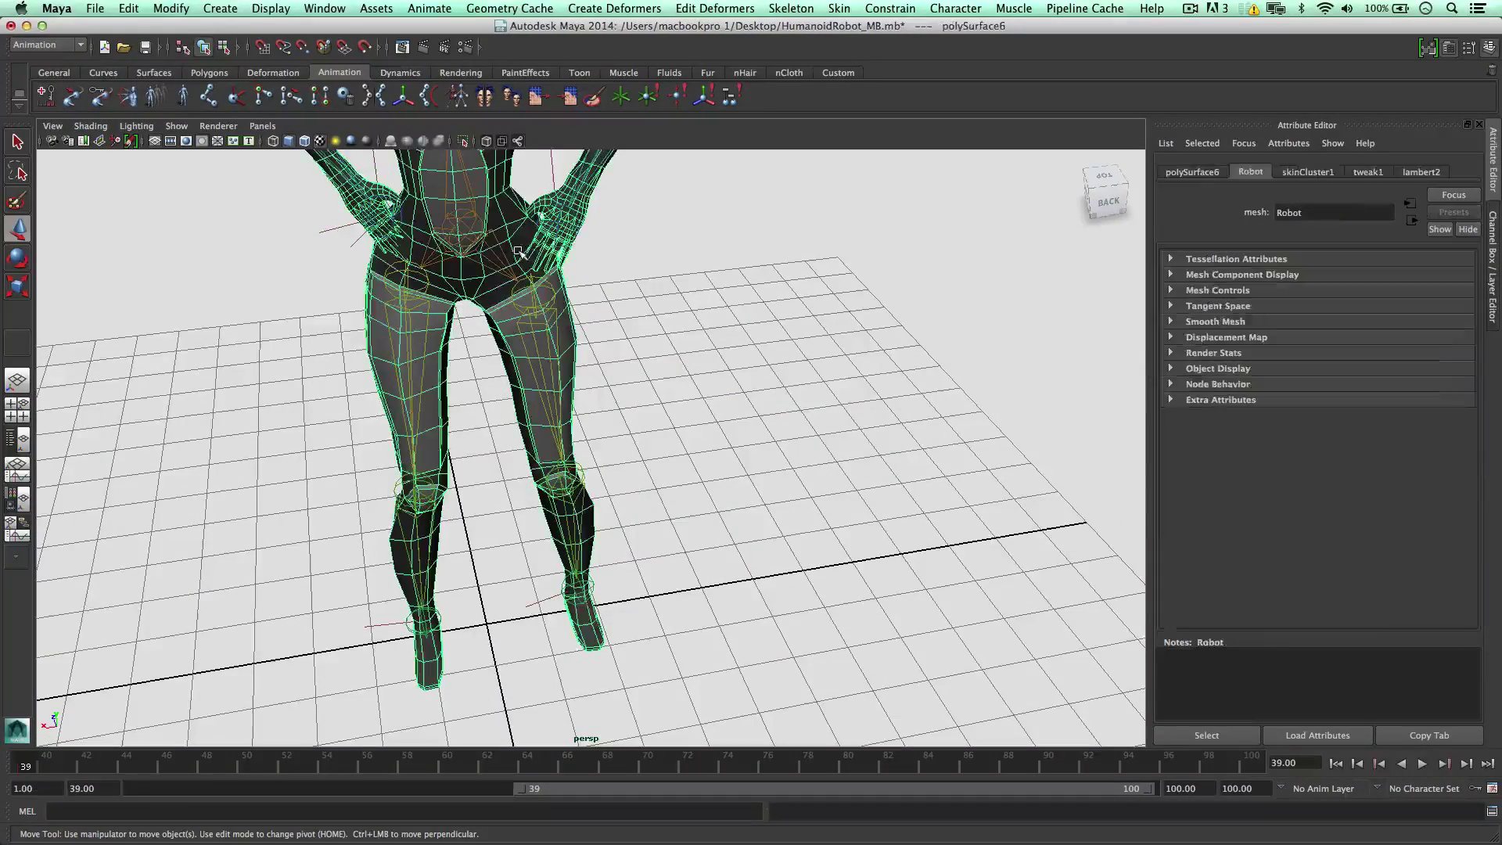
pyautogui.click(338, 226)
pyautogui.keyDown('alt'); pyautogui.moveTo(338, 225); pyautogui.dragTo(397, 281); pyautogui.keyUp('alt')
pyautogui.keyDown('alt'); pyautogui.moveTo(594, 284); pyautogui.dragTo(505, 280); pyautogui.keyUp('alt')
pyautogui.moveTo(640, 265)
pyautogui.keyDown('alt'); pyautogui.mouseDown()
pyautogui.moveTo(395, 221)
pyautogui.moveTo(375, 234)
pyautogui.moveTo(664, 258)
pyautogui.mouseUp(); pyautogui.keyUp('alt')
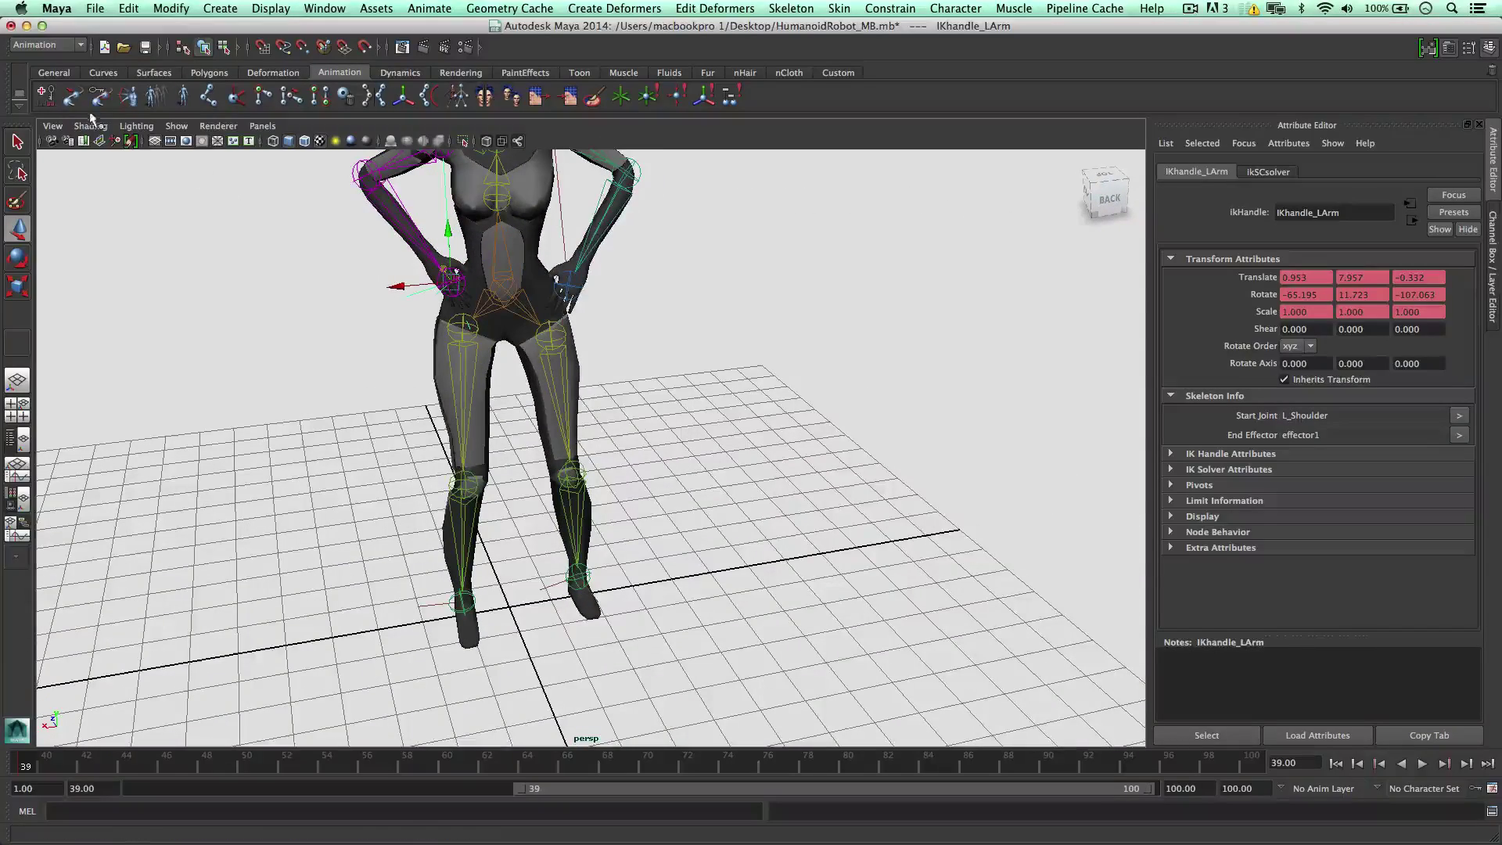
# Step: Shift the right hand along the hip by moving IKHandle_RArm to about -1.29, 7.79, -0.70, and inspect the full pose
pyautogui.keyDown('alt'); pyautogui.moveTo(735, 314); pyautogui.dragTo(646, 362); pyautogui.keyUp('alt')
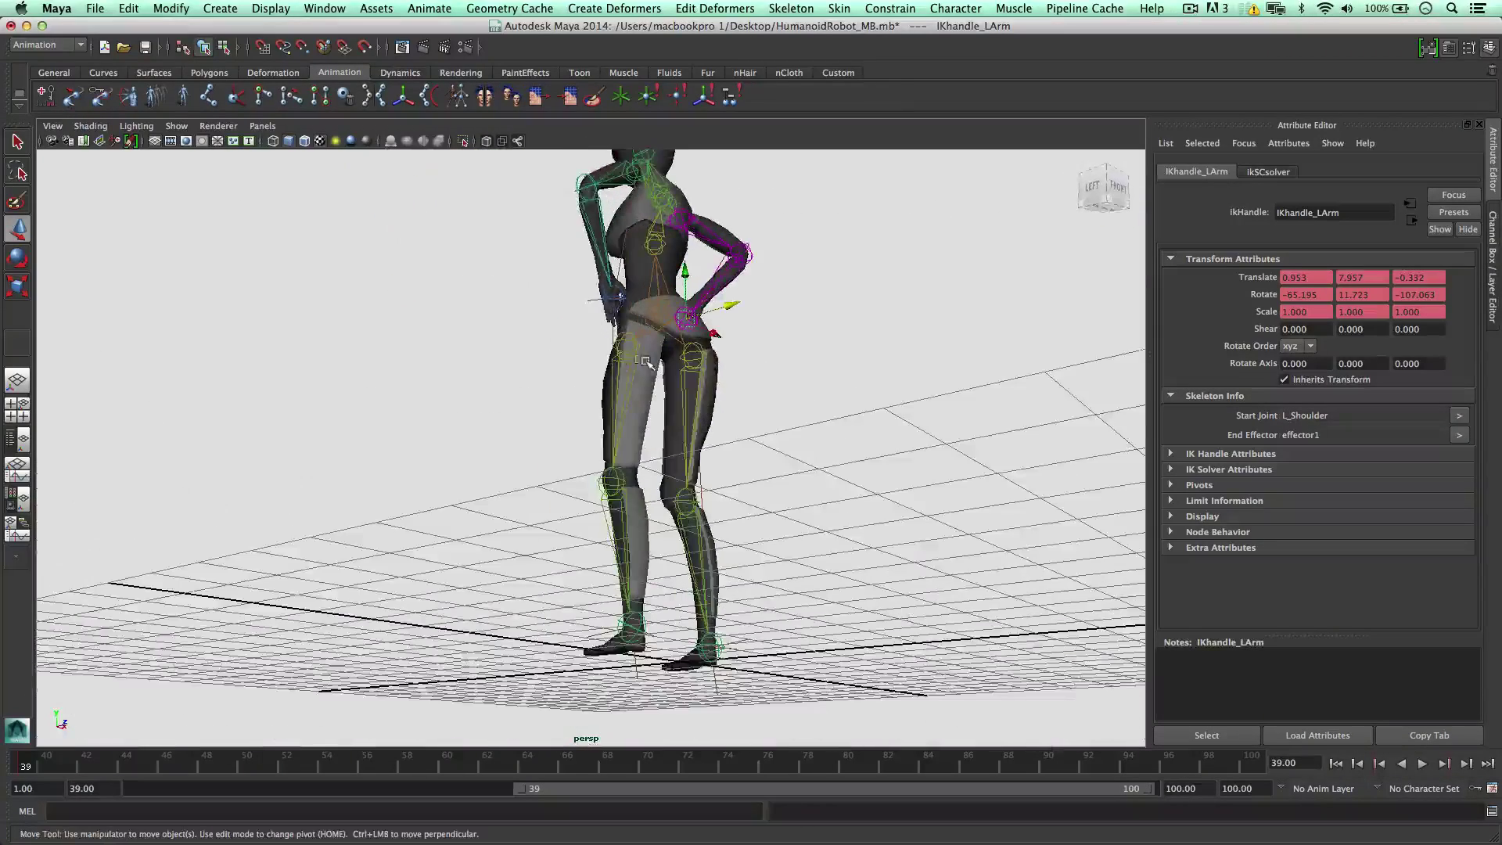
pyautogui.click(615, 338)
pyautogui.click(593, 308)
pyautogui.click(595, 300)
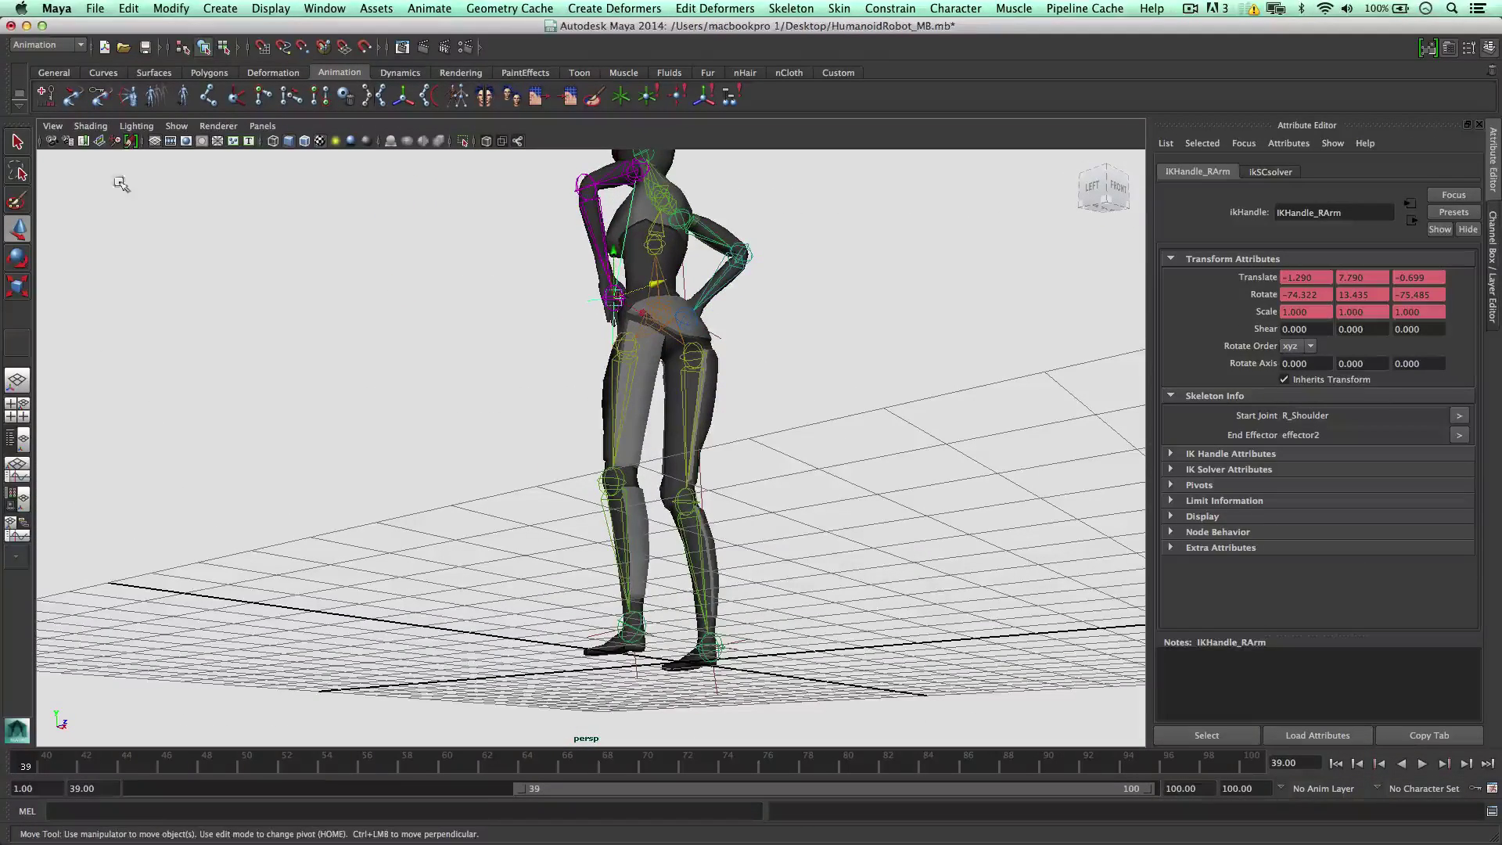
pyautogui.keyDown('alt'); pyautogui.moveTo(423, 360); pyautogui.dragTo(522, 298); pyautogui.keyUp('alt')
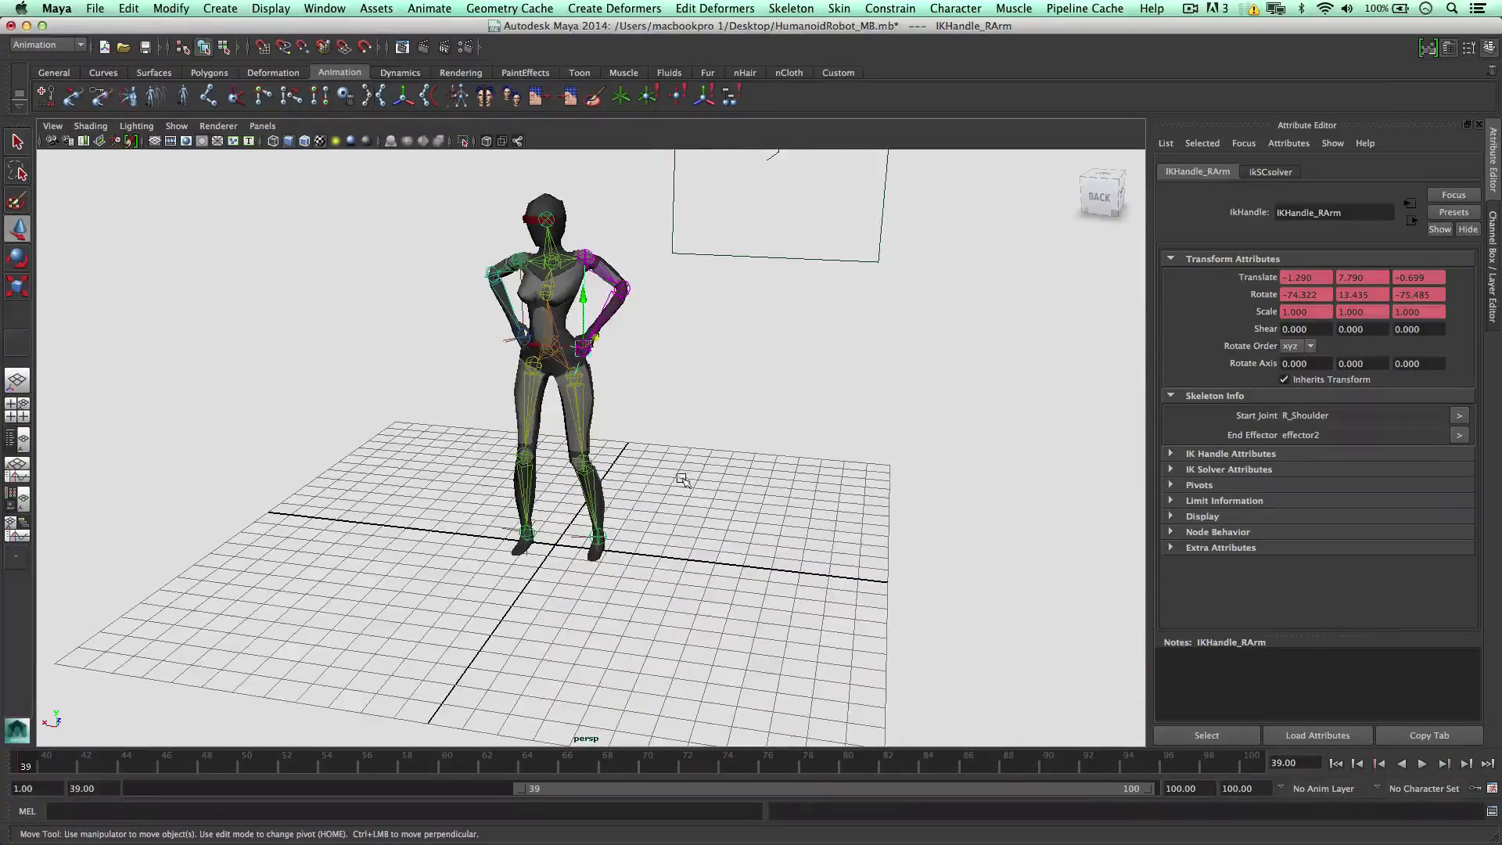
pyautogui.keyDown('alt'); pyautogui.moveTo(483, 467); pyautogui.dragTo(524, 398); pyautogui.keyUp('alt')
pyautogui.keyDown('alt'); pyautogui.moveTo(521, 396); pyautogui.dragTo(719, 542, button='right'); pyautogui.keyUp('alt')
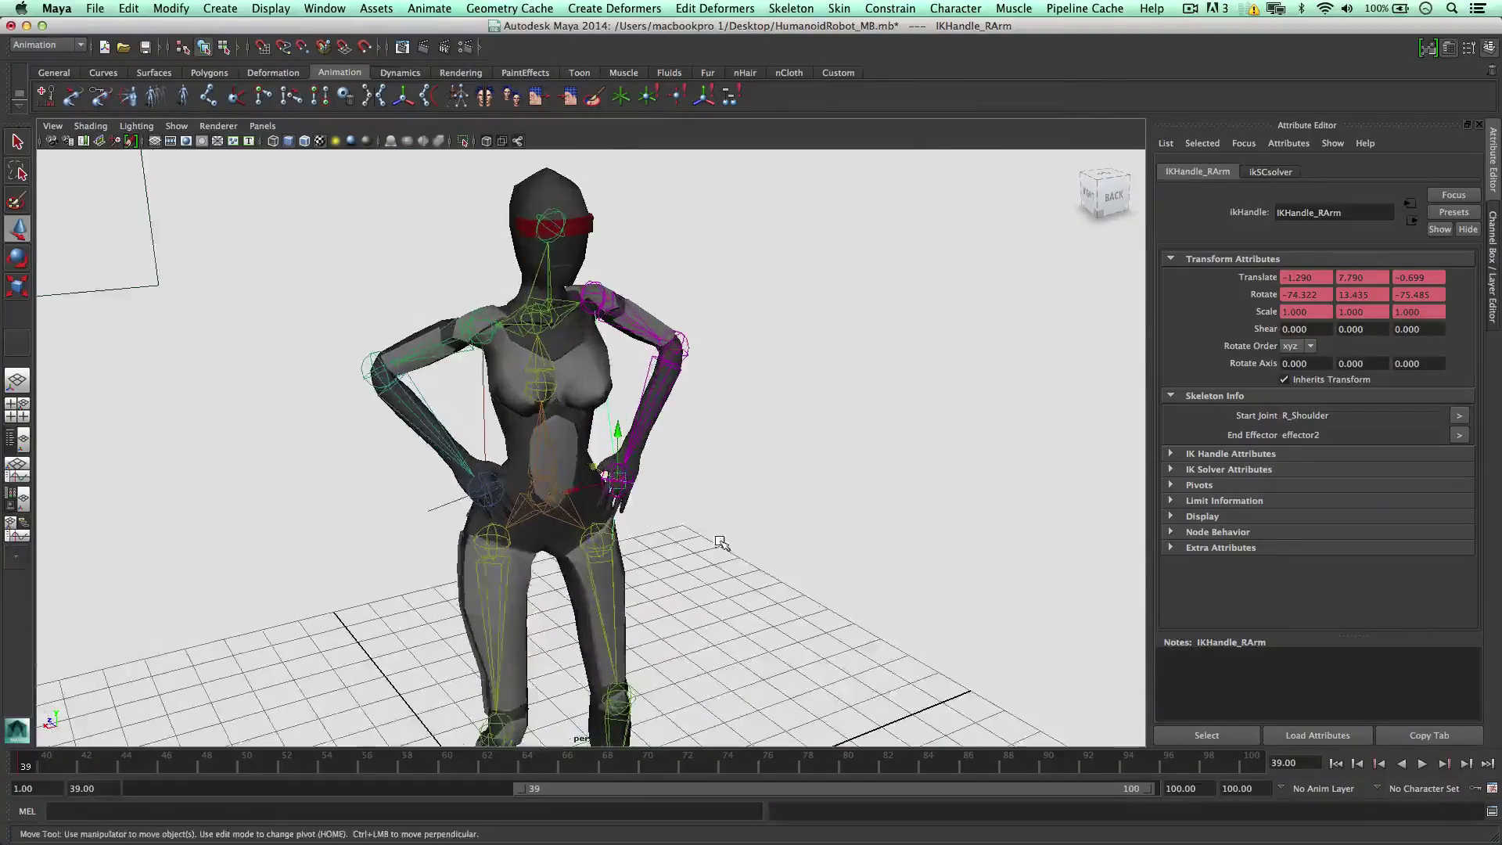
# Step: Scrub through the standing pose and set a starting key on the Head joint at frame 39
pyautogui.moveTo(294, 758); pyautogui.dragTo(536, 762)
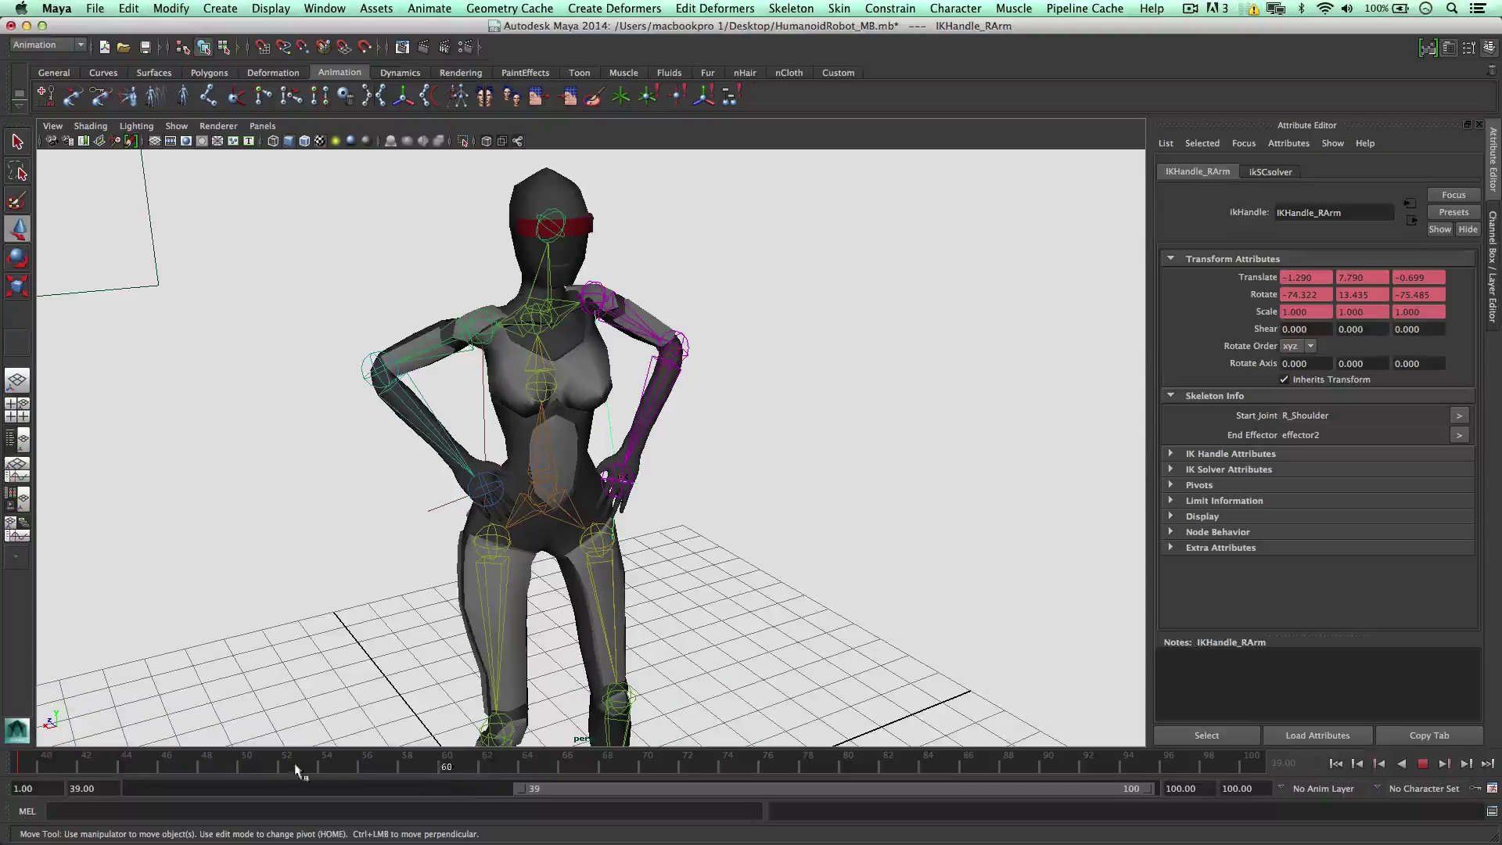
pyautogui.moveTo(14, 767); pyautogui.dragTo(25, 767)
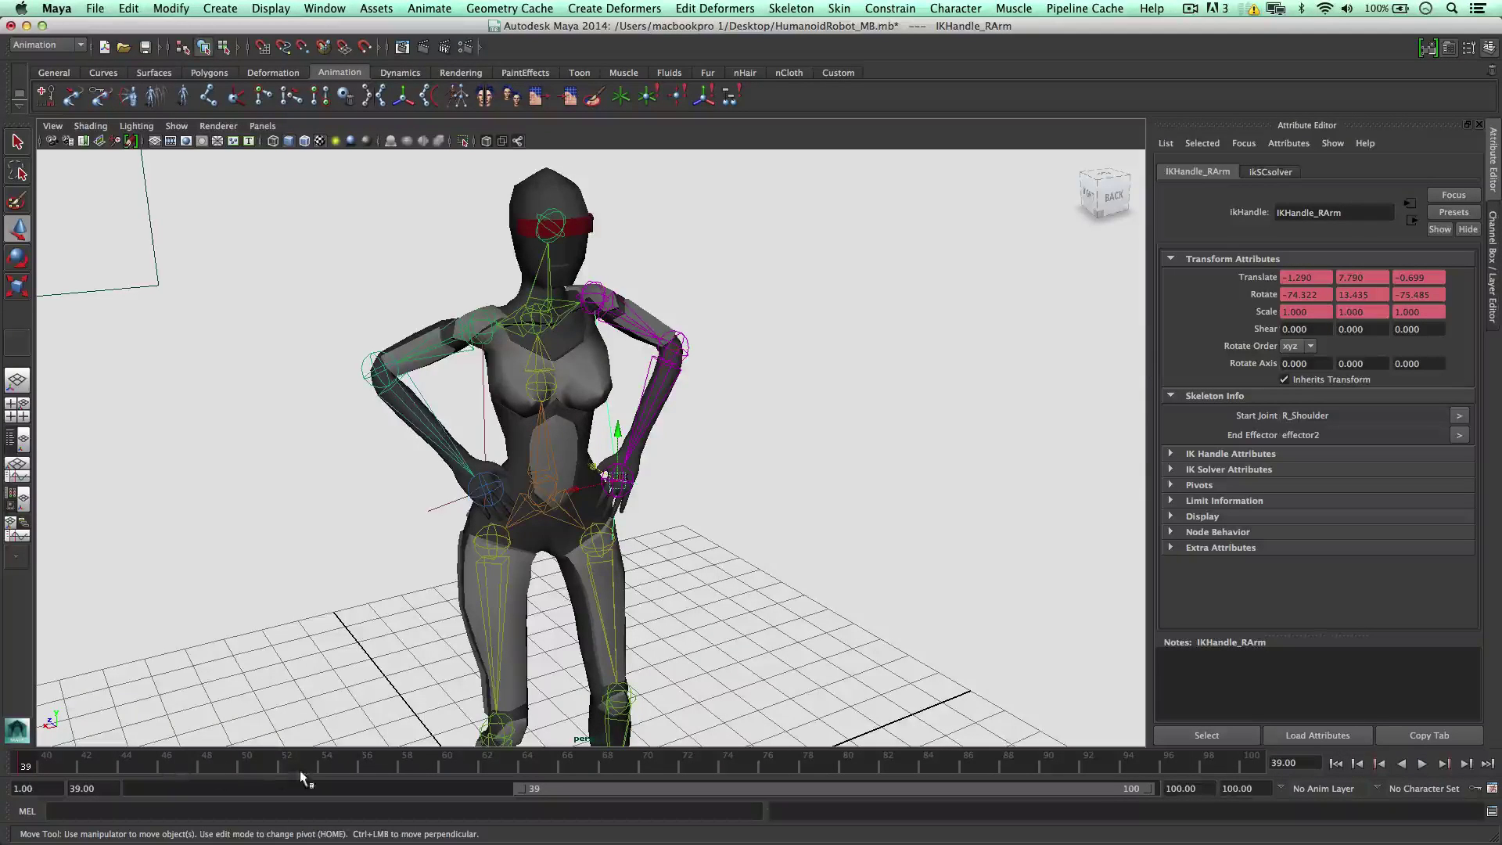
pyautogui.moveTo(412, 758); pyautogui.dragTo(427, 759)
pyautogui.click(550, 208)
pyautogui.click(37, 763)
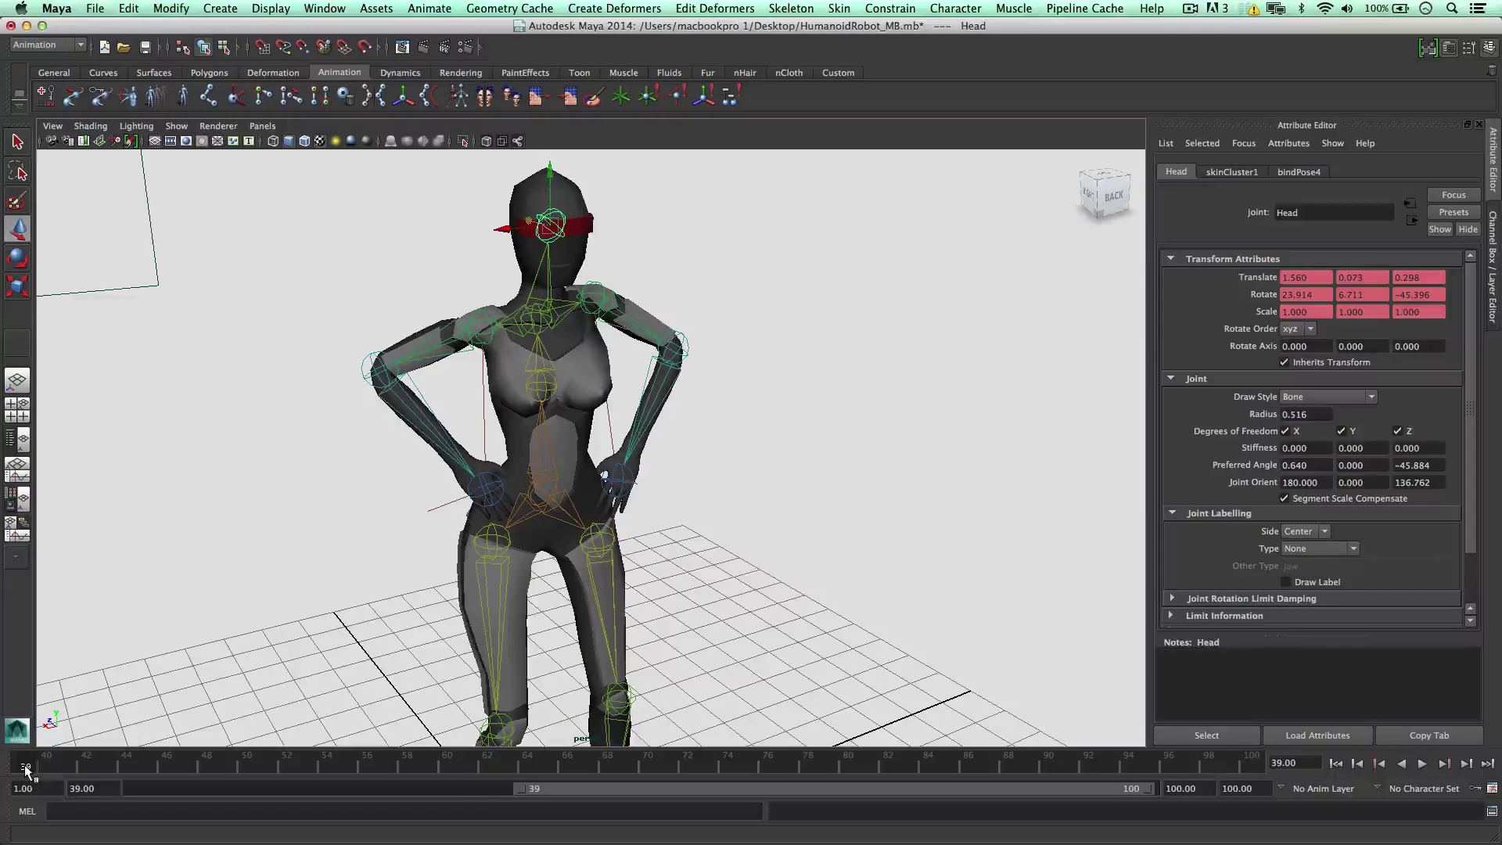
pyautogui.click(51, 95)
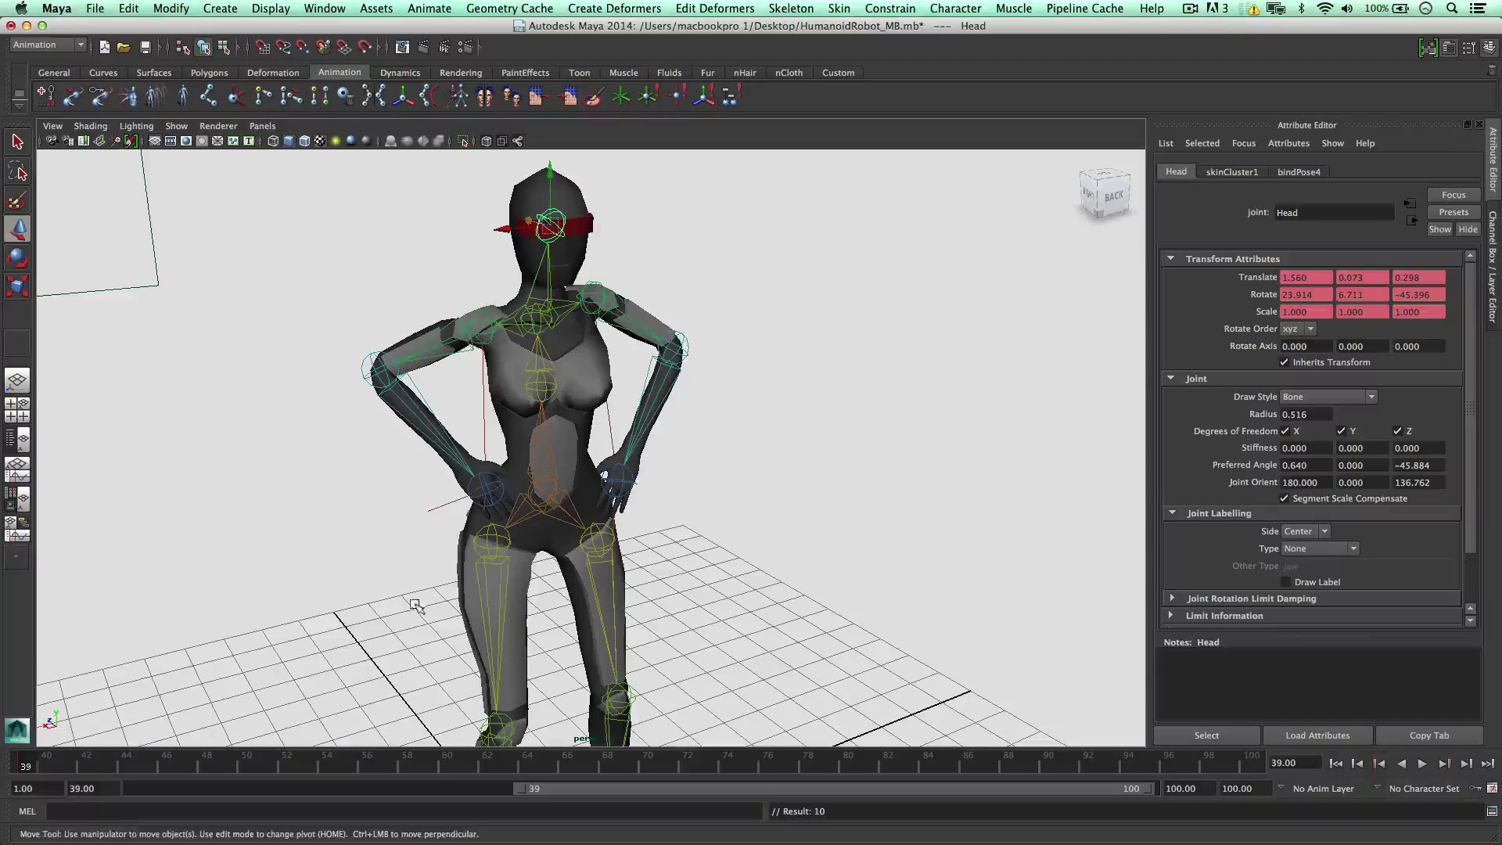
# Step: Turn the head sideways at frame 59 to an X rotation of about 50.46 and key it
pyautogui.click(427, 763)
pyautogui.press('e')
pyautogui.moveTo(540, 237); pyautogui.dragTo(543, 268)
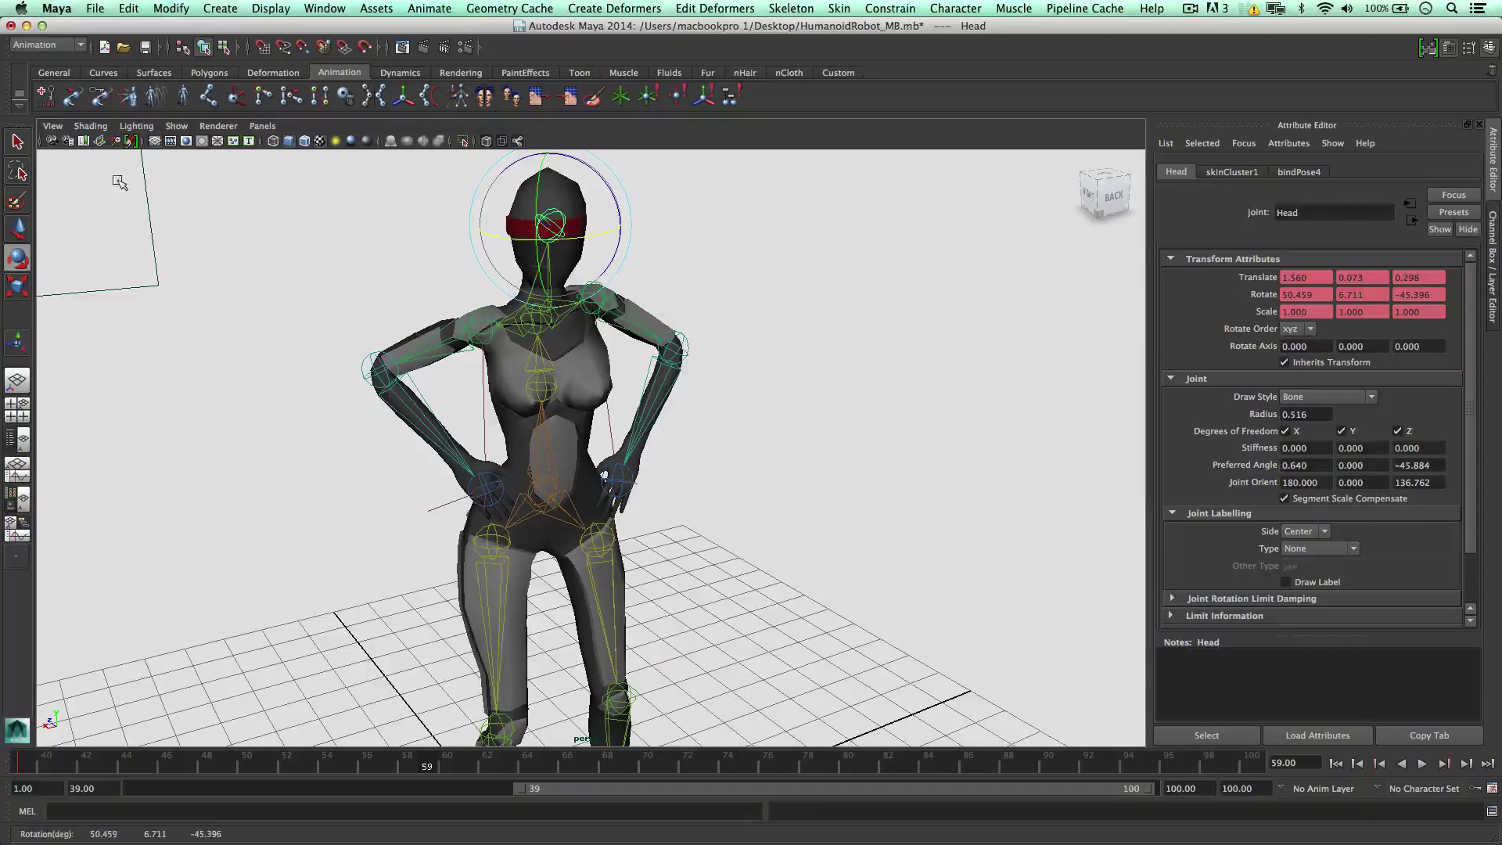
pyautogui.click(47, 97)
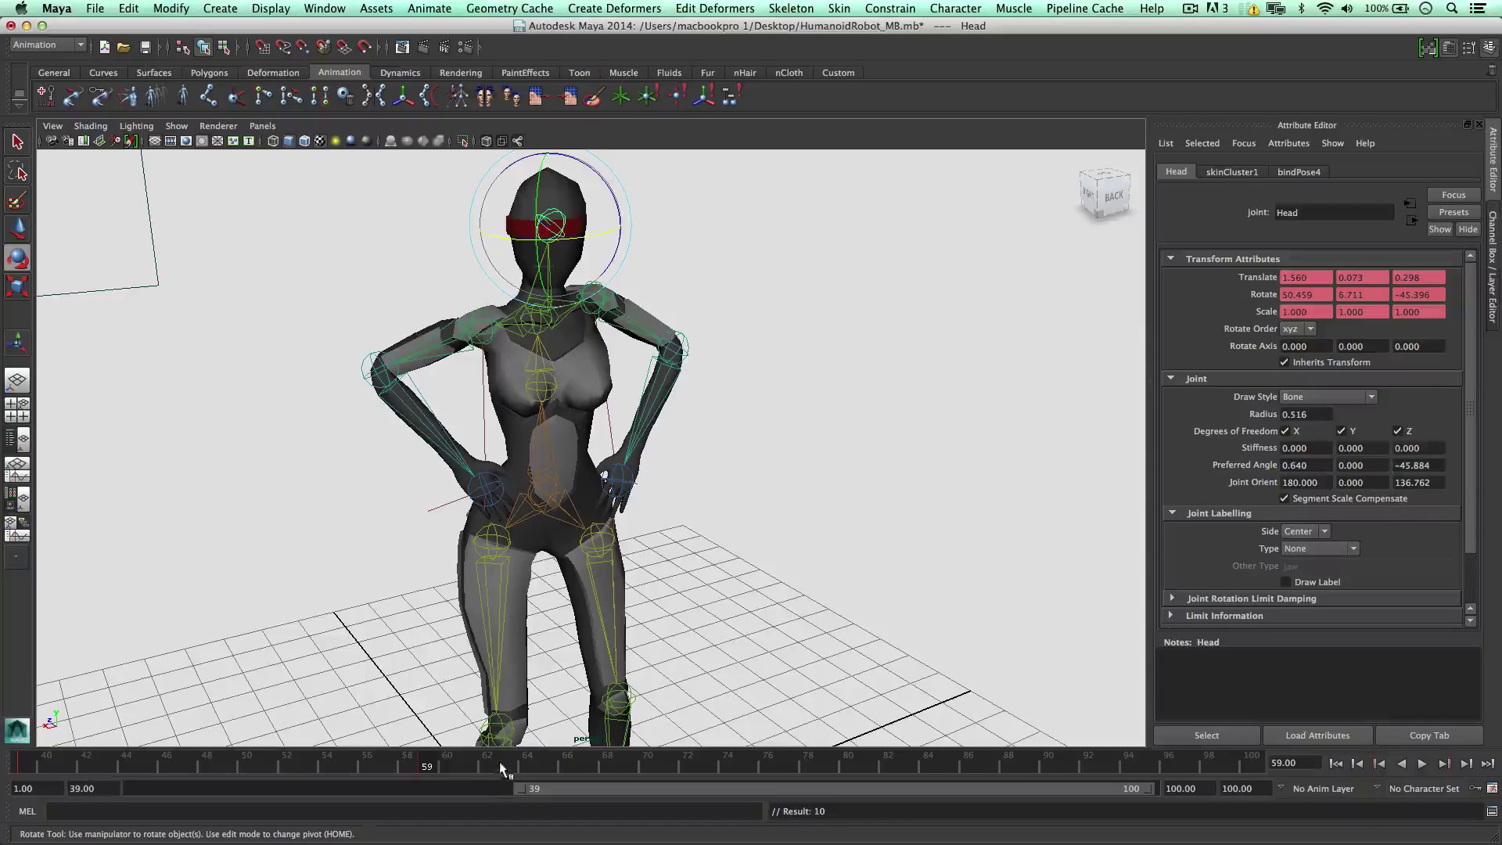
# Step: Hold the head turn with a key at frame 72, then key an opposite turn of about 16.59 in X at frame 82
pyautogui.moveTo(571, 765); pyautogui.dragTo(690, 762)
pyautogui.click(45, 99)
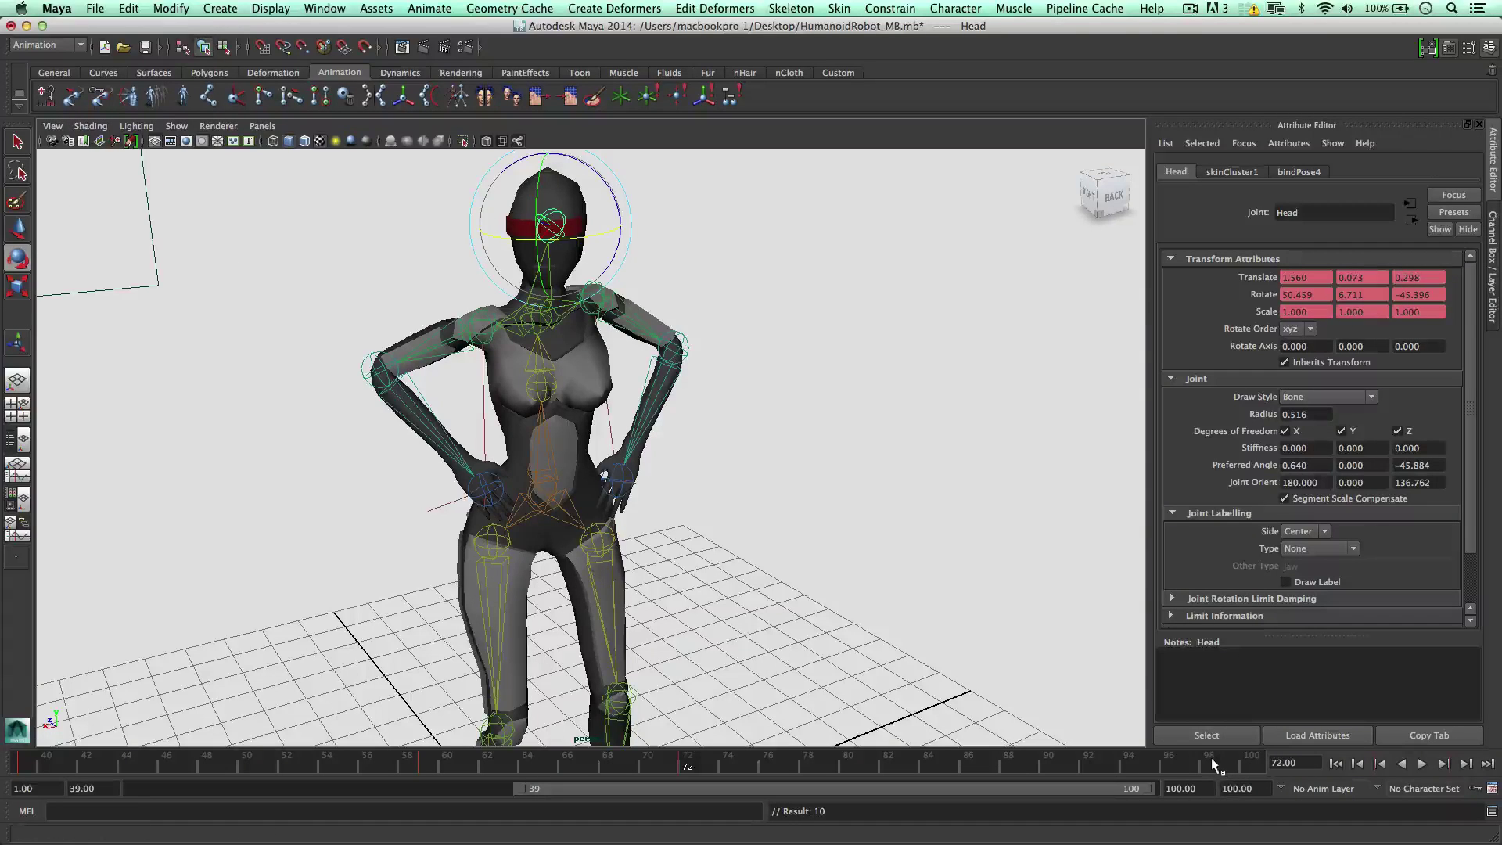
pyautogui.hotkey('alt', 'v')
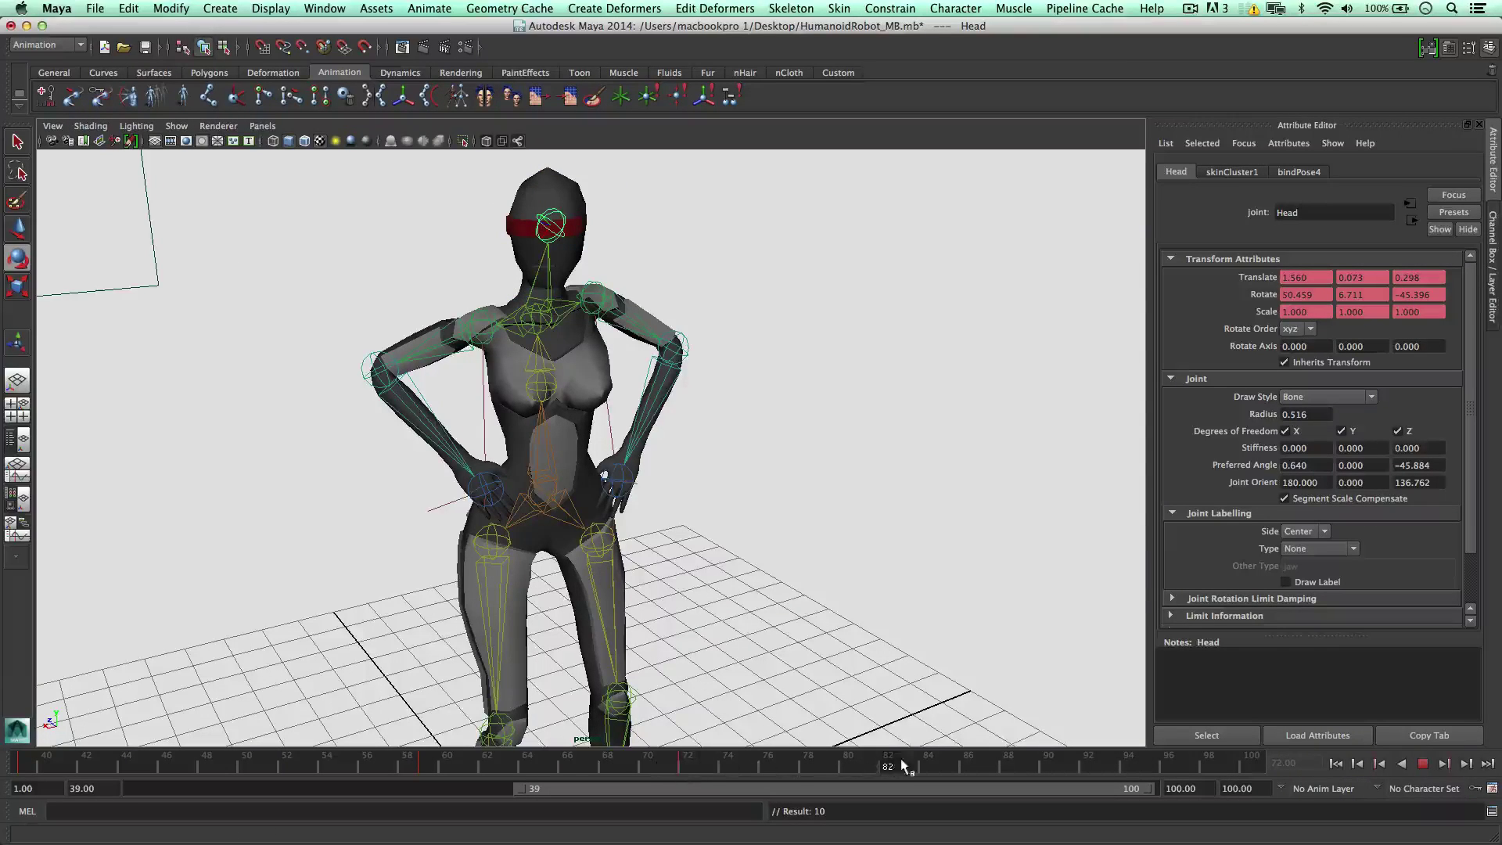
pyautogui.click(892, 765)
pyautogui.moveTo(512, 235); pyautogui.dragTo(548, 237)
pyautogui.click(47, 95)
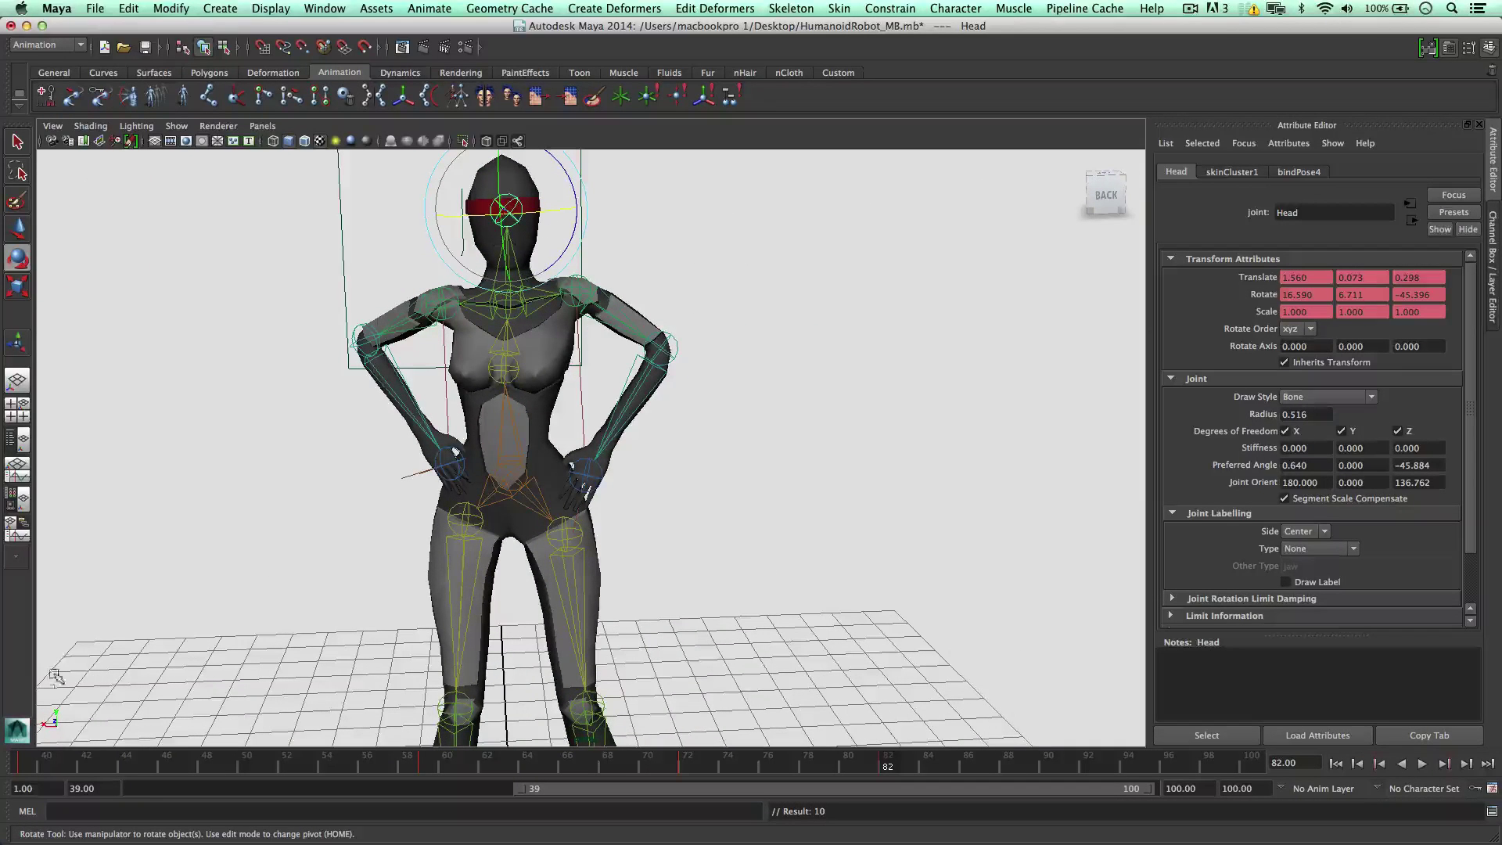
# Step: Copy the Head joint's key from frame 39 and paste it at frame 100
pyautogui.click(19, 762)
pyautogui.rightClick(24, 766)
pyautogui.click(78, 549)
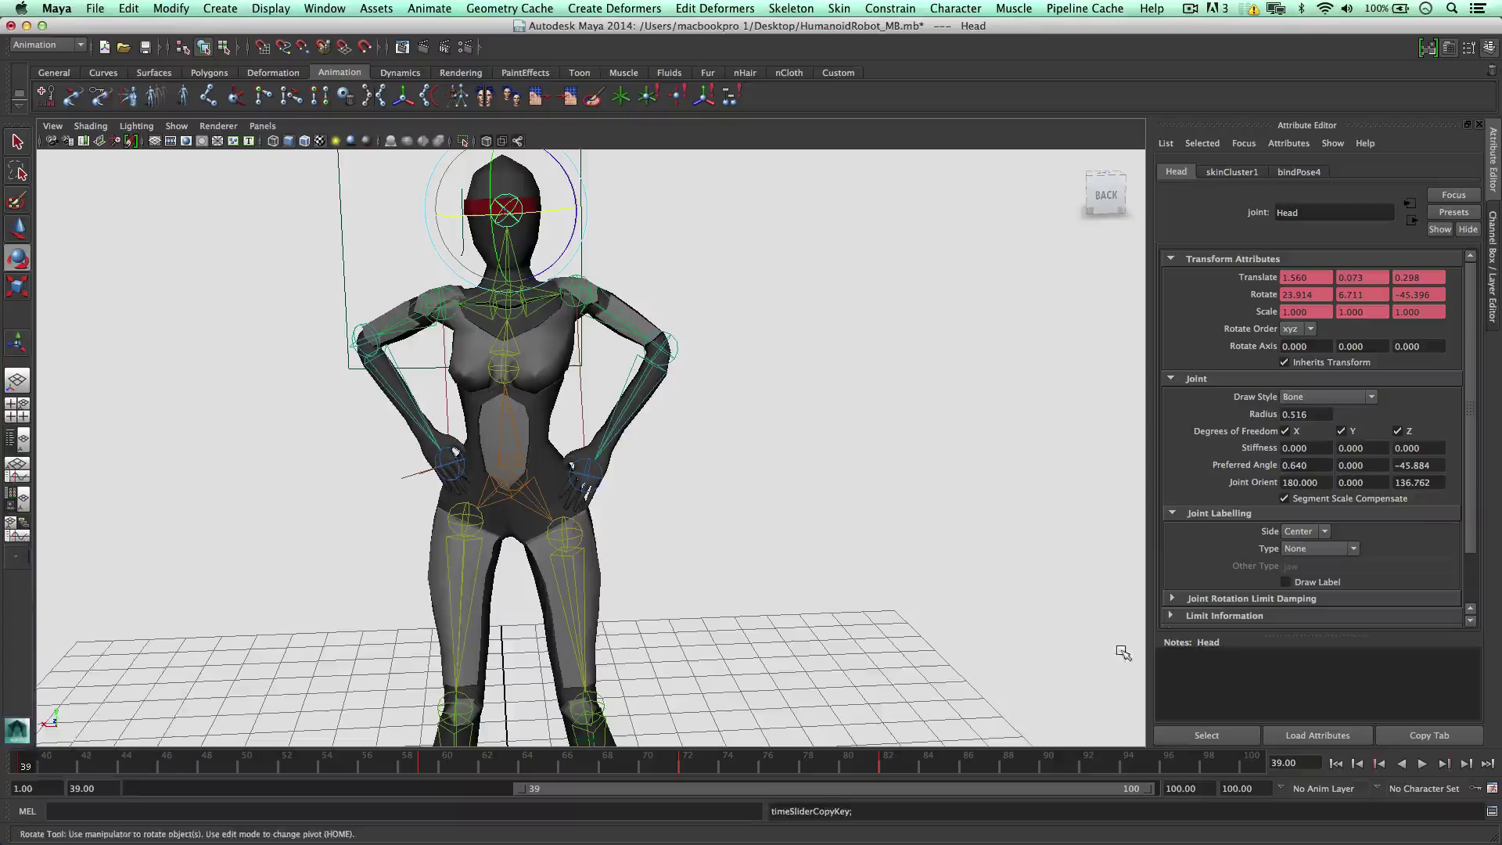
pyautogui.click(1251, 759)
pyautogui.rightClick(1251, 759)
pyautogui.moveTo(1330, 572)
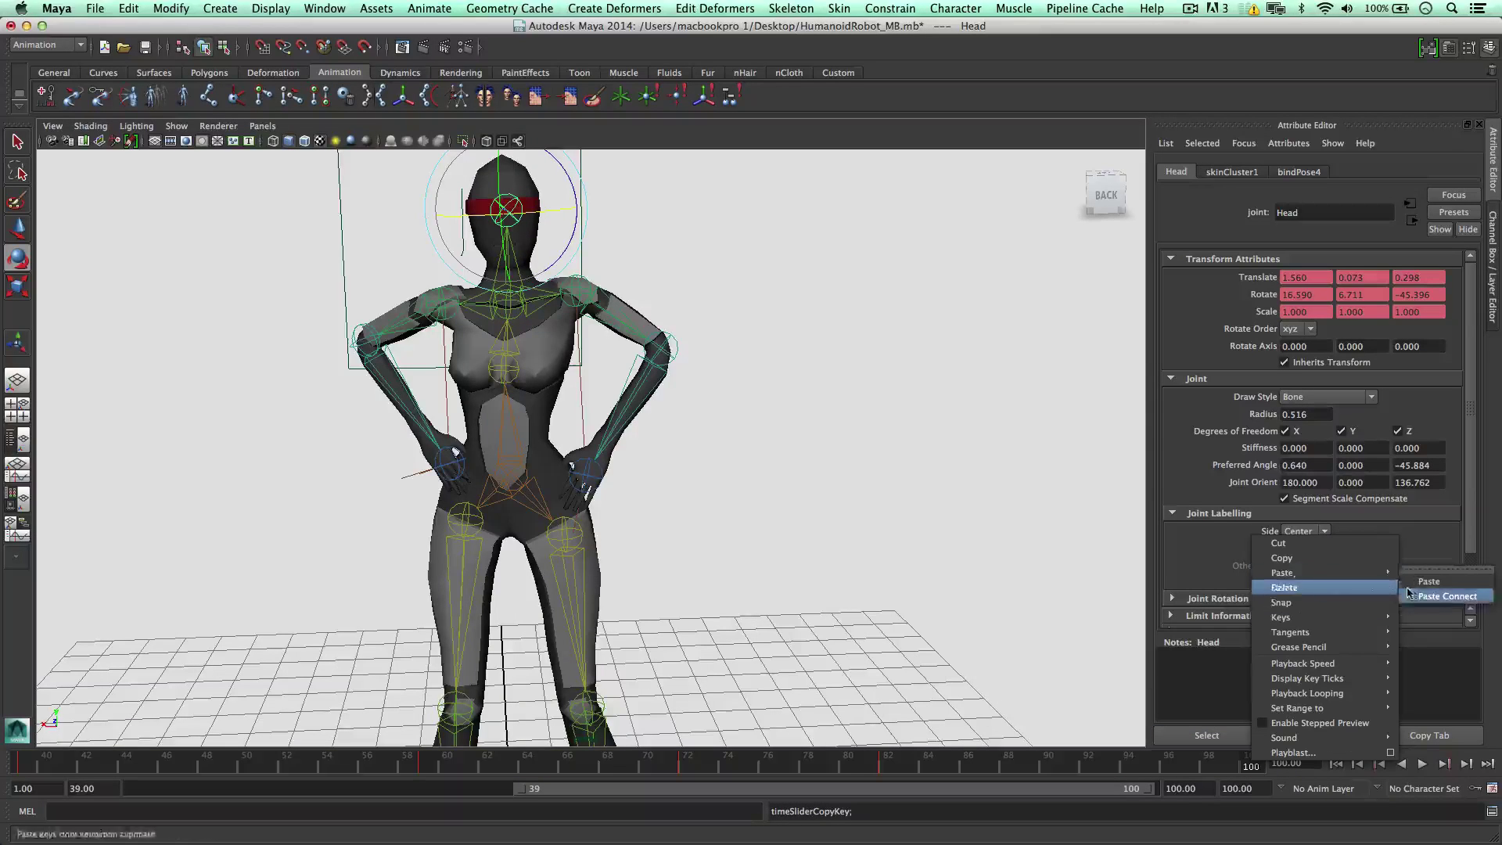
pyautogui.click(1432, 583)
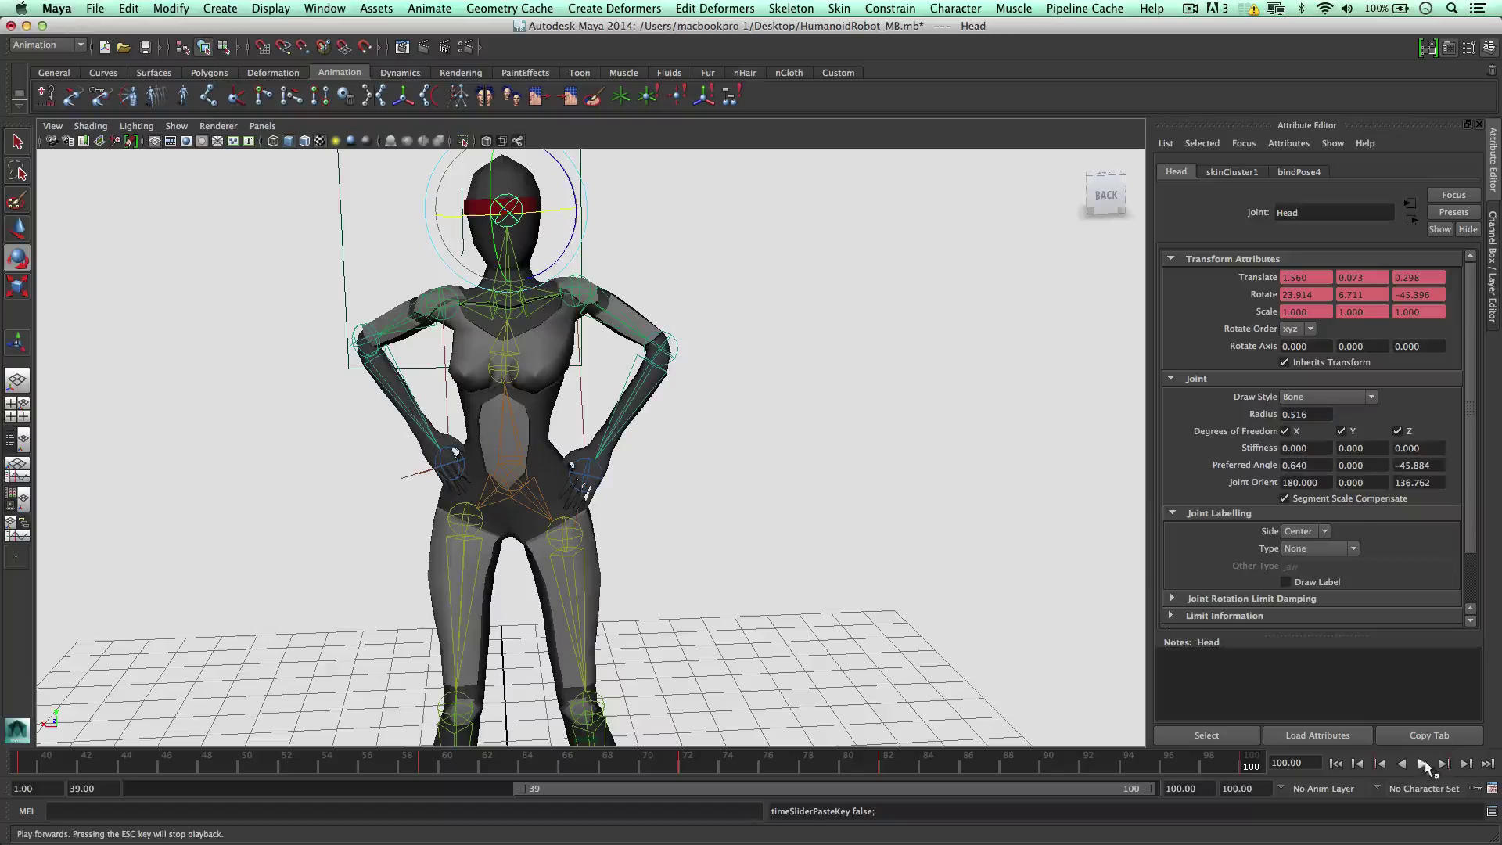
# Step: Play back the animation to check the head turning from side to side
pyautogui.click(1425, 760)
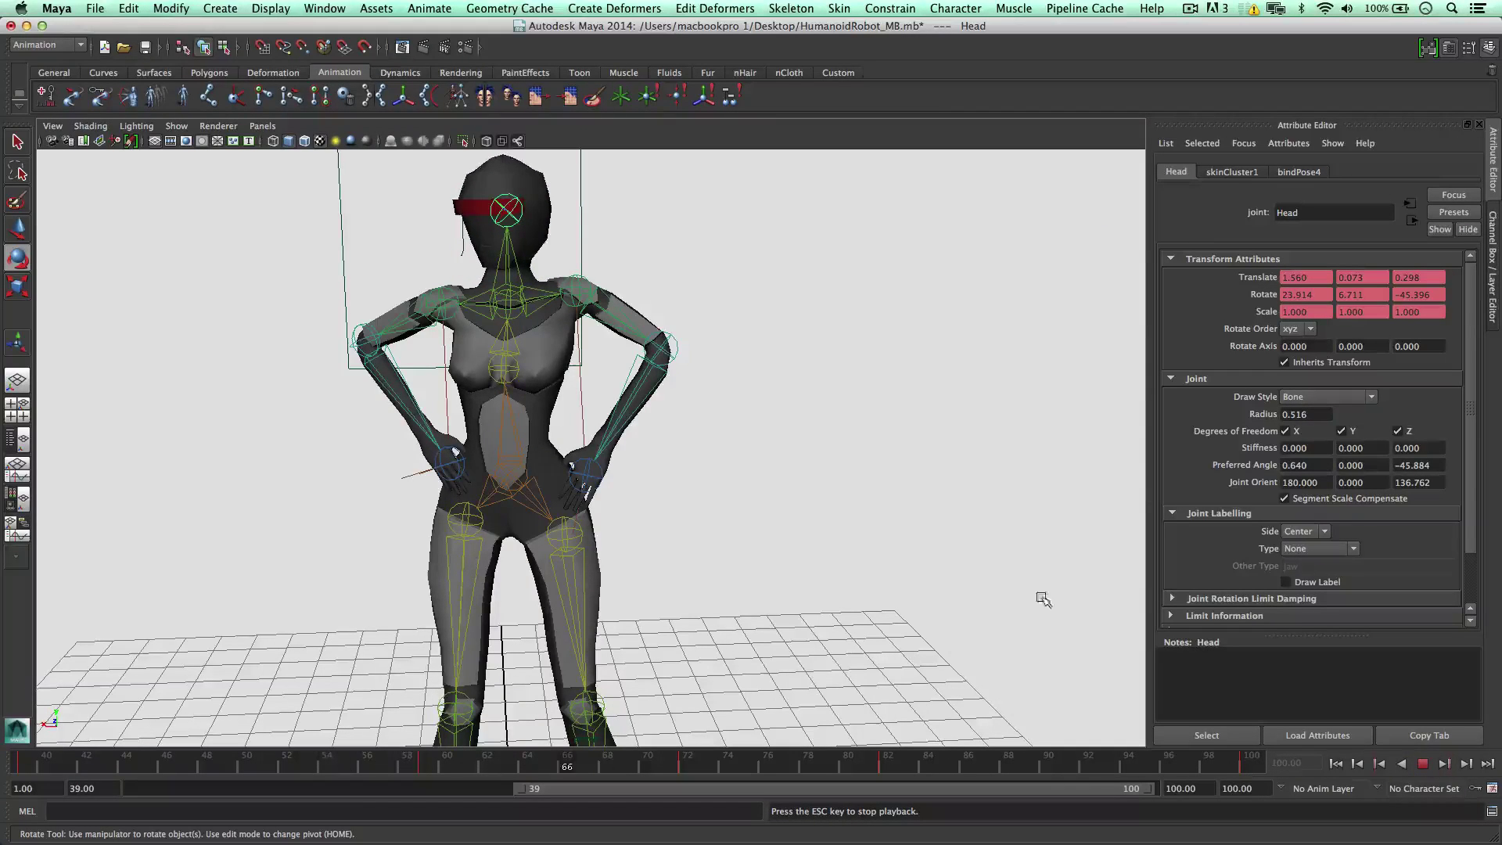
pyautogui.press('Escape')
pyautogui.click(1235, 771)
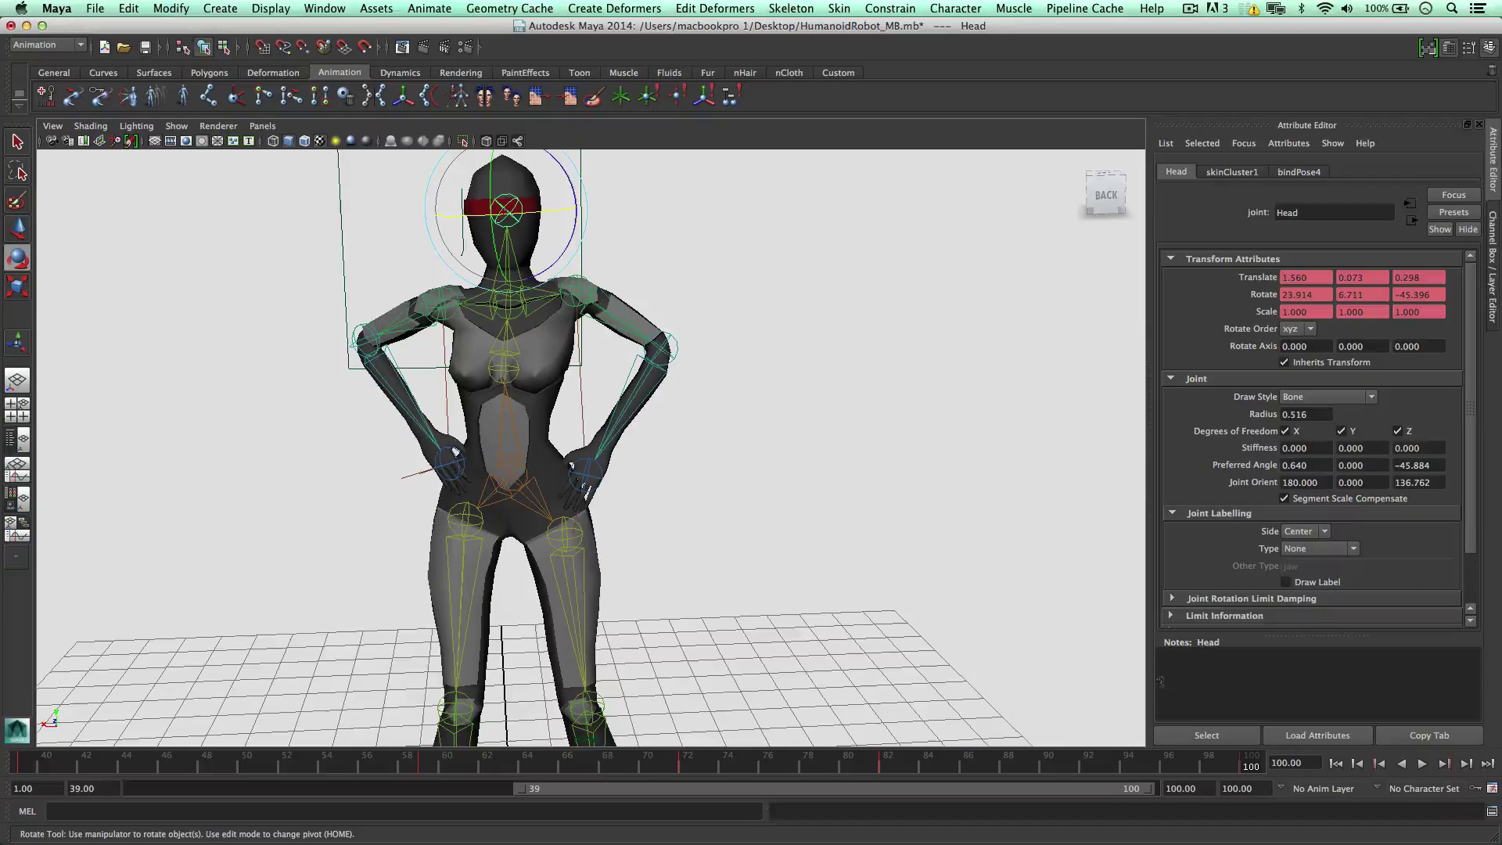
# Step: Extend the time slider's playback end to 130 in the preferences and save them
pyautogui.click(1491, 788)
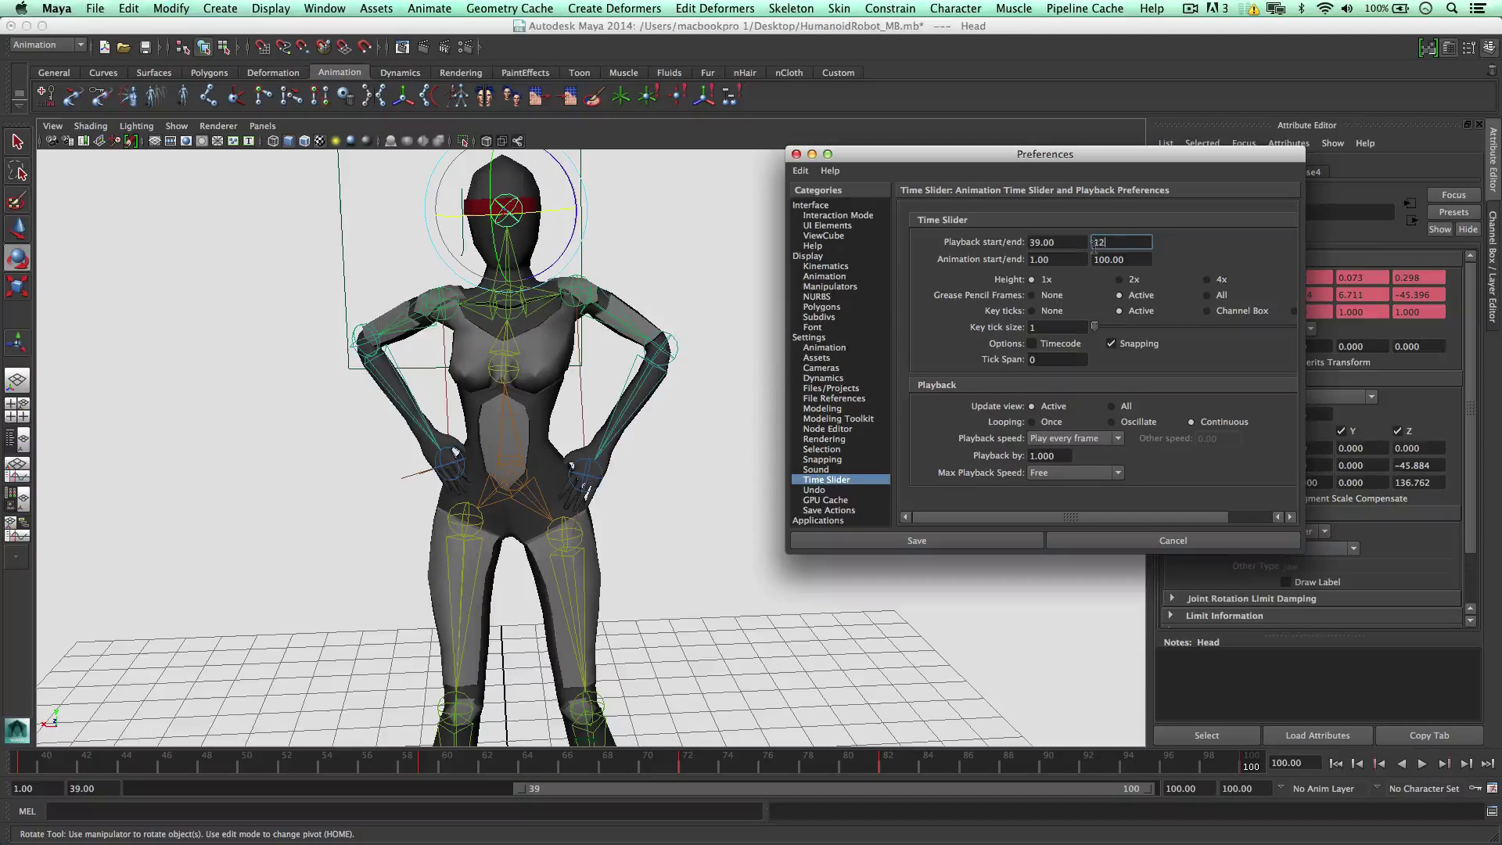
pyautogui.press('Tab')
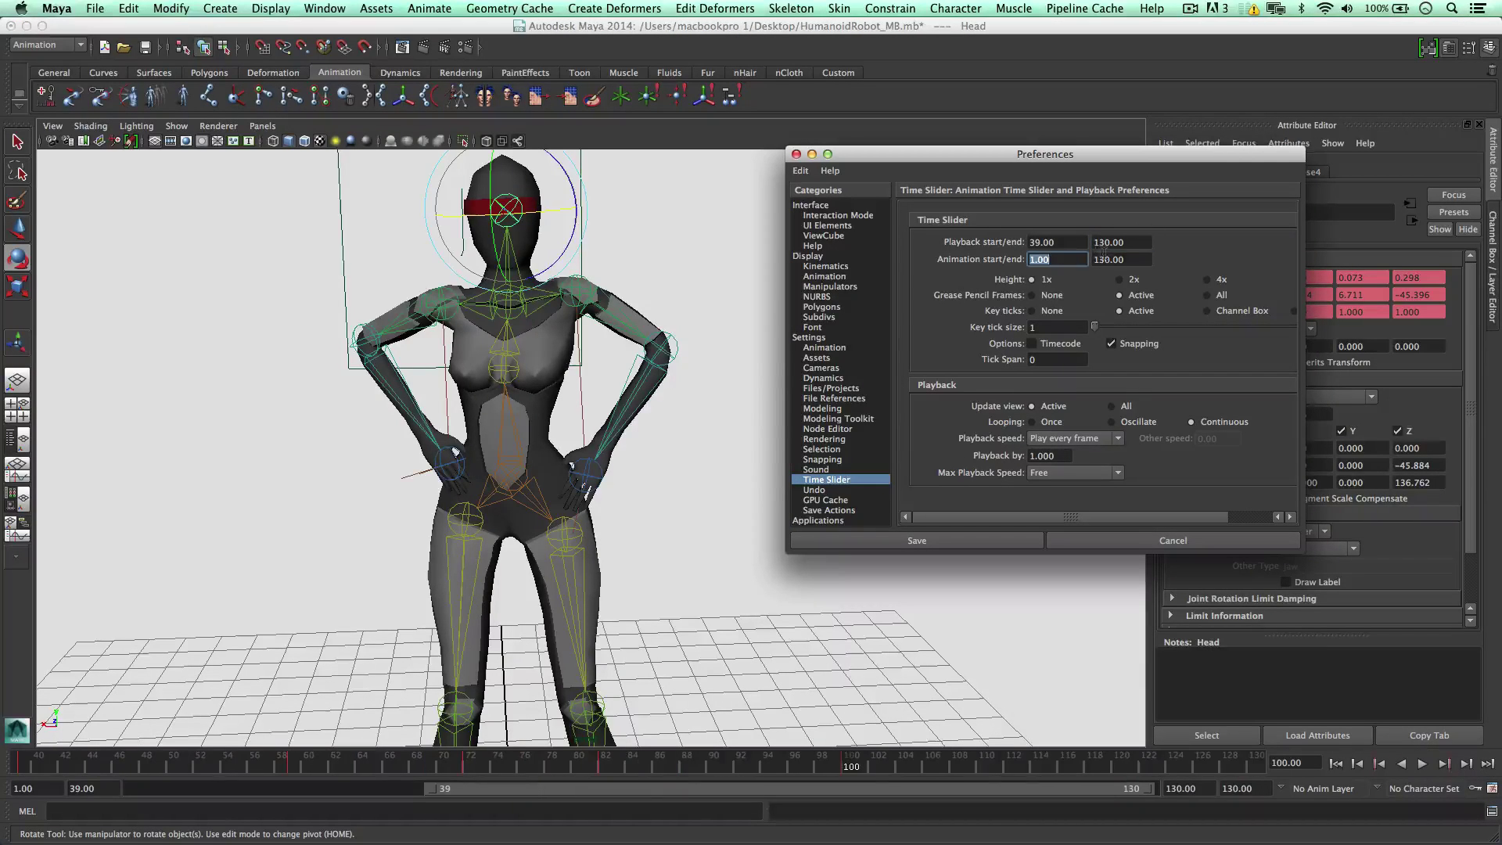
pyautogui.click(984, 541)
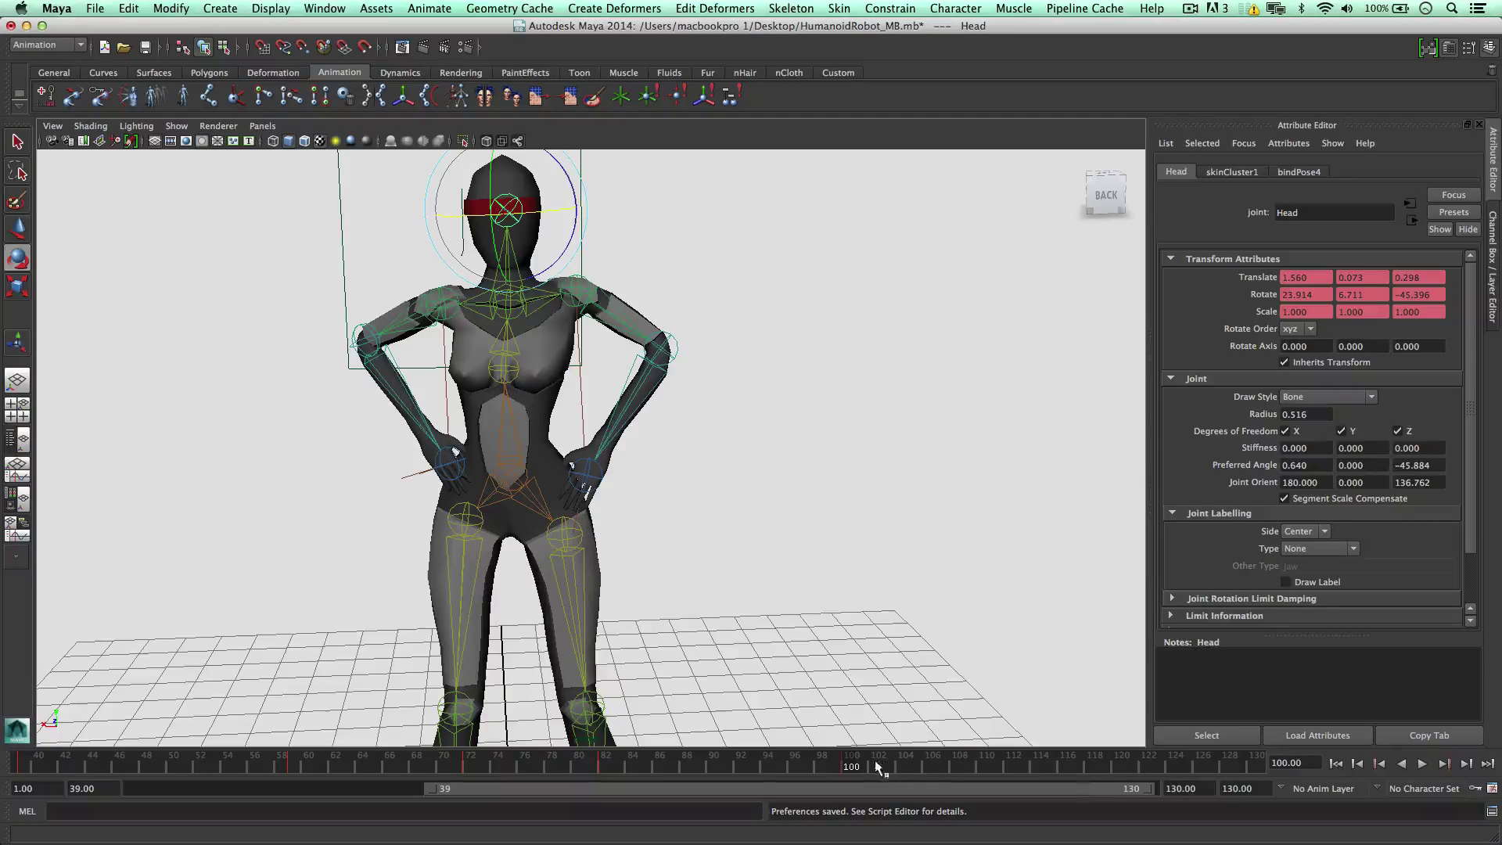
# Step: Play the extended animation through, bring the legs into view, and save the scene
pyautogui.click(1422, 764)
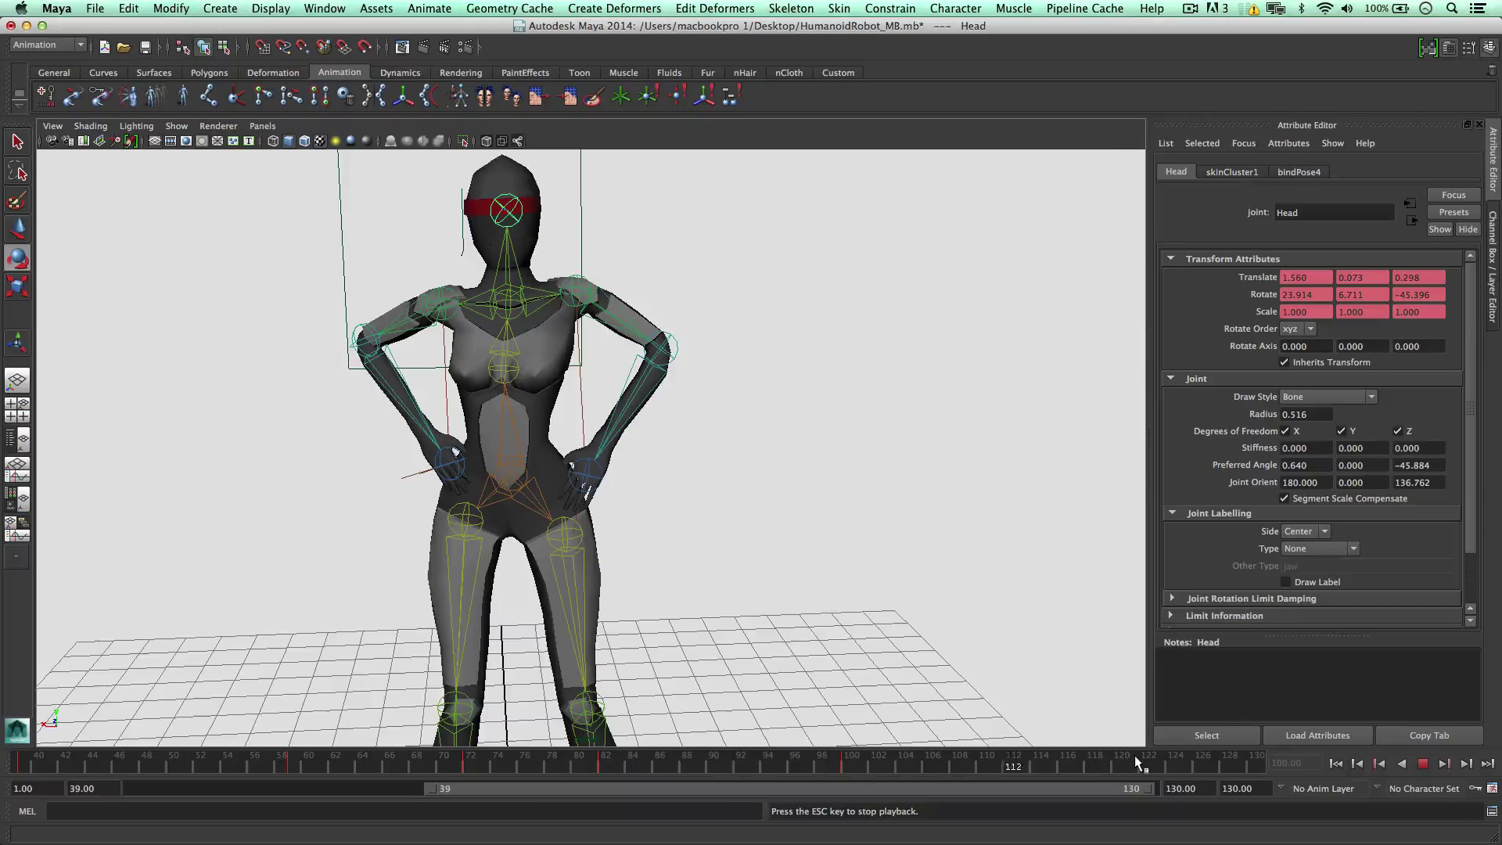
pyautogui.click(1422, 764)
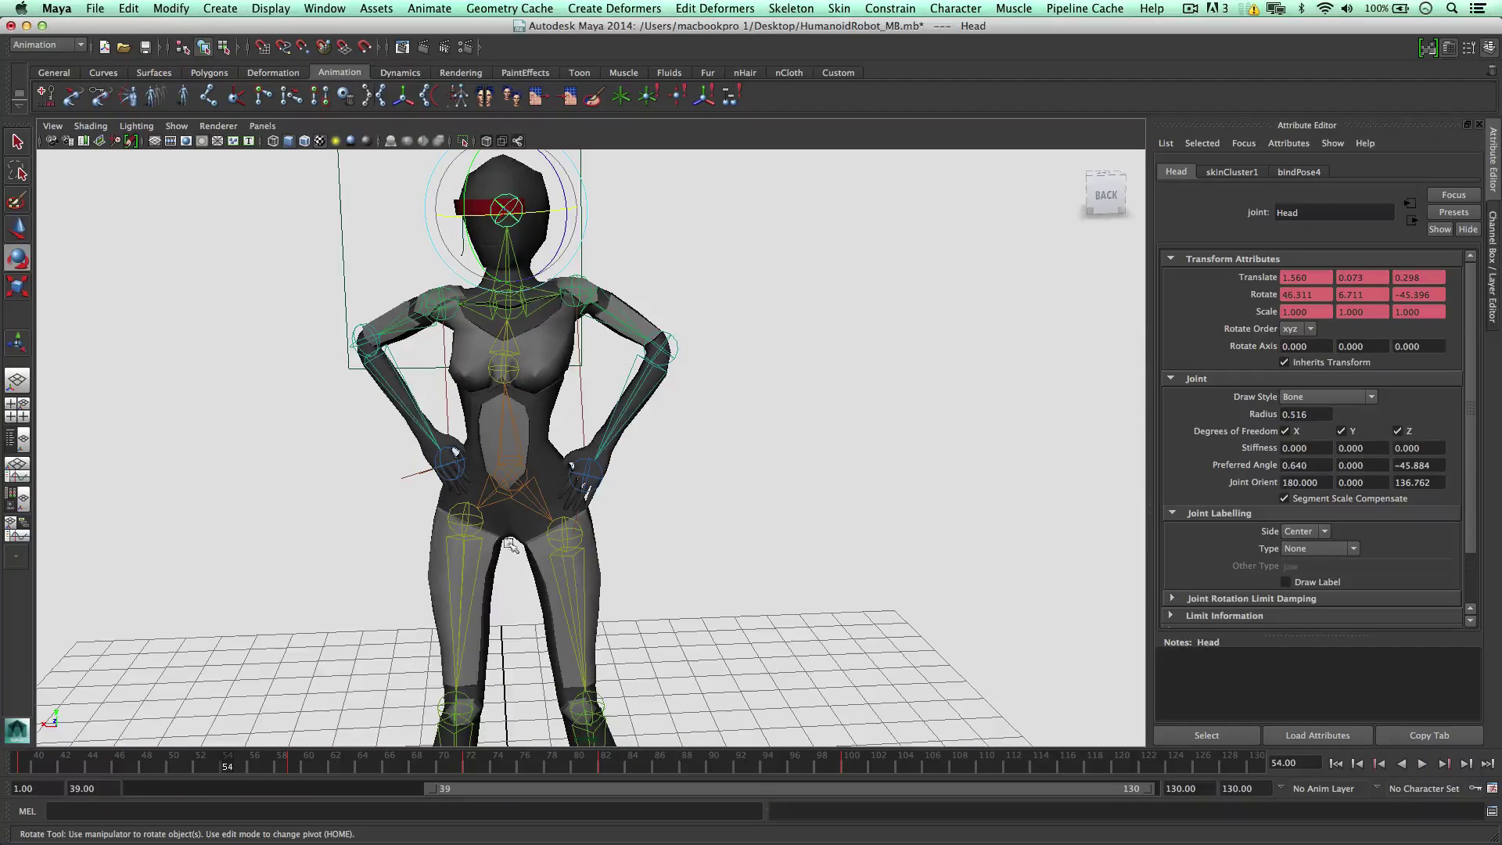
pyautogui.keyDown('alt'); pyautogui.moveTo(462, 527); pyautogui.dragTo(576, 557); pyautogui.keyUp('alt')
pyautogui.keyDown('alt'); pyautogui.moveTo(576, 557); pyautogui.dragTo(625, 409, button='middle'); pyautogui.keyUp('alt')
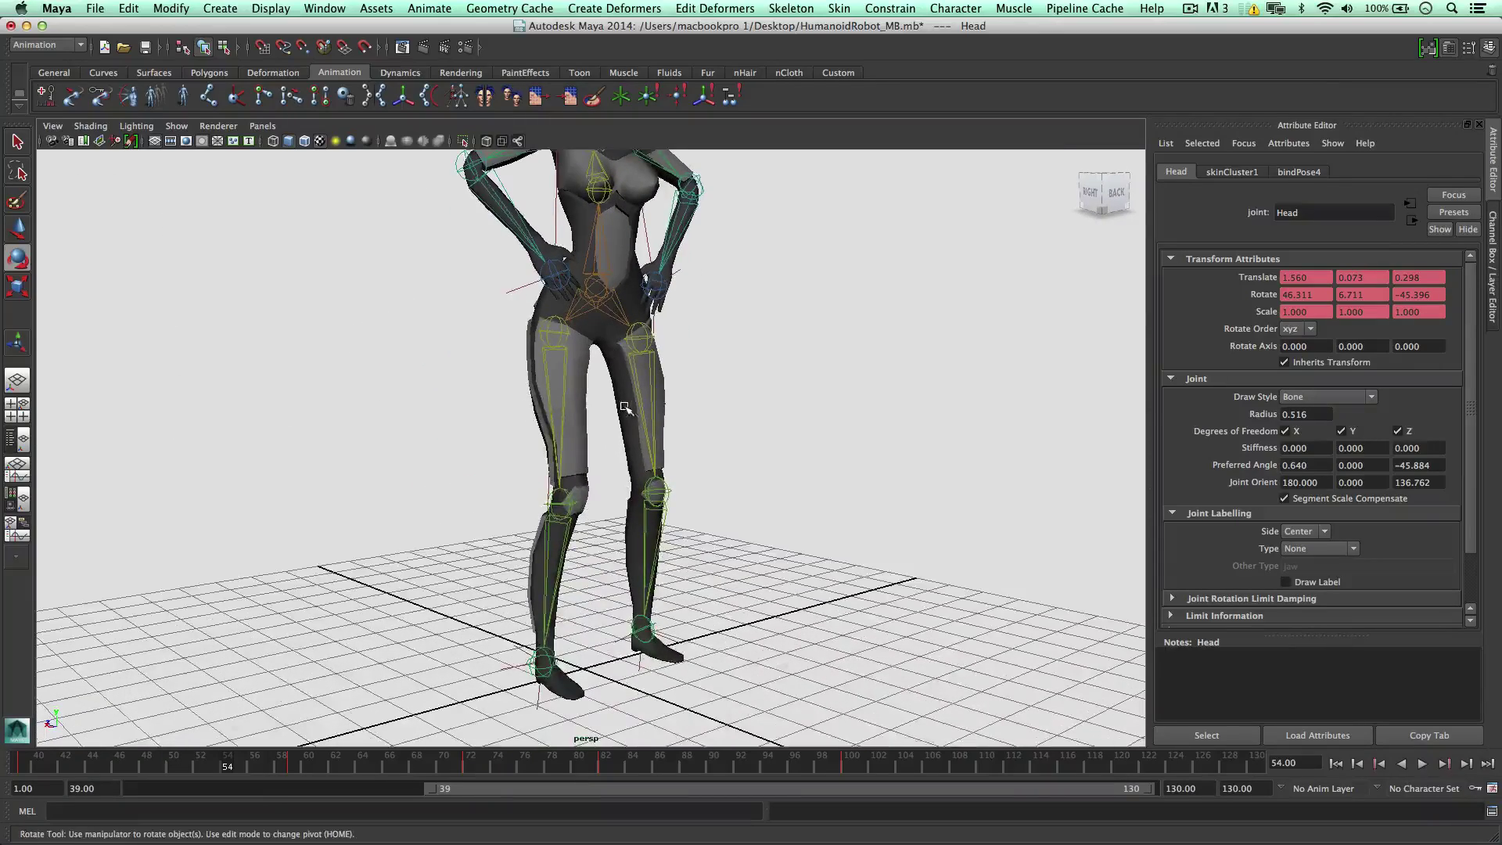
pyautogui.press('super+s')
# Step: Select the left leg's IK handle, IKhandle_LLeg, and key it at frame 39
pyautogui.moveTo(521, 652); pyautogui.dragTo(556, 682)
pyautogui.keyDown('alt'); pyautogui.moveTo(555, 682); pyautogui.dragTo(146, 748); pyautogui.keyUp('alt')
pyautogui.press('w')
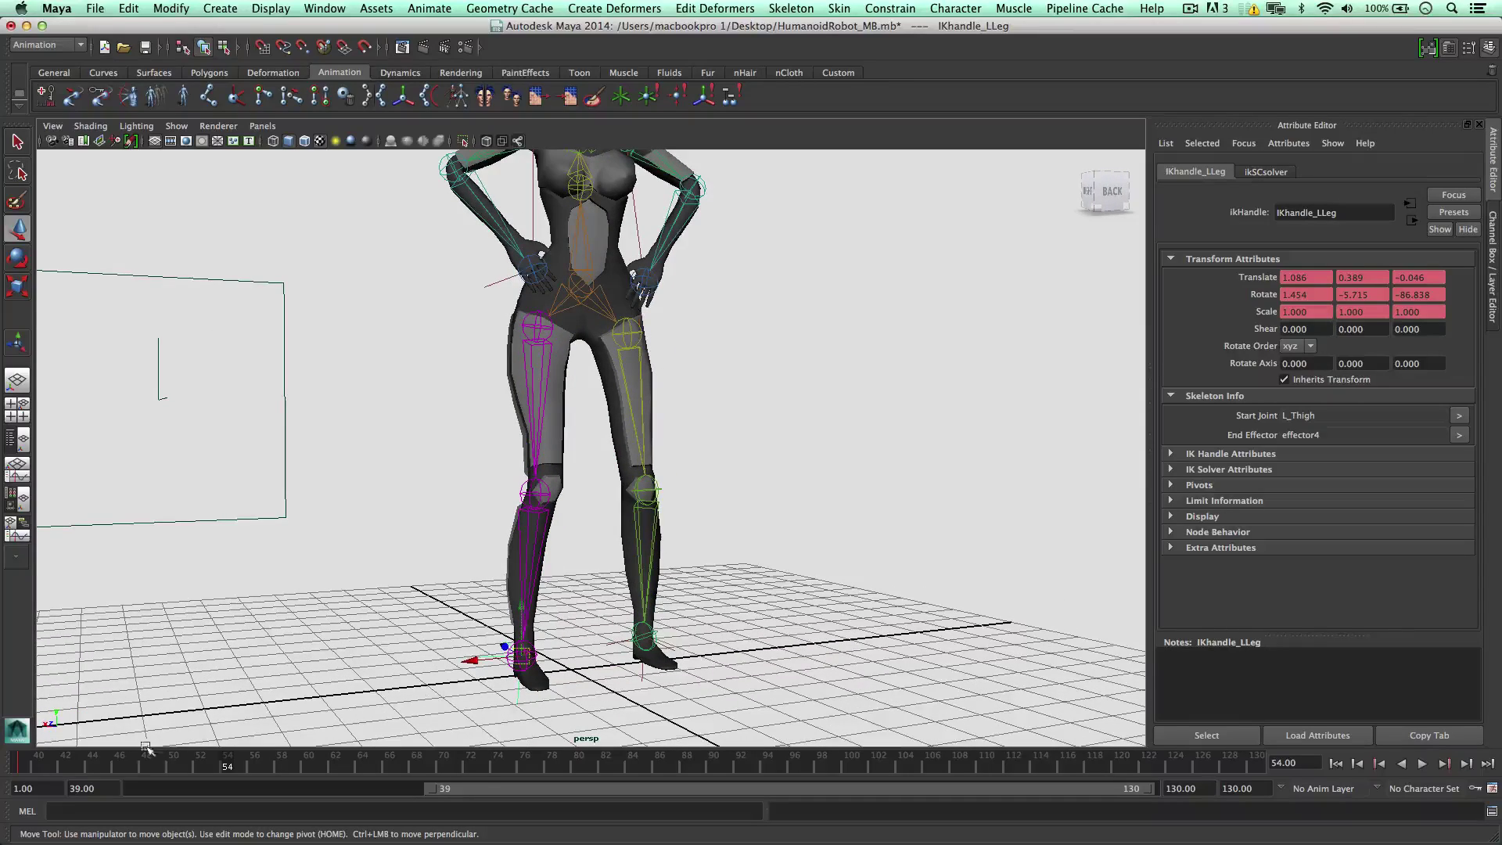
pyautogui.click(23, 770)
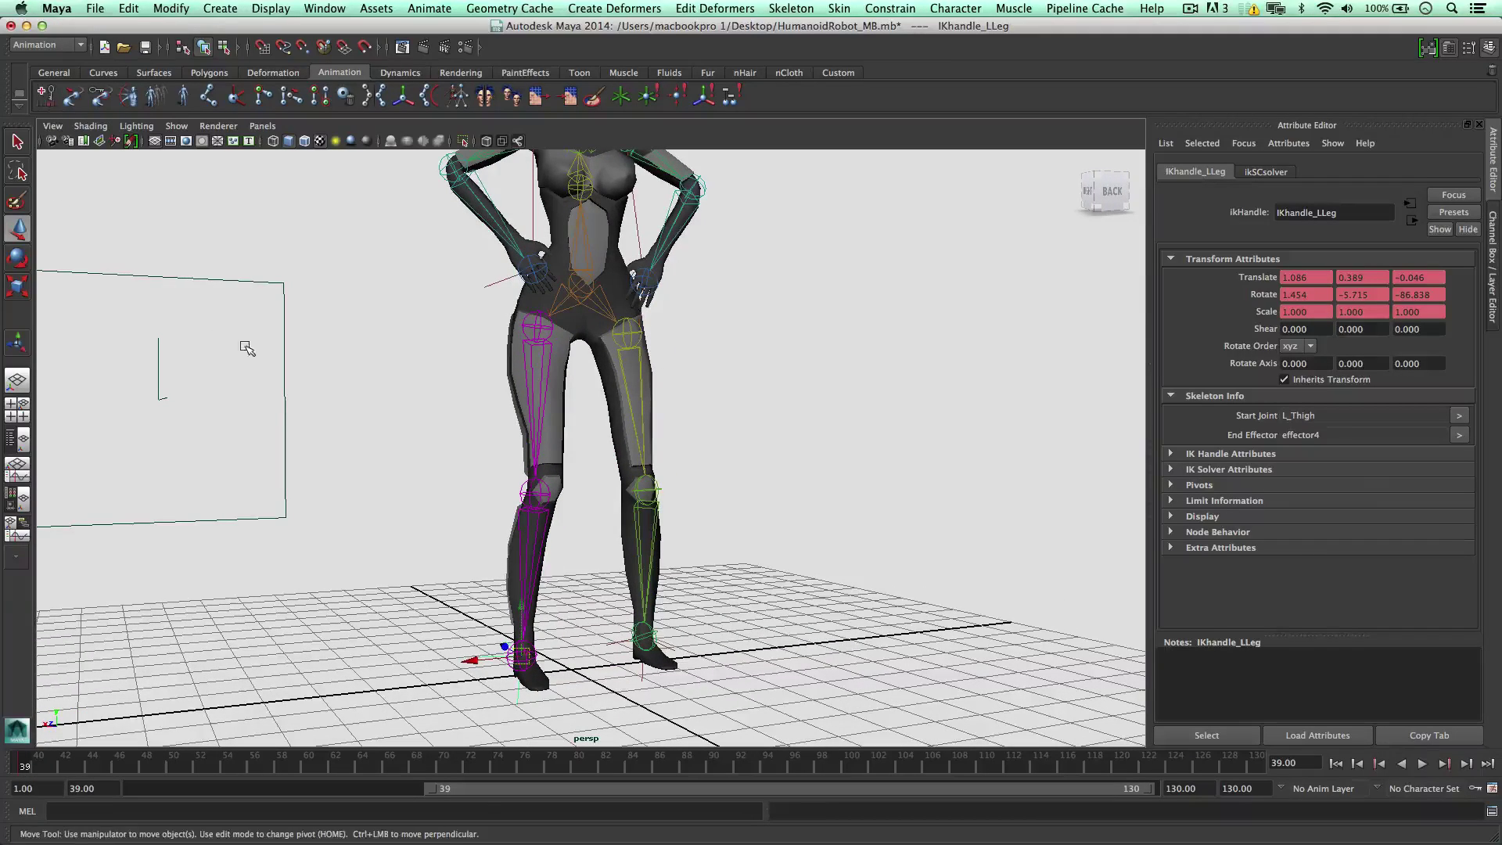
pyautogui.press('s')
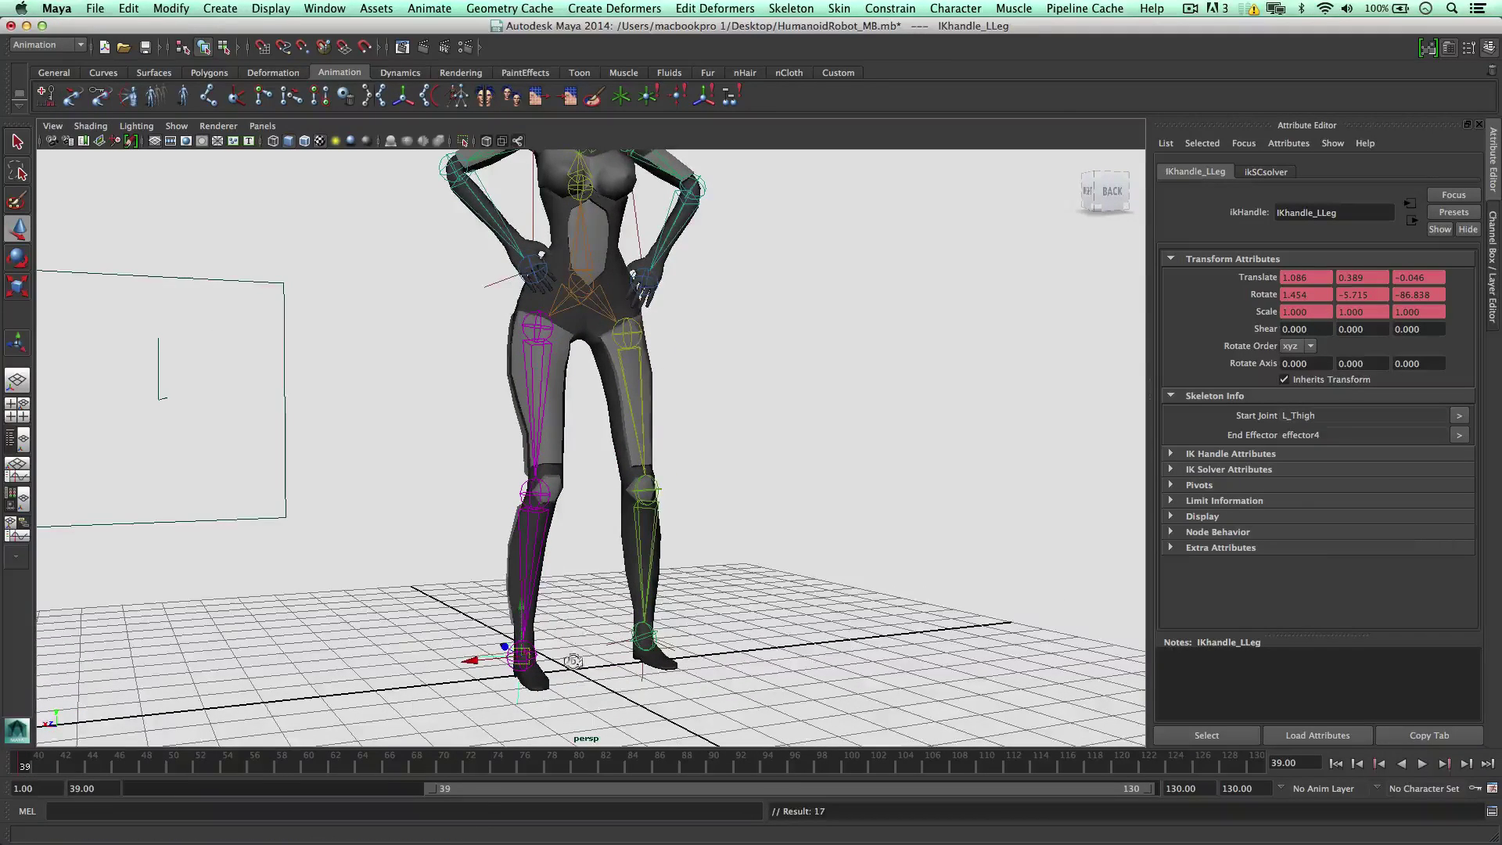
# Step: Move the left foot forward with IKhandle_LLeg to about 1.08, 0.51, -1.42, keying it at frame 39 and again at frame 64
pyautogui.keyDown('alt'); pyautogui.moveTo(573, 661); pyautogui.dragTo(219, 741); pyautogui.keyUp('alt')
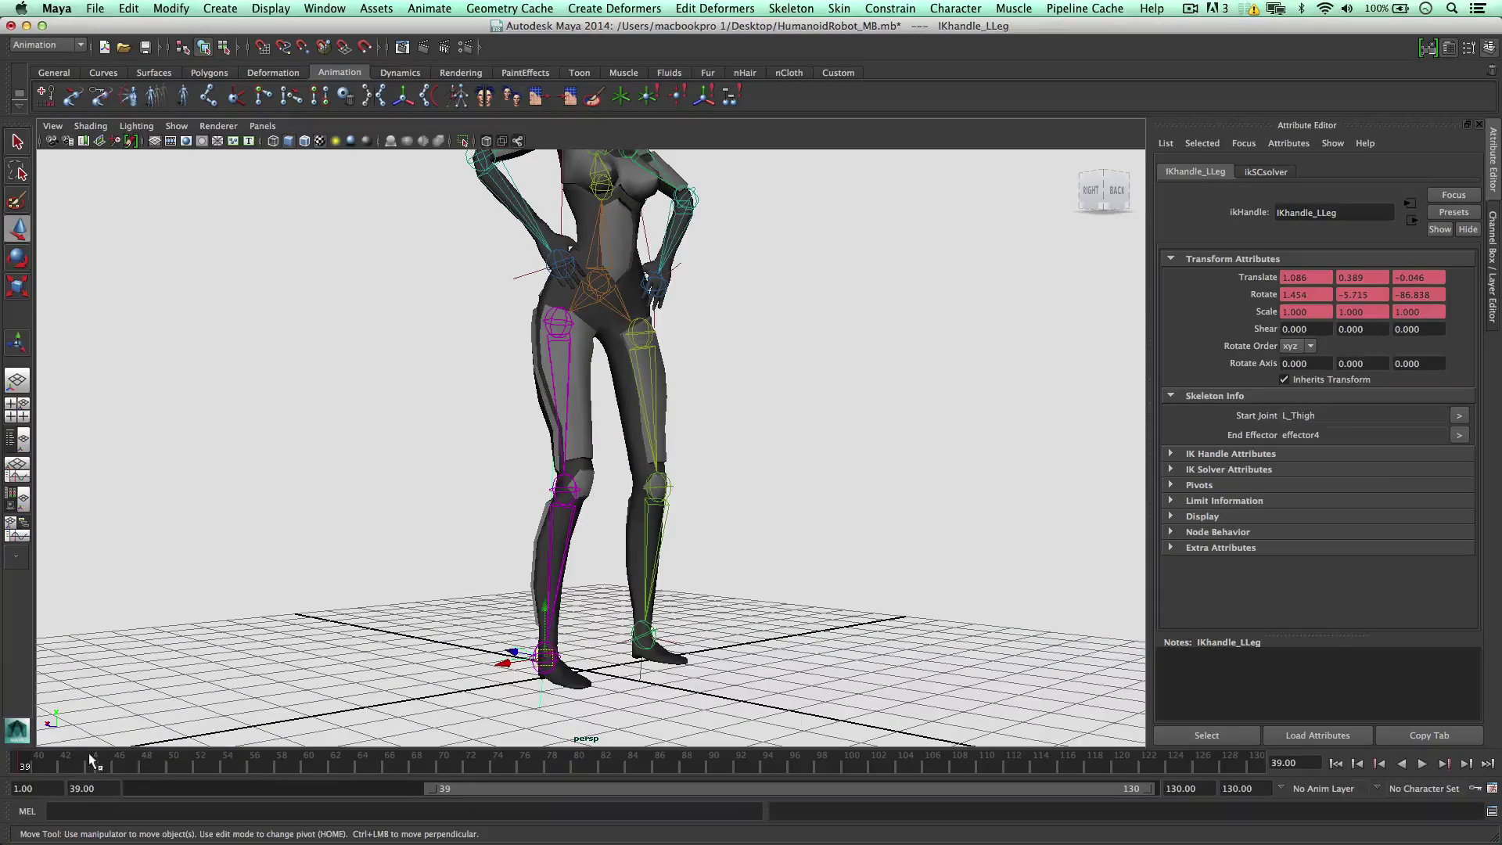
pyautogui.keyDown('alt'); pyautogui.moveTo(388, 698); pyautogui.dragTo(643, 574); pyautogui.keyUp('alt')
pyautogui.press('s')
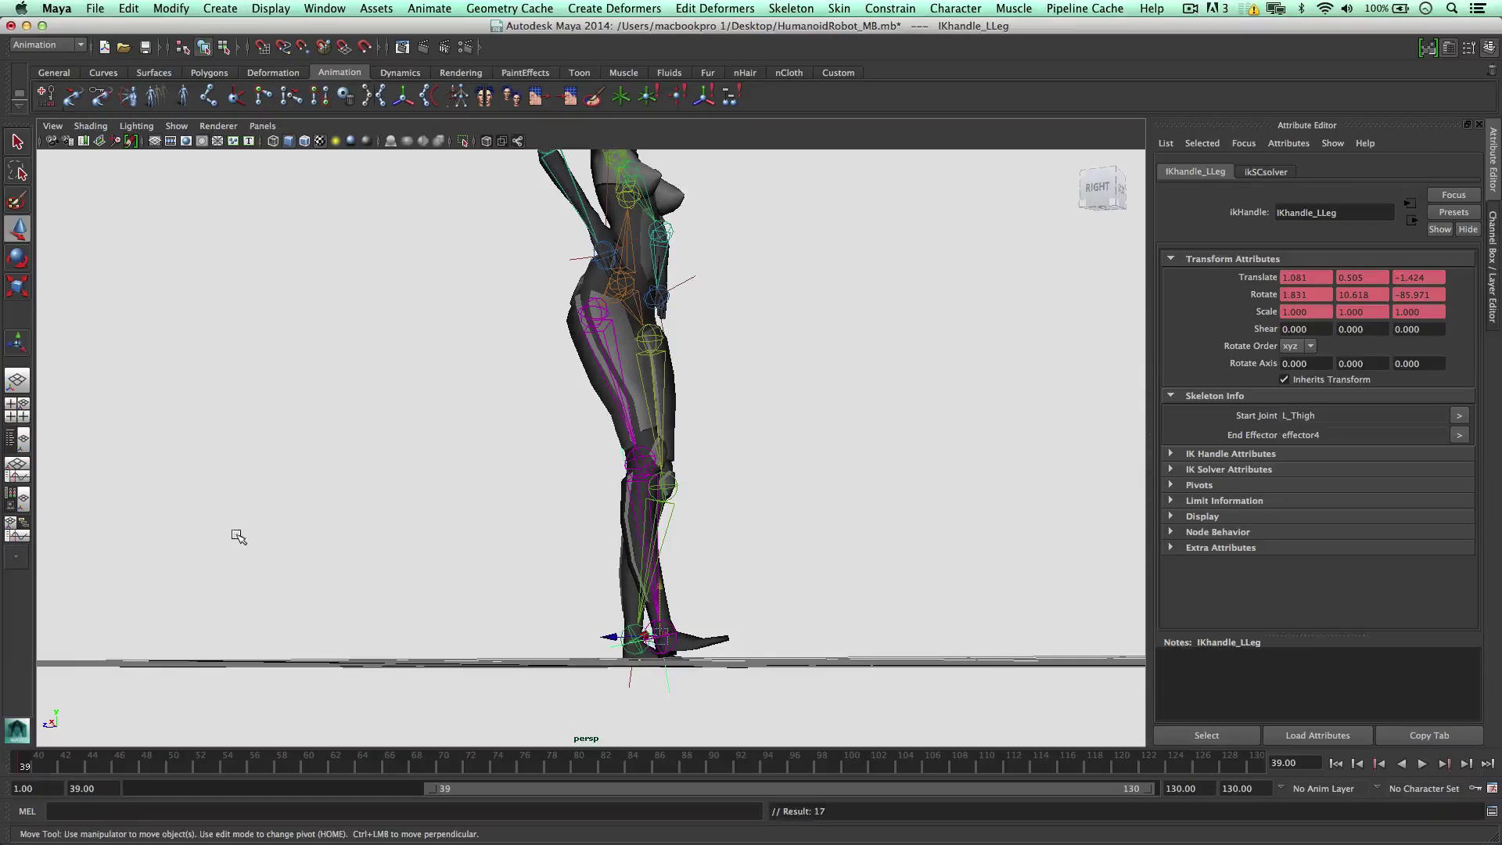
pyautogui.hotkey('alt', 'v')
pyautogui.hotkey('alt', 'v')
pyautogui.click(49, 97)
# Step: Rotate the left foot joint L_Foot to about -38.64, -22.26, -11.83 and key it at frame 64
pyautogui.scroll(4, 637, 580)
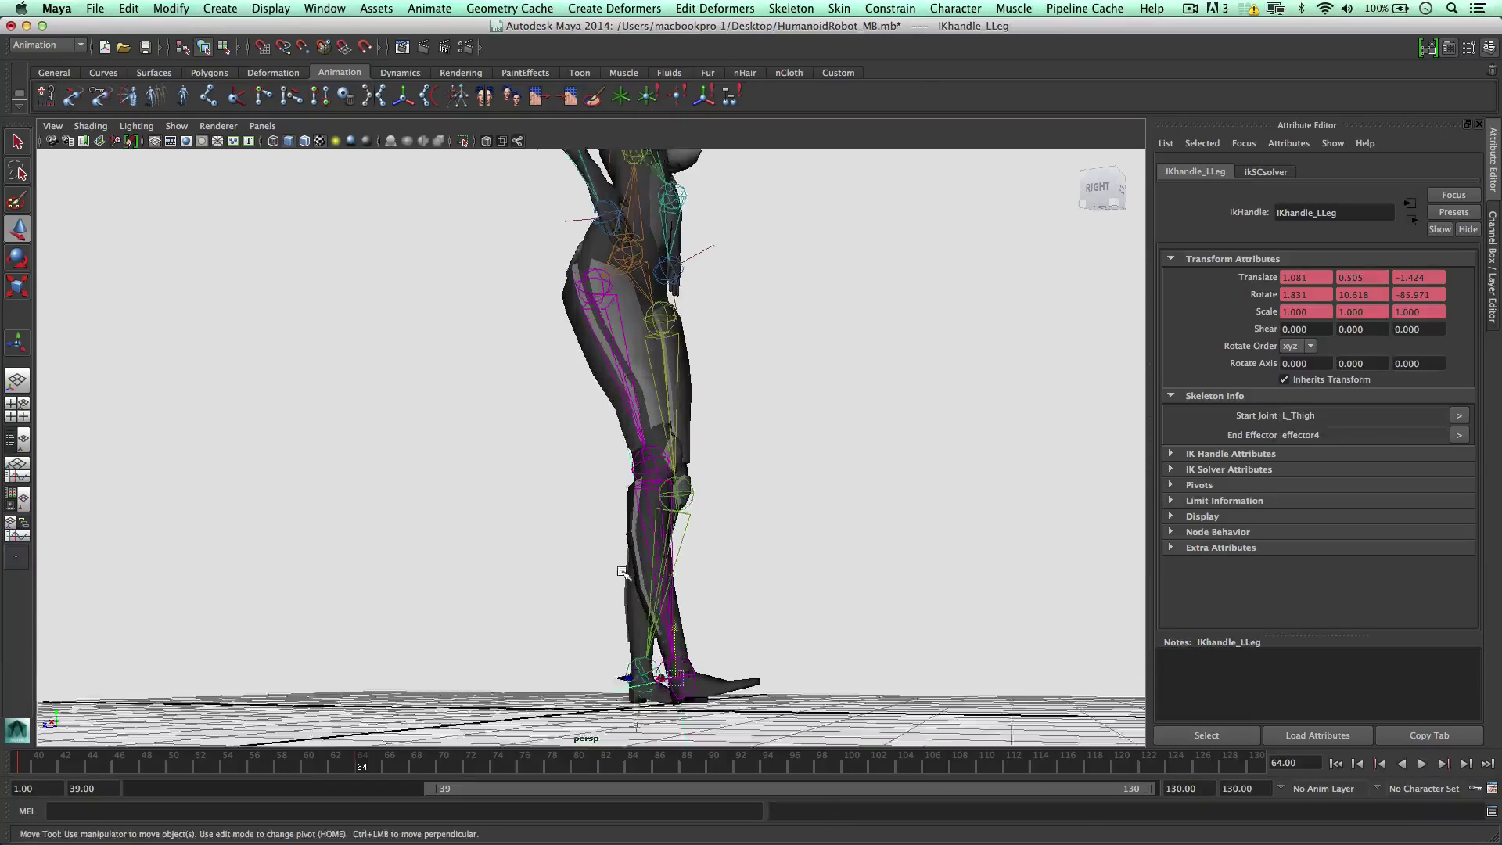
pyautogui.keyDown('alt'); pyautogui.moveTo(646, 583); pyautogui.dragTo(555, 417, button='middle'); pyautogui.keyUp('alt')
pyautogui.keyDown('alt'); pyautogui.moveTo(556, 419); pyautogui.dragTo(639, 630); pyautogui.keyUp('alt')
pyautogui.click(618, 591)
pyautogui.press('e')
pyautogui.hotkey('ctrl', 'z')
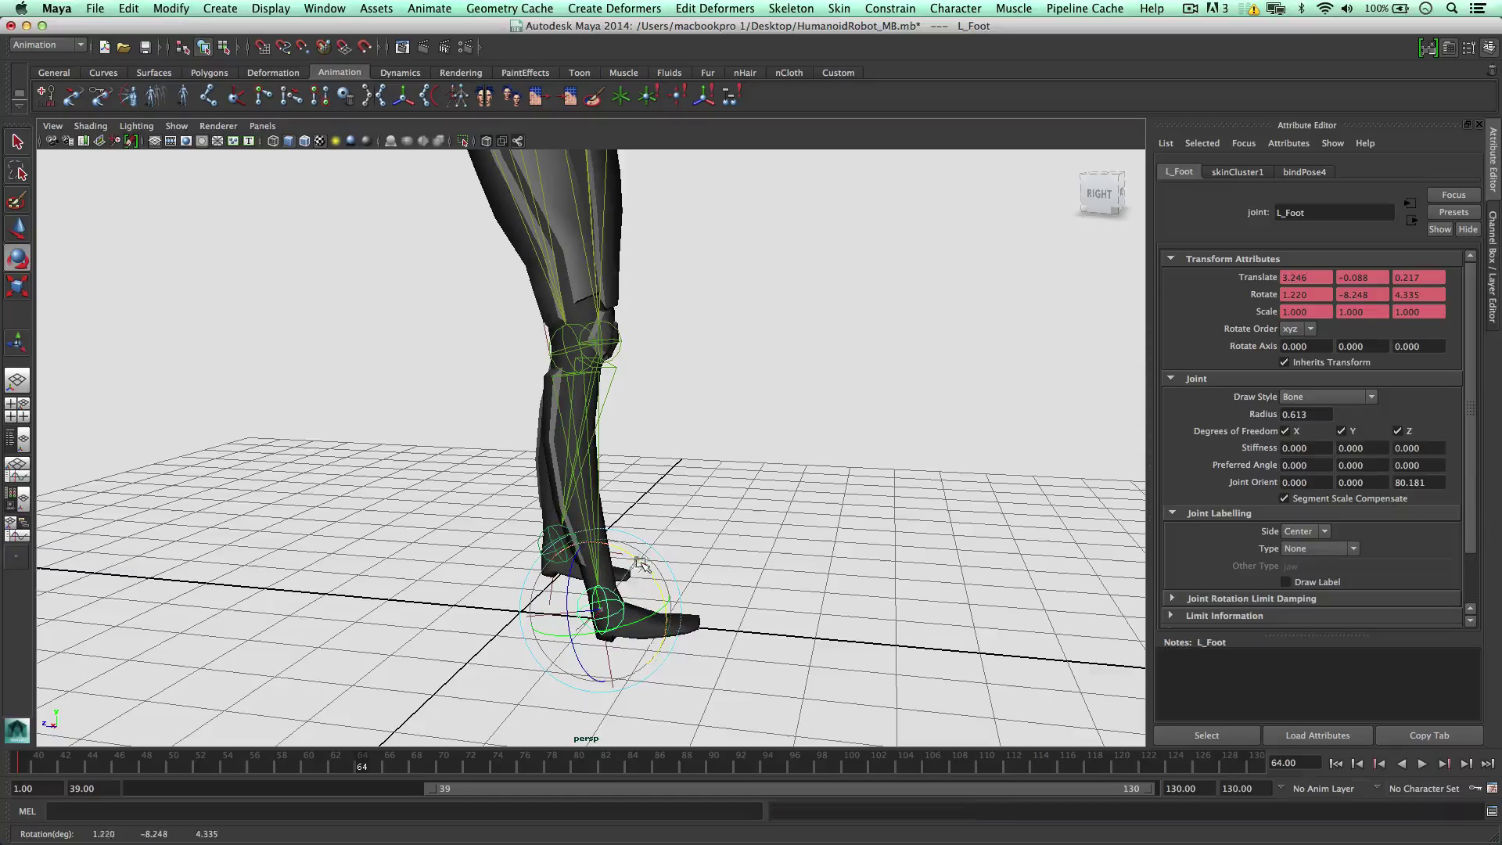
pyautogui.moveTo(629, 572); pyautogui.dragTo(549, 516)
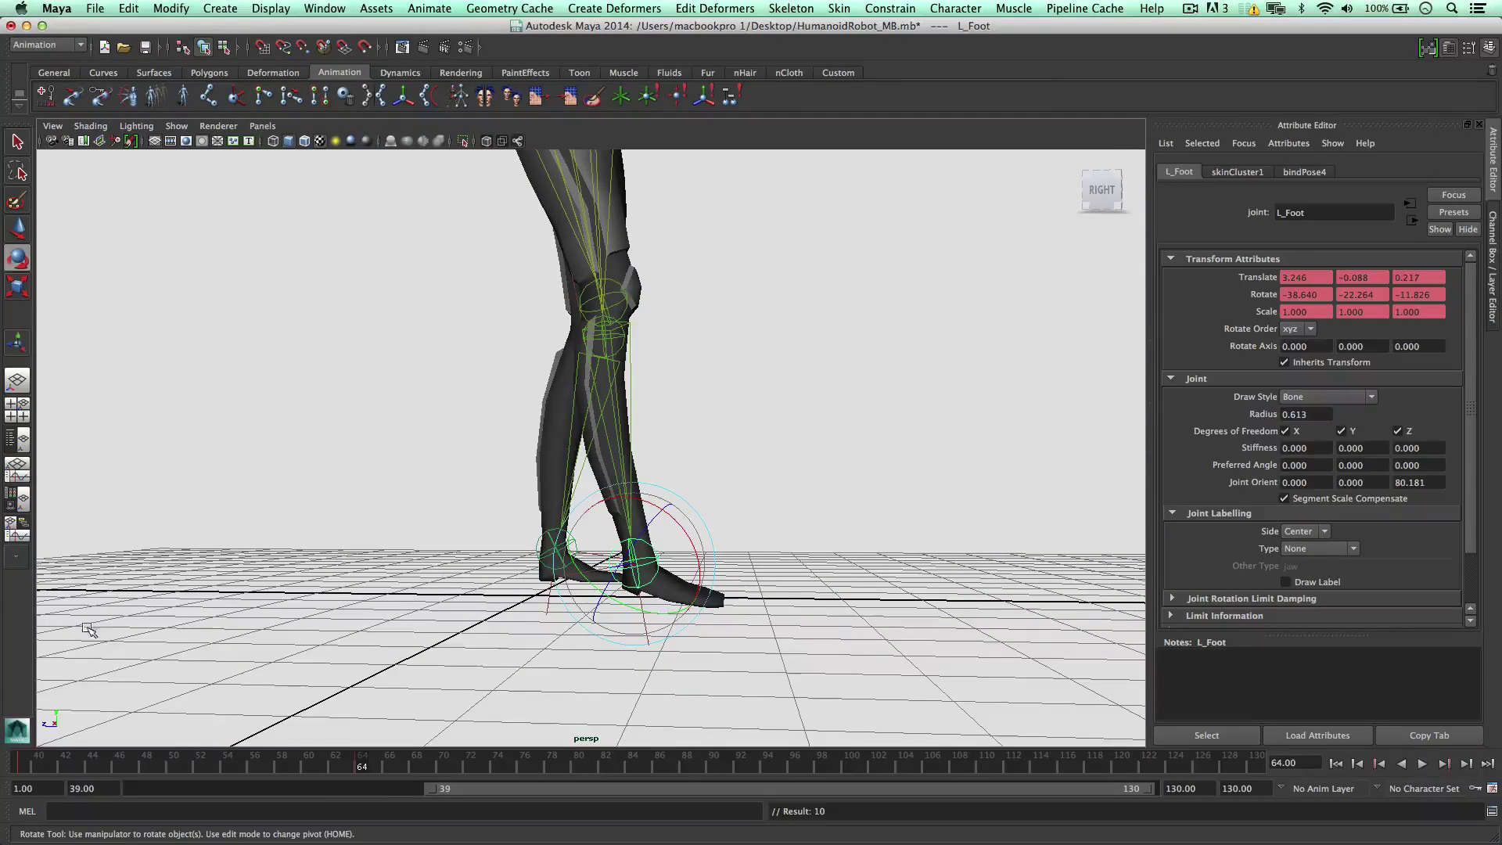
# Step: At frame 80, move IKhandle_LLeg back to about 1.08, 0.55, 1.05 and key the left leg's pose
pyautogui.hotkey('alt', 'v')
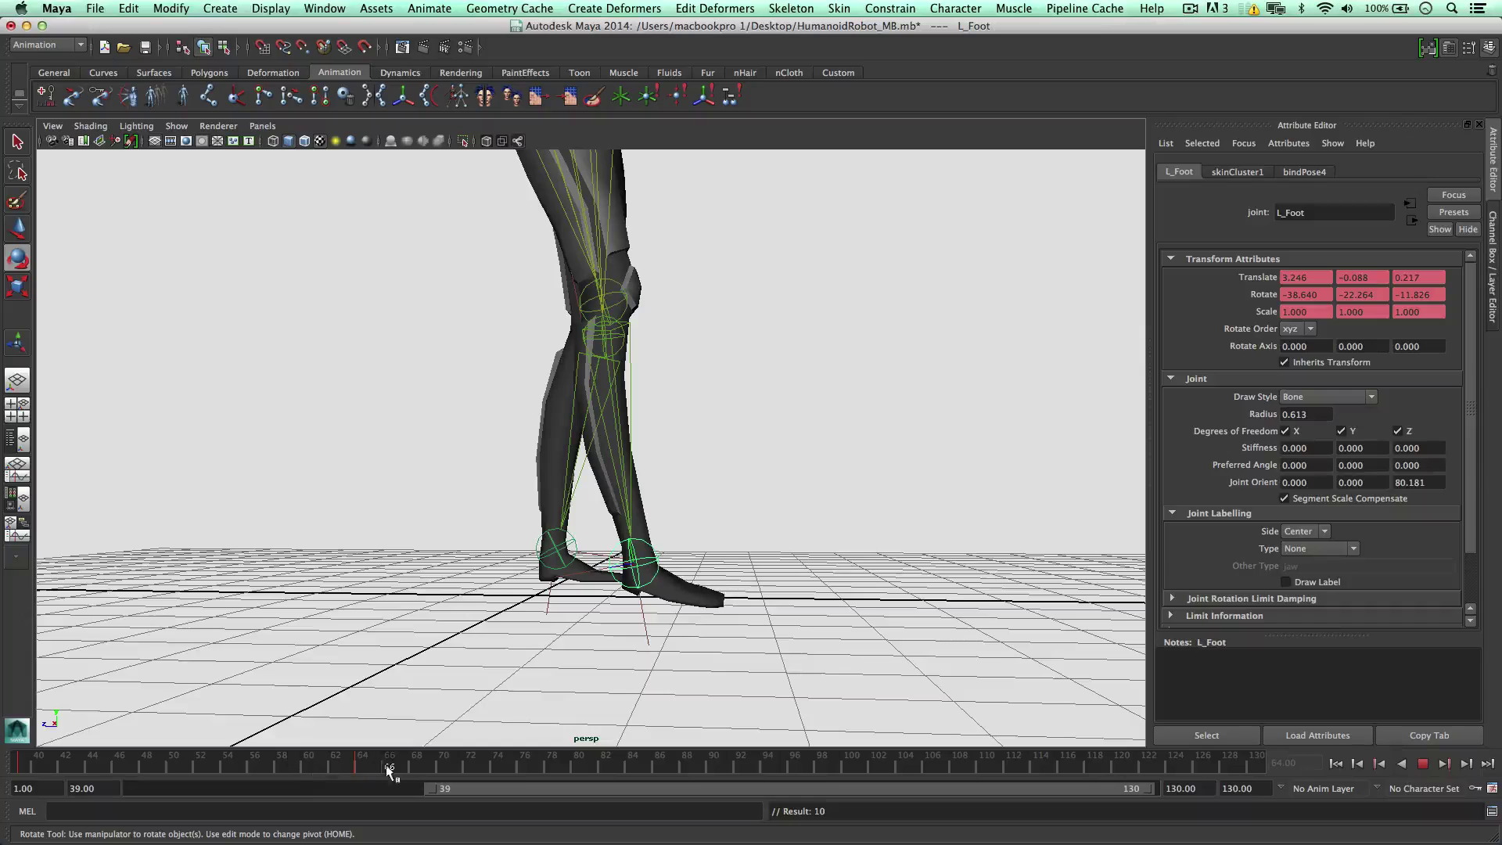
pyautogui.hotkey('alt', 'v')
pyautogui.keyDown('alt'); pyautogui.moveTo(536, 326); pyautogui.dragTo(630, 375); pyautogui.keyUp('alt')
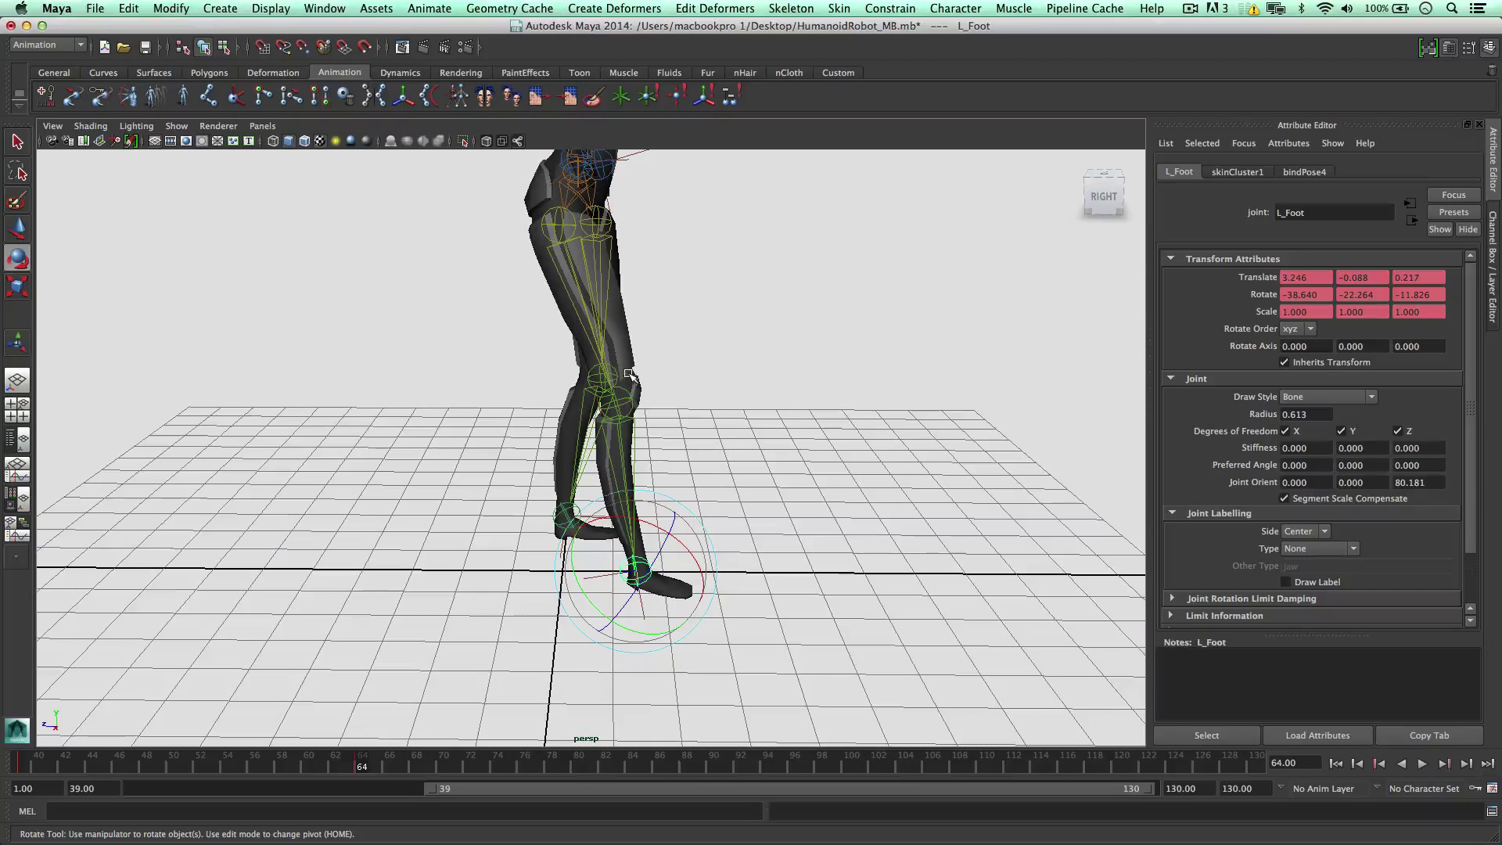
pyautogui.hotkey('alt', 'v')
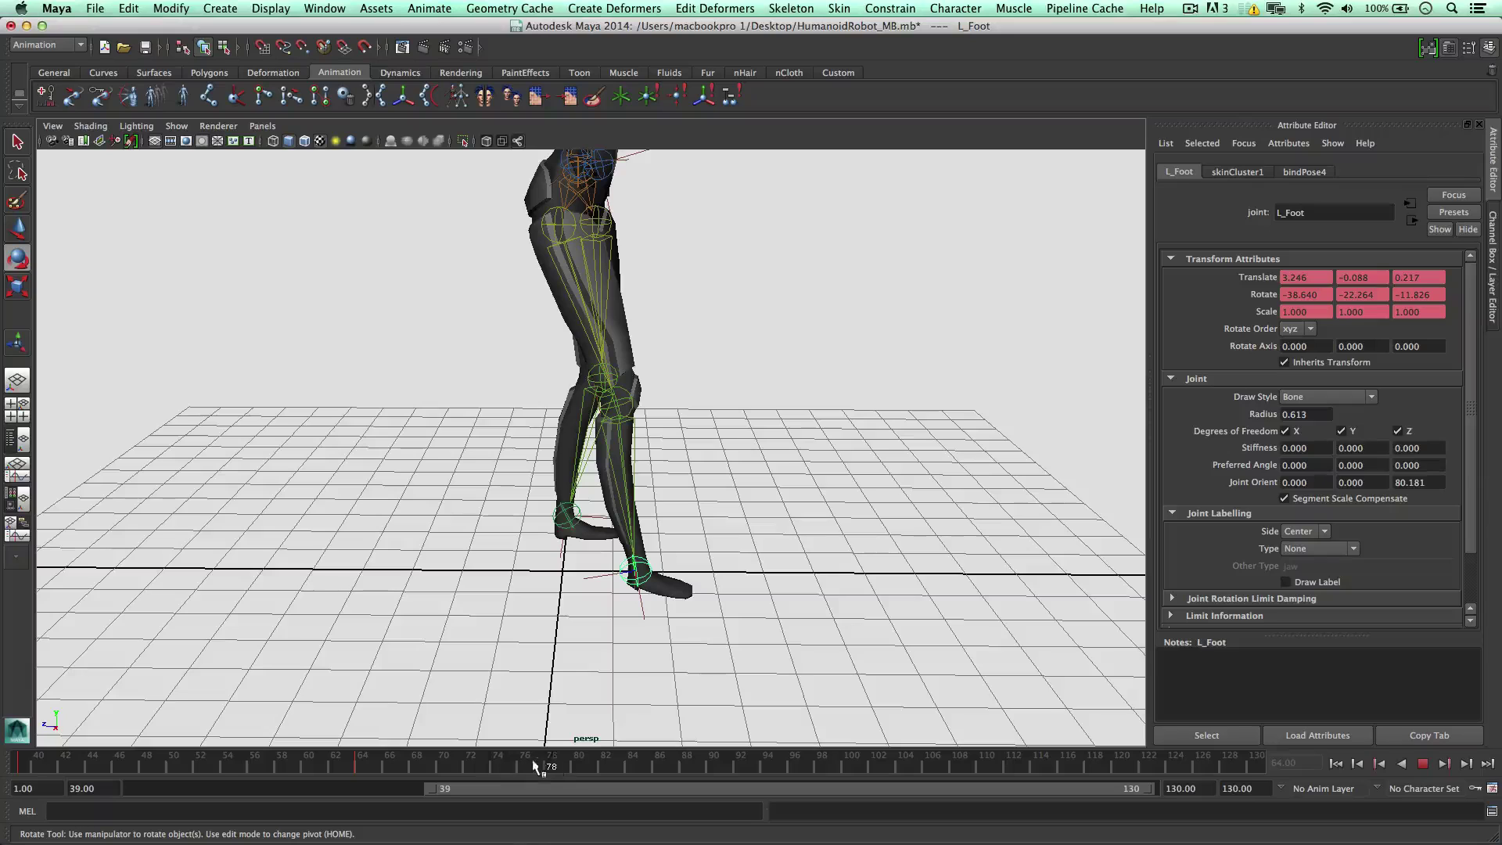
pyautogui.hotkey('alt', 'v')
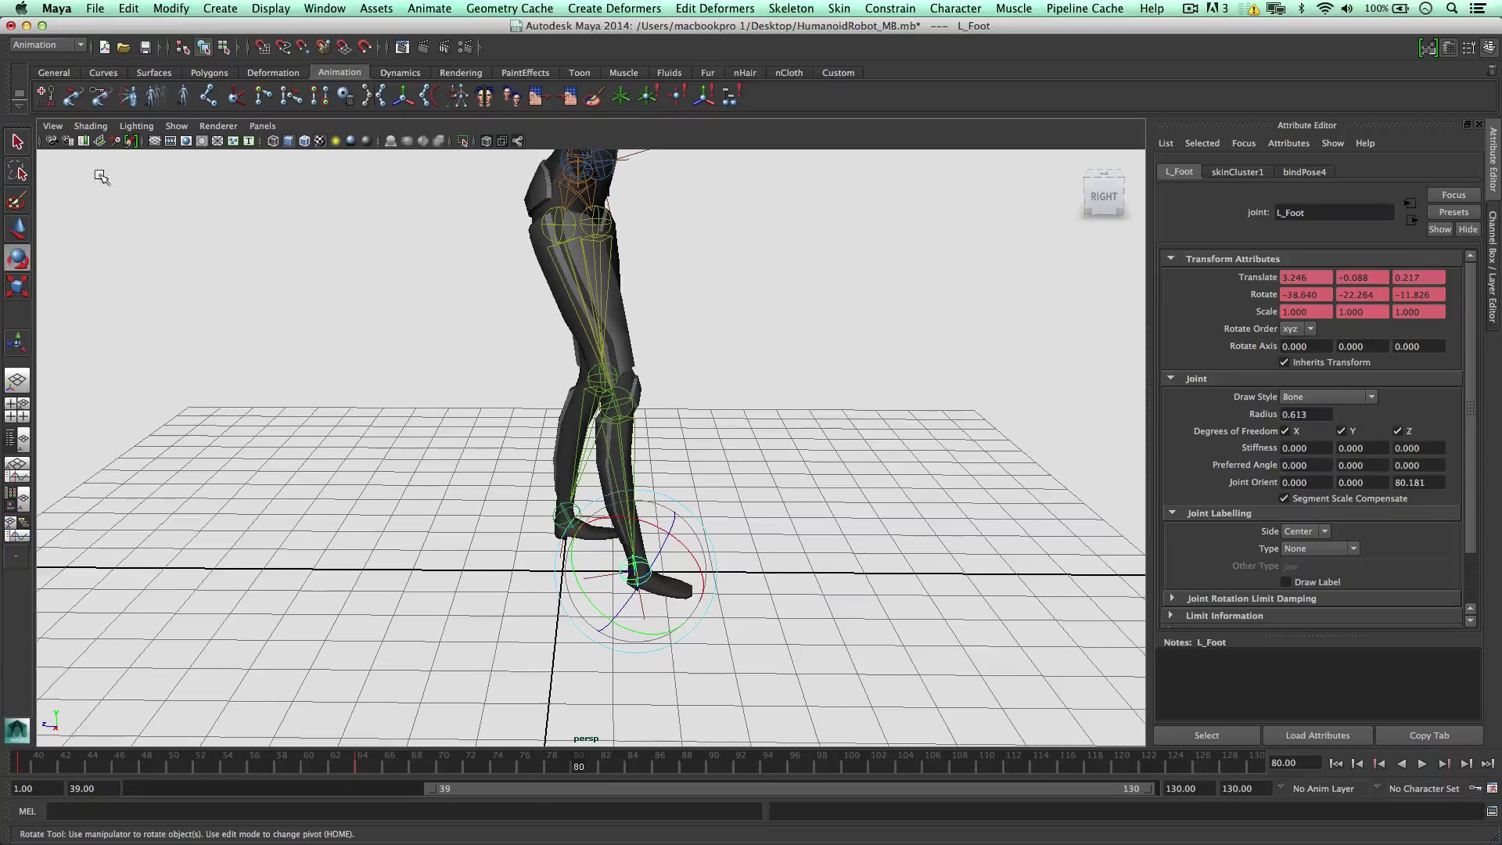
pyautogui.press('w')
pyautogui.click(636, 573)
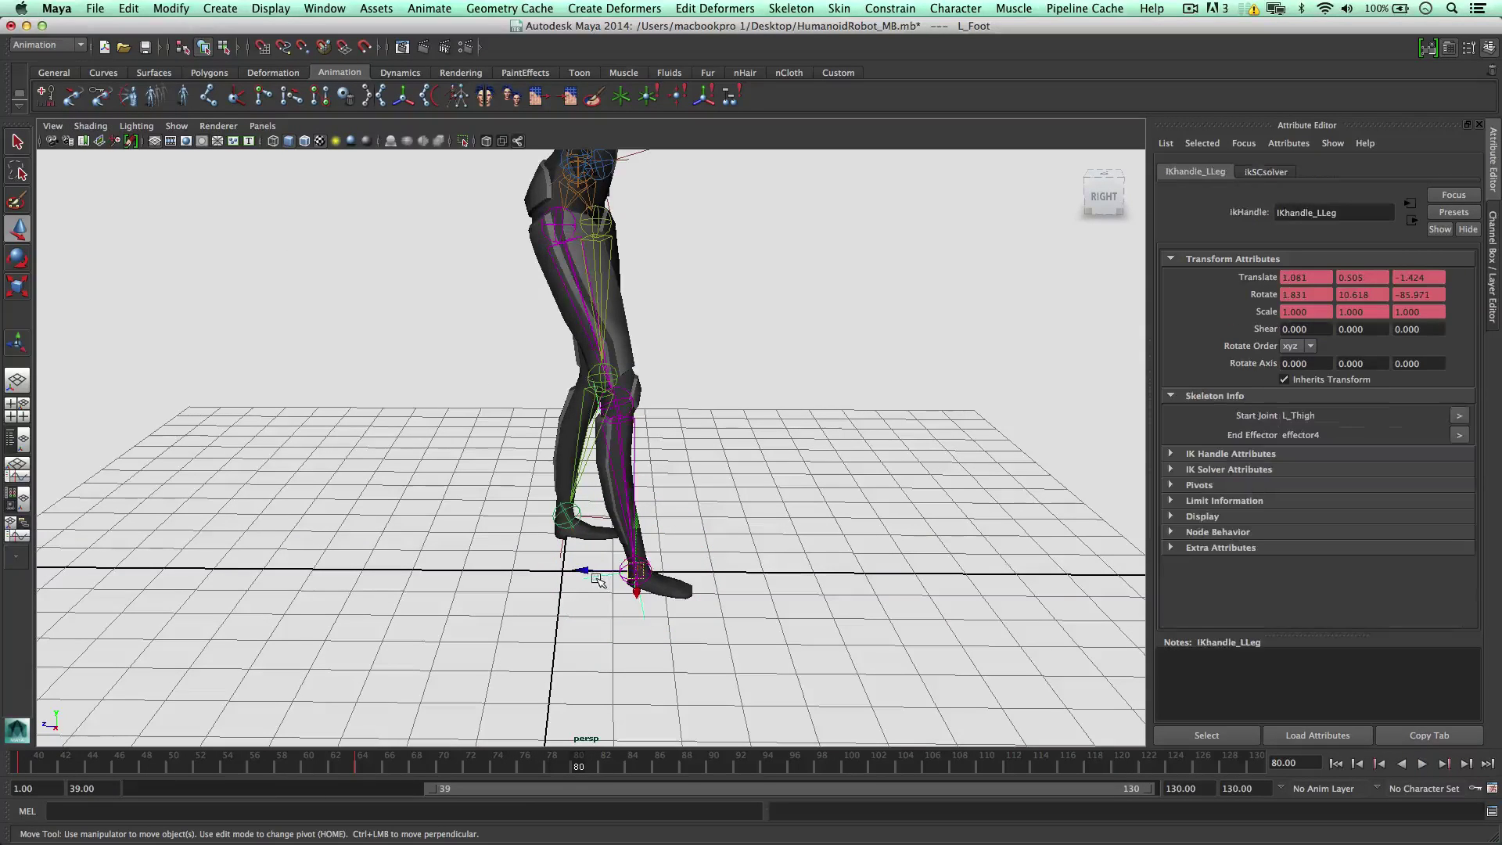
pyautogui.moveTo(604, 573); pyautogui.dragTo(457, 569)
pyautogui.moveTo(503, 523); pyautogui.dragTo(503, 519)
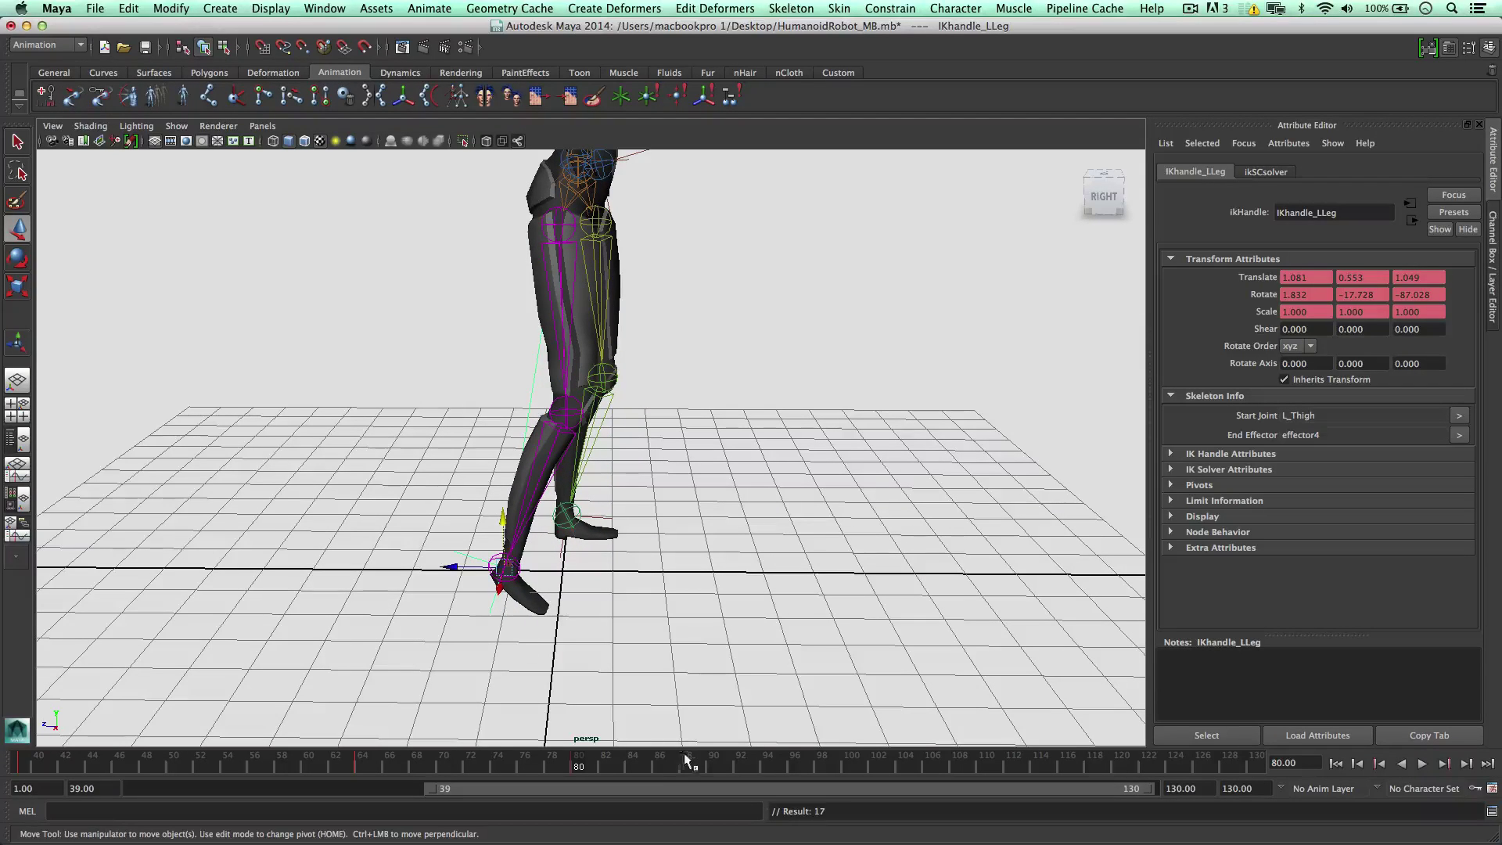
# Step: At frame 90, shift IKhandle_LLeg outward to about 1.30, 0.55, 1.05 and key it
pyautogui.hotkey('alt', 'v')
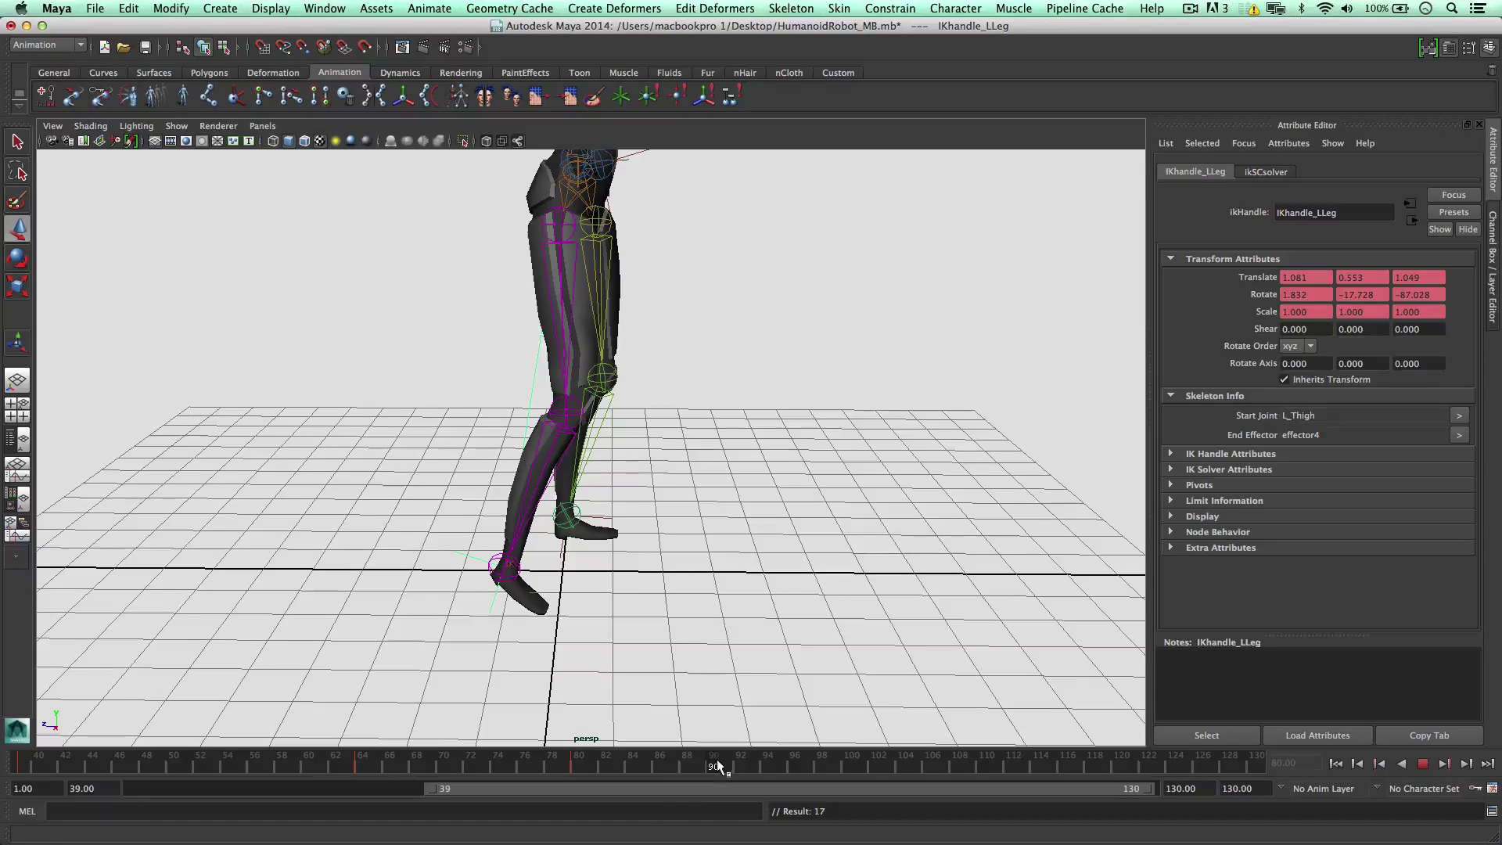
pyautogui.click(716, 759)
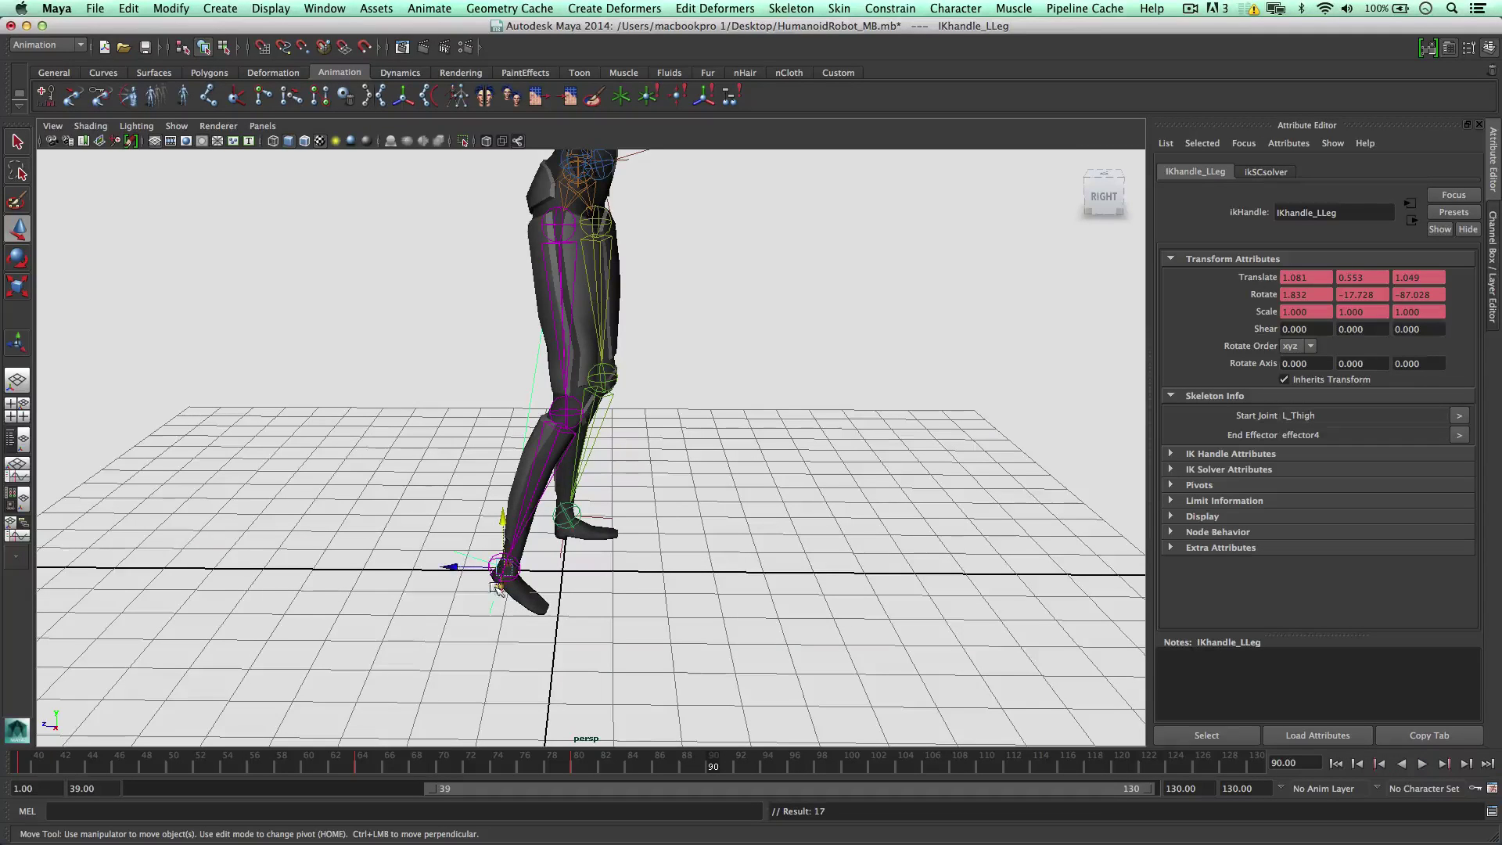
pyautogui.click(499, 589)
pyautogui.press('super+z')
pyautogui.keyDown('alt'); pyautogui.moveTo(637, 595); pyautogui.dragTo(525, 514); pyautogui.keyUp('alt')
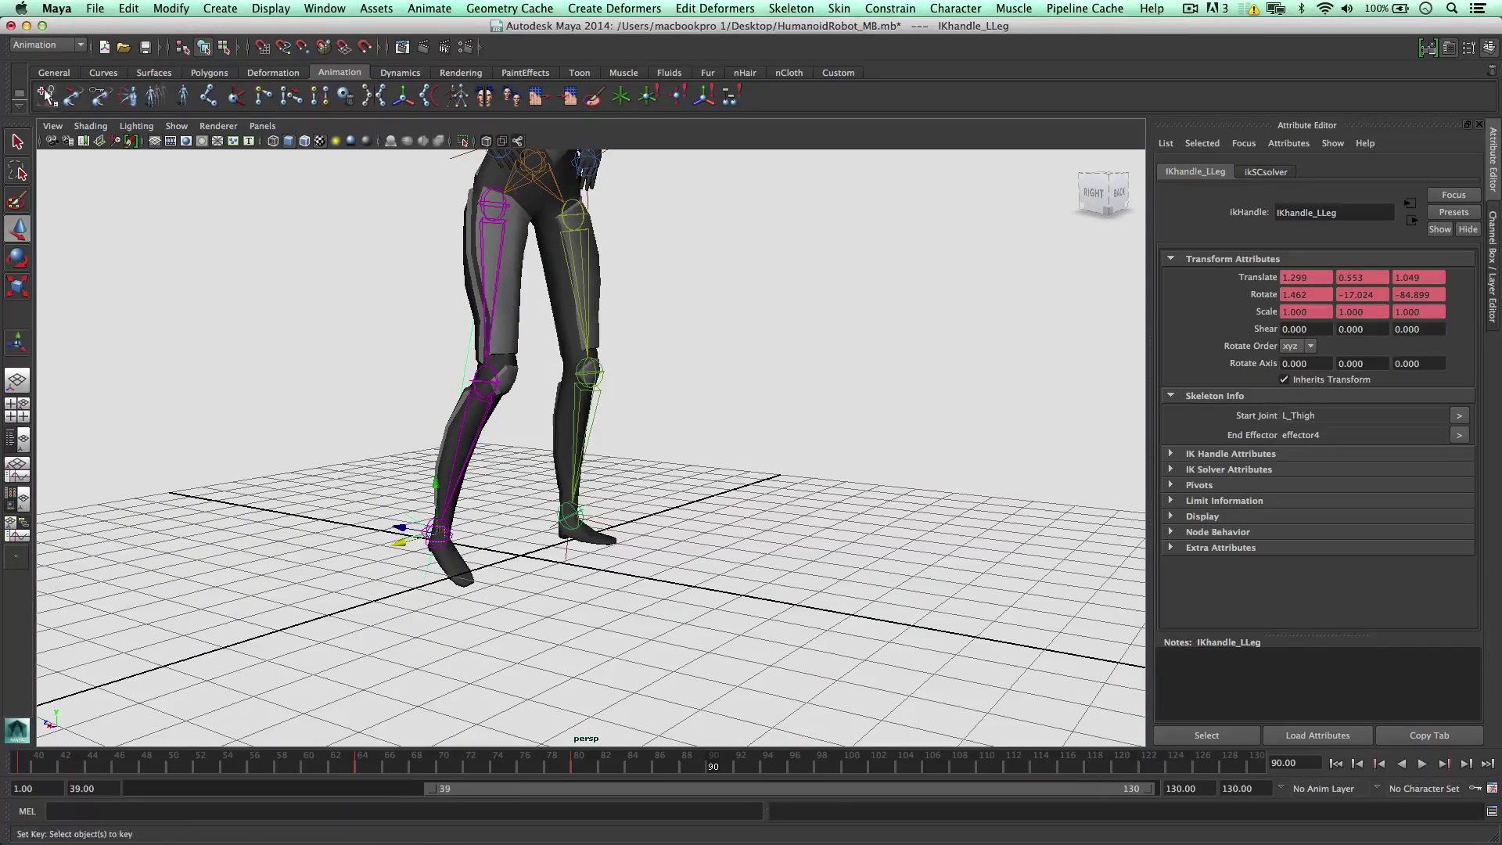
pyautogui.click(46, 96)
# Step: Rotate the L_Foot joint to about -25.27, 11.80, 26.16 and key it at frame 90
pyautogui.click(491, 585)
pyautogui.scroll(4, 459, 553)
pyautogui.click(368, 558)
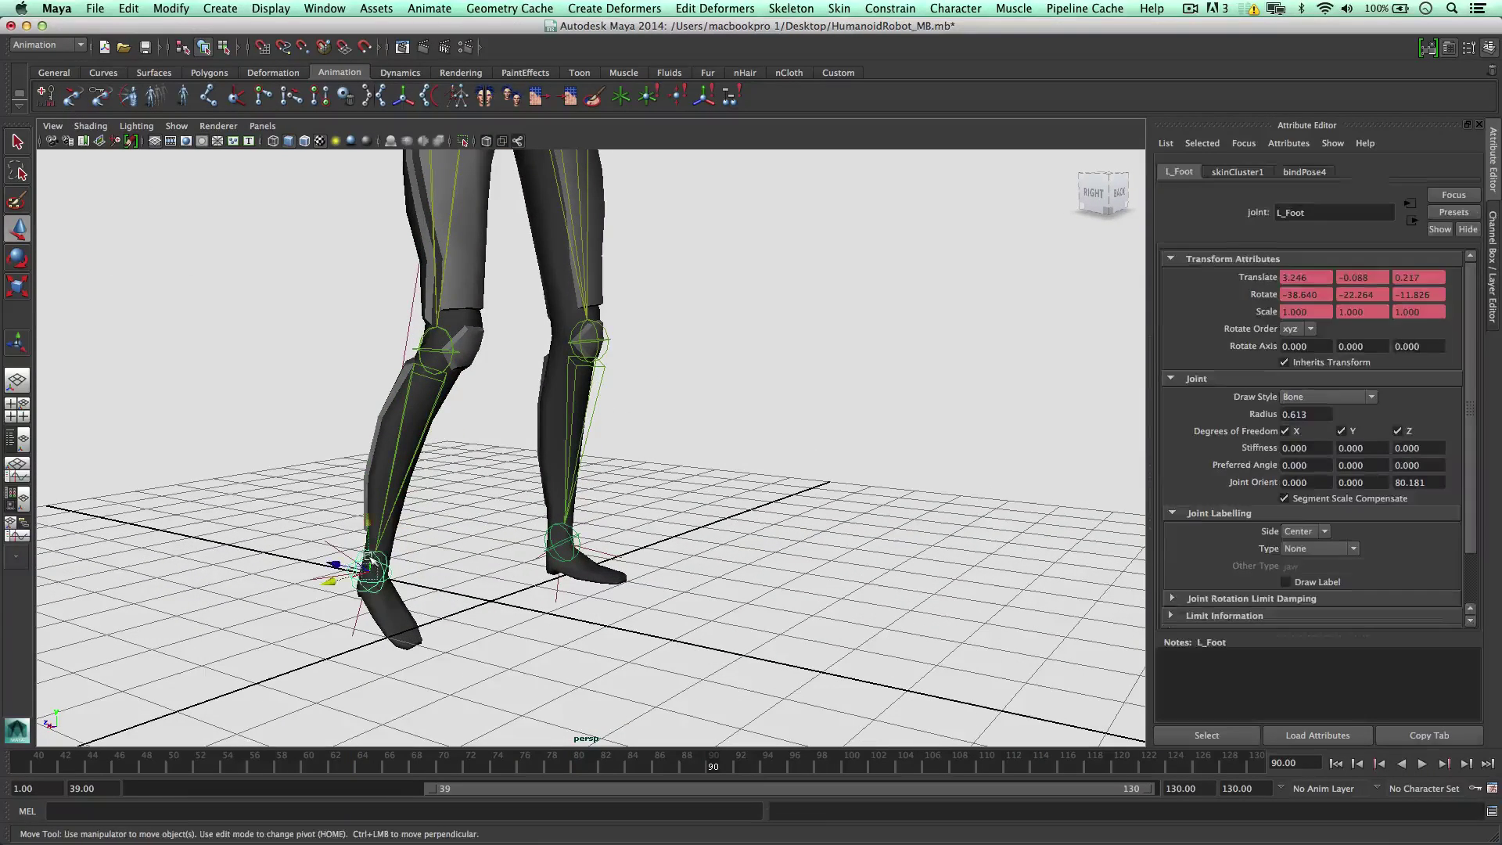
pyautogui.press('e')
pyautogui.press('r')
pyautogui.press('e')
pyautogui.moveTo(367, 560); pyautogui.dragTo(405, 501)
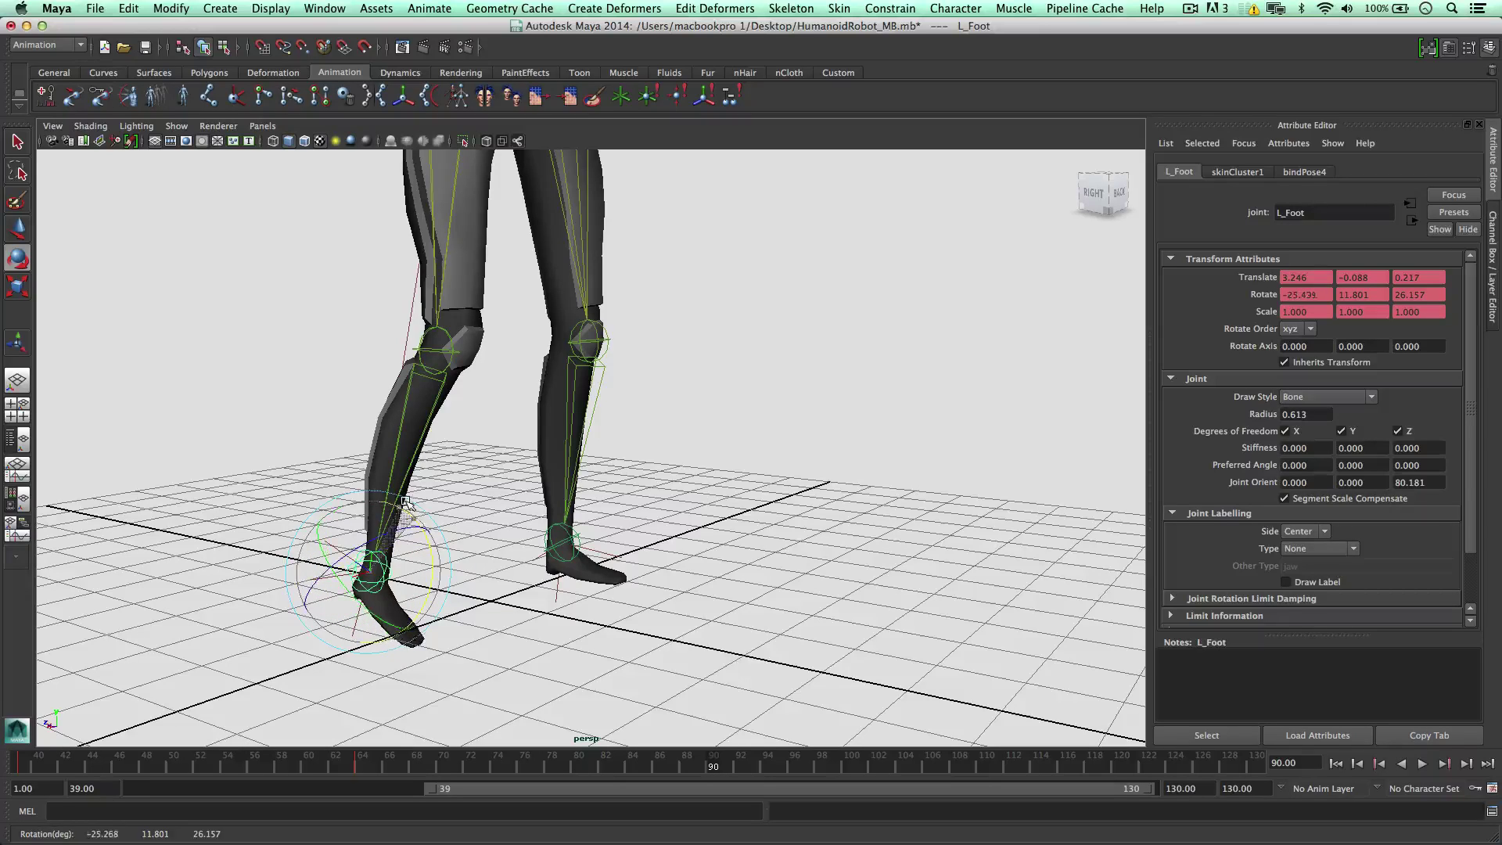
pyautogui.click(47, 94)
pyautogui.scroll(2, 547, 563)
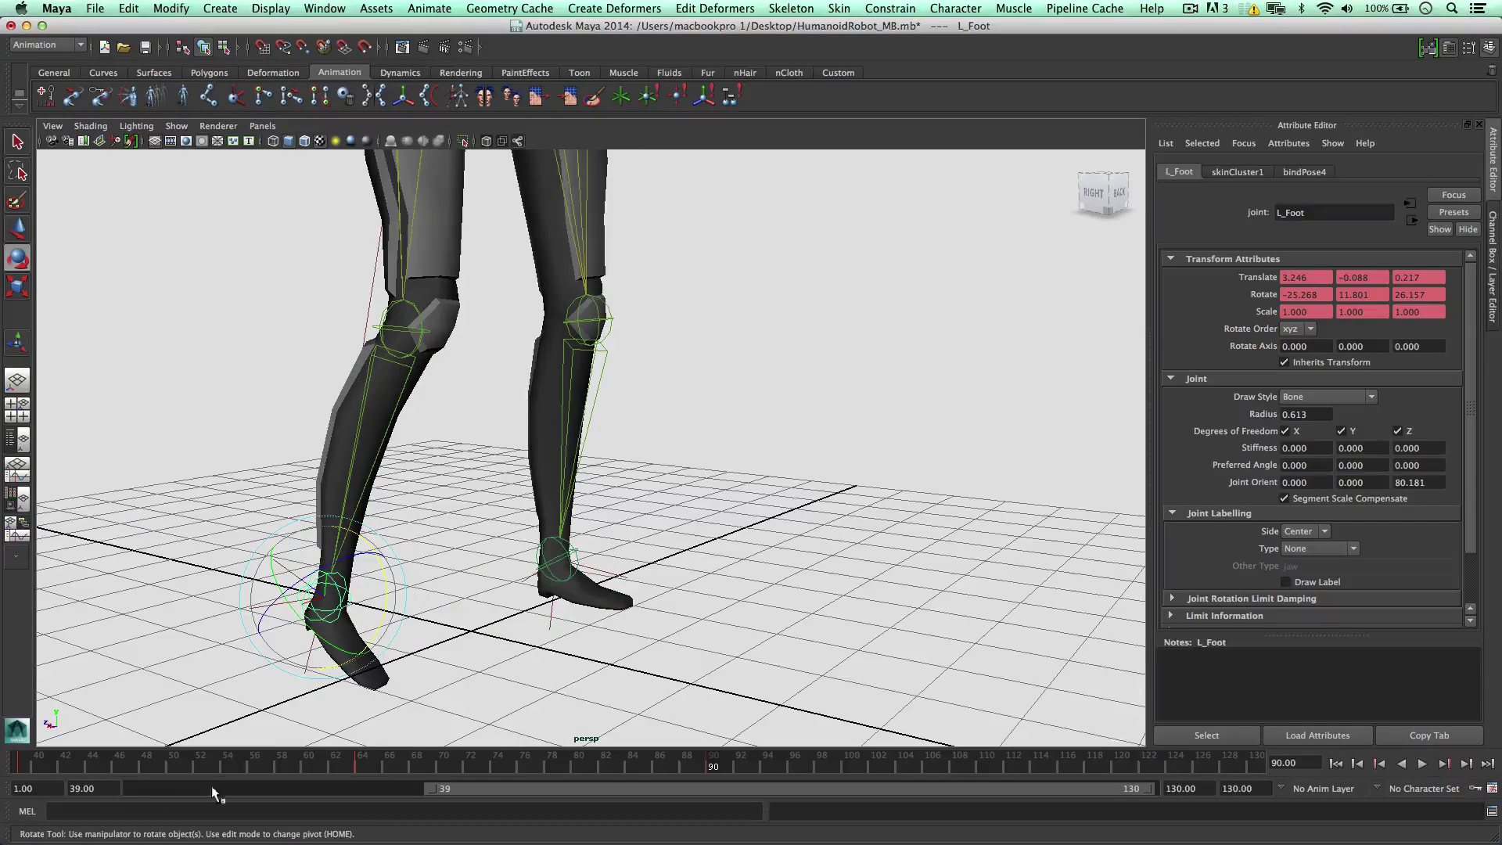
# Step: Play the animation from frame 39 with the whole figure in view to check the left leg's movement
pyautogui.click(29, 757)
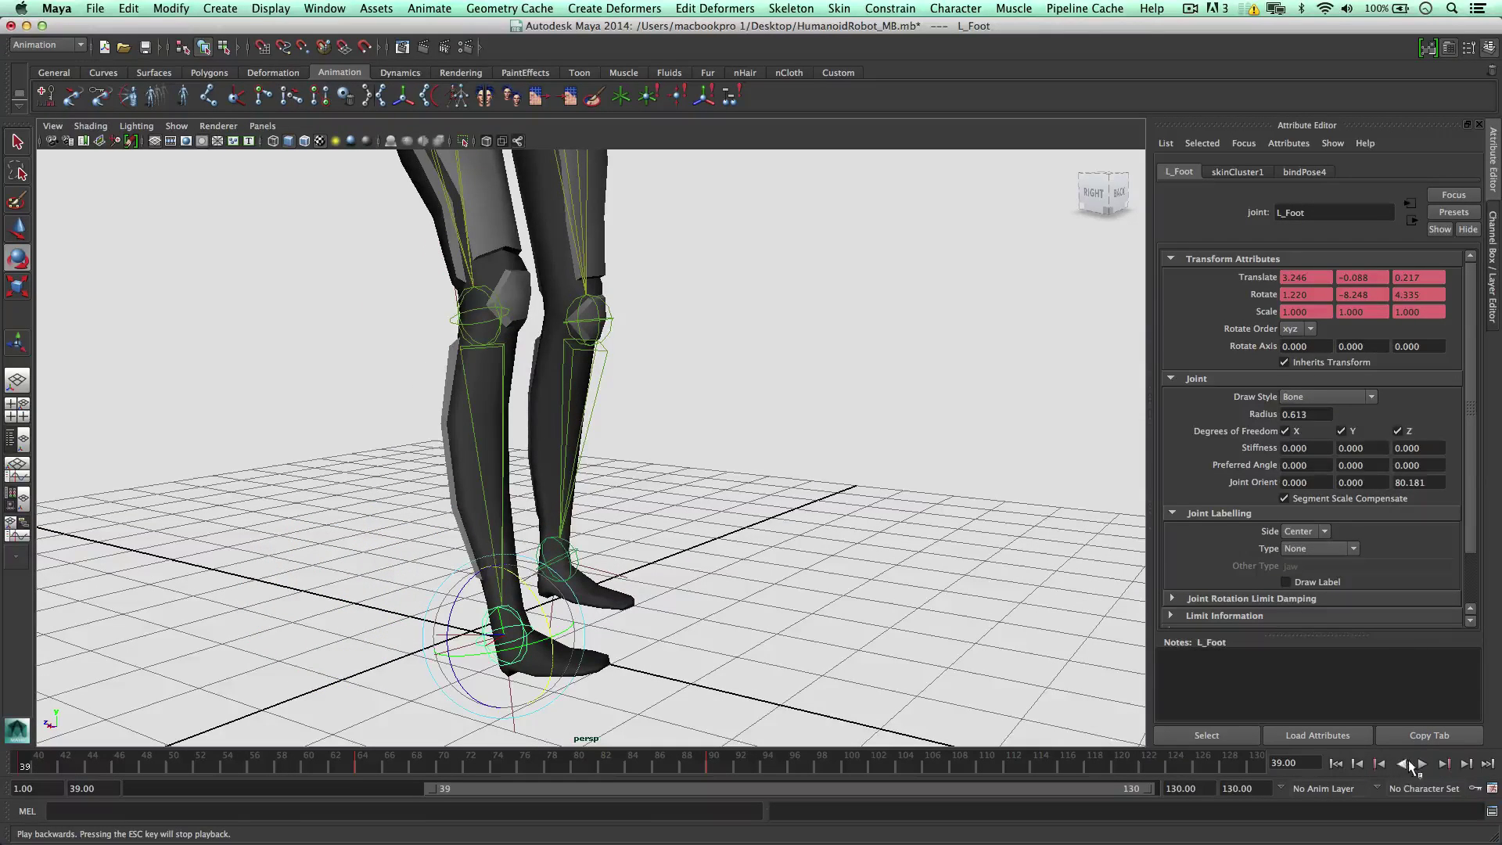
pyautogui.press('a')
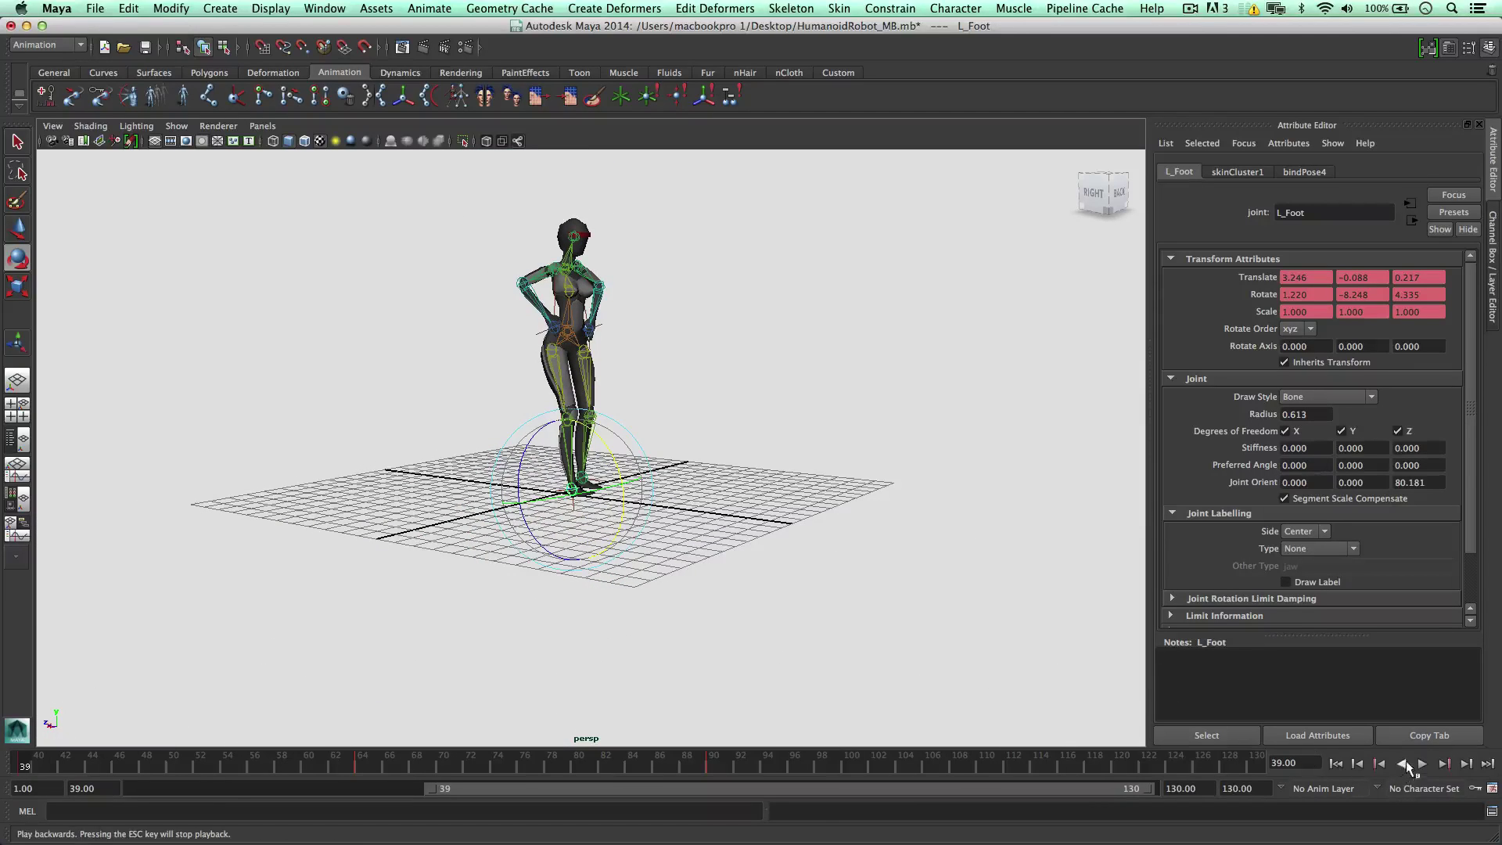
pyautogui.click(1422, 763)
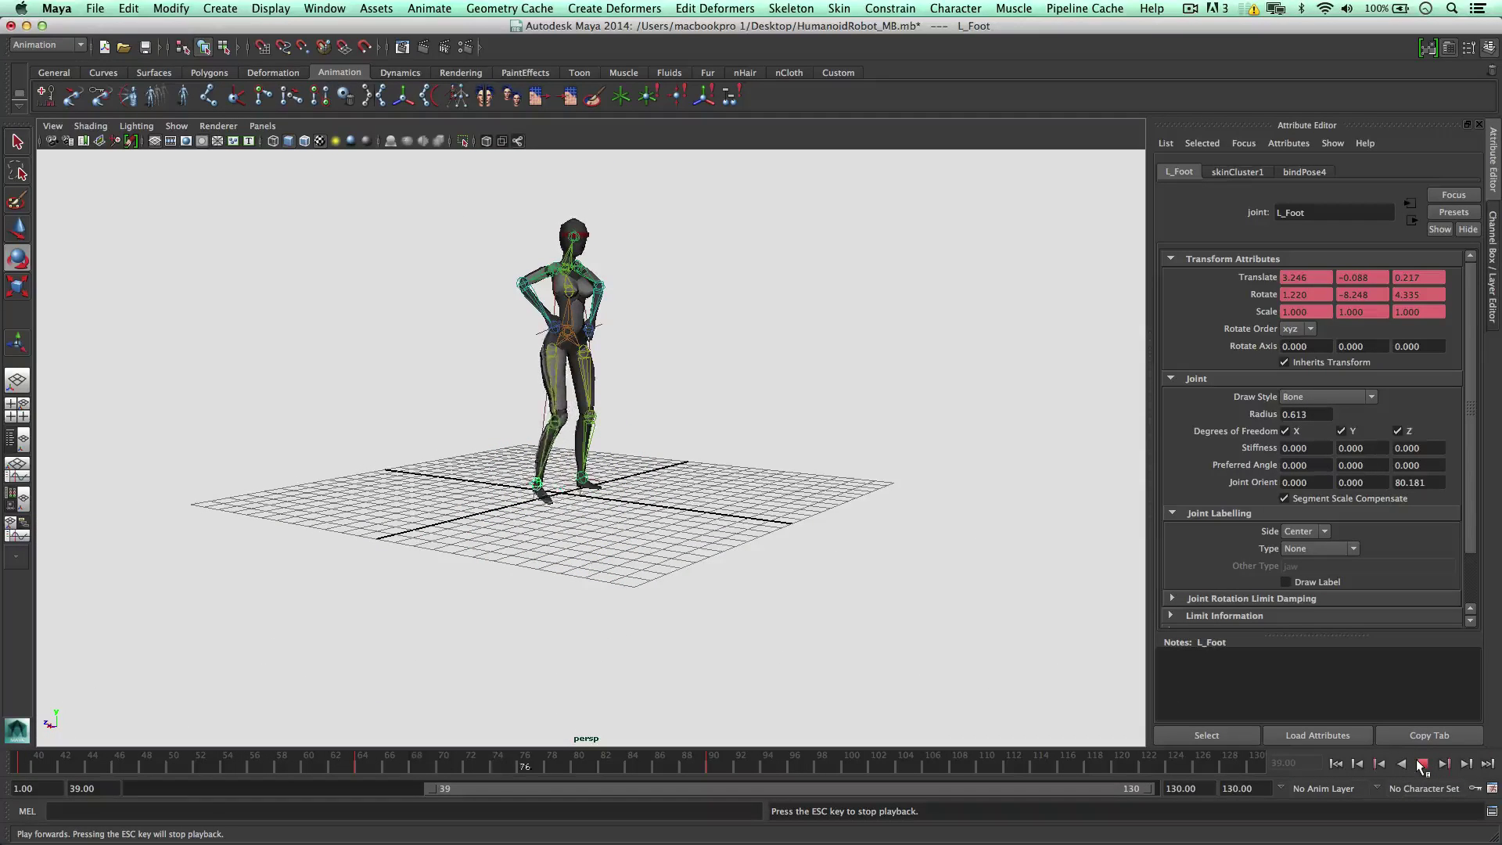
pyautogui.click(1423, 764)
# Step: Copy IKhandle_LLeg's key from frame 39 and paste it at frame 130
pyautogui.press('e')
pyautogui.scroll(5, 477, 652)
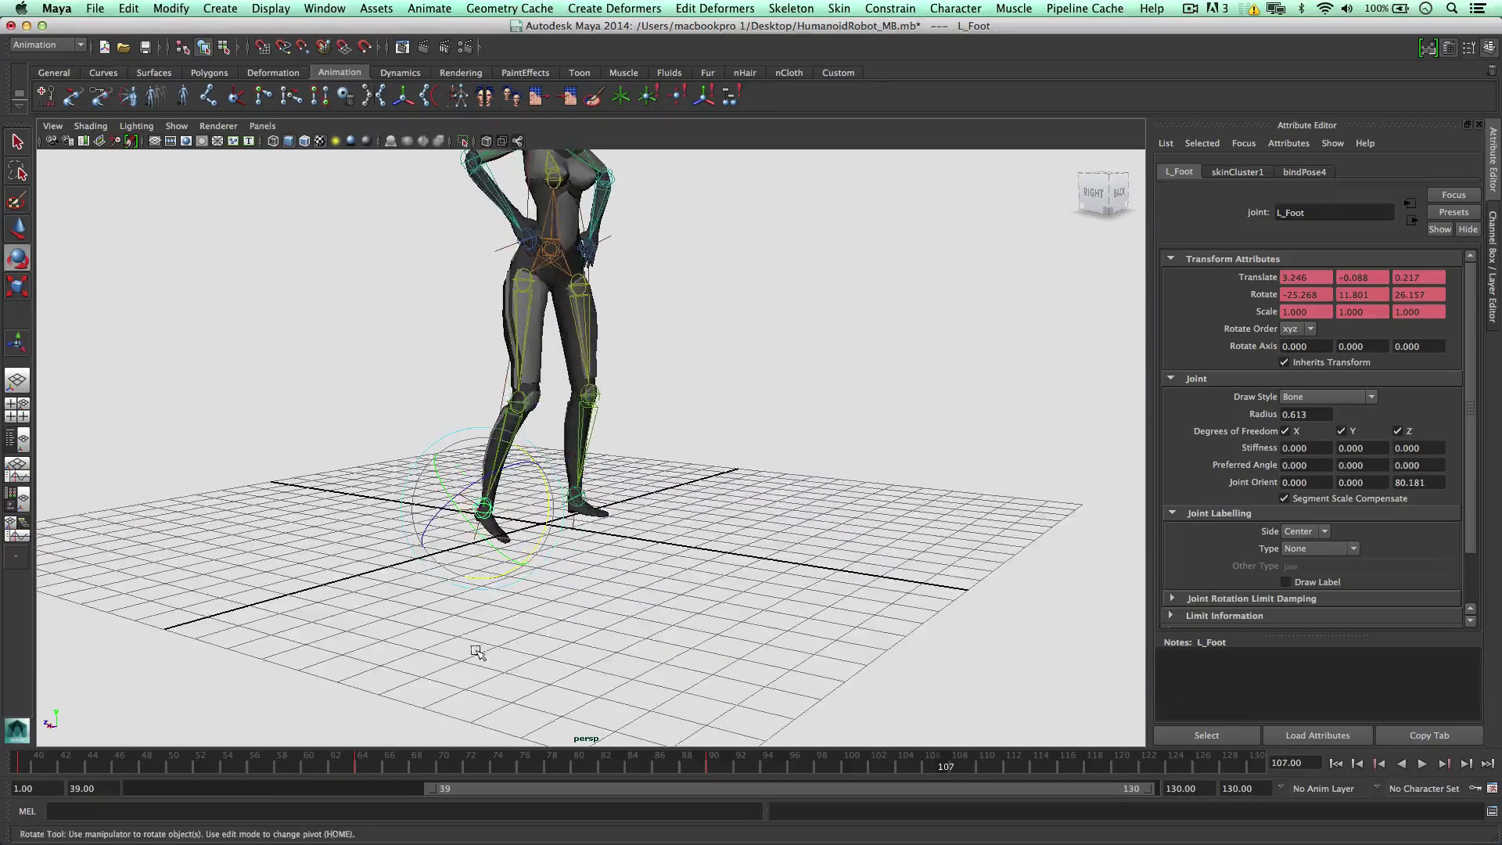
pyautogui.press('w')
pyautogui.click(450, 471)
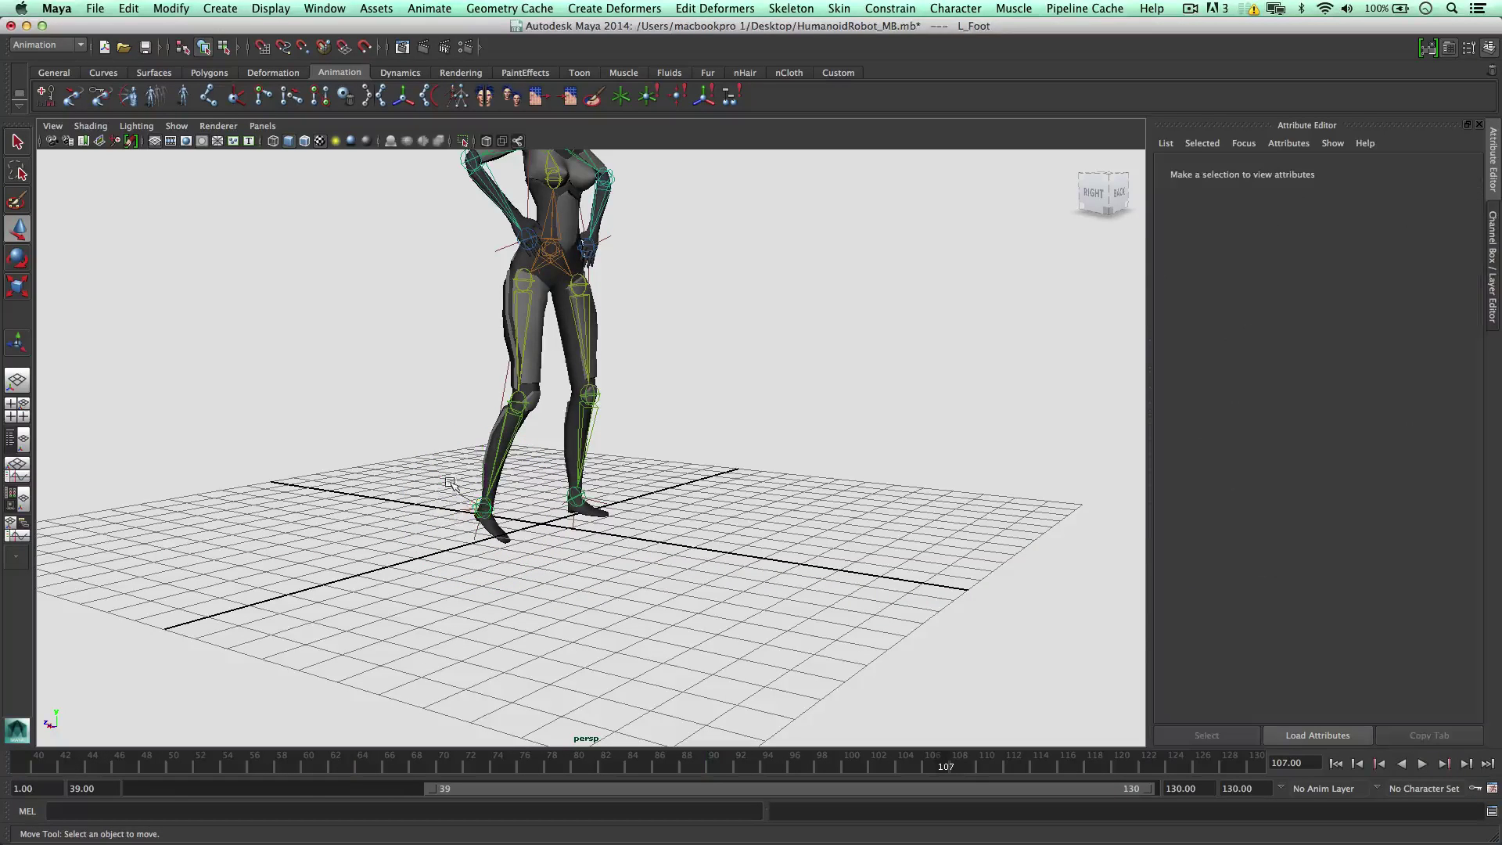
pyautogui.click(477, 523)
pyautogui.click(25, 763)
pyautogui.rightClick(28, 763)
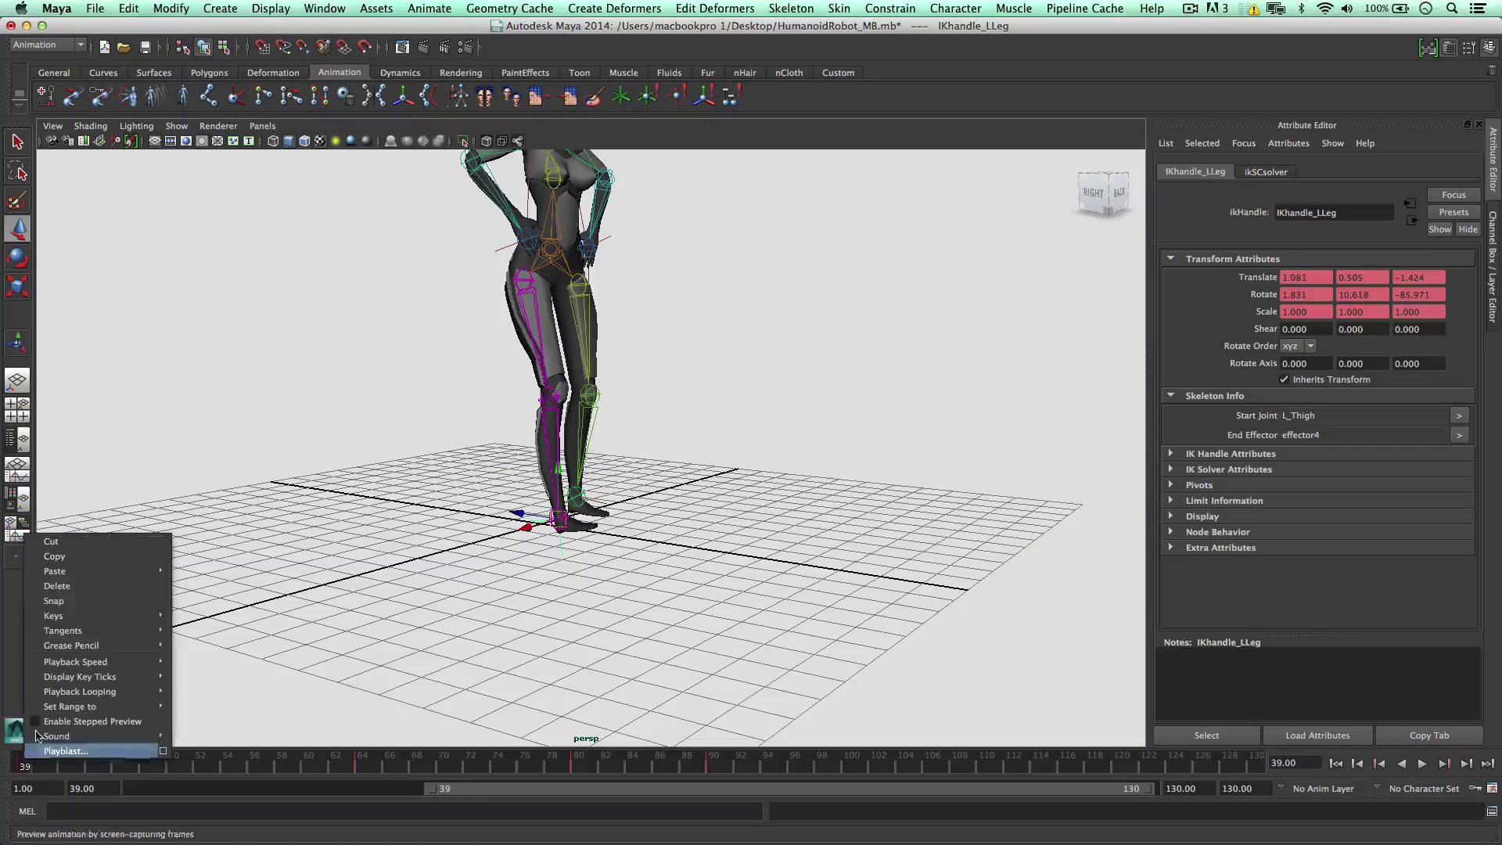
pyautogui.click(70, 554)
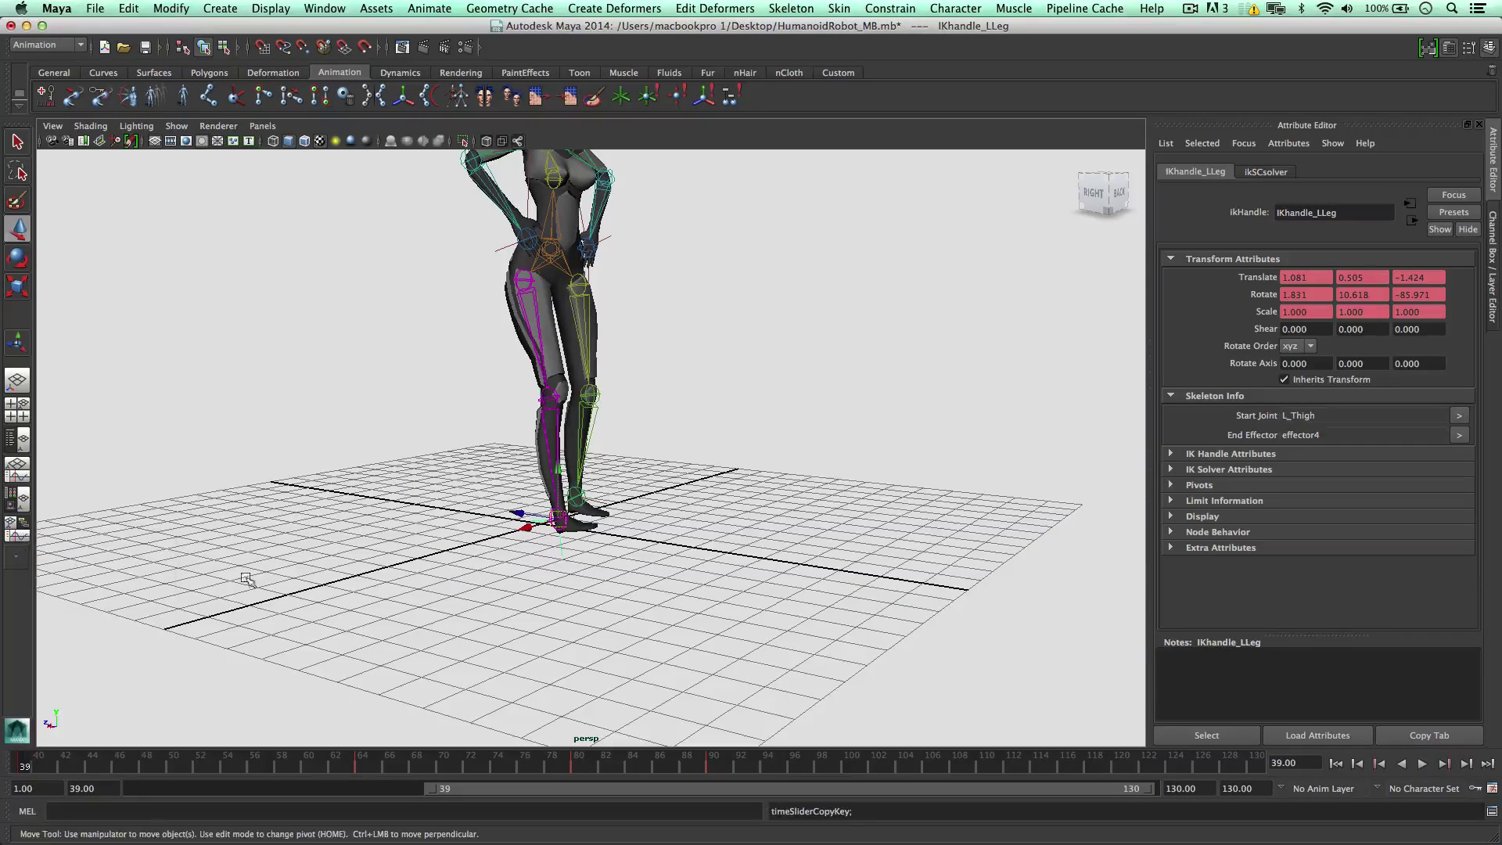
pyautogui.keyDown('shift'); pyautogui.click(1256, 763); pyautogui.keyUp('shift')
pyautogui.click(1062, 761)
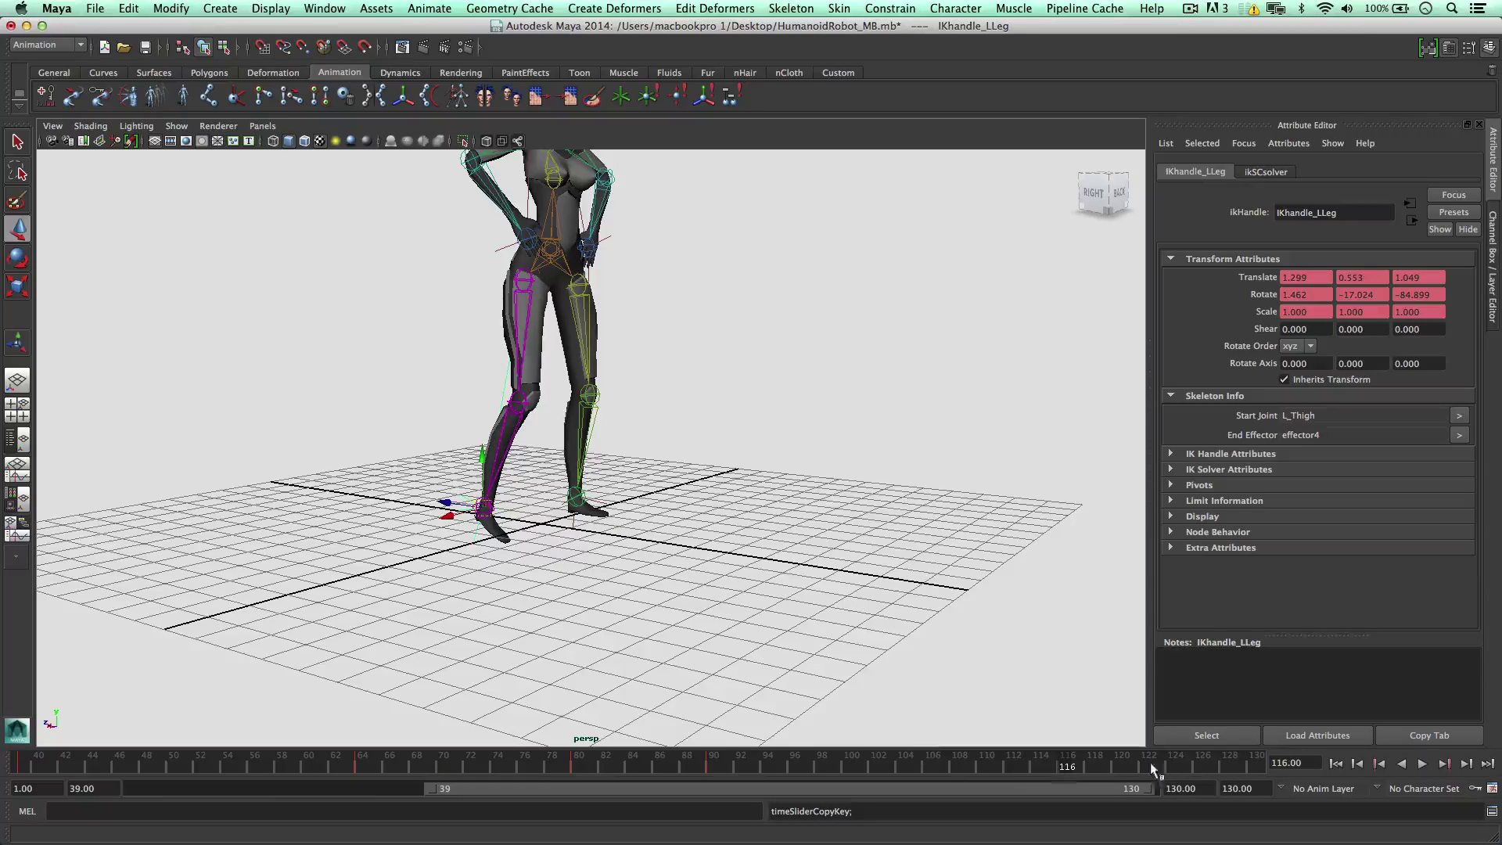
pyautogui.rightClick(1256, 763)
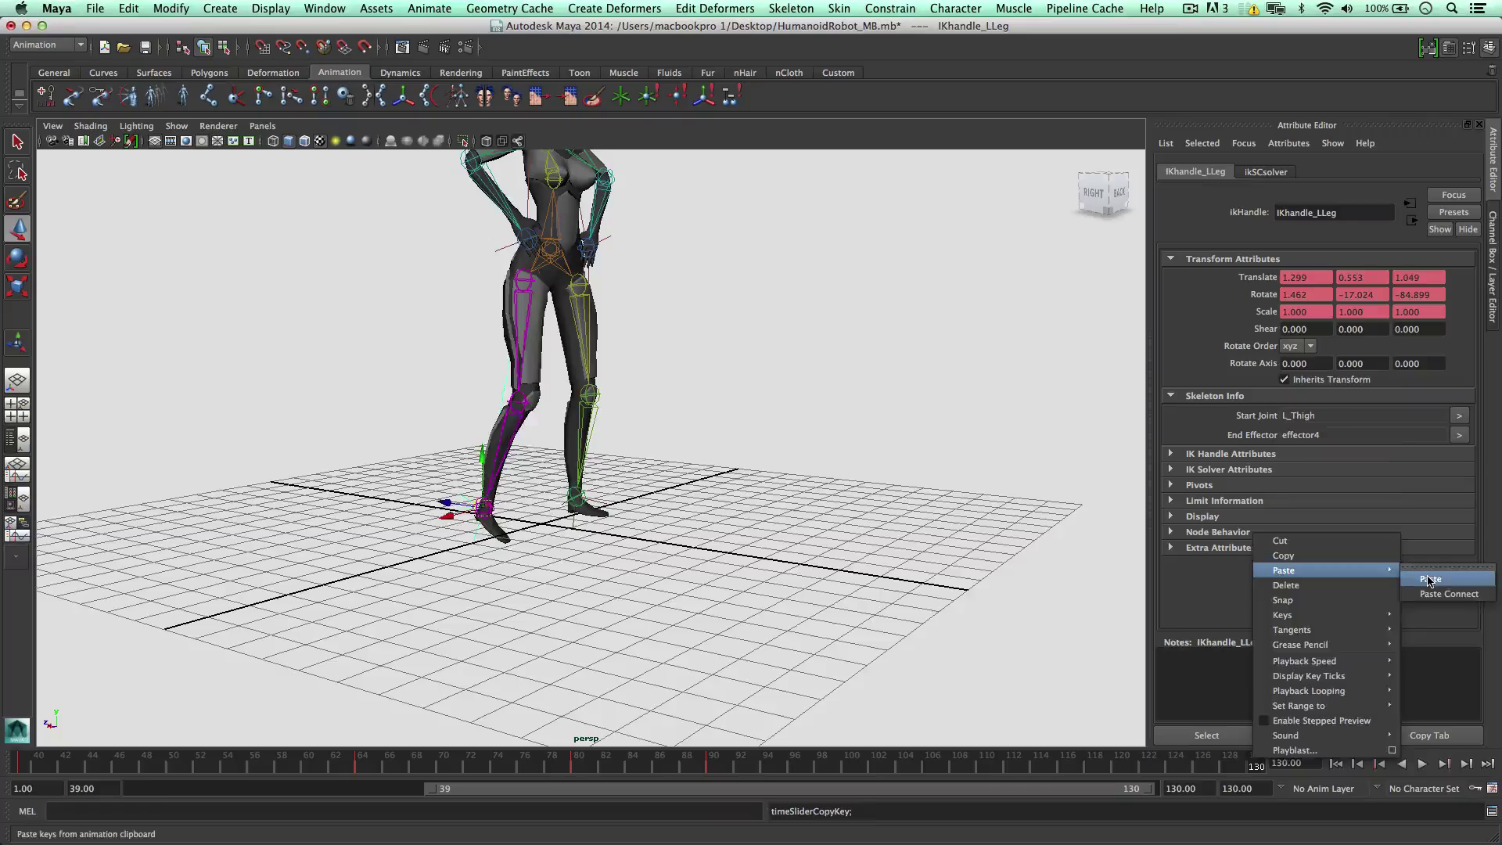
pyautogui.click(1432, 572)
# Step: Copy IKhandle_LLeg's key from frame 90 and paste it at frame 108
pyautogui.hotkey('alt', 'v')
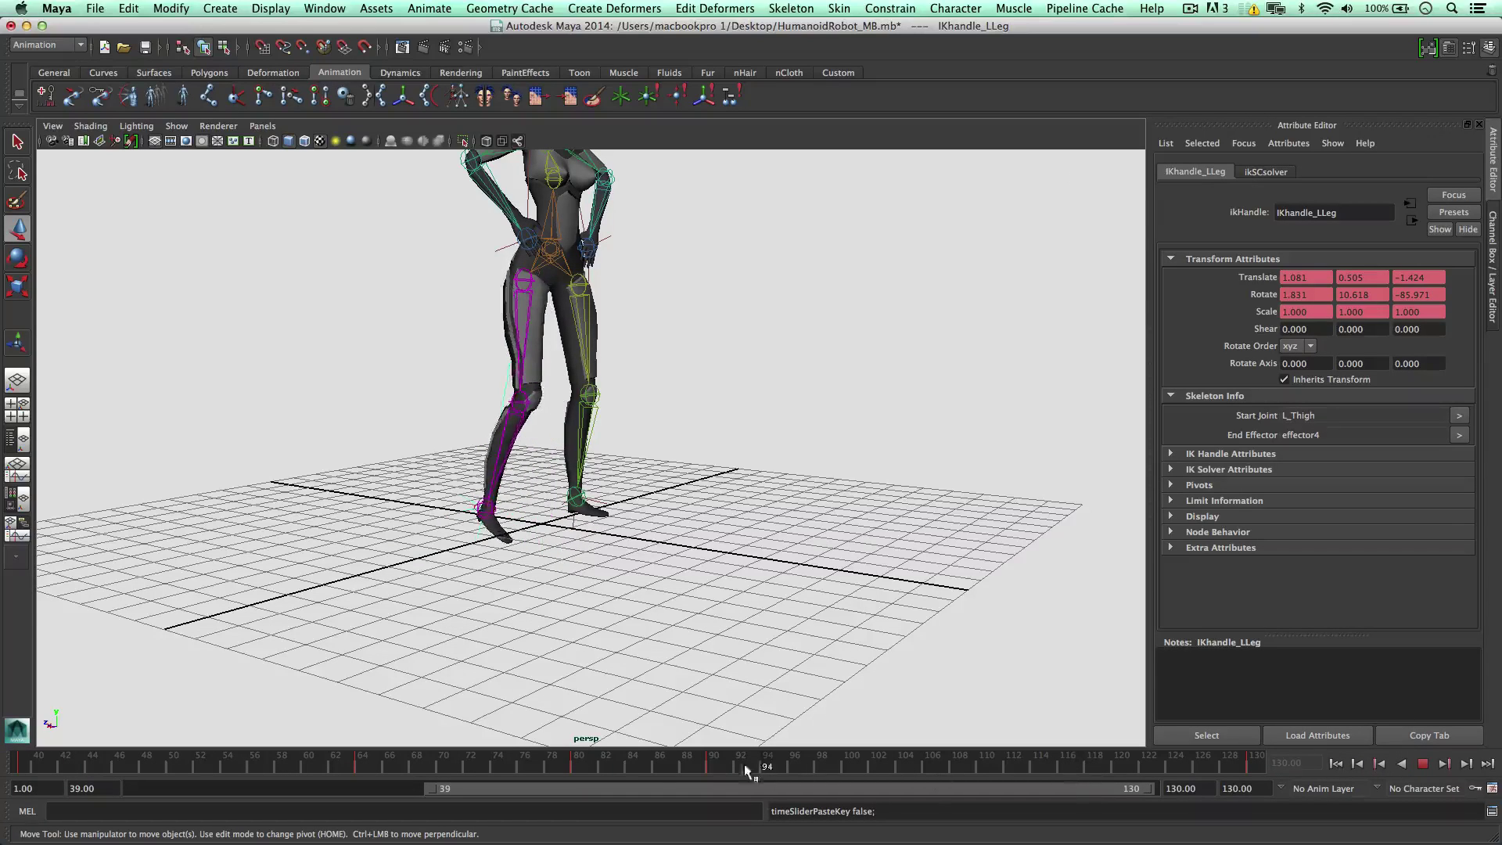
pyautogui.click(715, 757)
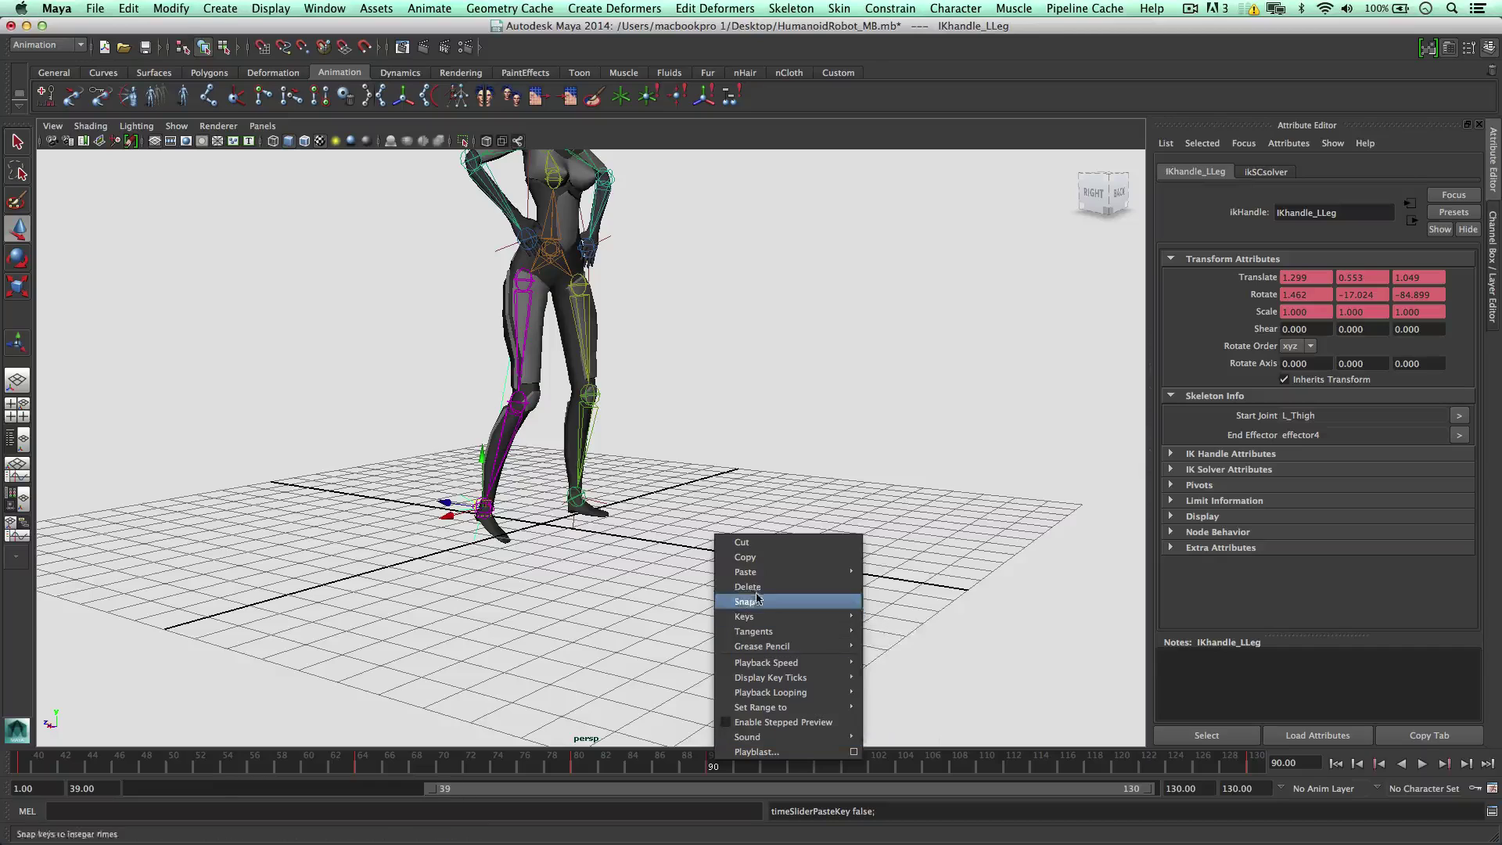
pyautogui.click(765, 557)
pyautogui.hotkey('alt', 'v')
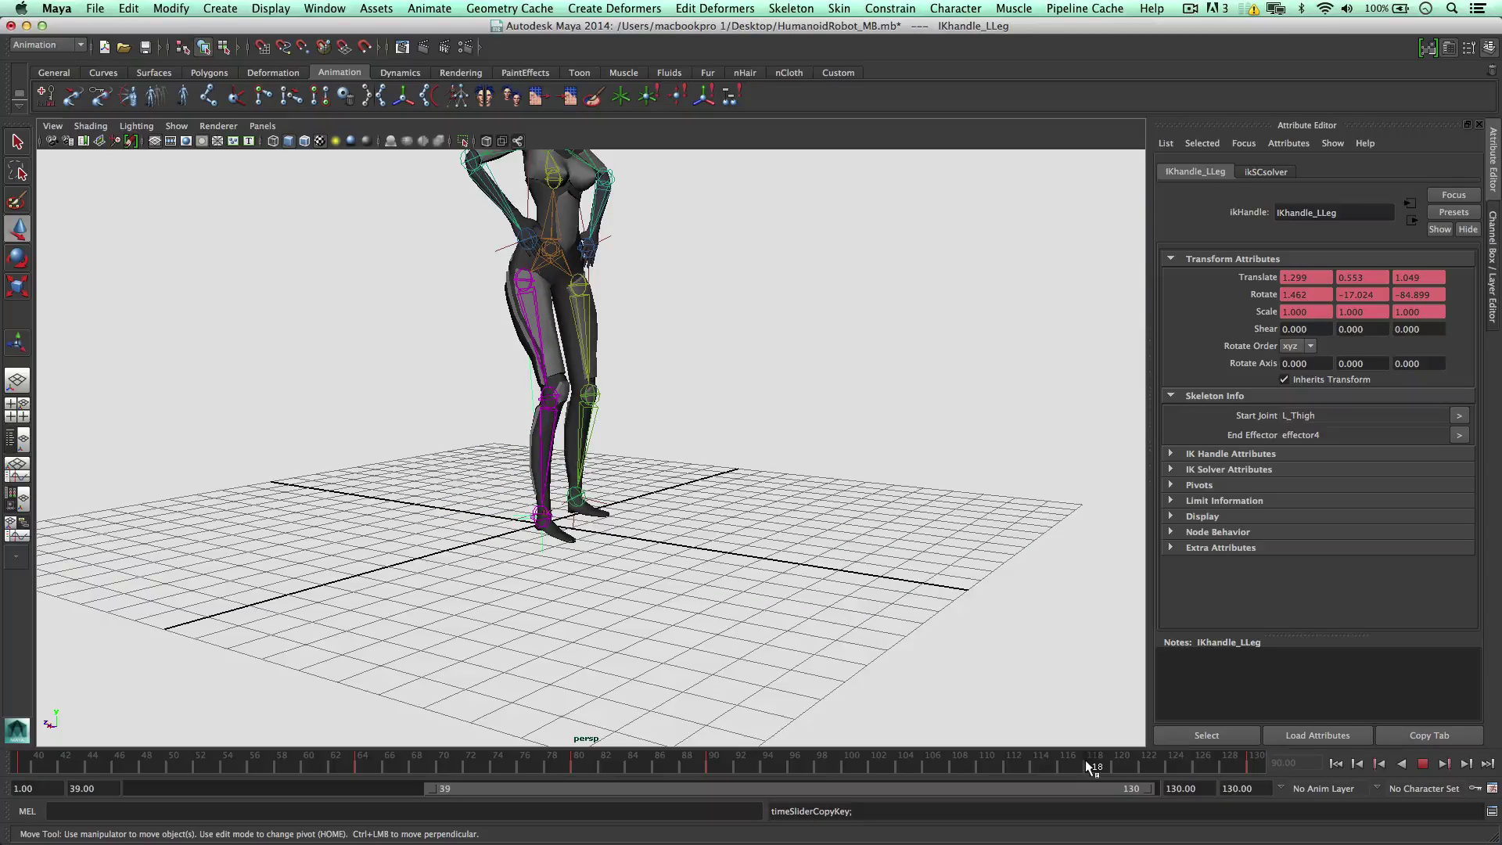
pyautogui.click(960, 765)
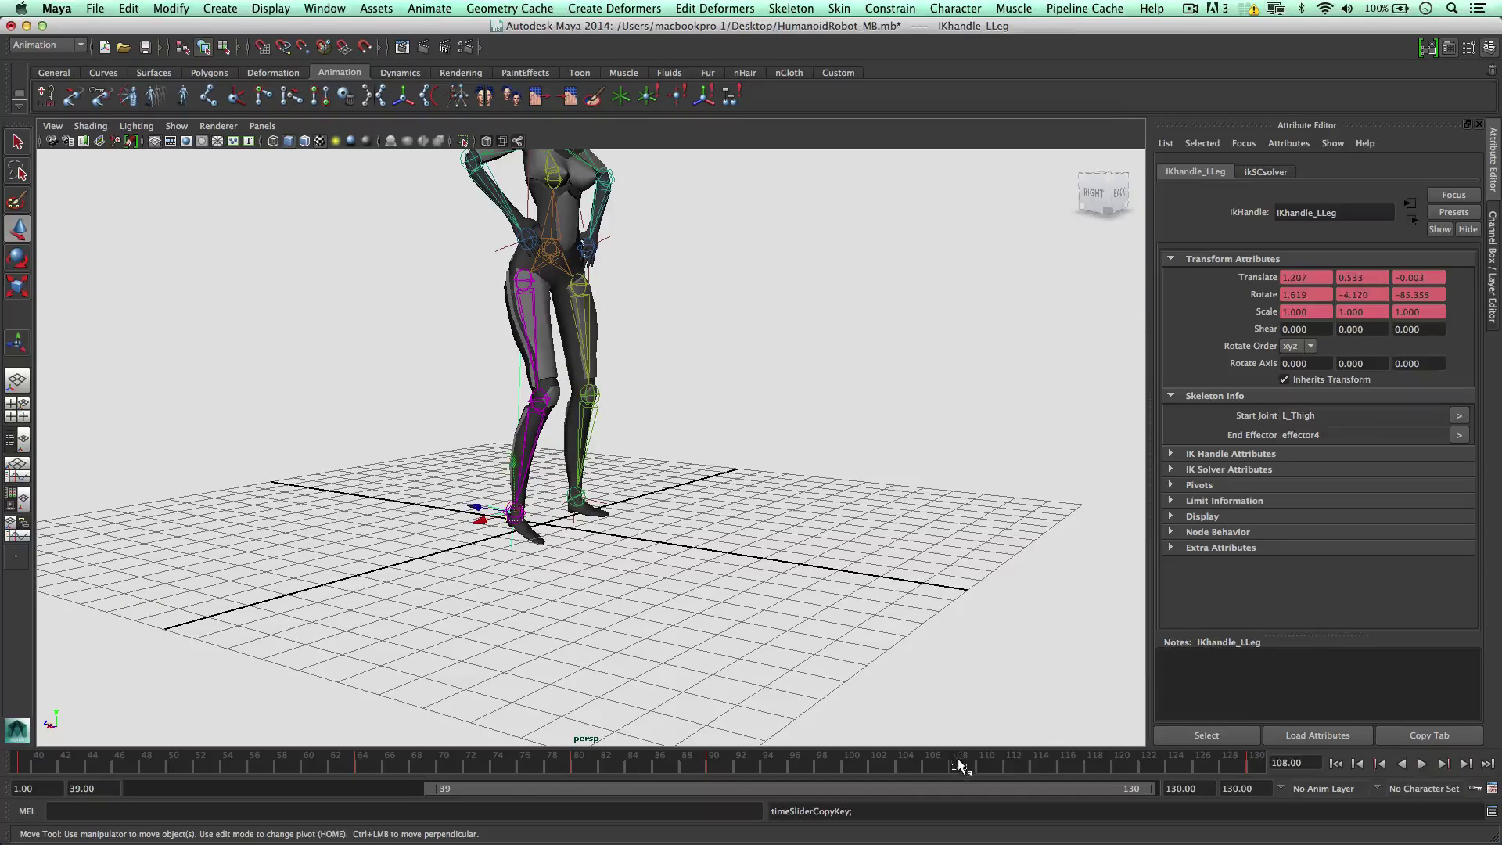
pyautogui.rightClick(961, 765)
pyautogui.click(1151, 570)
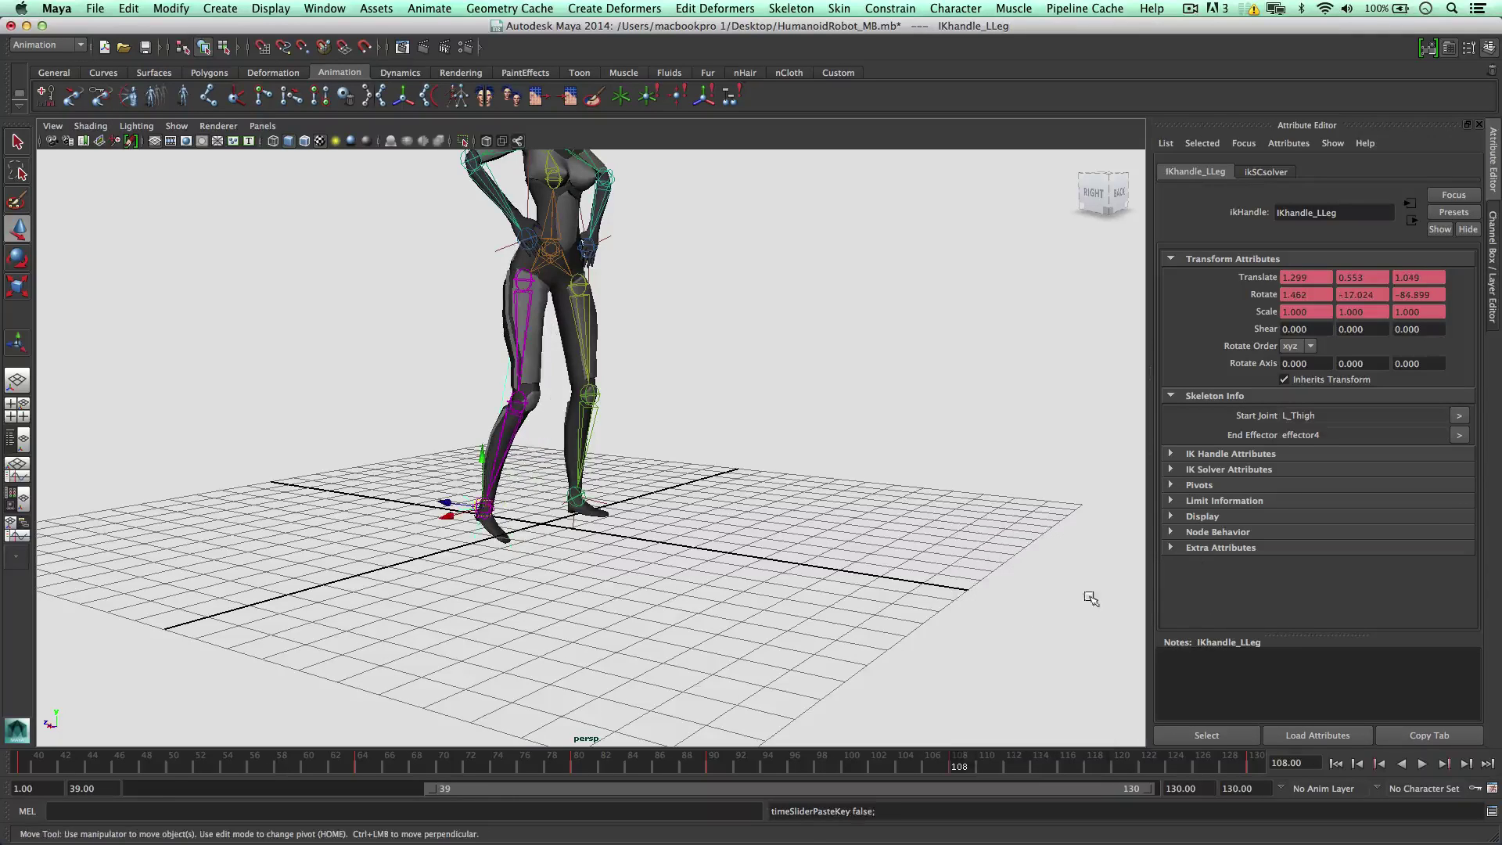
# Step: Play the whole animation and examine the left leg's movement from the side and the front
pyautogui.scroll(-8, 646, 505)
pyautogui.scroll(3, 665, 509)
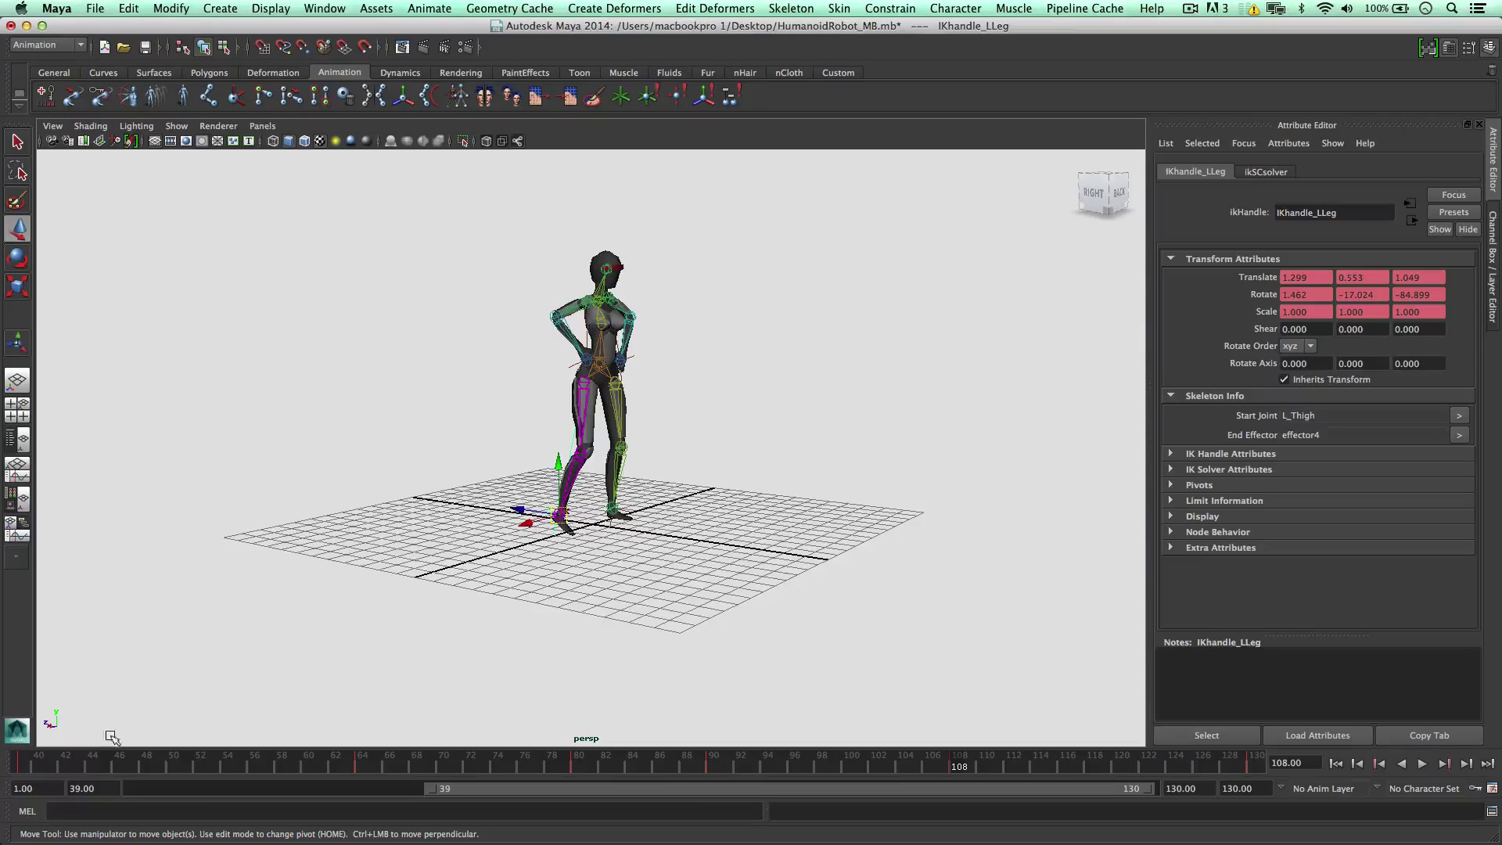
pyautogui.hotkey('alt', 'v')
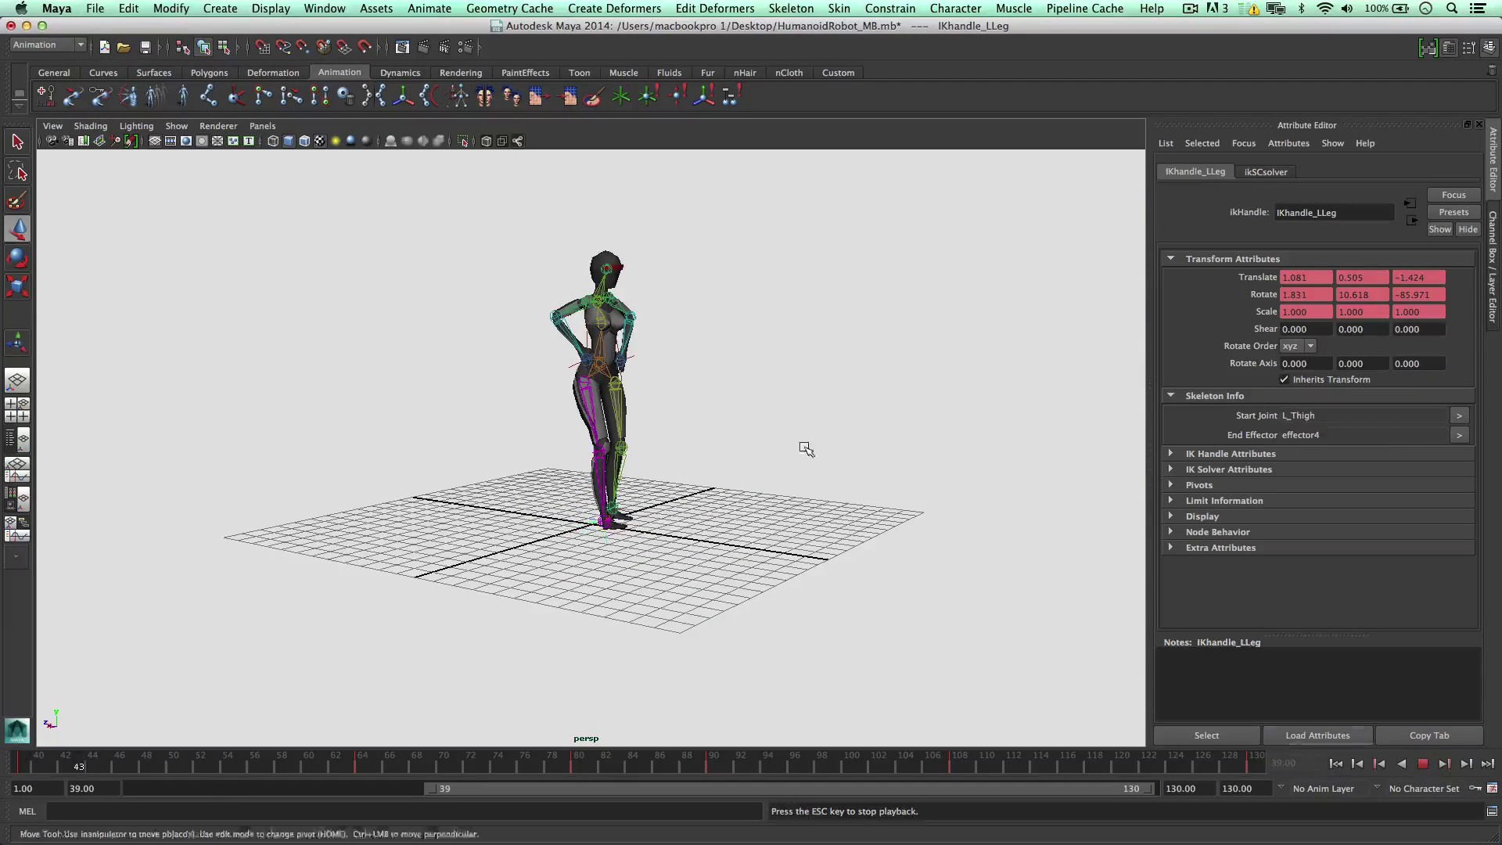
pyautogui.keyDown('alt'); pyautogui.moveTo(755, 379); pyautogui.dragTo(685, 389); pyautogui.keyUp('alt')
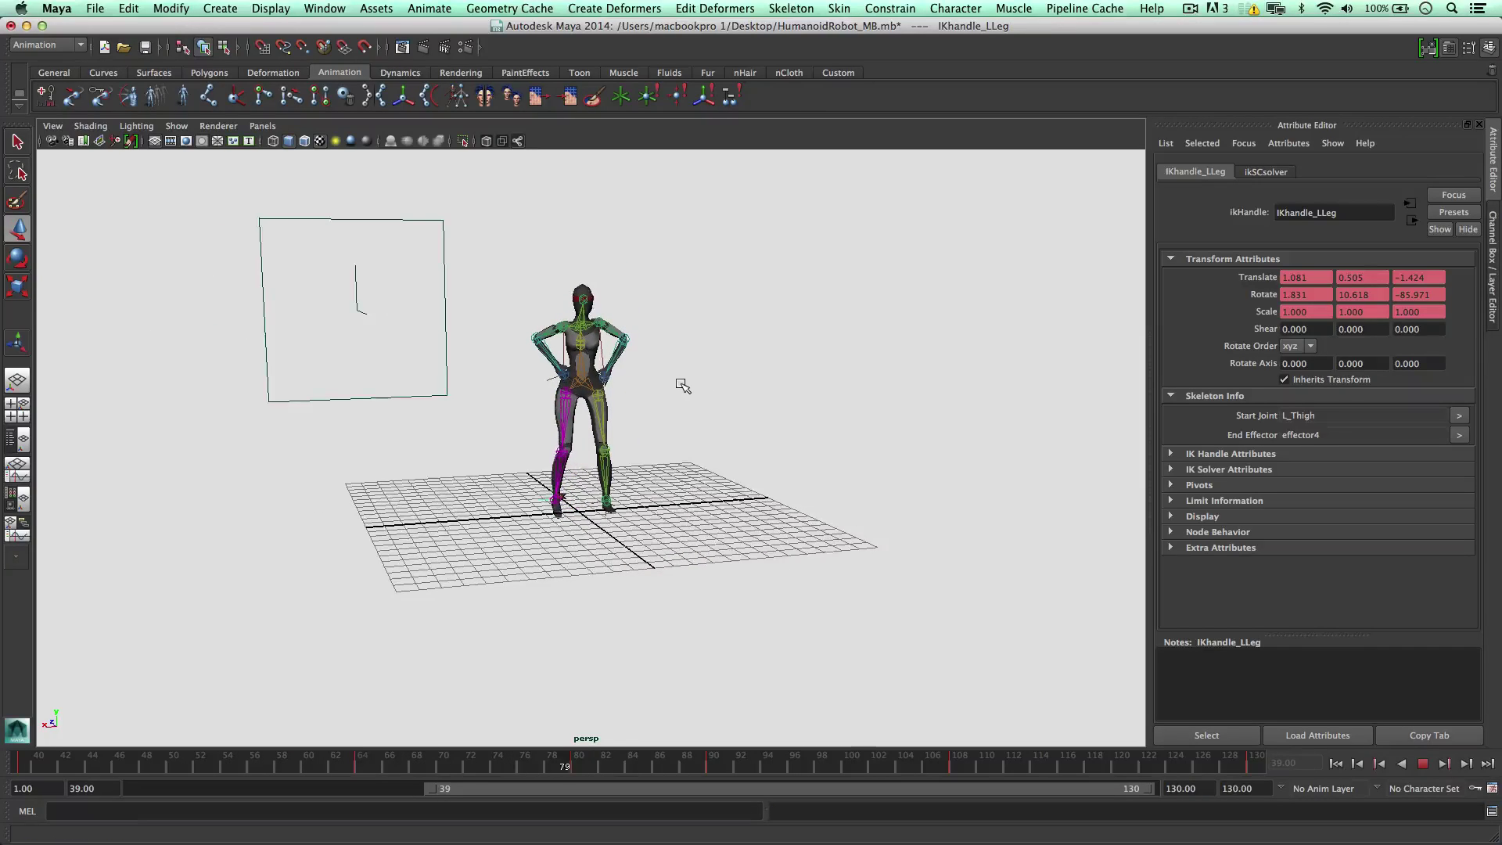
pyautogui.keyDown('alt'); pyautogui.moveTo(583, 374); pyautogui.dragTo(660, 372); pyautogui.keyUp('alt')
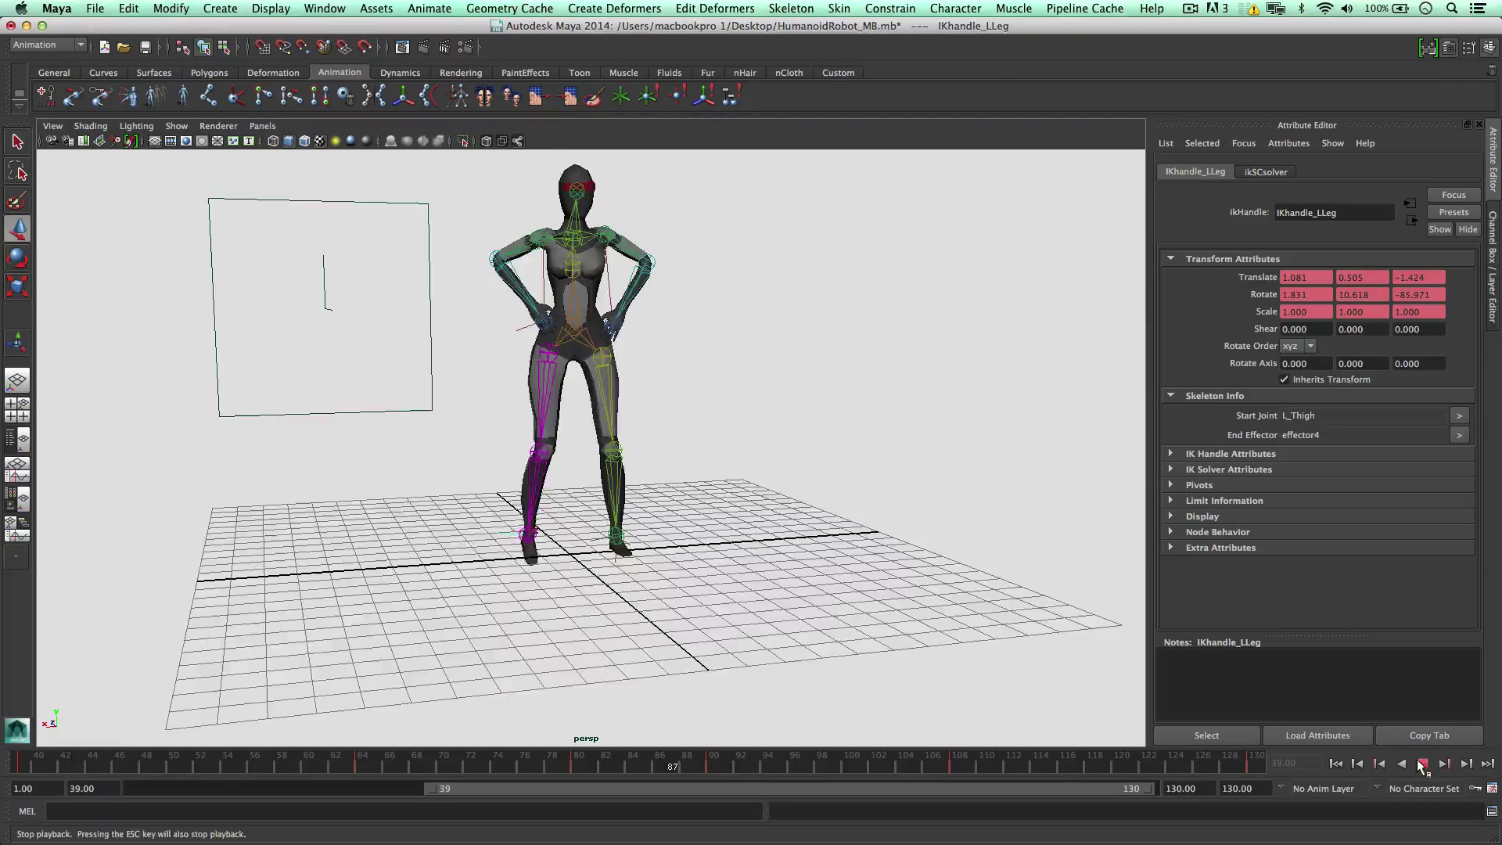
pyautogui.click(1422, 764)
# Step: Go to frame 39 and select the right arm's IK handle, IKHandle_RArm, at the right hand on the hip
pyautogui.keyDown('alt'); pyautogui.moveTo(501, 314); pyautogui.dragTo(569, 338); pyautogui.keyUp('alt')
pyautogui.click(39, 758)
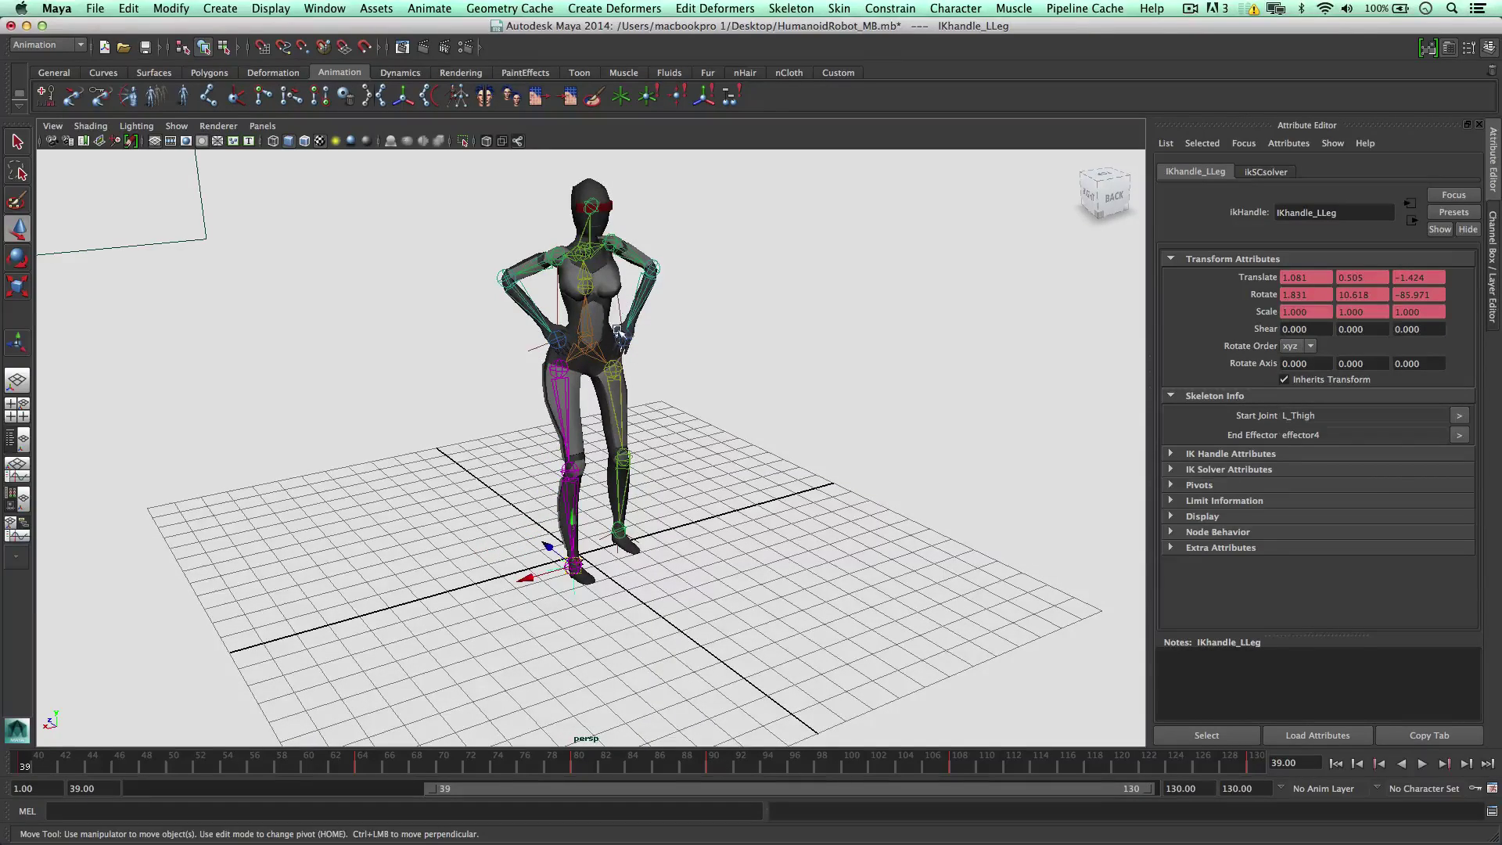
pyautogui.click(622, 338)
pyautogui.keyDown('alt'); pyautogui.moveTo(625, 338); pyautogui.dragTo(675, 342, button='right'); pyautogui.keyUp('alt')
pyautogui.keyDown('alt'); pyautogui.moveTo(675, 343); pyautogui.dragTo(599, 207); pyautogui.keyUp('alt')
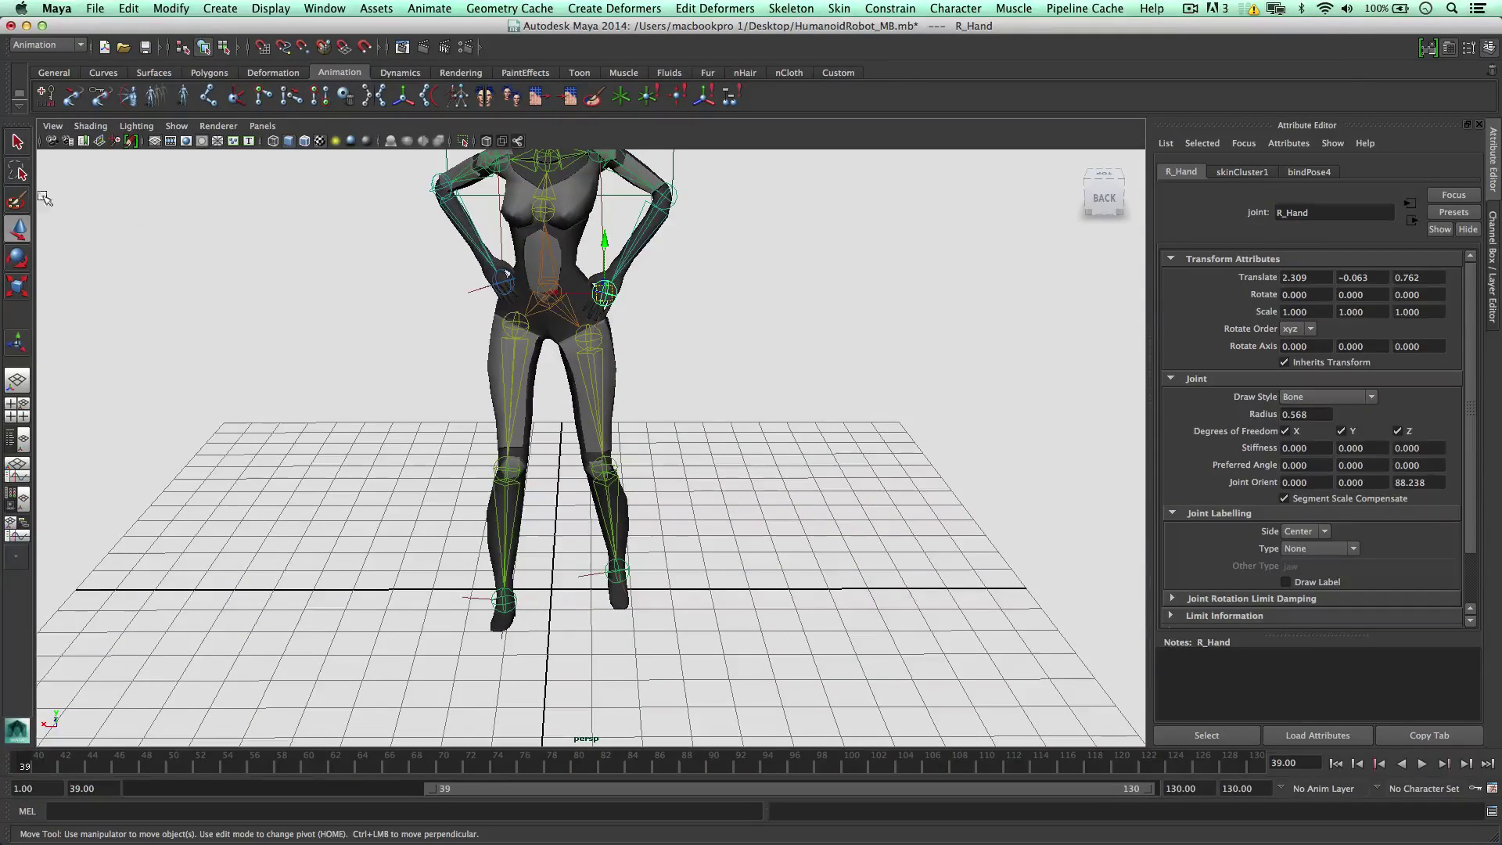
pyautogui.press('s')
pyautogui.click(612, 307)
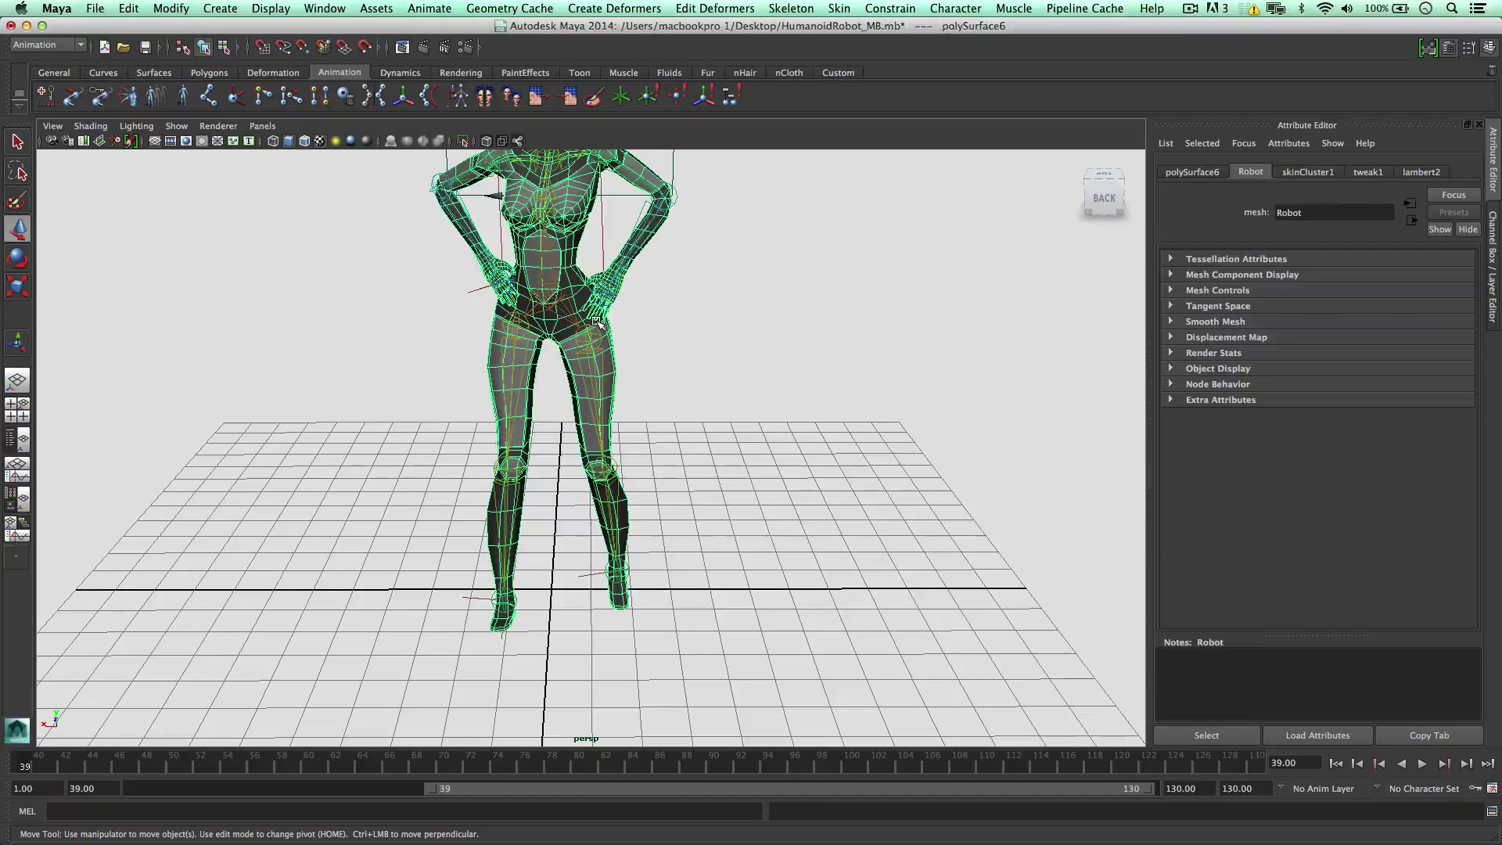
pyautogui.click(607, 297)
pyautogui.keyDown('alt'); pyautogui.moveTo(678, 327); pyautogui.dragTo(716, 344); pyautogui.keyUp('alt')
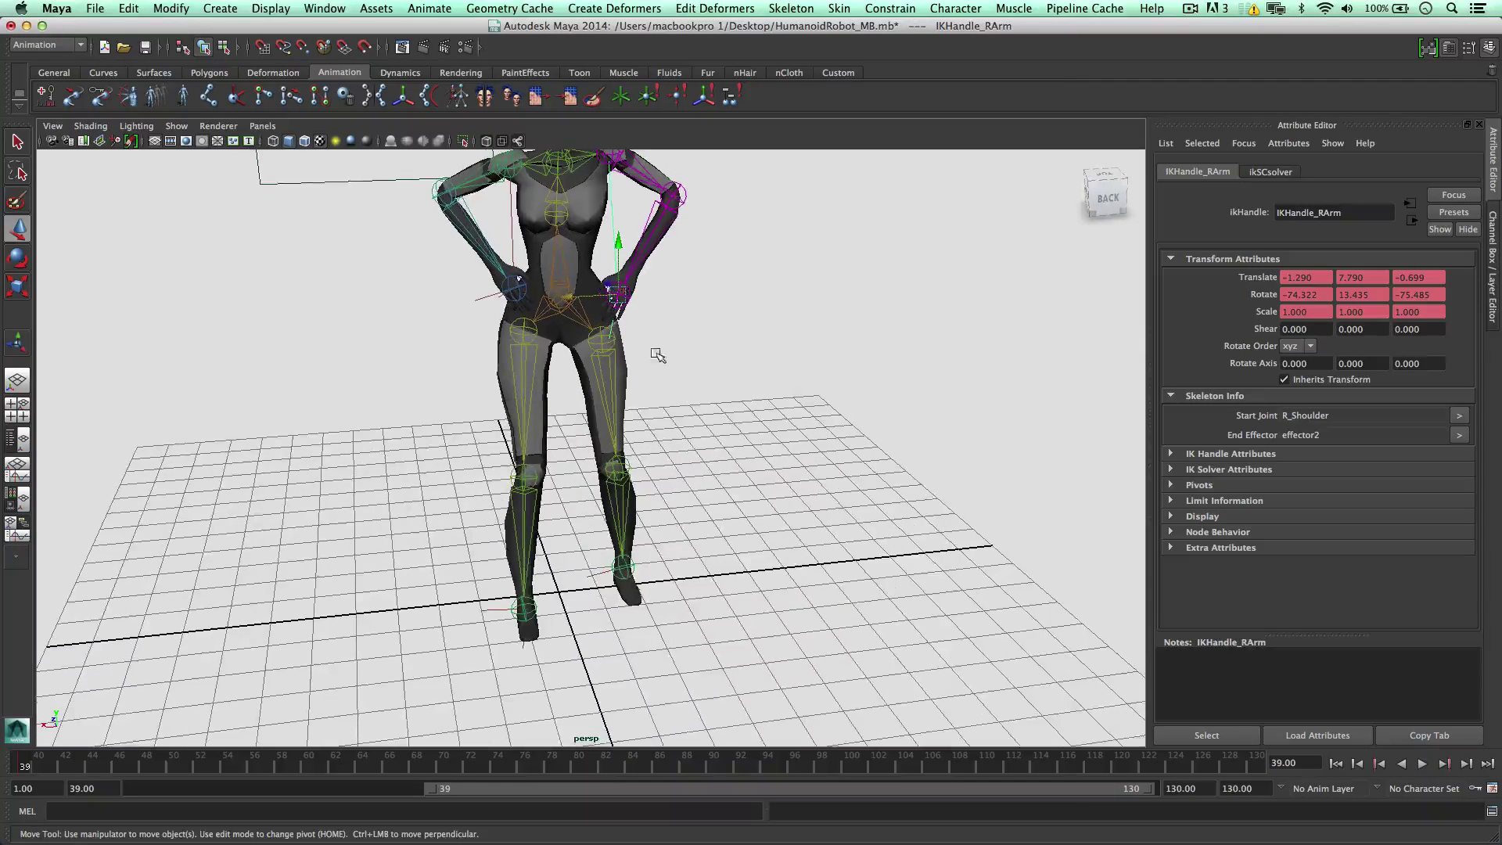
# Step: Key IKHandle_RArm at frame 68 with the right hand moved off the hip to about -2.656, 7.016, -0.699
pyautogui.click(420, 762)
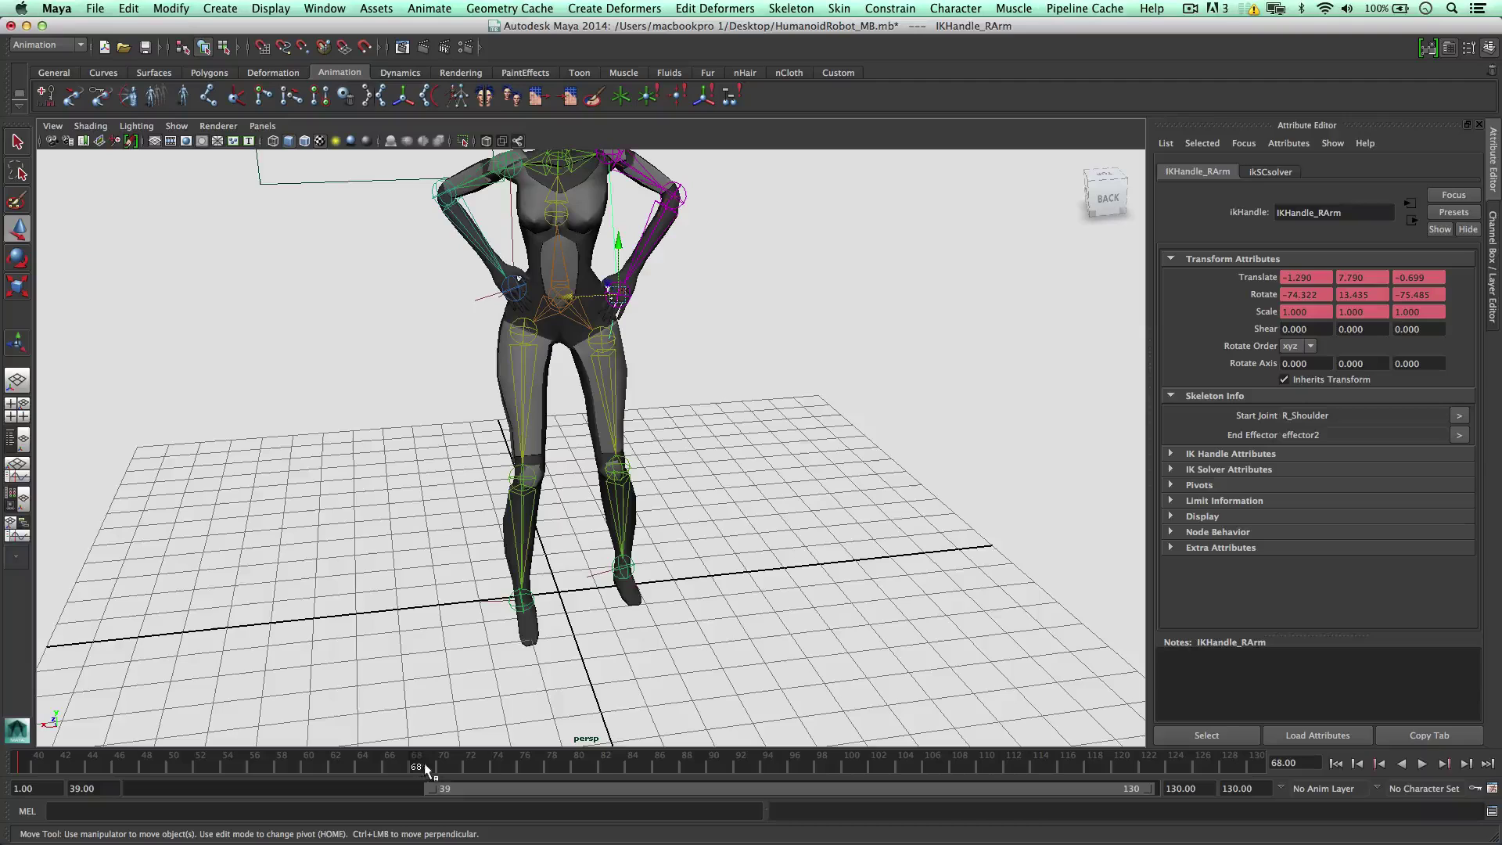
pyautogui.rightClick(419, 758)
pyautogui.click(419, 762)
pyautogui.moveTo(575, 295); pyautogui.dragTo(664, 313)
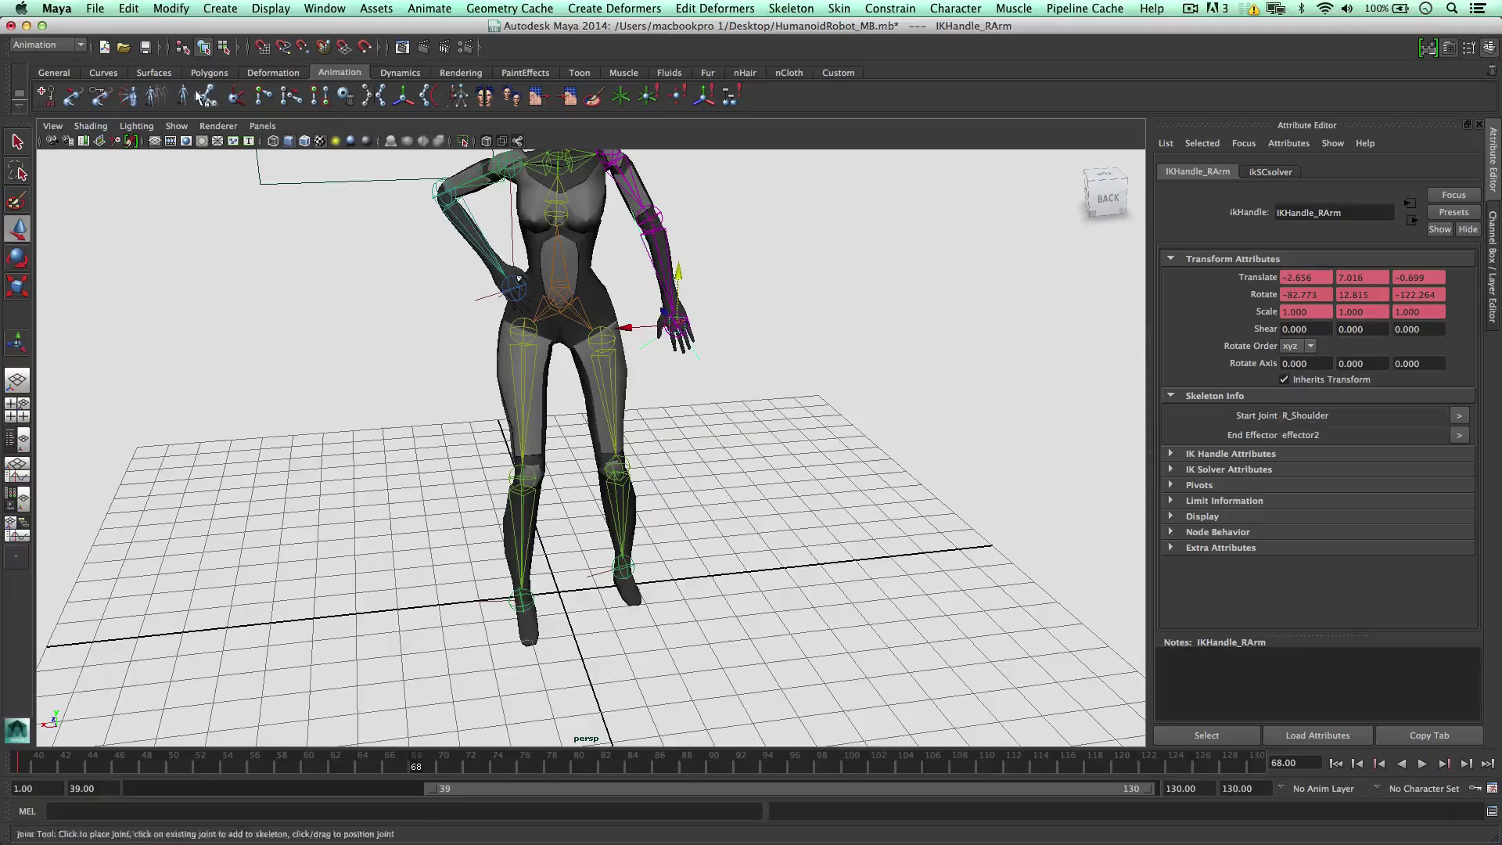
pyautogui.click(54, 98)
# Step: Key IKHandle_RArm at frame 78 with the right hand hanging beside the thigh at about -2.048, 6.862, -0.699
pyautogui.keyDown('alt'); pyautogui.moveTo(689, 414); pyautogui.dragTo(618, 423); pyautogui.keyUp('alt')
pyautogui.click(550, 762)
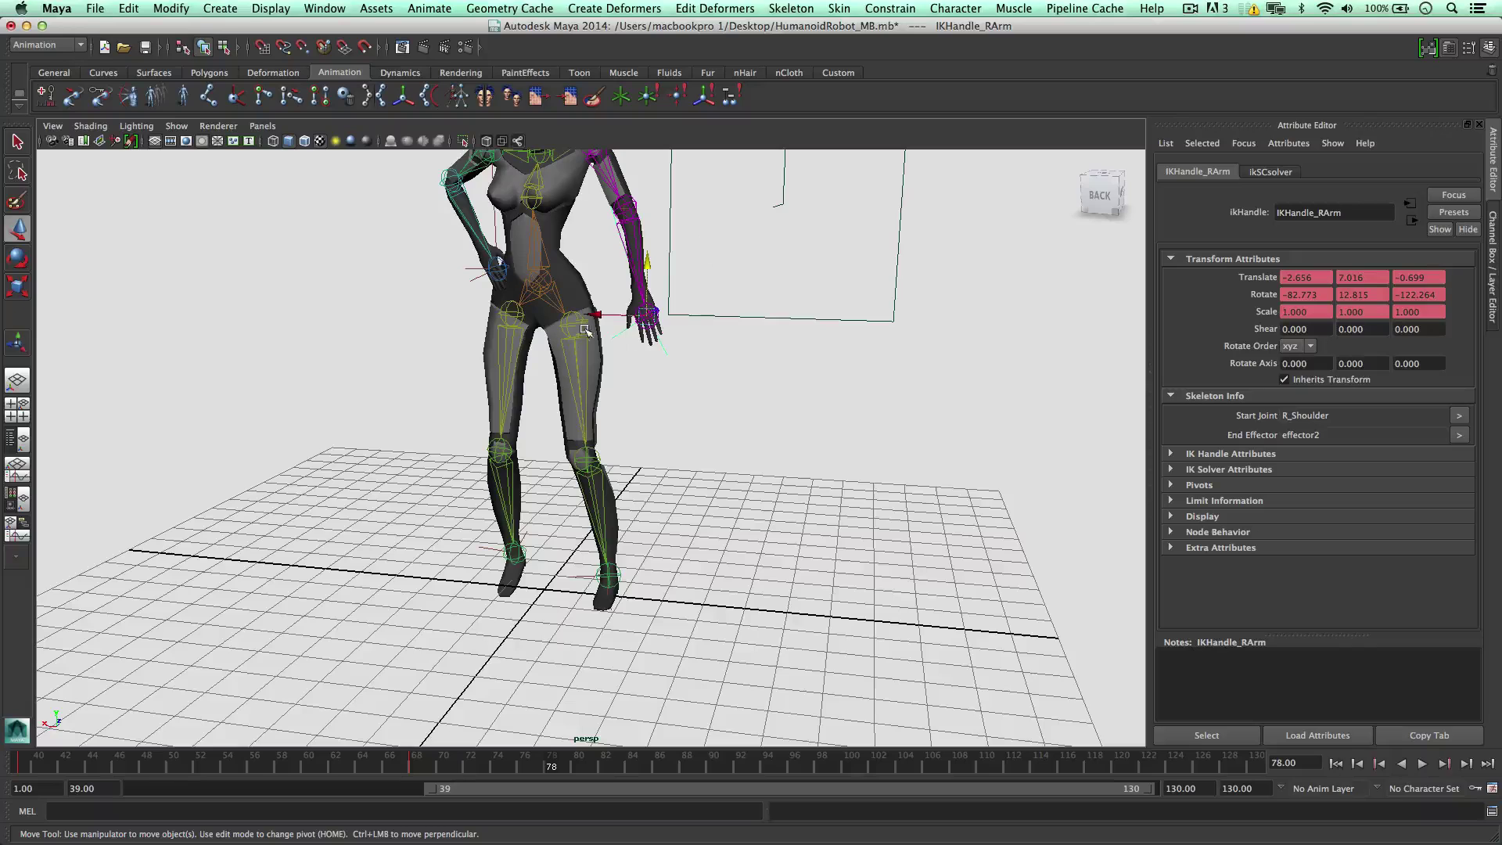
pyautogui.moveTo(600, 316); pyautogui.dragTo(642, 284)
pyautogui.press('s')
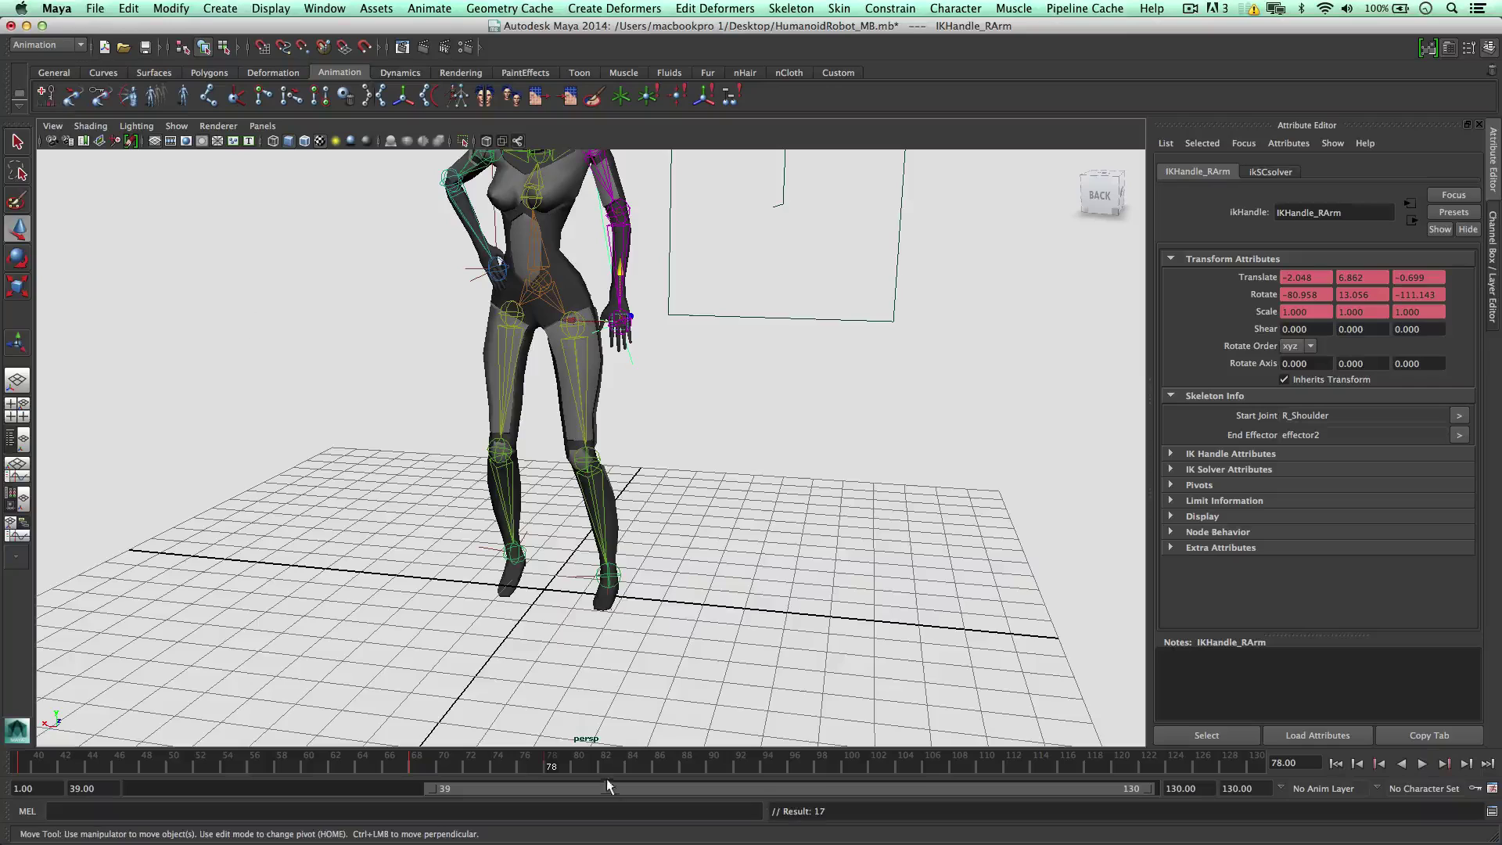
# Step: Scrub towards the animation's end and key IKHandle_RArm's hanging pose at frame 110
pyautogui.moveTo(626, 766); pyautogui.dragTo(852, 760)
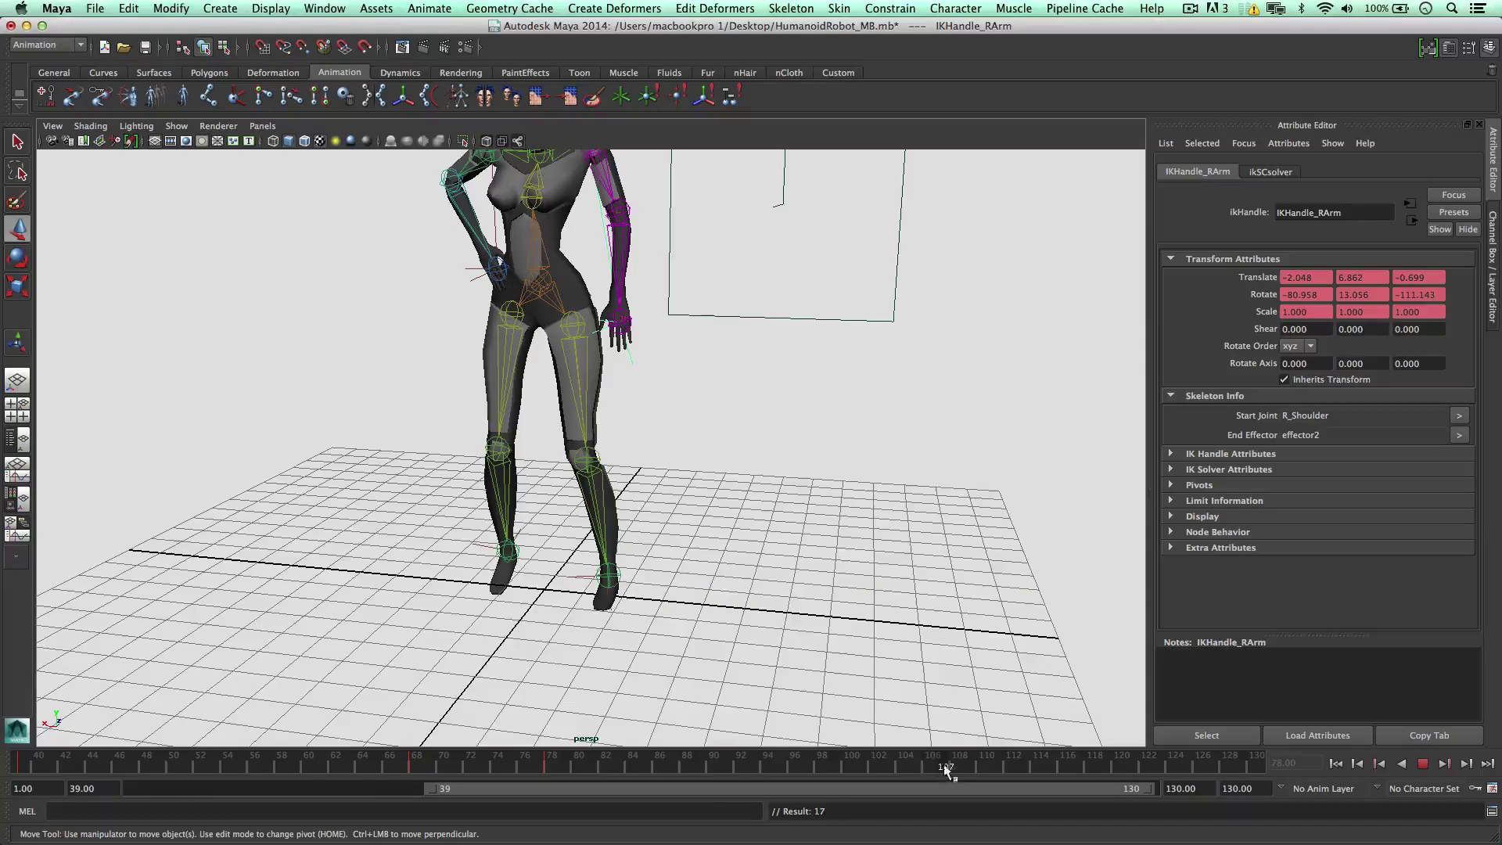
pyautogui.moveTo(947, 770); pyautogui.dragTo(1041, 768)
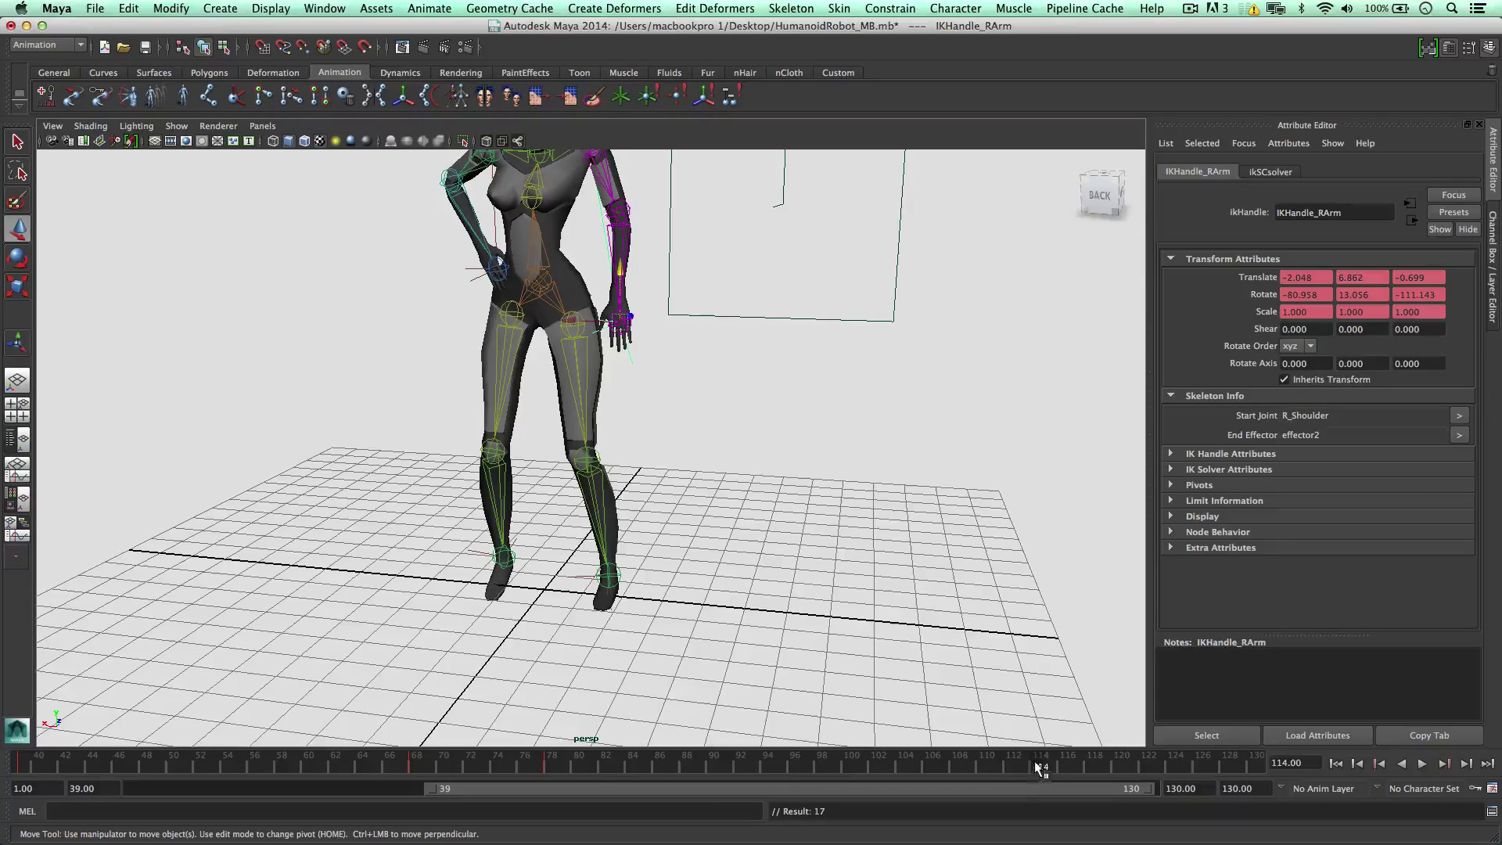
pyautogui.click(987, 772)
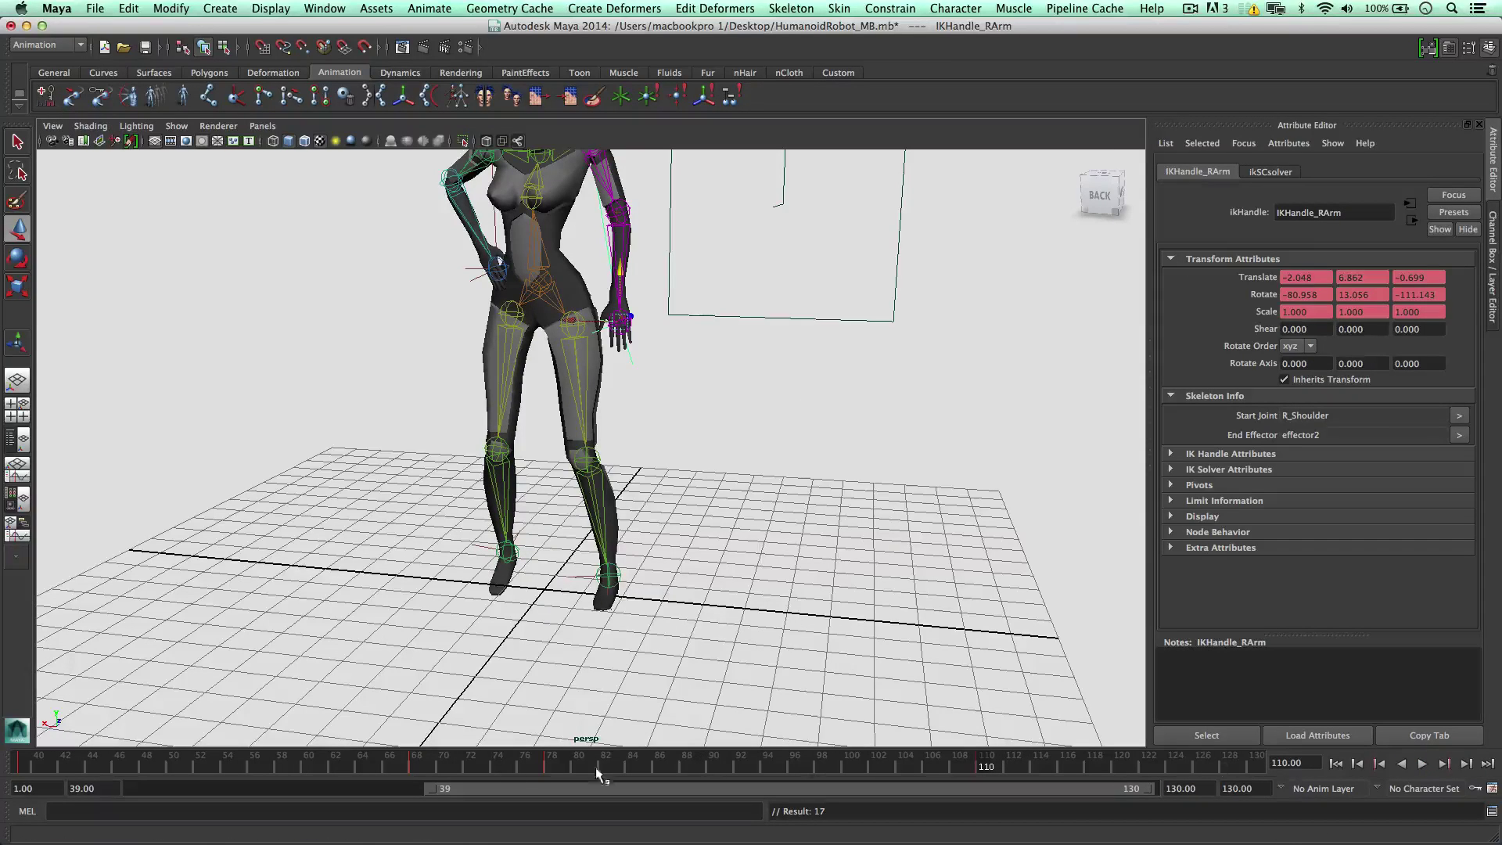
# Step: Copy IKHandle_RArm's key from frame 39 and paste it at frame 130
pyautogui.moveTo(598, 774); pyautogui.dragTo(17, 765)
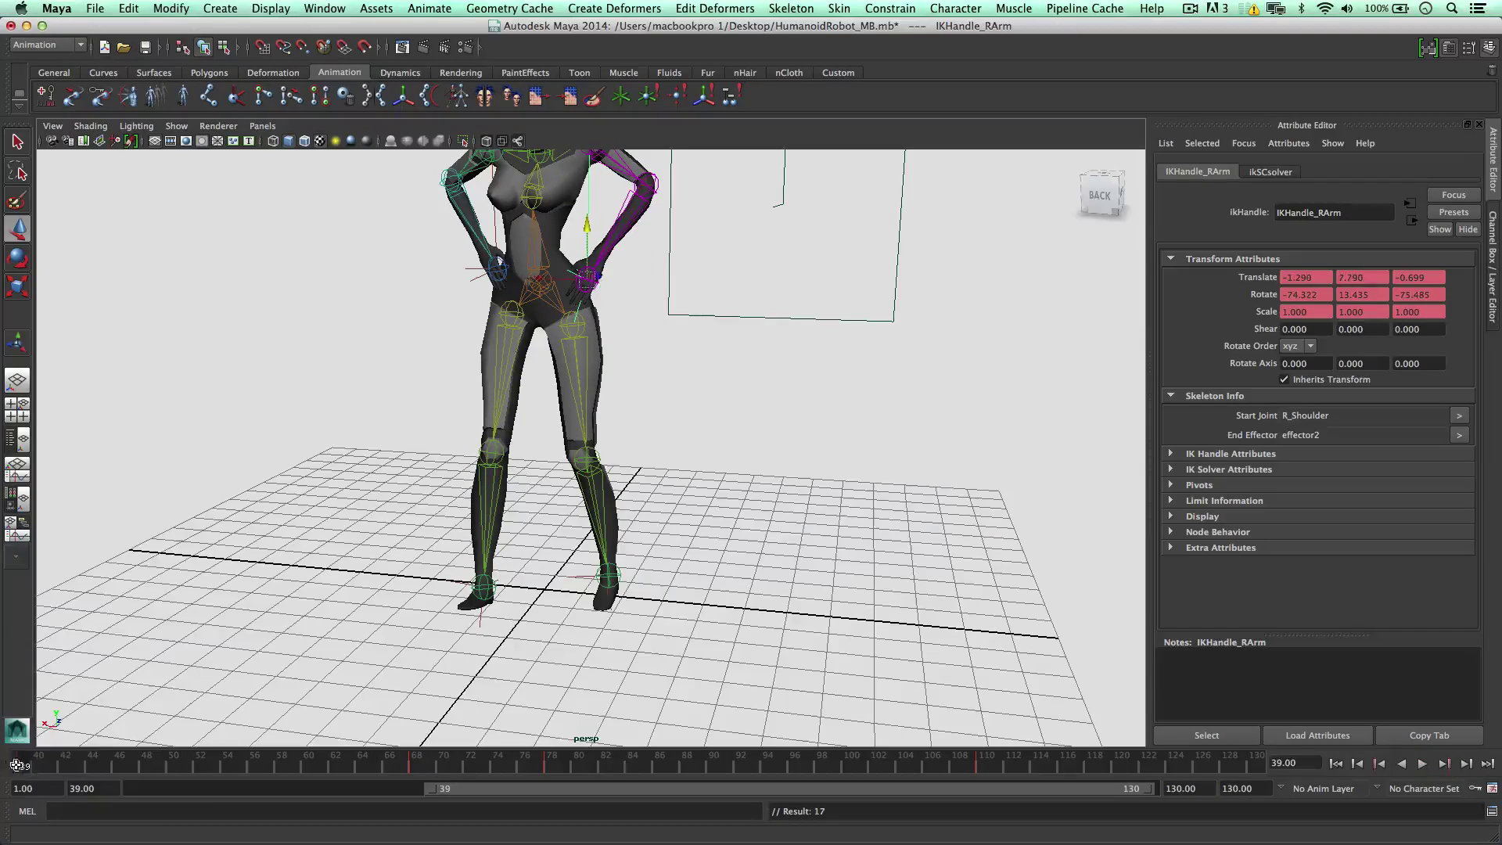
pyautogui.rightClick(18, 765)
pyautogui.click(78, 561)
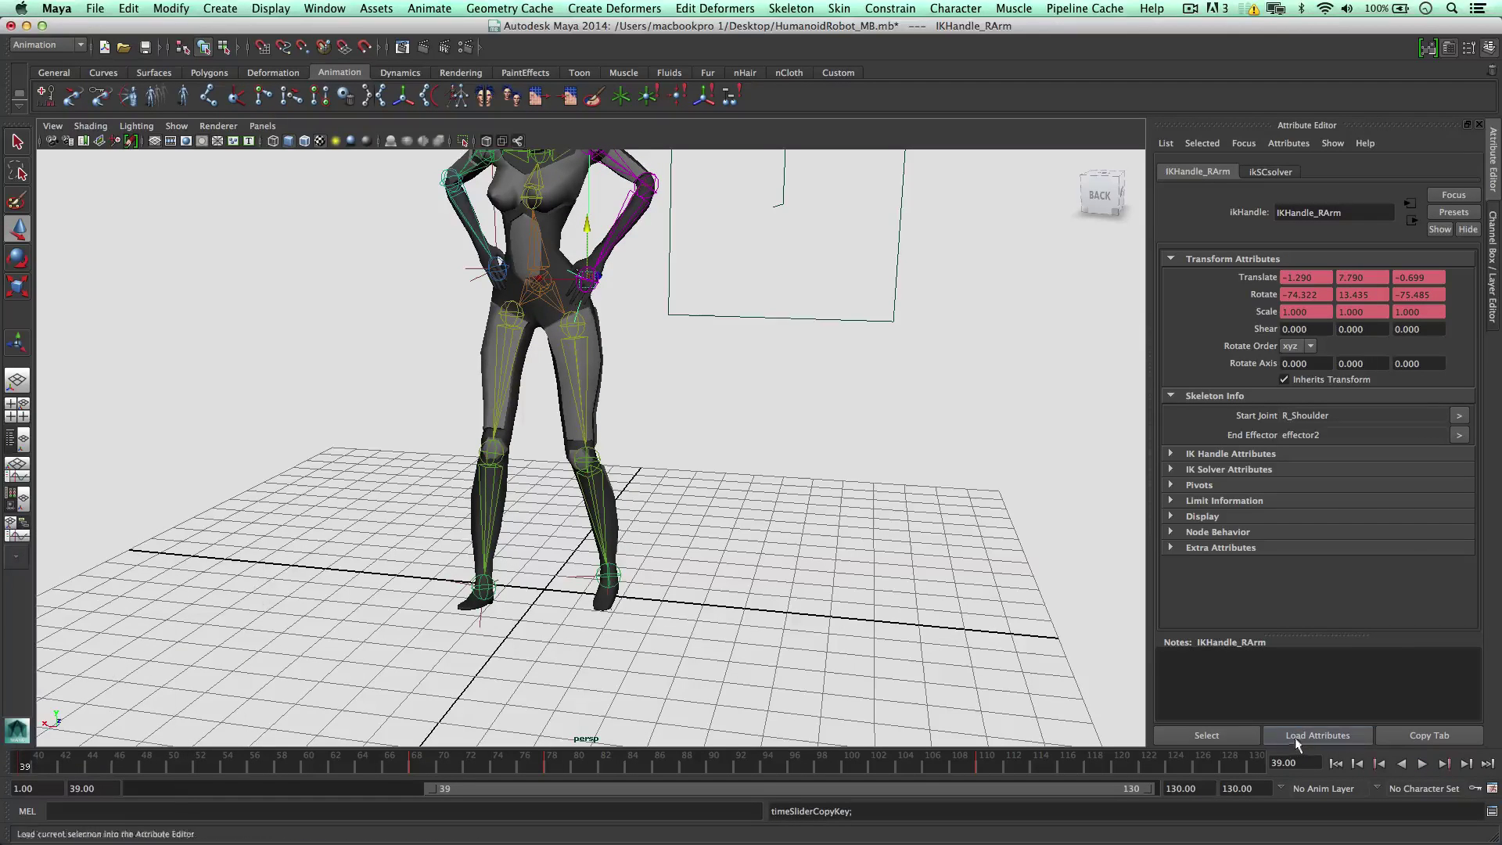
pyautogui.click(1252, 763)
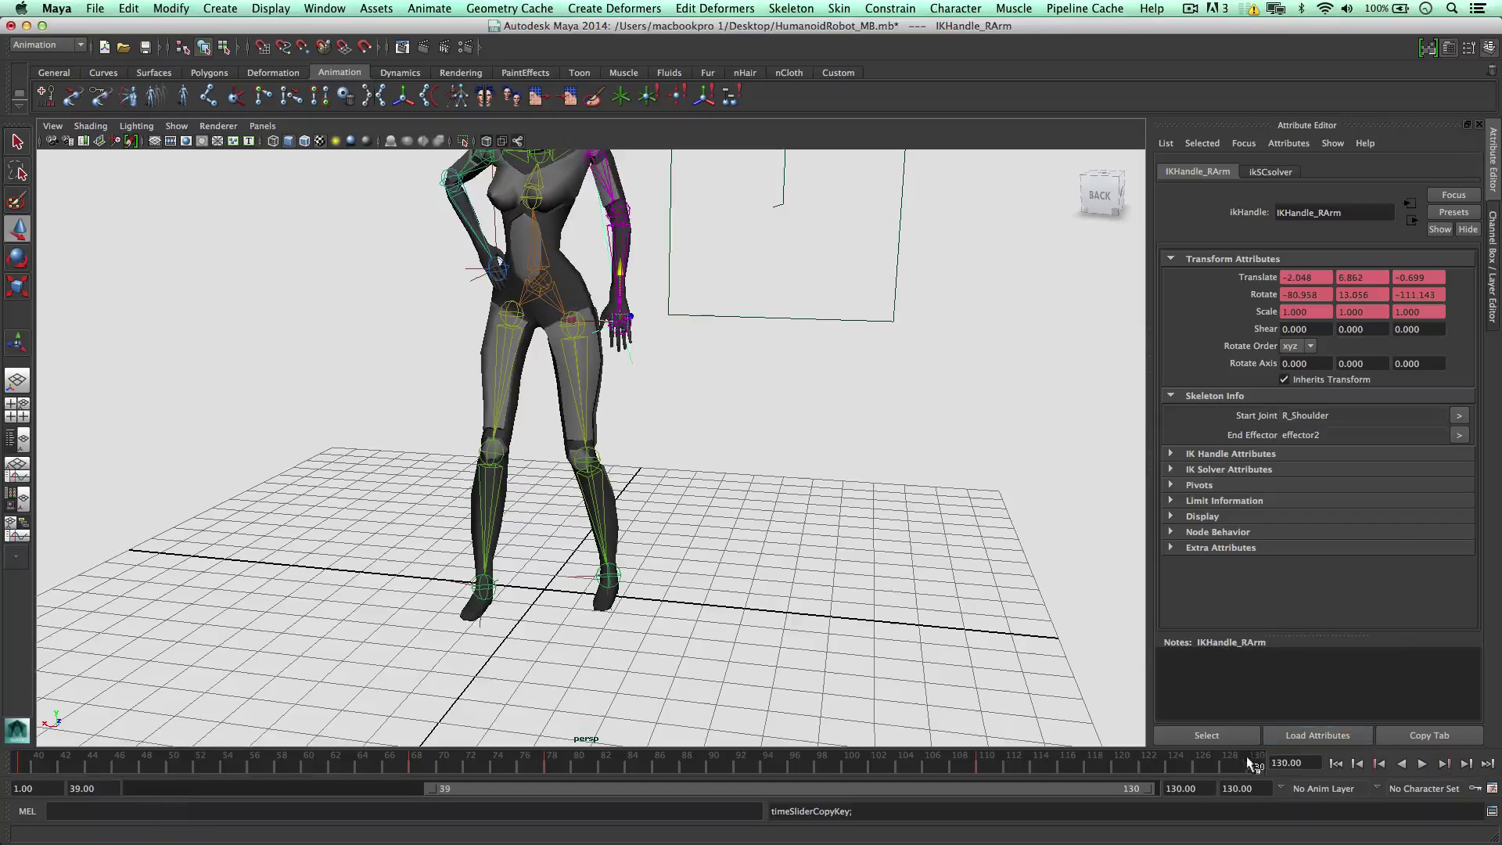
pyautogui.rightClick(1250, 762)
pyautogui.moveTo(1330, 577)
pyautogui.click(1414, 580)
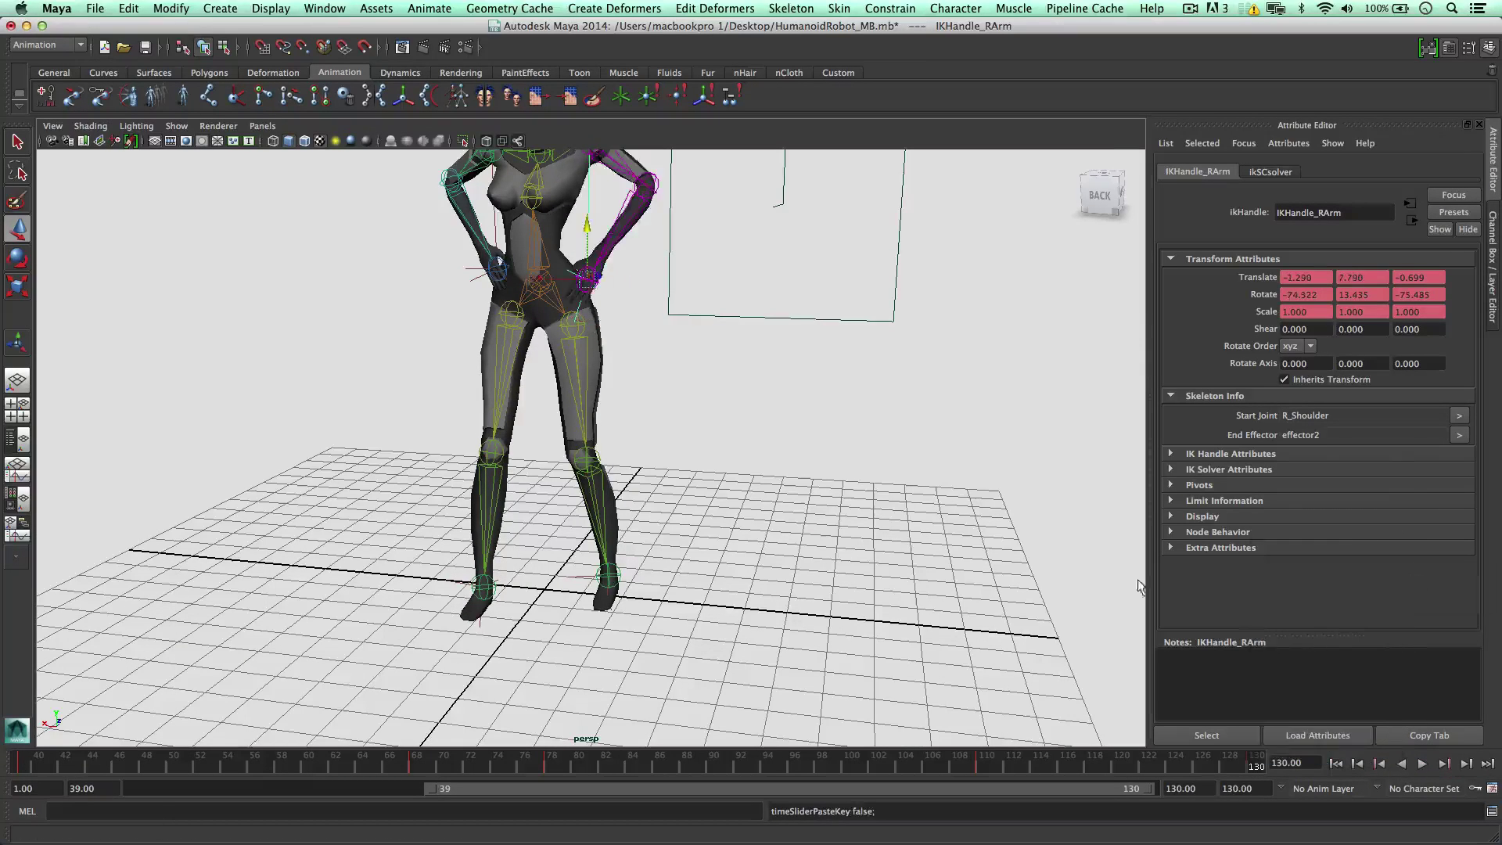
# Step: Play the animation with the whole figure in view to check the right arm's movement, and clear the selection
pyautogui.scroll(-5, 1138, 586)
pyautogui.hotkey('alt', 'v')
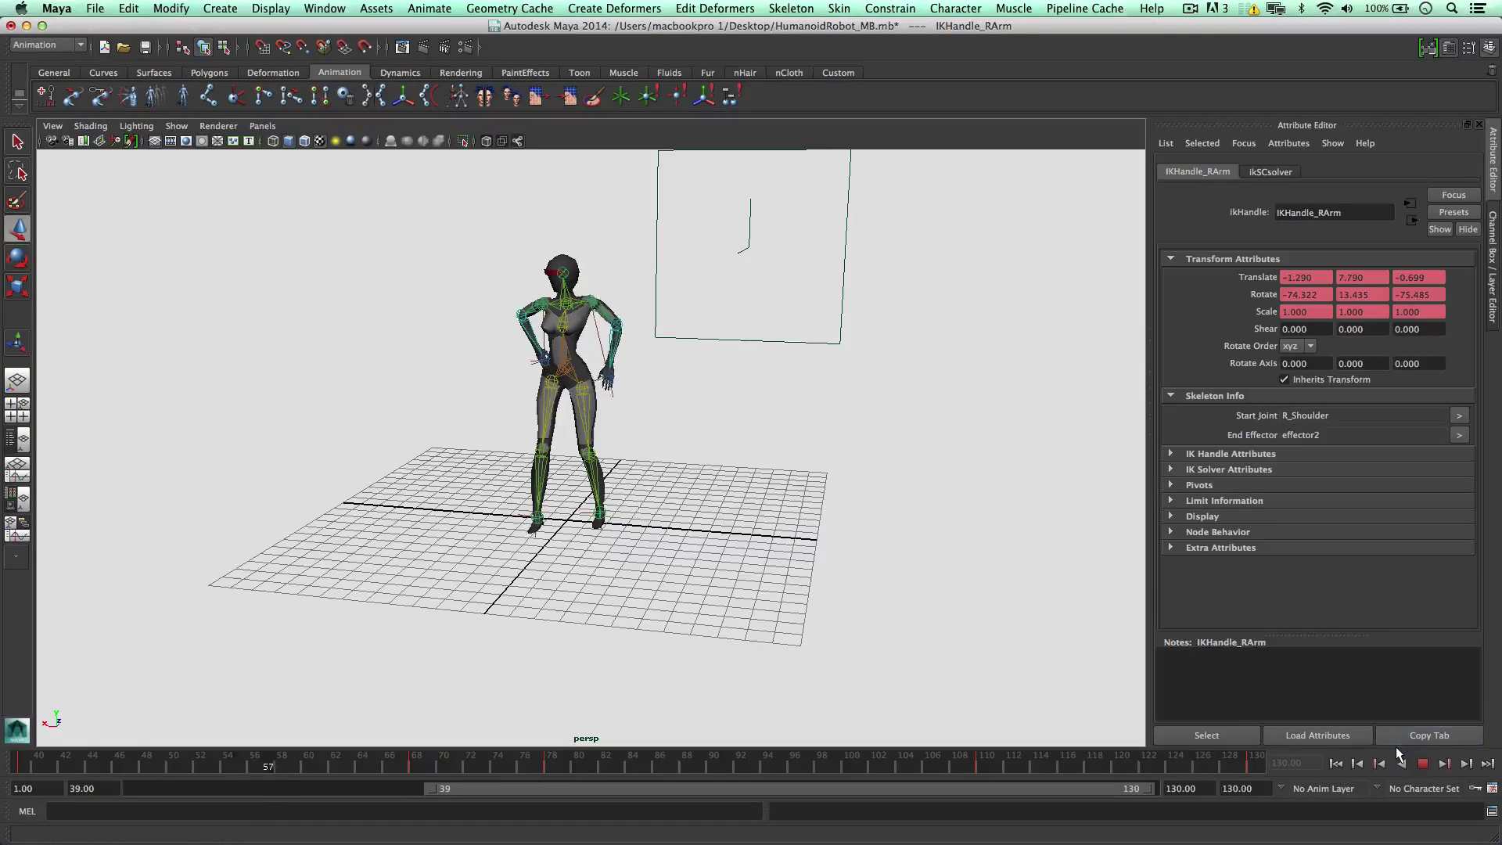
pyautogui.click(1420, 764)
pyautogui.click(939, 642)
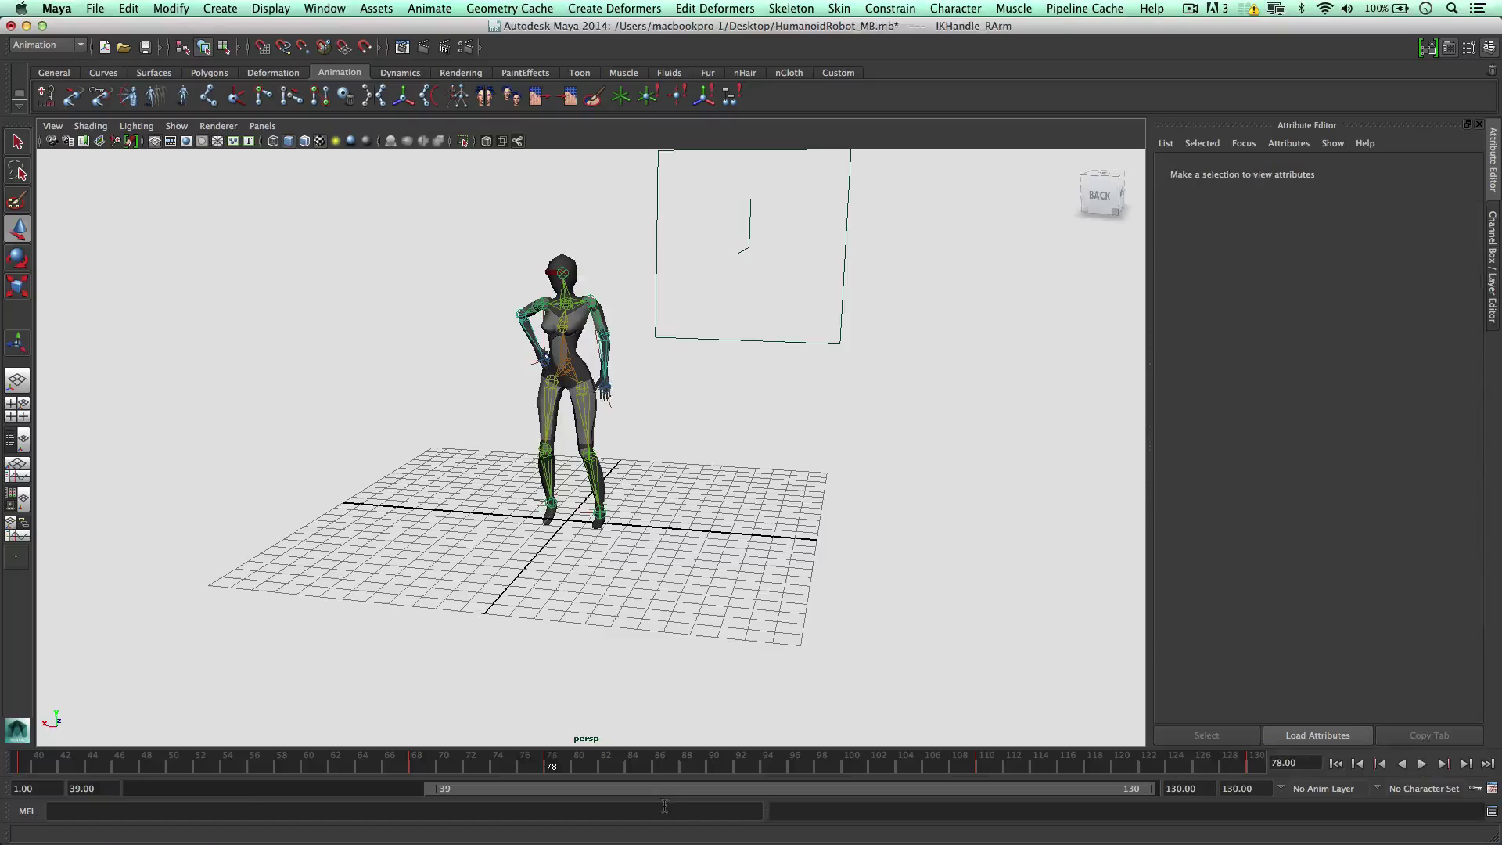
# Step: Cut IKHandle_RArm's keys at frames 68 to 78 and paste them starting at frame 56
pyautogui.click(607, 401)
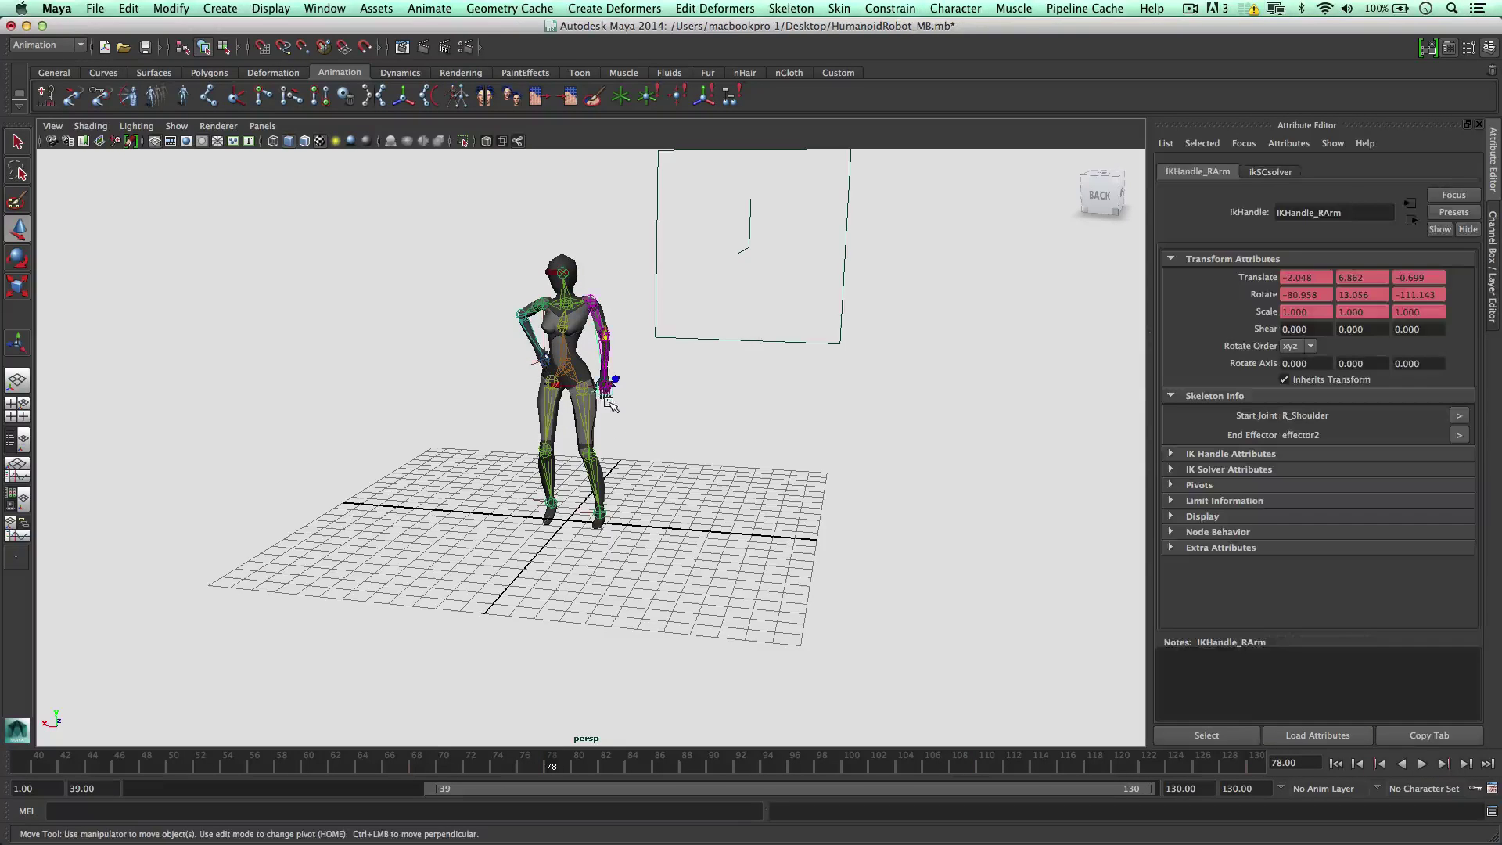
pyautogui.click(427, 765)
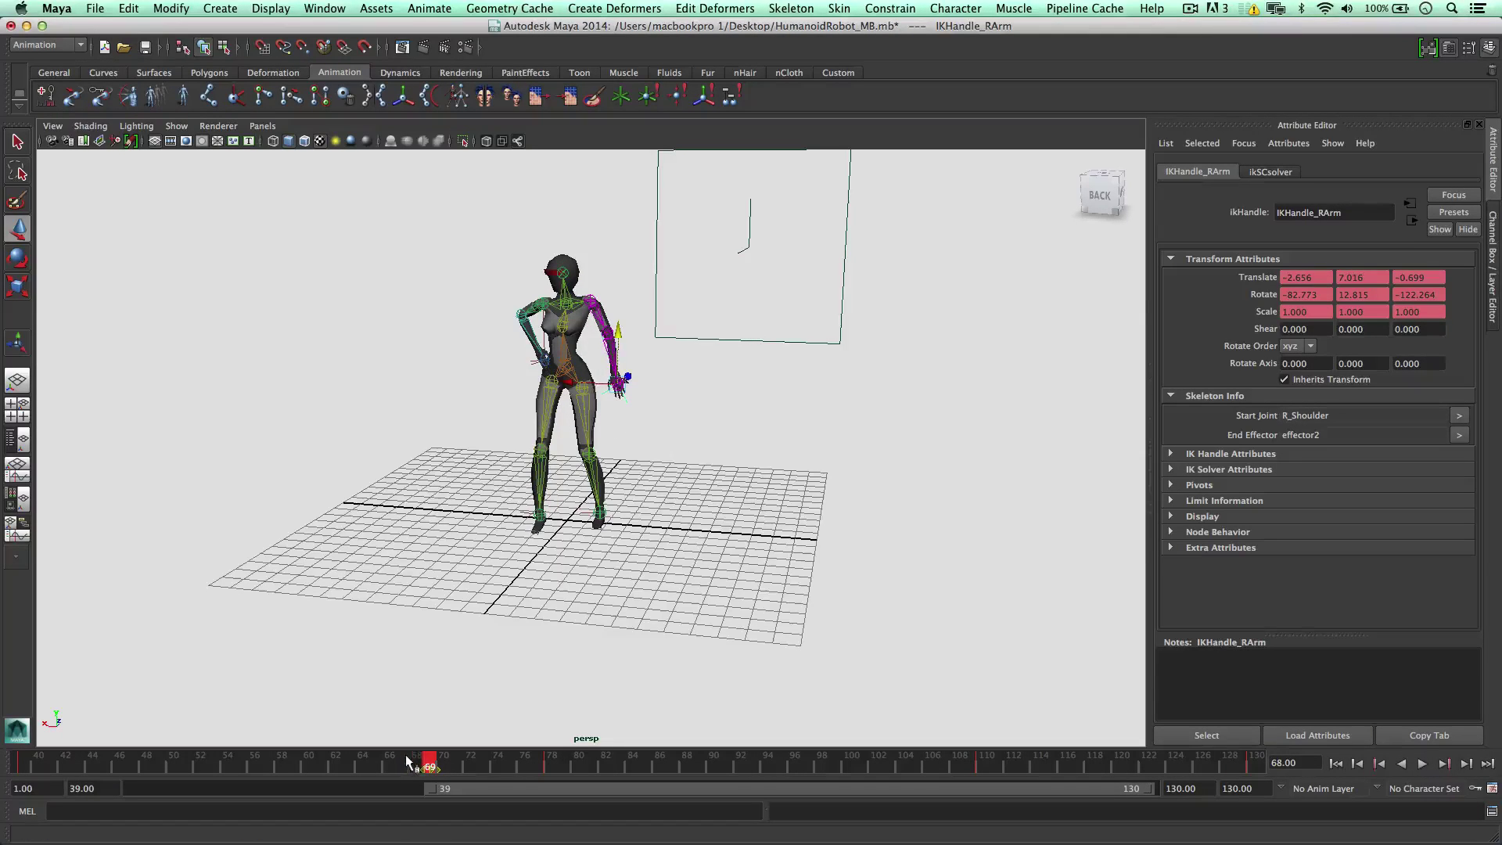
pyautogui.moveTo(408, 761)
pyautogui.mouseDown()
pyautogui.moveTo(481, 762)
pyautogui.moveTo(393, 765)
pyautogui.moveTo(557, 770)
pyautogui.mouseUp()
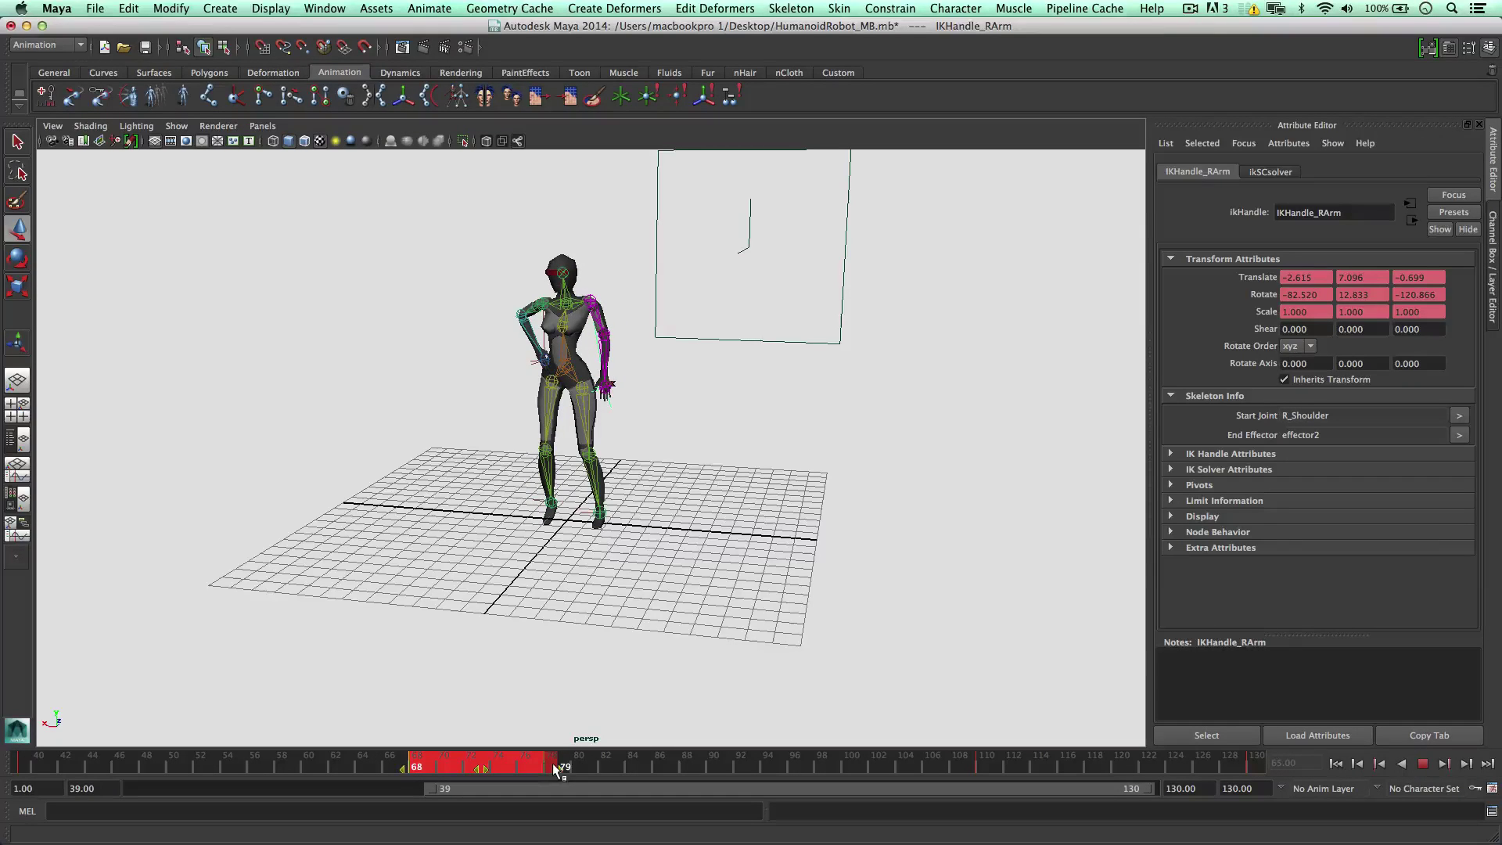
pyautogui.rightClick(559, 768)
pyautogui.click(590, 547)
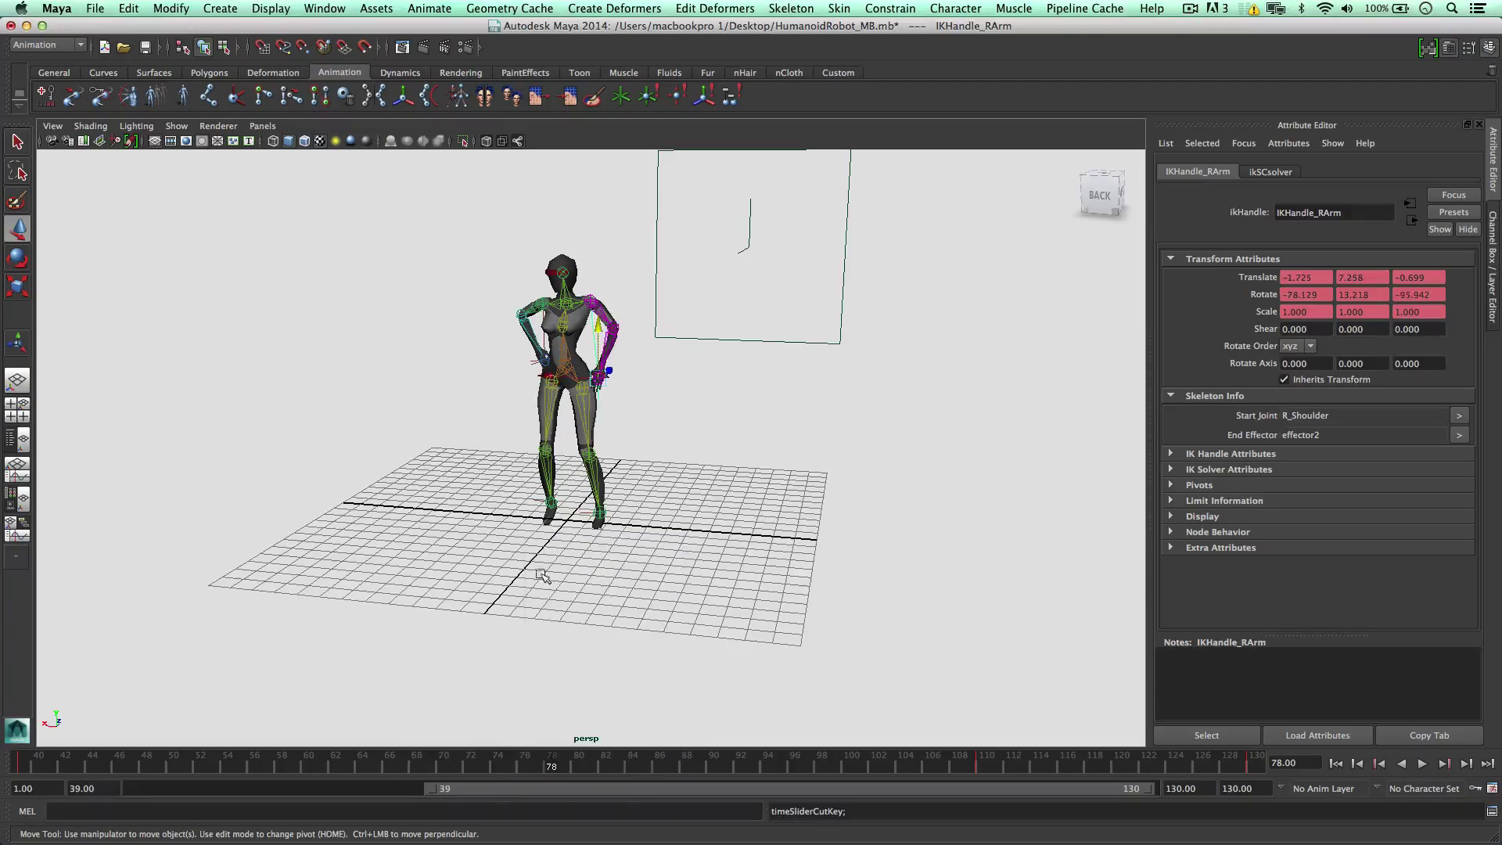
pyautogui.moveTo(122, 770); pyautogui.dragTo(254, 761)
pyautogui.rightClick(253, 762)
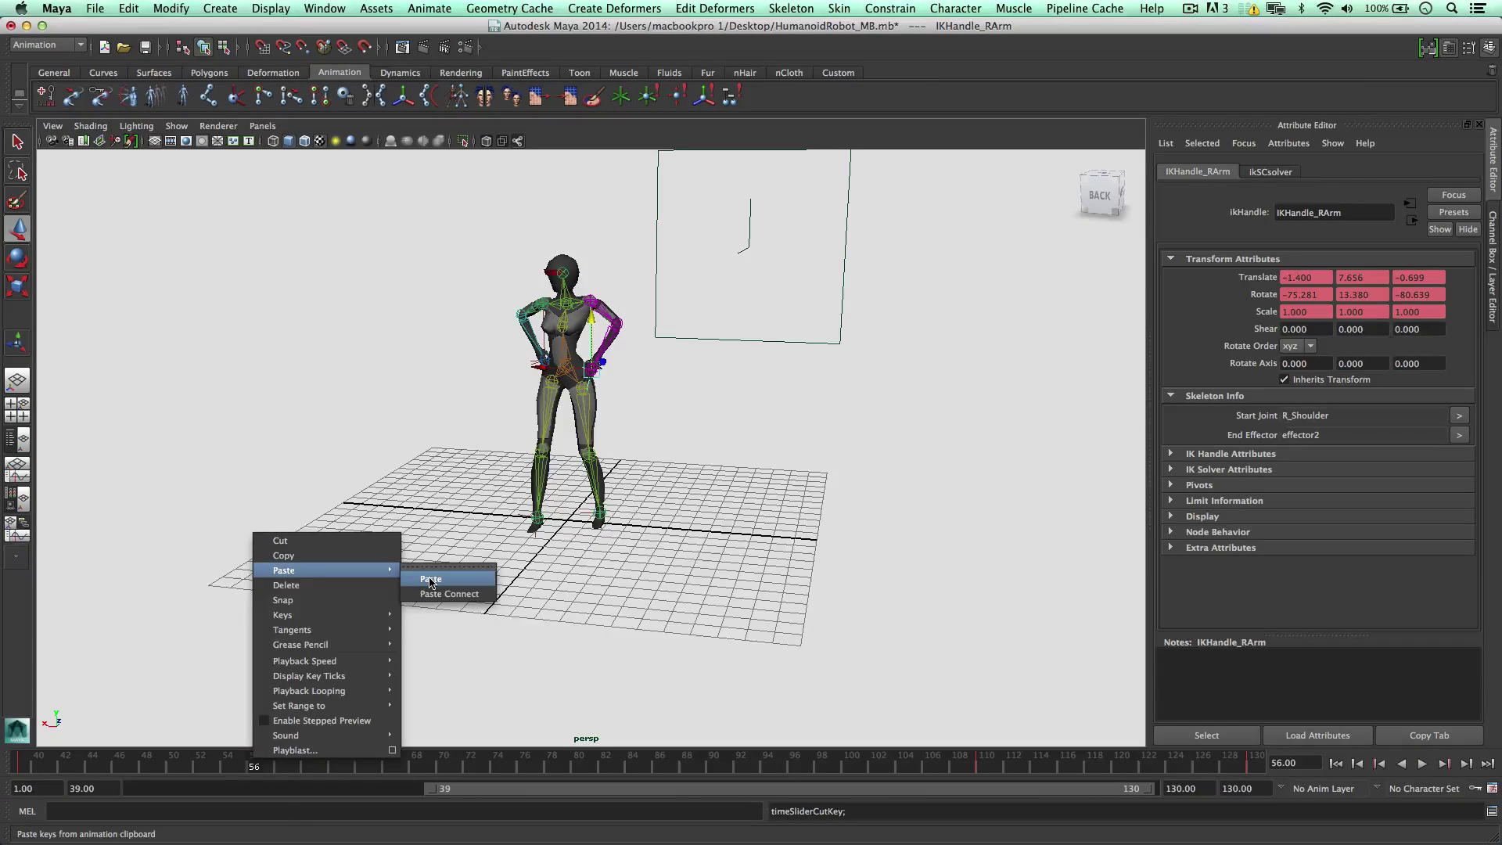
pyautogui.click(430, 581)
# Step: Play the animation from frame 39 to check the right arm's earlier drop, and examine the figure from the front
pyautogui.click(23, 760)
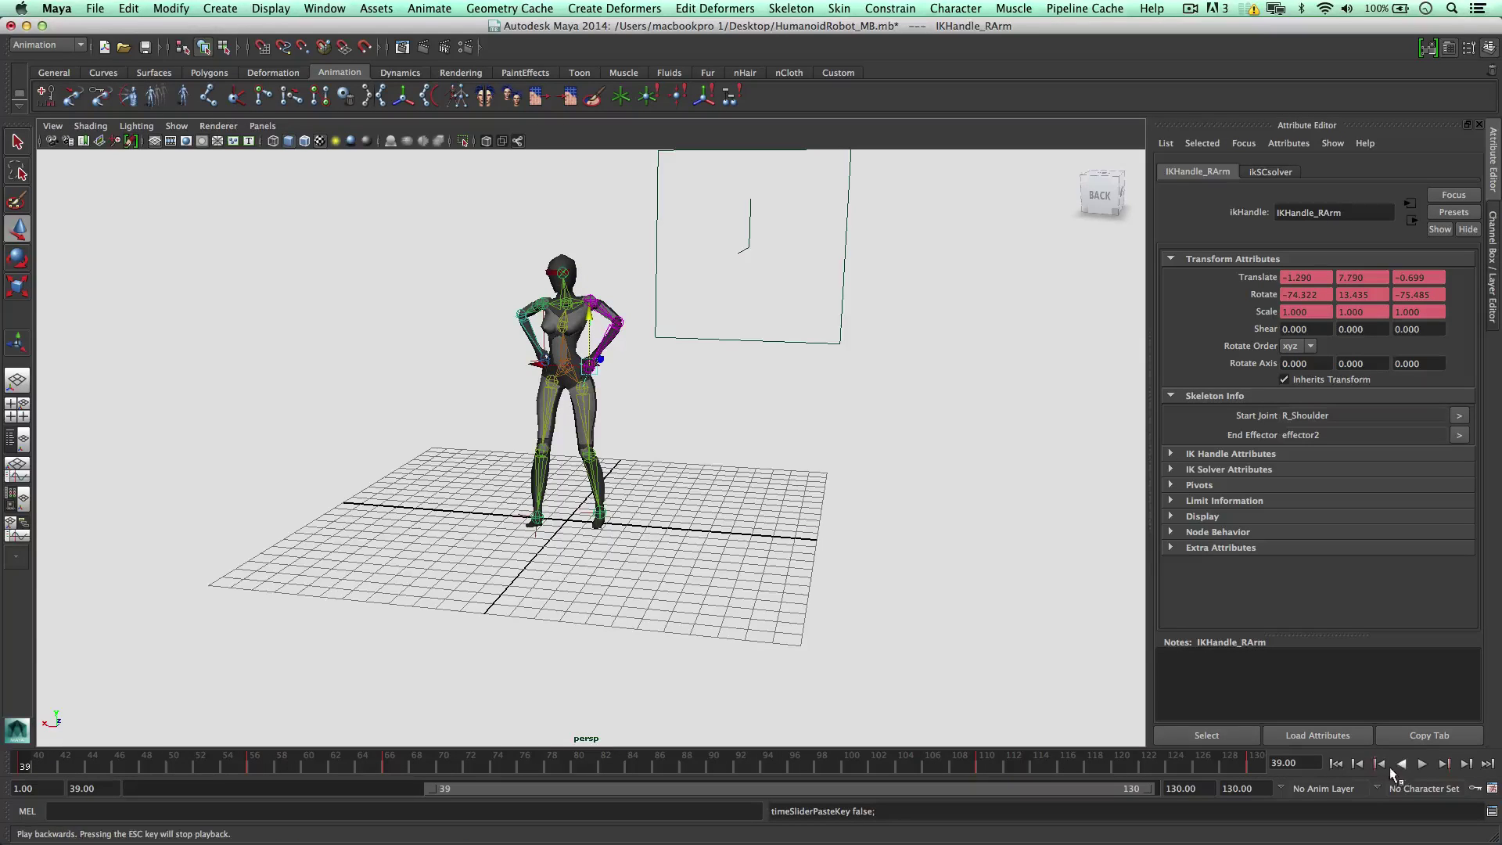
pyautogui.click(1422, 764)
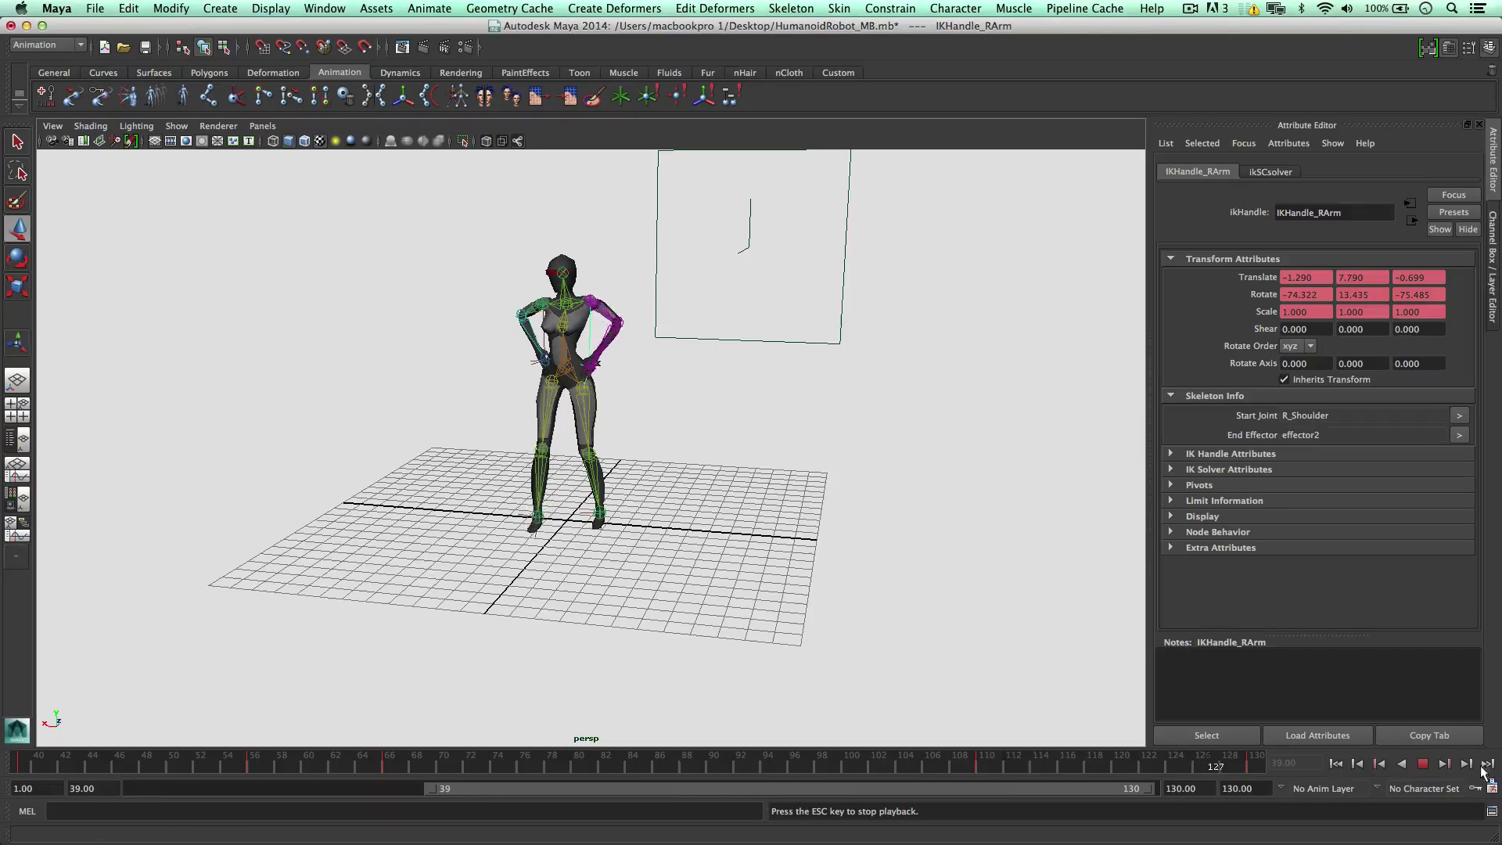
pyautogui.click(1434, 763)
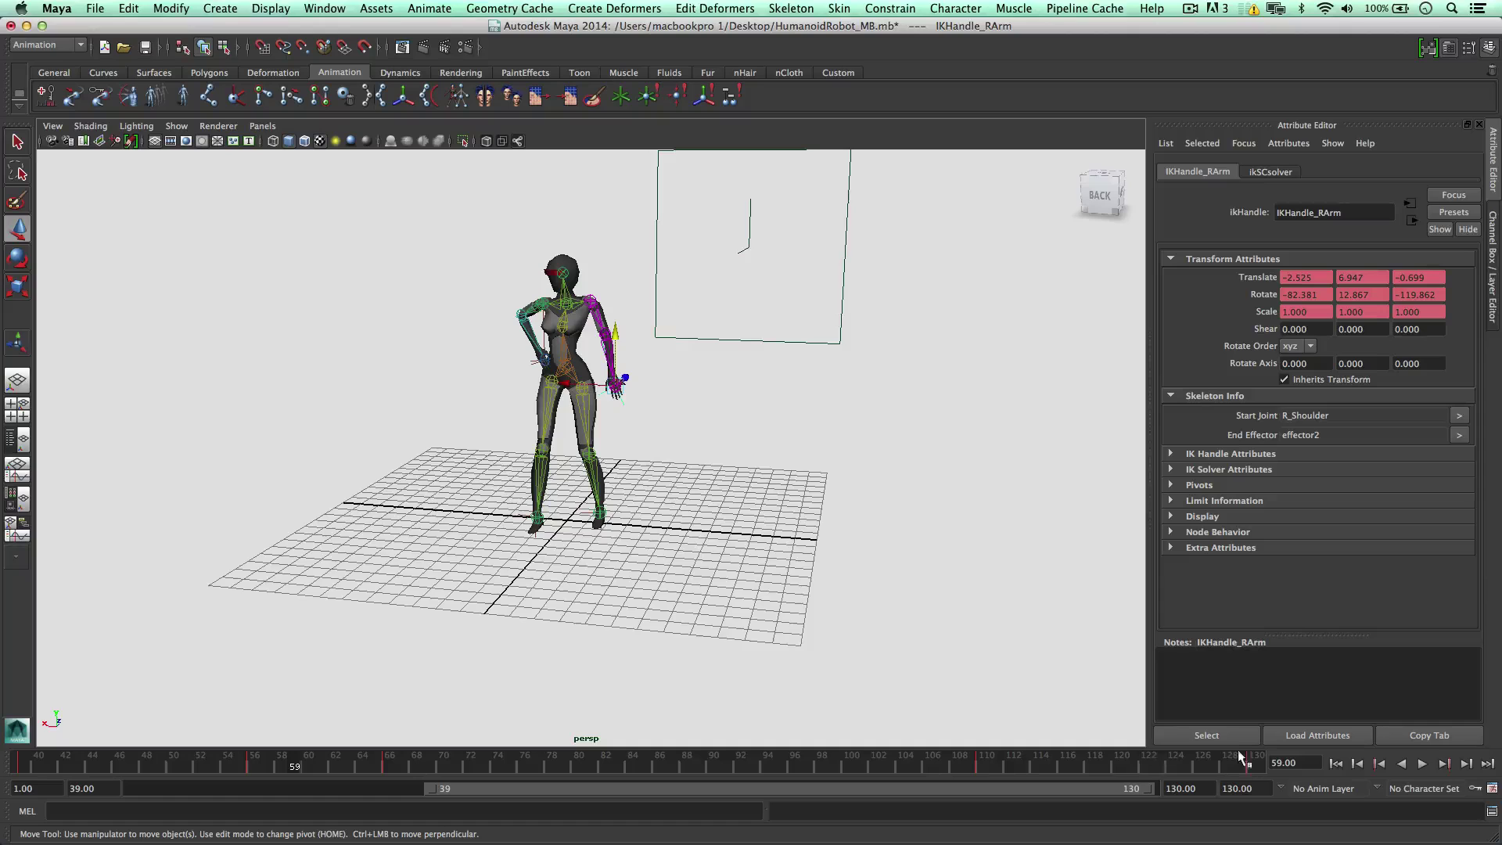
pyautogui.moveTo(741, 430)
pyautogui.keyDown('alt'); pyautogui.mouseDown()
pyautogui.moveTo(788, 430)
pyautogui.moveTo(764, 429)
pyautogui.mouseUp(); pyautogui.keyUp('alt')
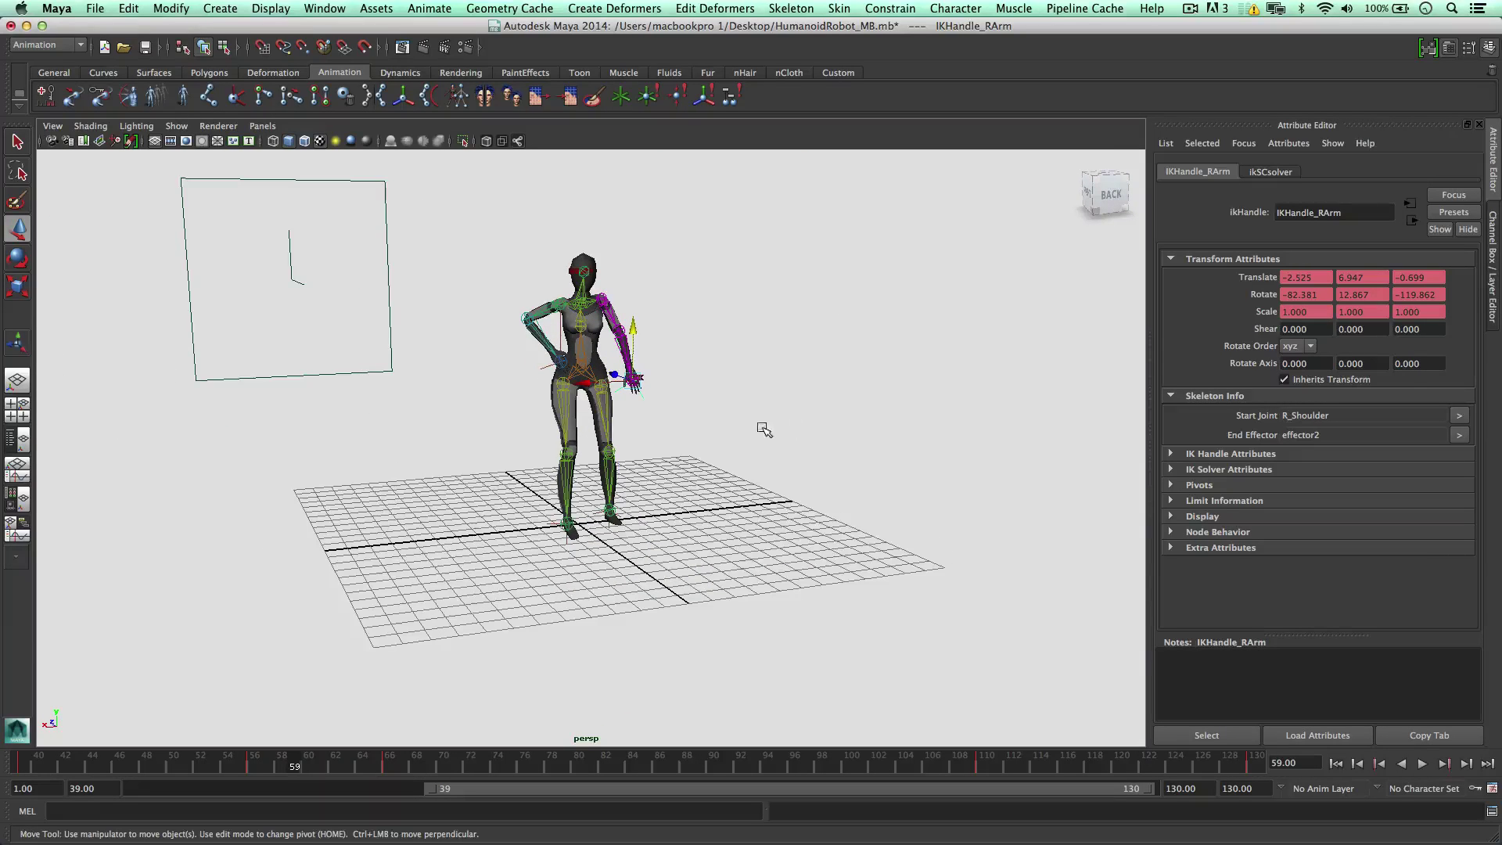
# Step: Set the playback end to frame 180 in the time slider preferences and save them
pyautogui.click(1492, 787)
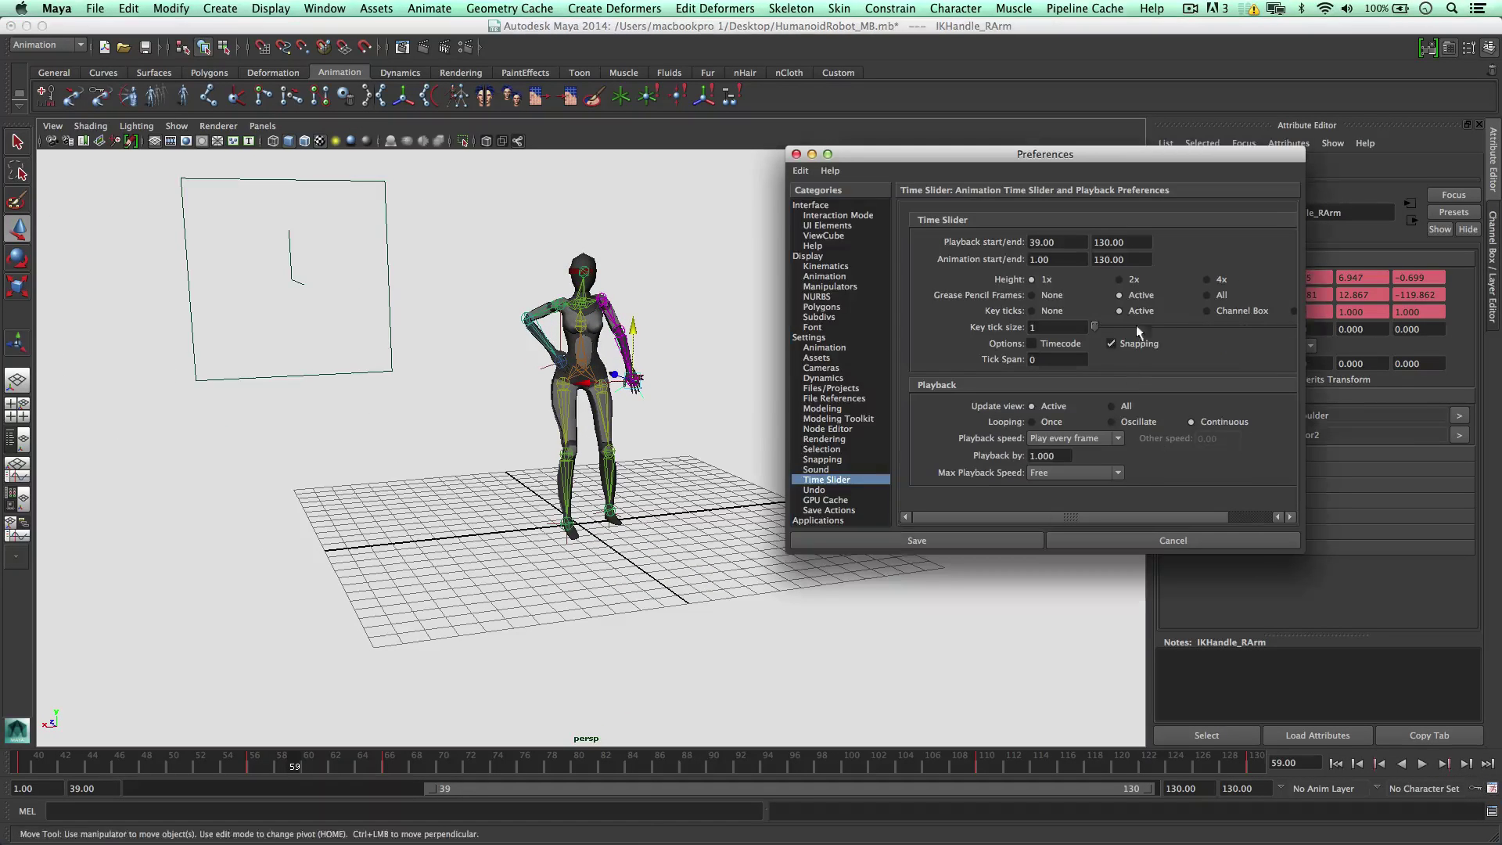
pyautogui.doubleClick(1117, 242)
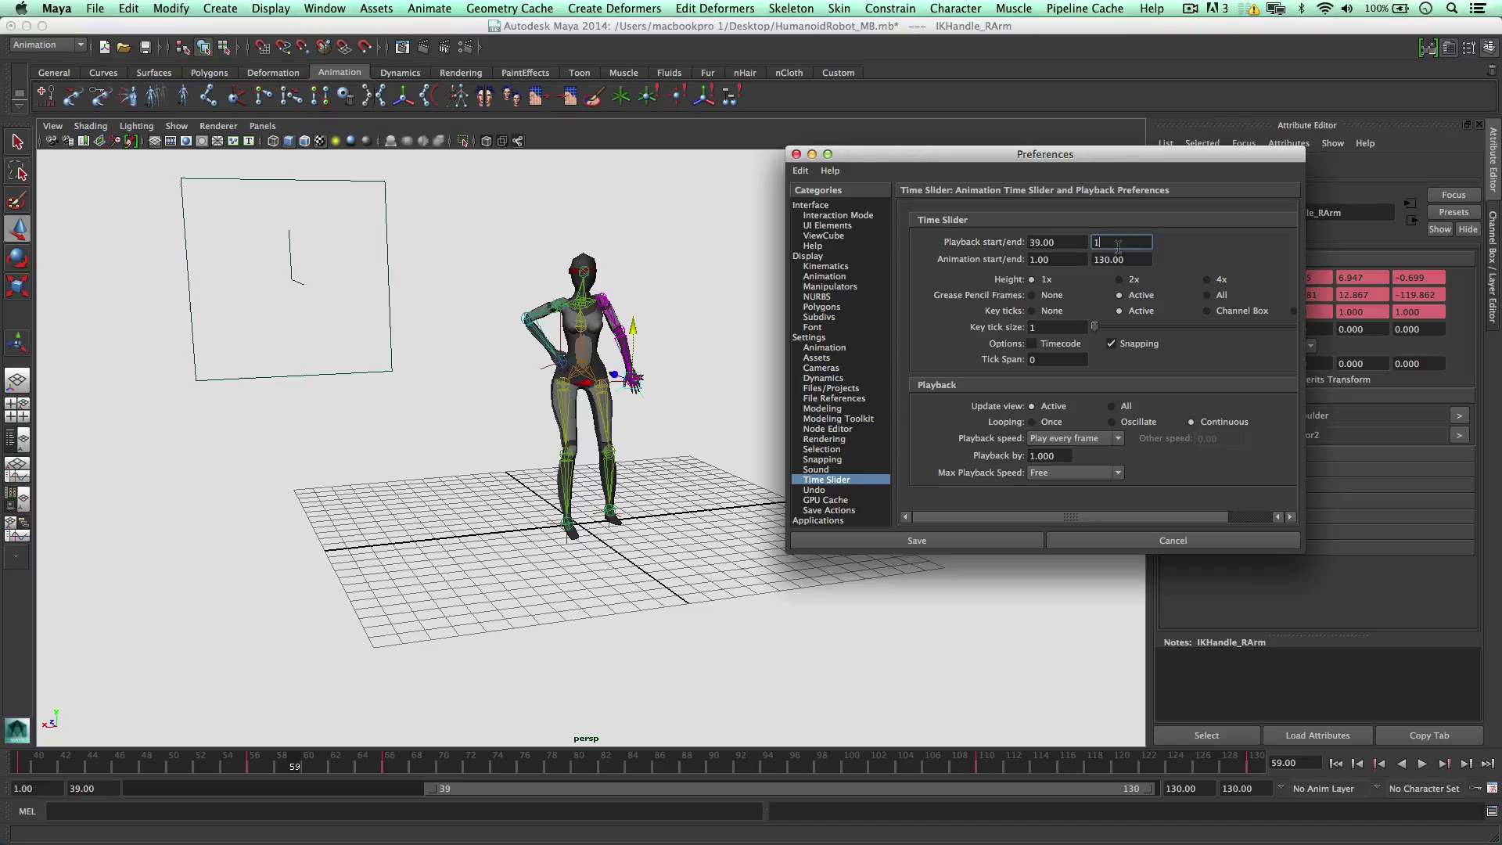
pyautogui.write('180')
pyautogui.press('Tab')
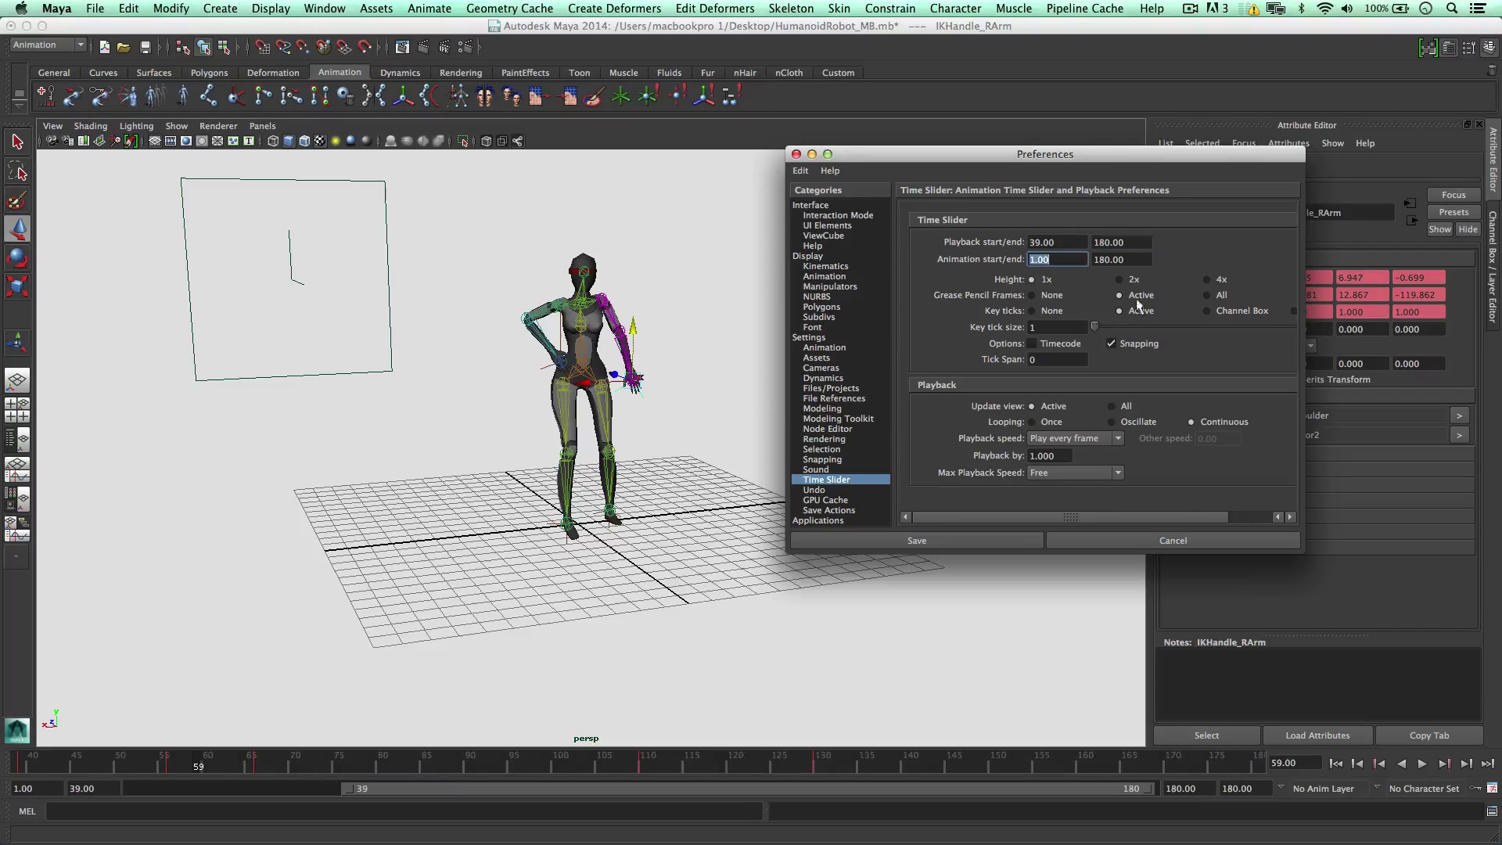
pyautogui.click(991, 539)
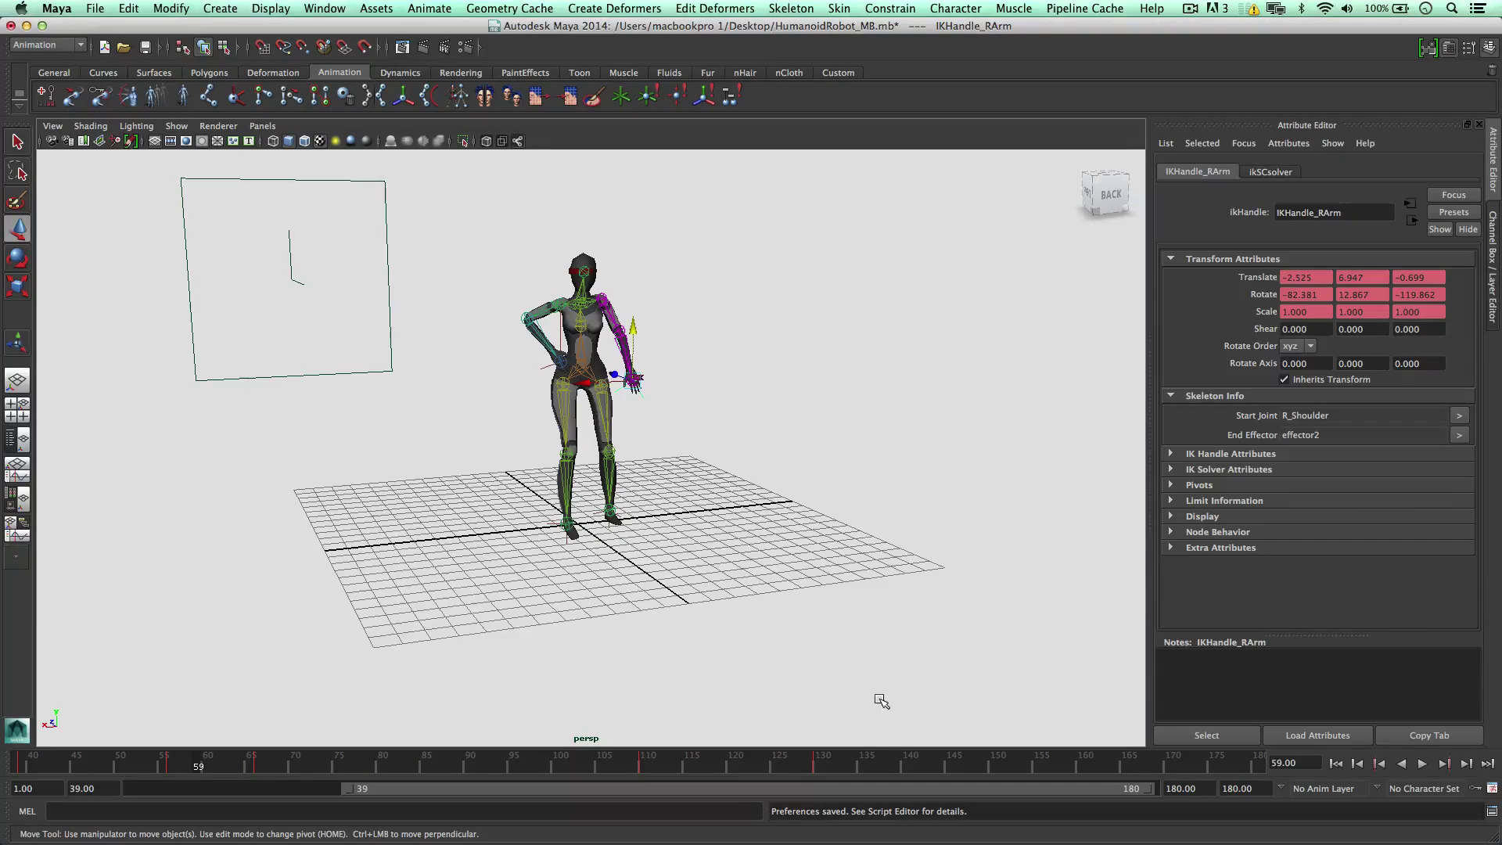
# Step: Play the extended animation from frame 39 and examine the right arm's pose around frame 110
pyautogui.moveTo(844, 759); pyautogui.dragTo(992, 772)
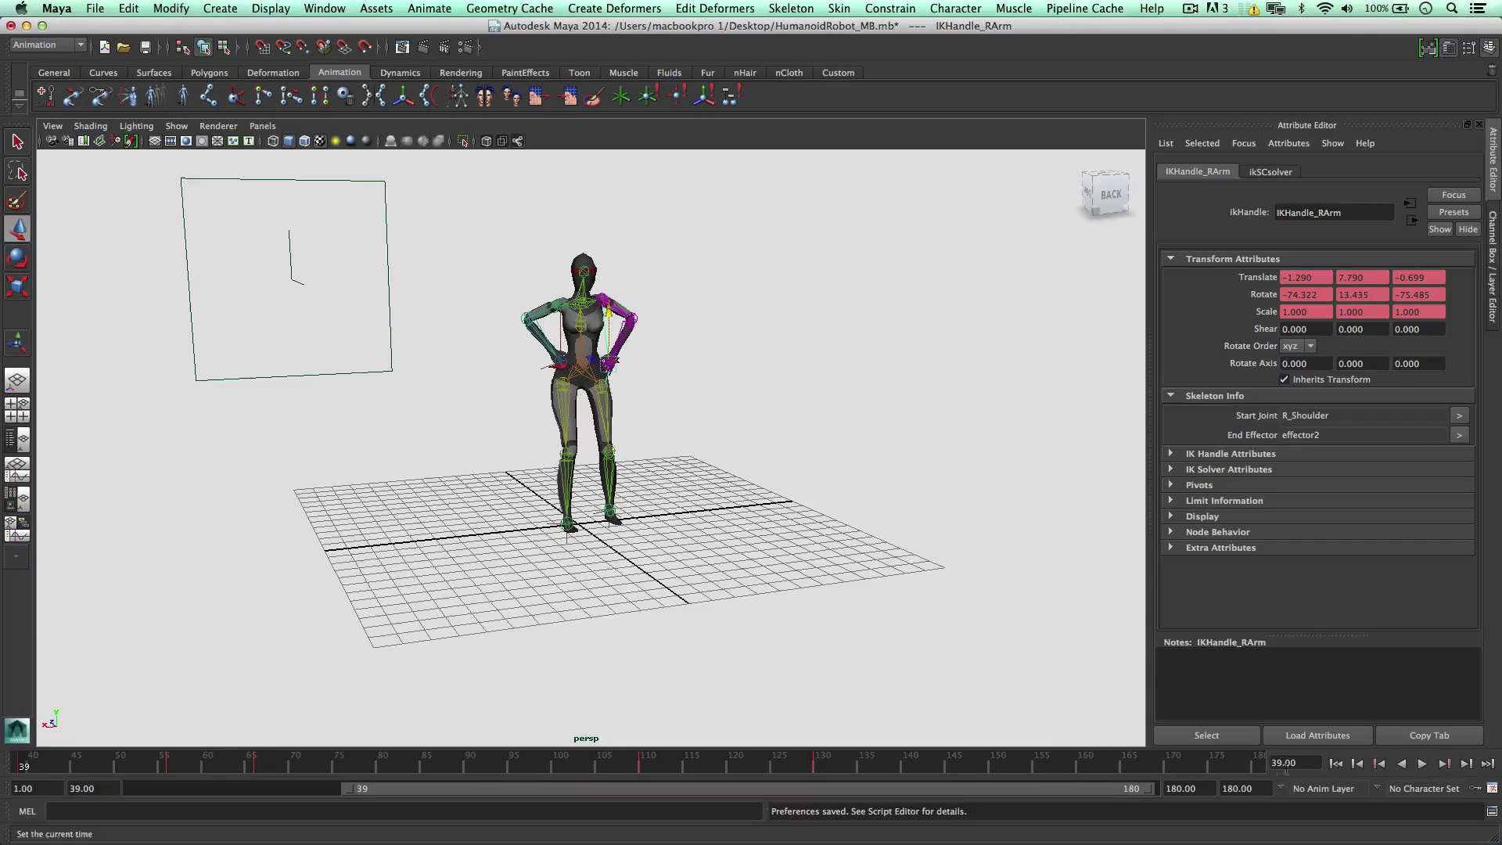
pyautogui.click(1444, 763)
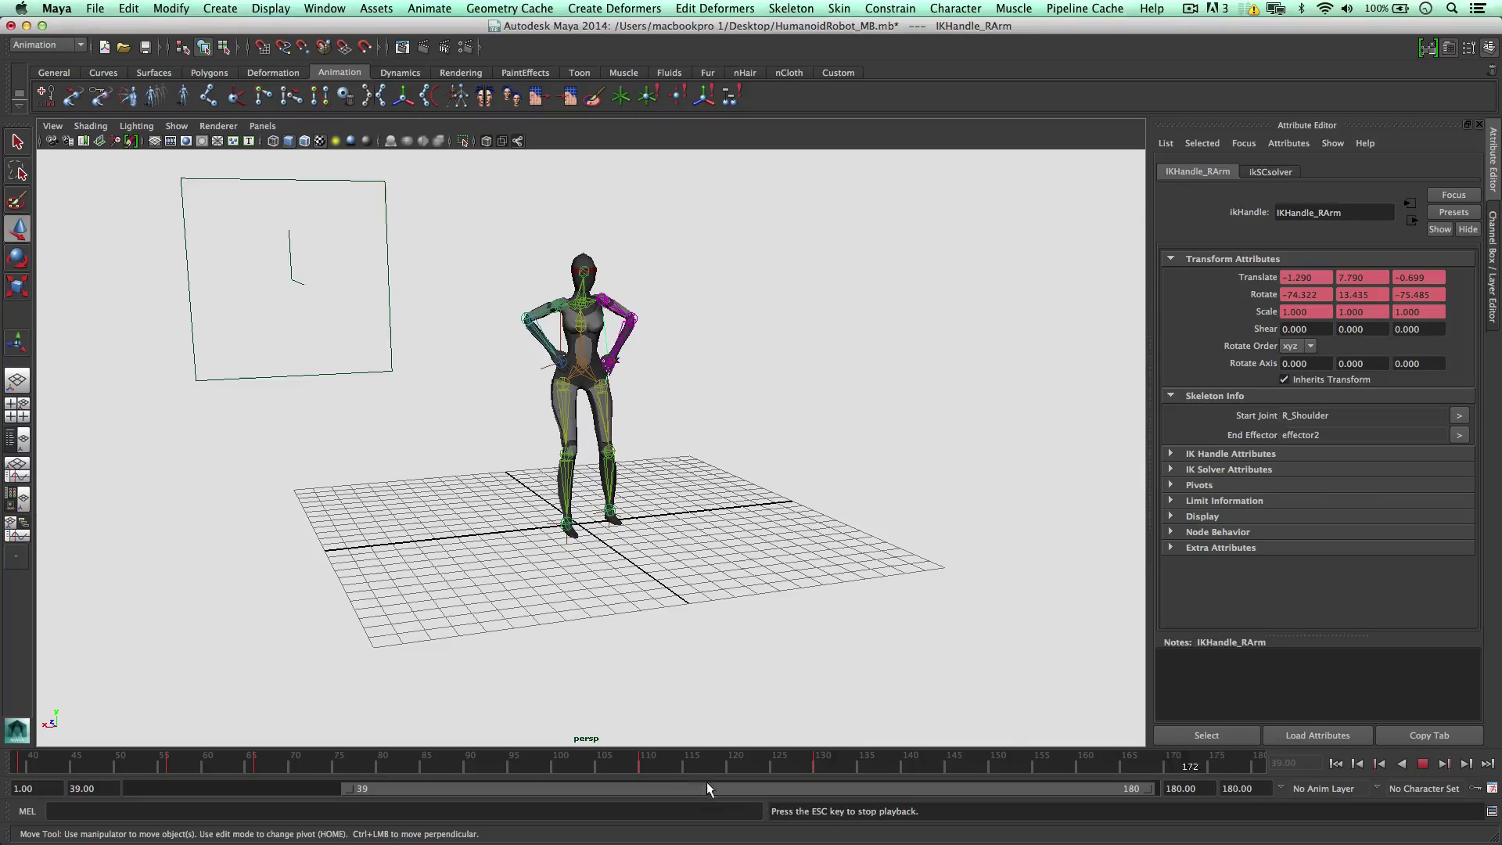
pyautogui.press('Escape')
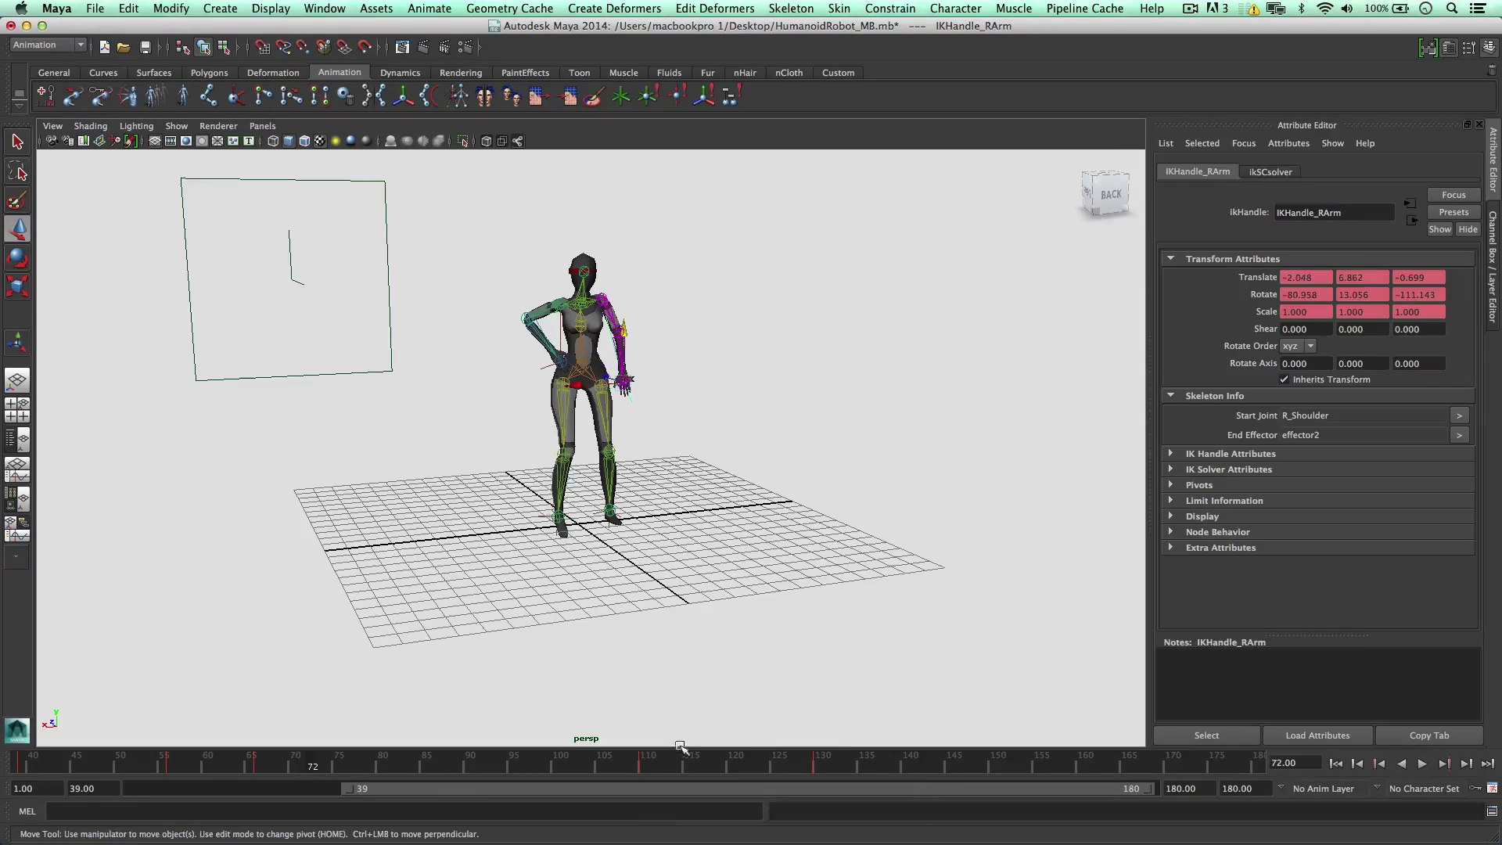
pyautogui.hotkey('alt', 'v')
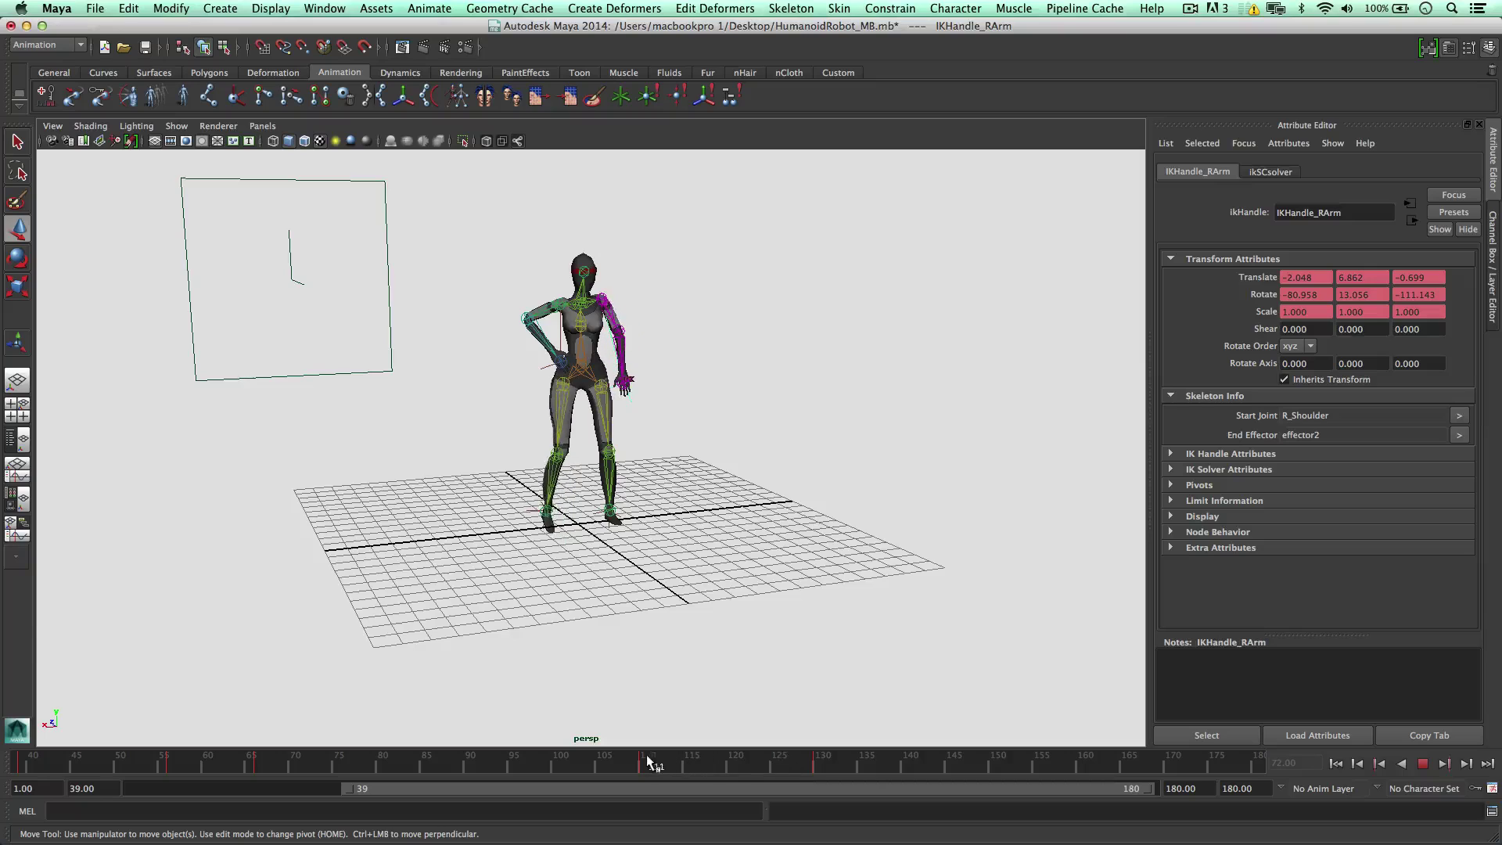
pyautogui.press('Escape')
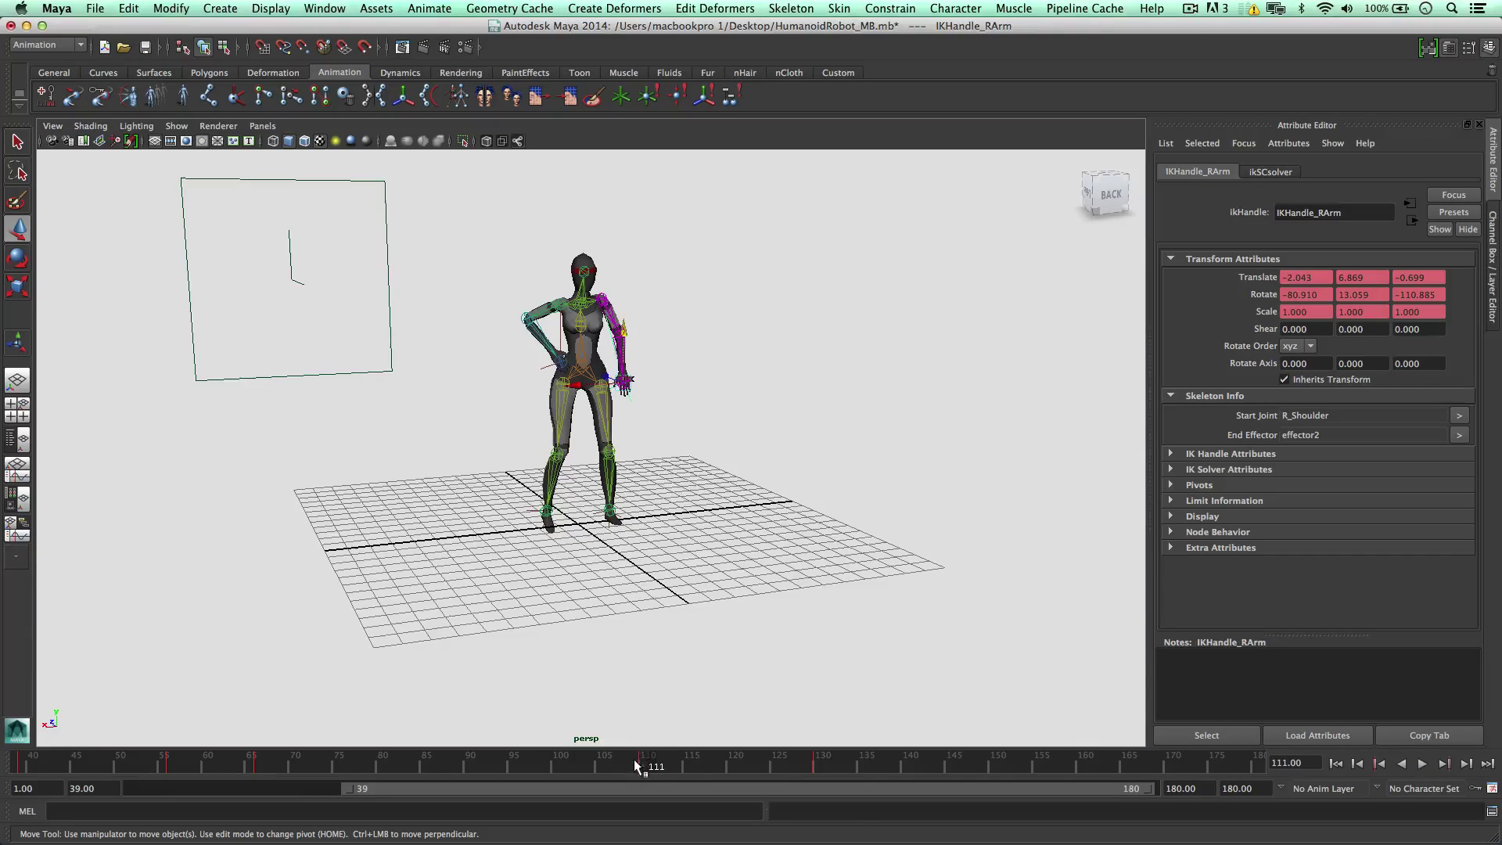
# Step: Cut IKHandle_RArm's keys between frames 109 and 131 and paste them starting at frame 150
pyautogui.hotkey('alt', 'v')
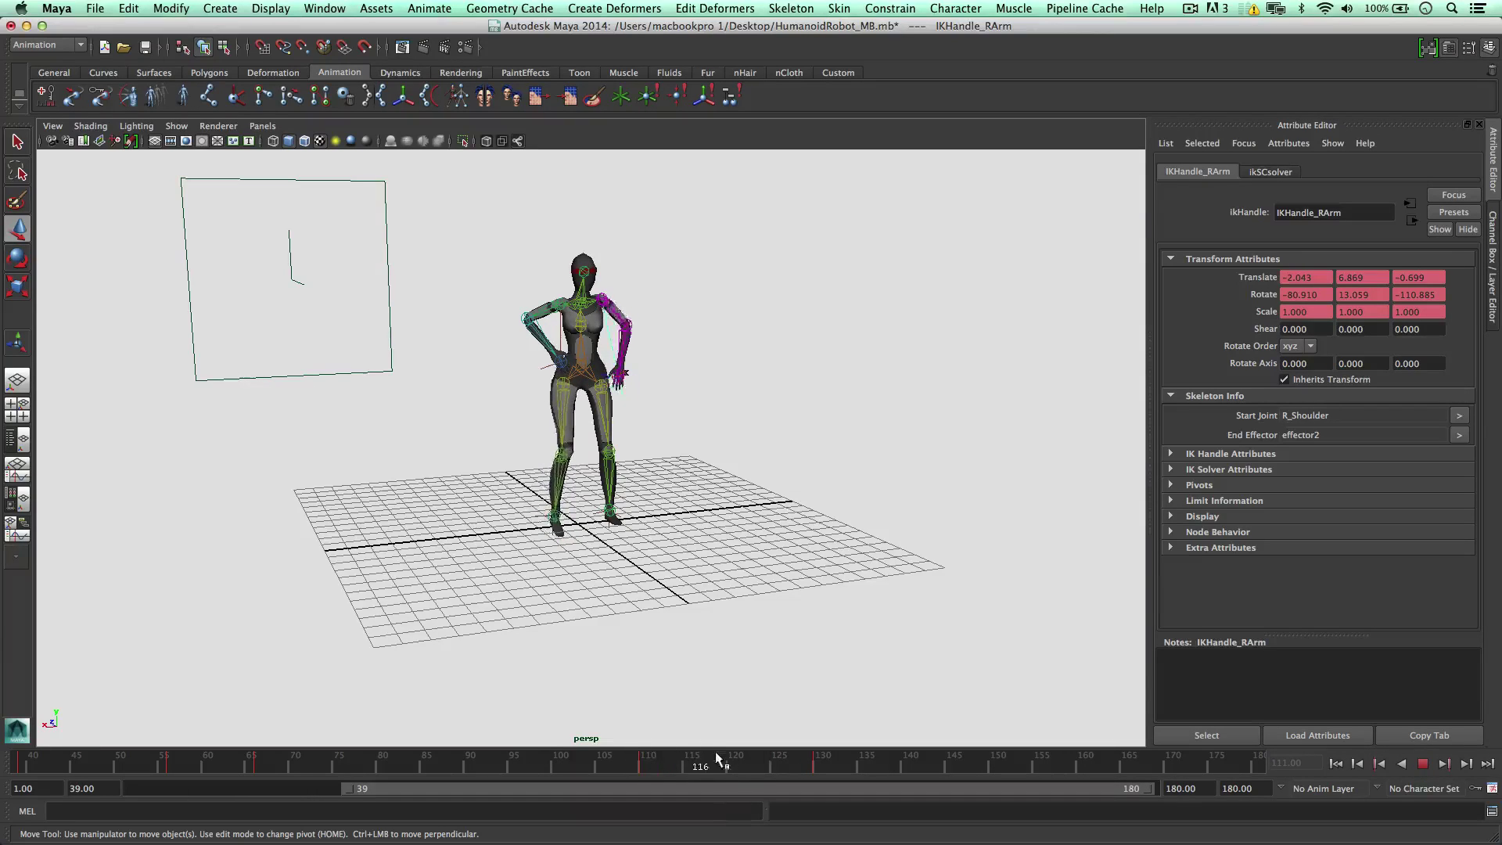
pyautogui.keyDown('shift'); pyautogui.moveTo(639, 763); pyautogui.dragTo(817, 763); pyautogui.keyUp('shift')
pyautogui.rightClick(817, 763)
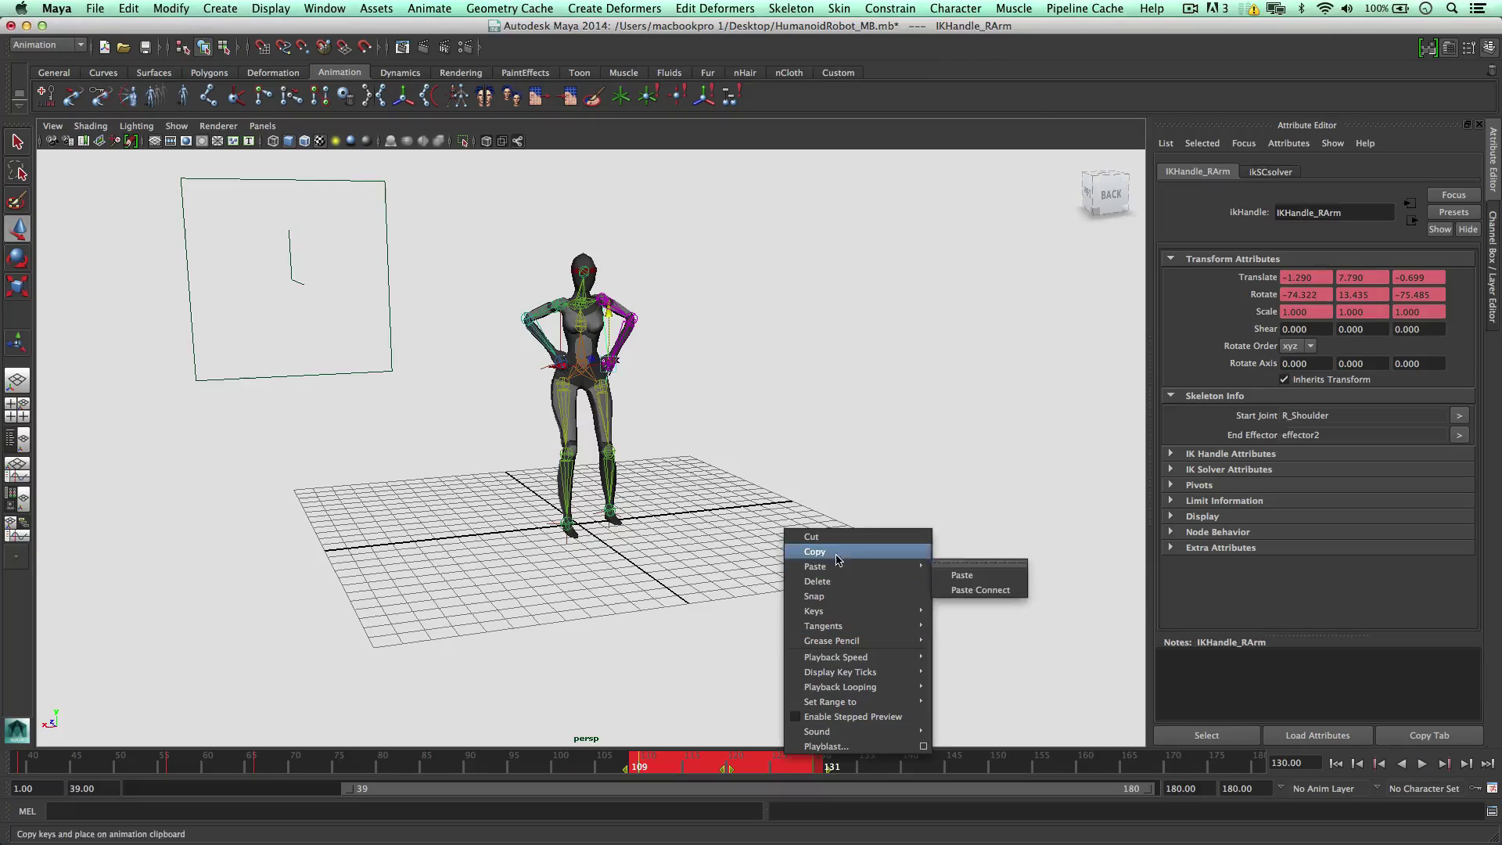
pyautogui.click(818, 537)
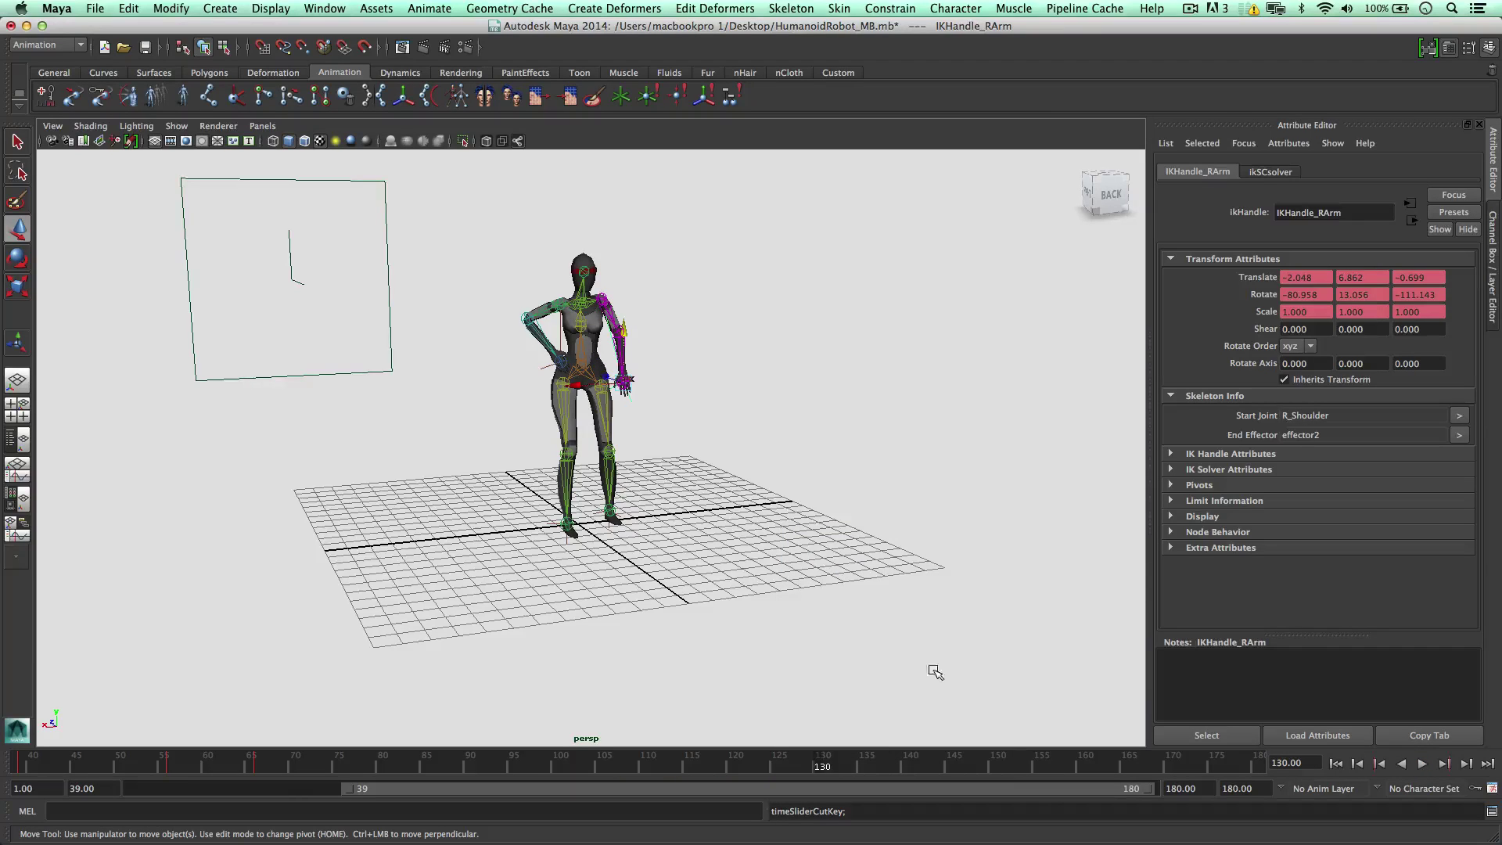
pyautogui.rightClick(1001, 763)
pyautogui.moveTo(1024, 576)
pyautogui.click(1171, 583)
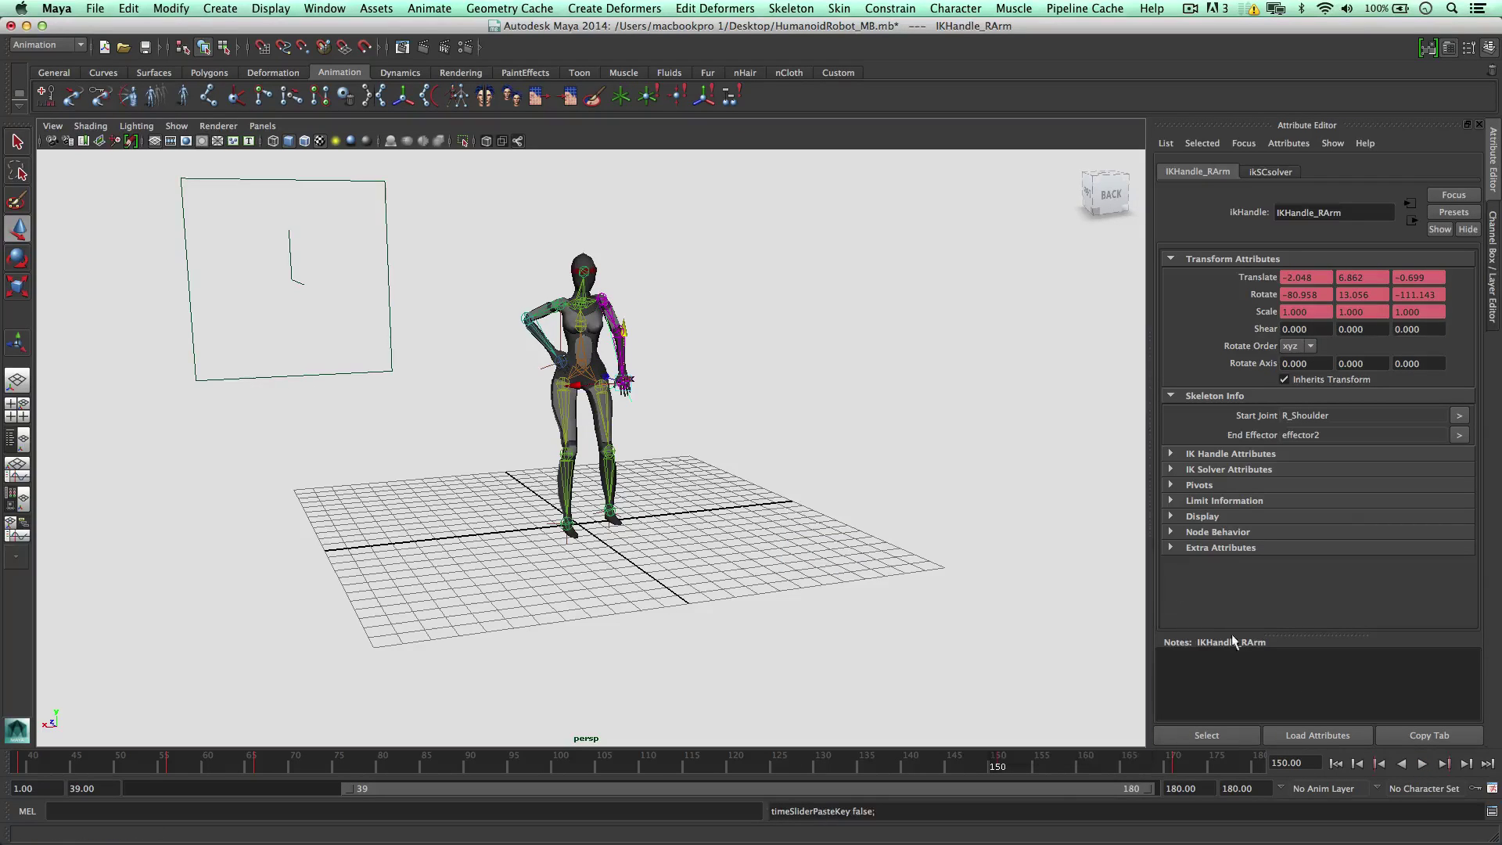
# Step: Play the animation to check the right arm's retimed movement, and save the scene
pyautogui.click(1422, 763)
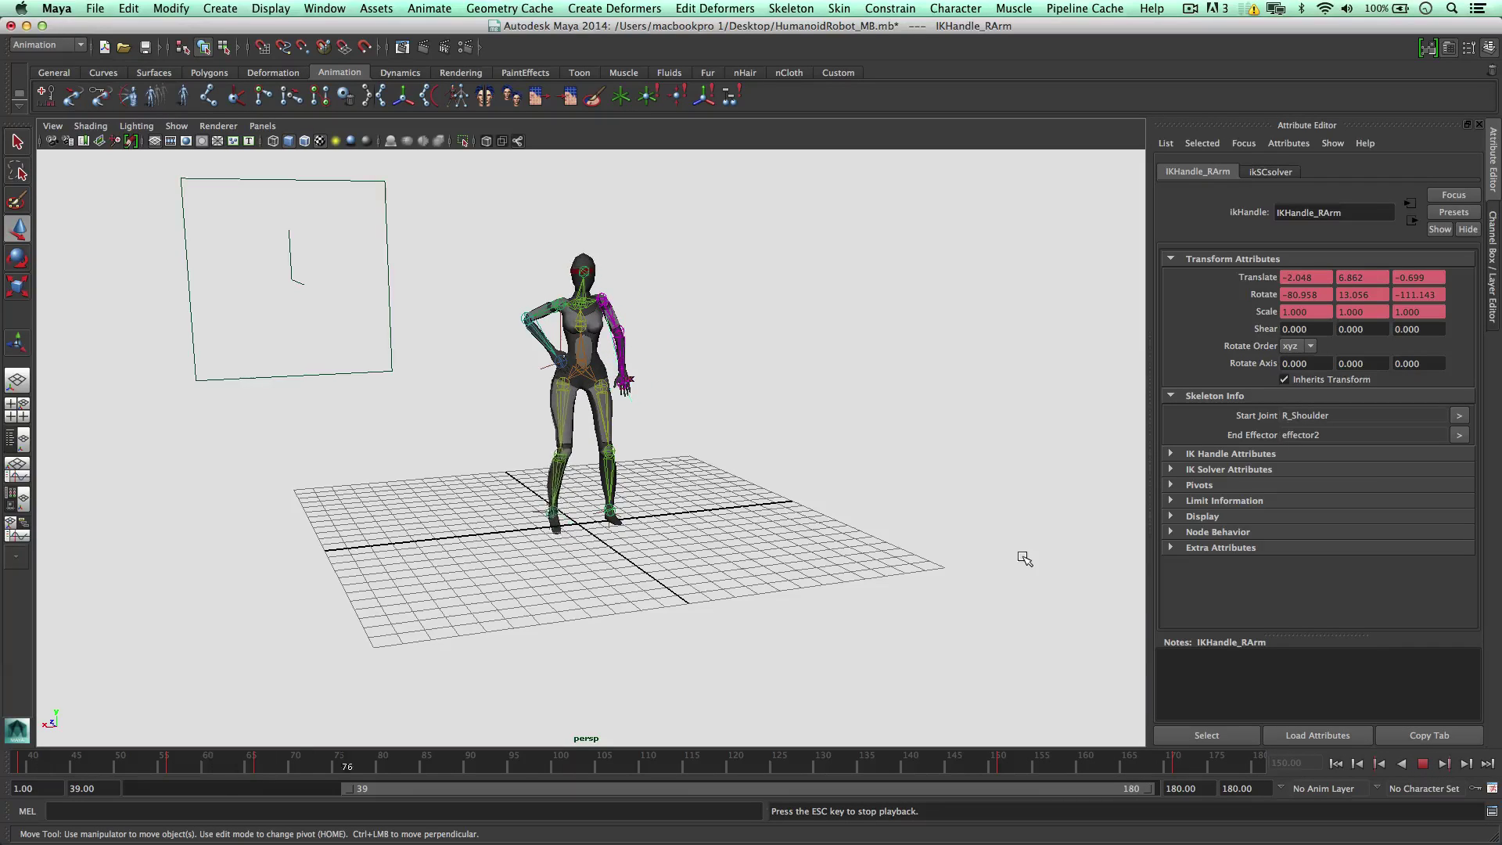
pyautogui.press('Escape')
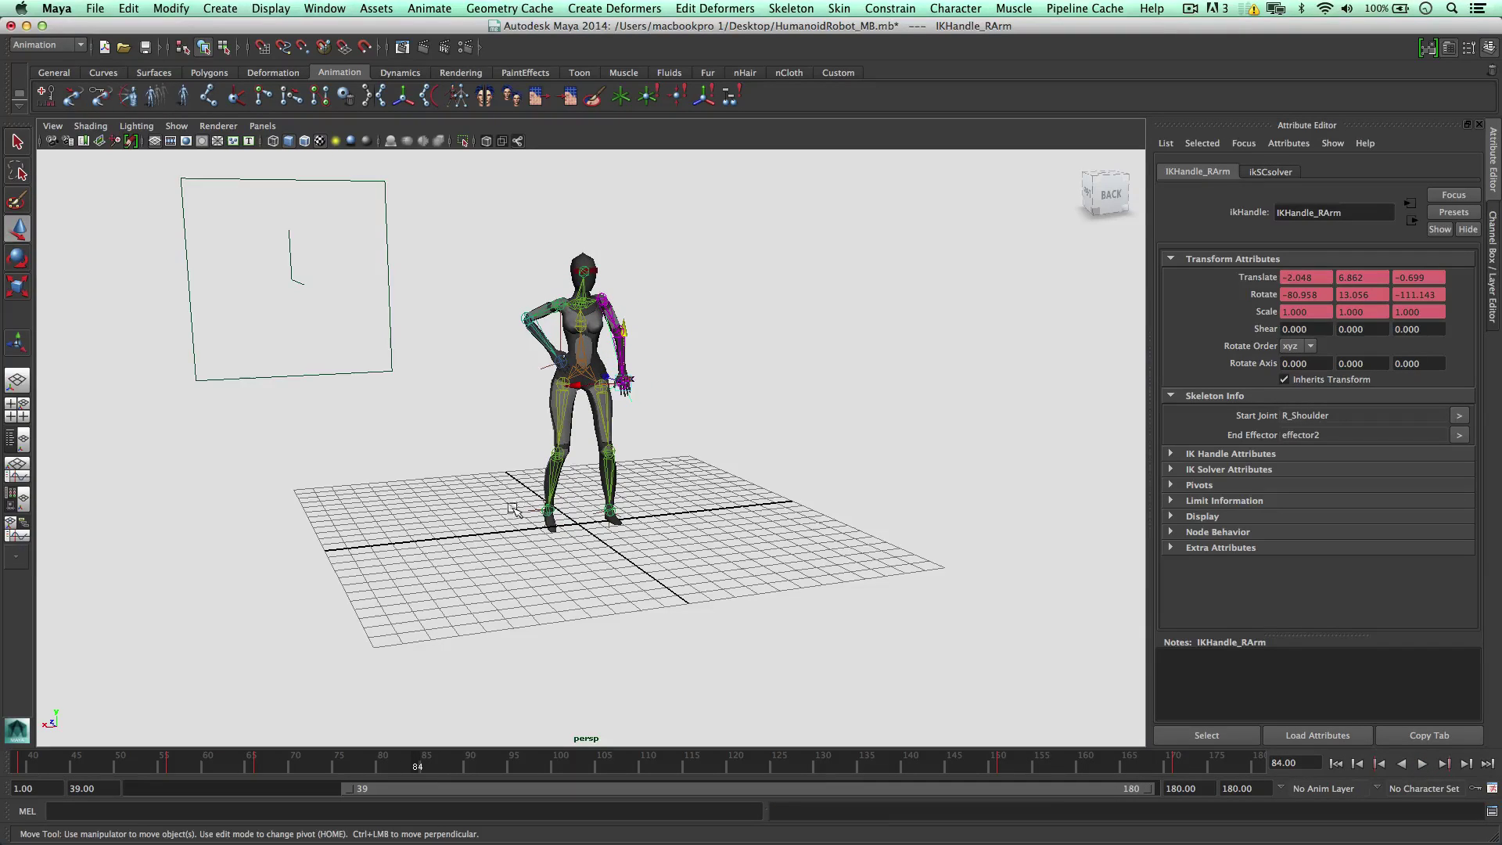
pyautogui.press('super+s')
# Step: Export the robot mesh as FBX to the RTSProject _Models folder, replacing FemaleHumanoidRobot.fbx, with animation baked from frame 1 to 180
pyautogui.click(578, 258)
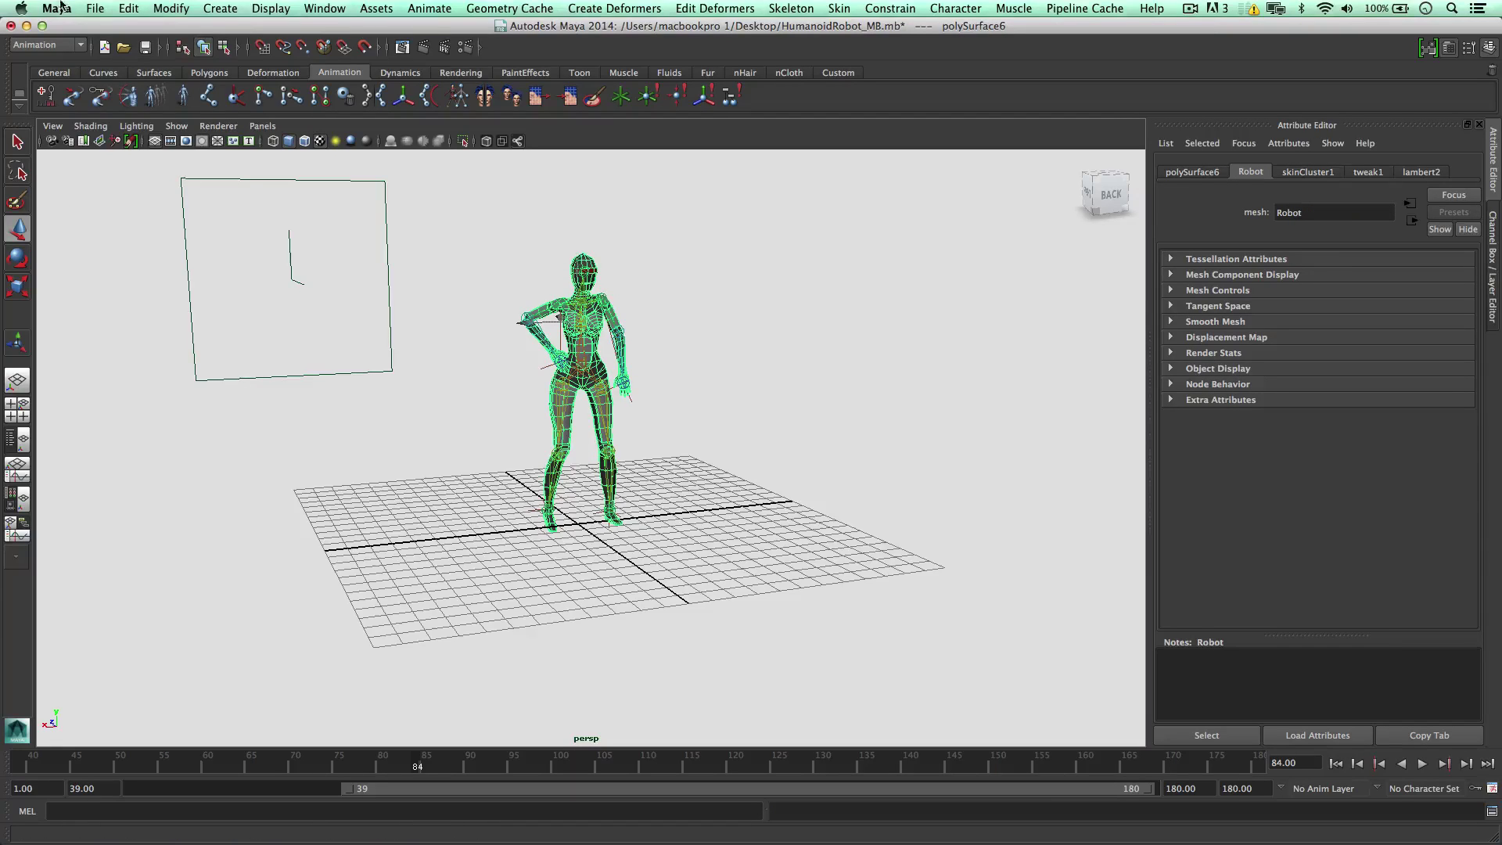
pyautogui.click(95, 8)
pyautogui.click(175, 204)
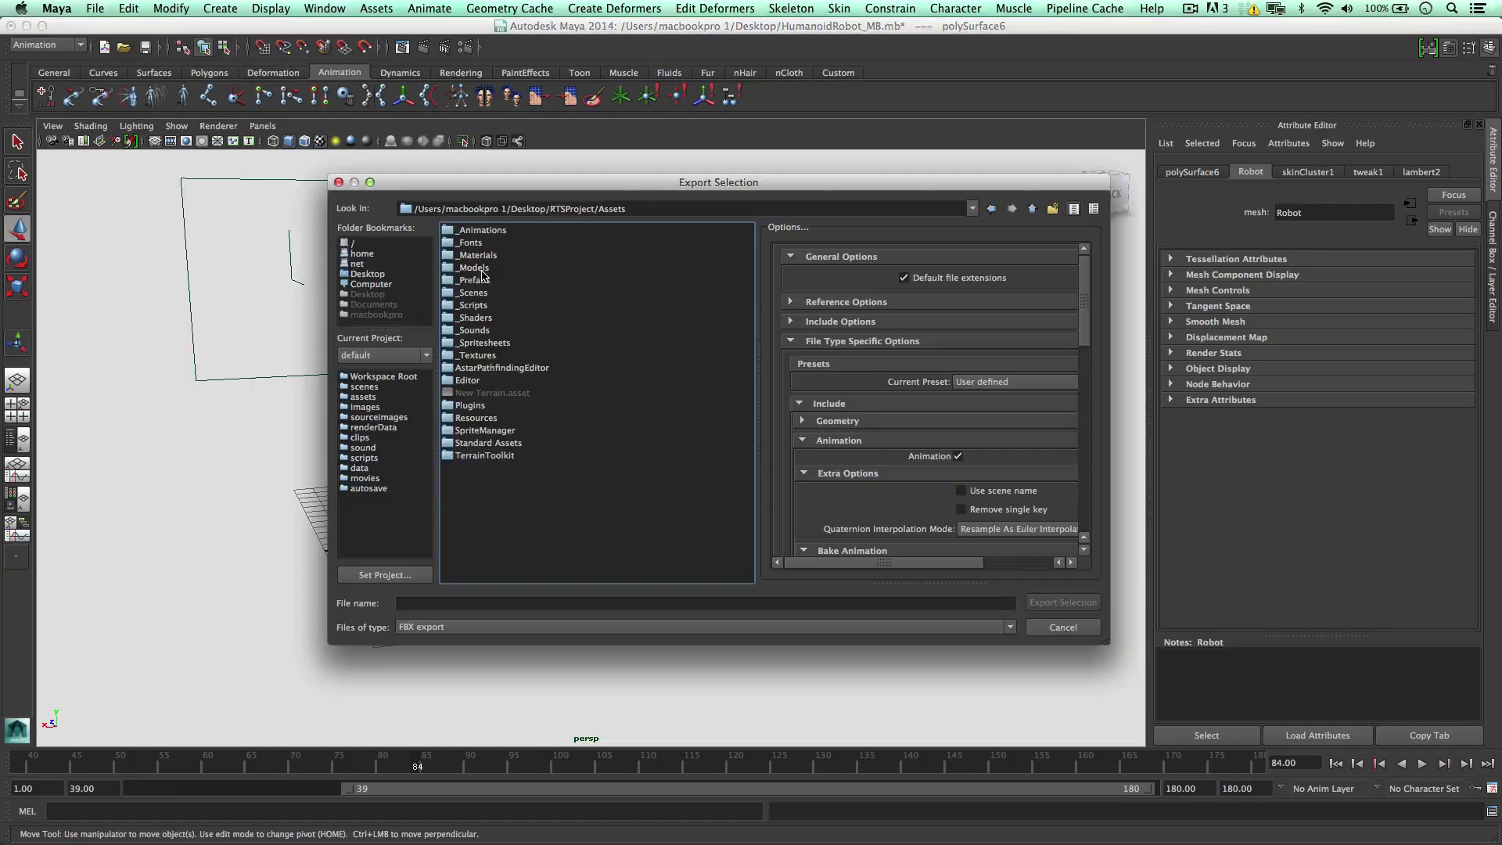
pyautogui.click(486, 269)
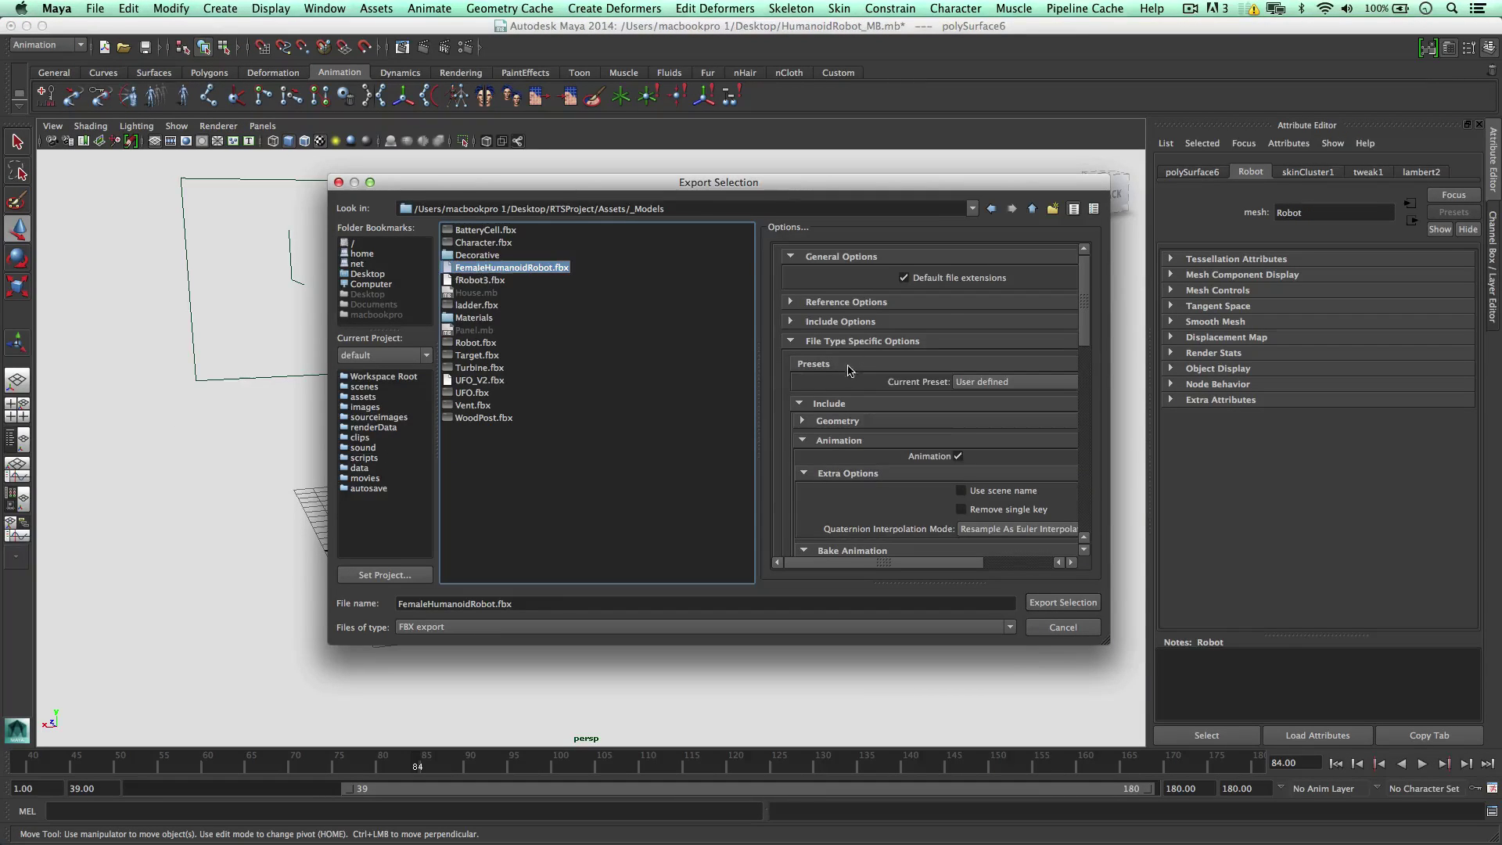
pyautogui.scroll(-4, 890, 370)
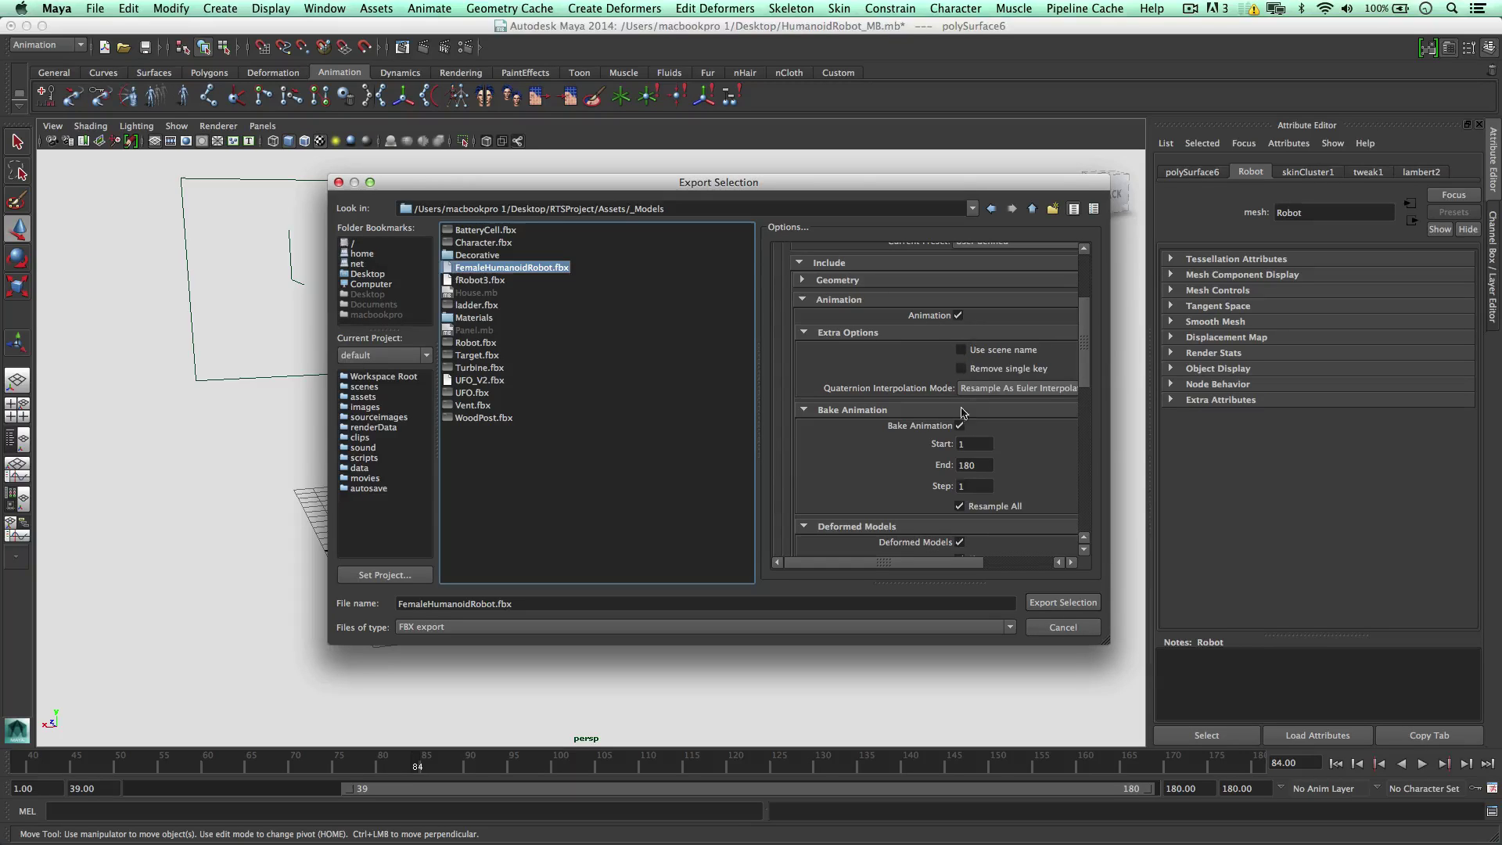
pyautogui.click(1062, 603)
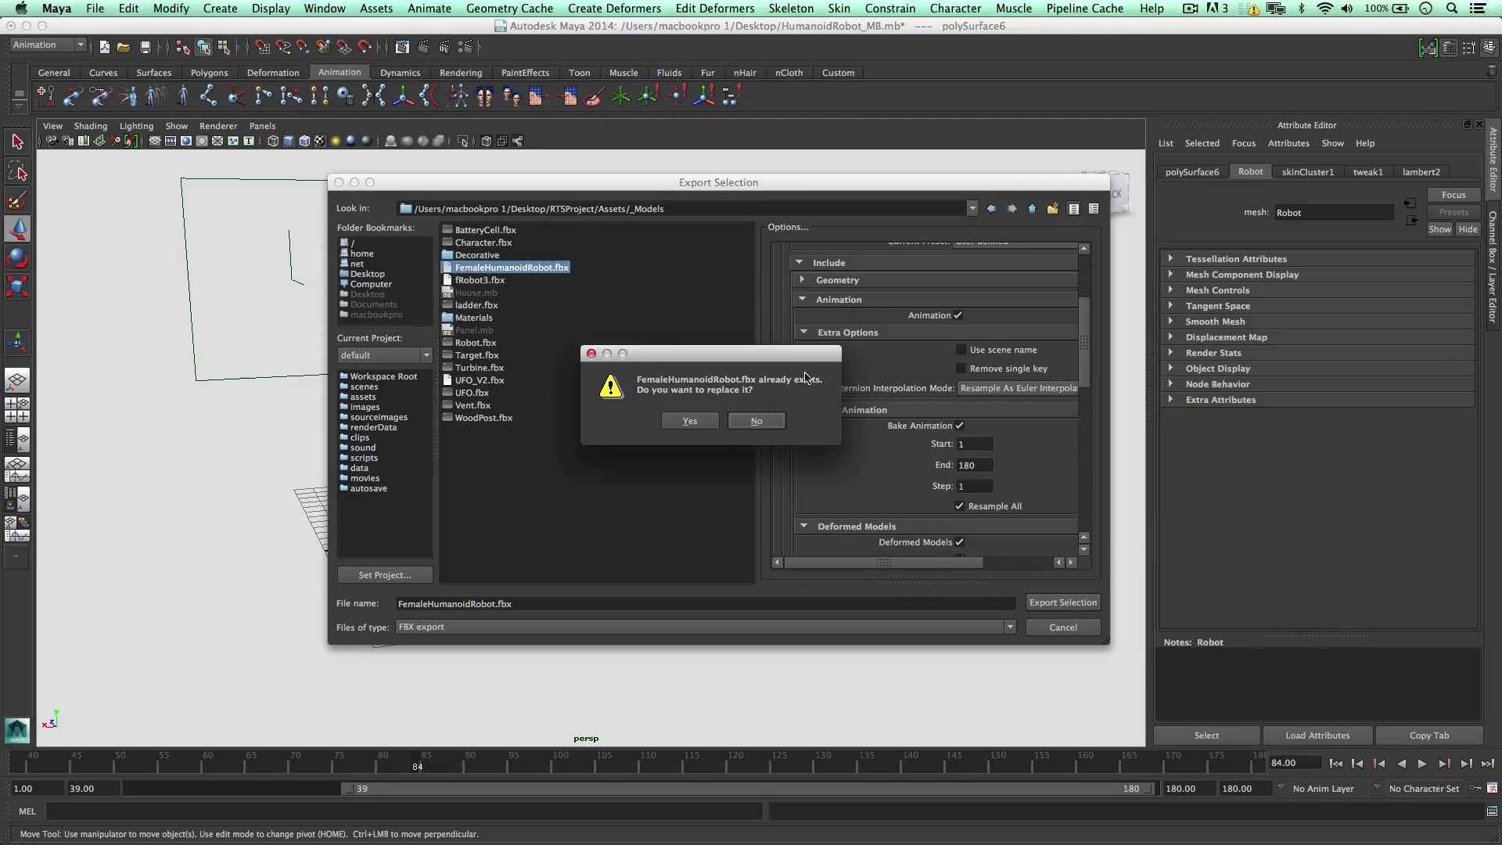
pyautogui.click(689, 421)
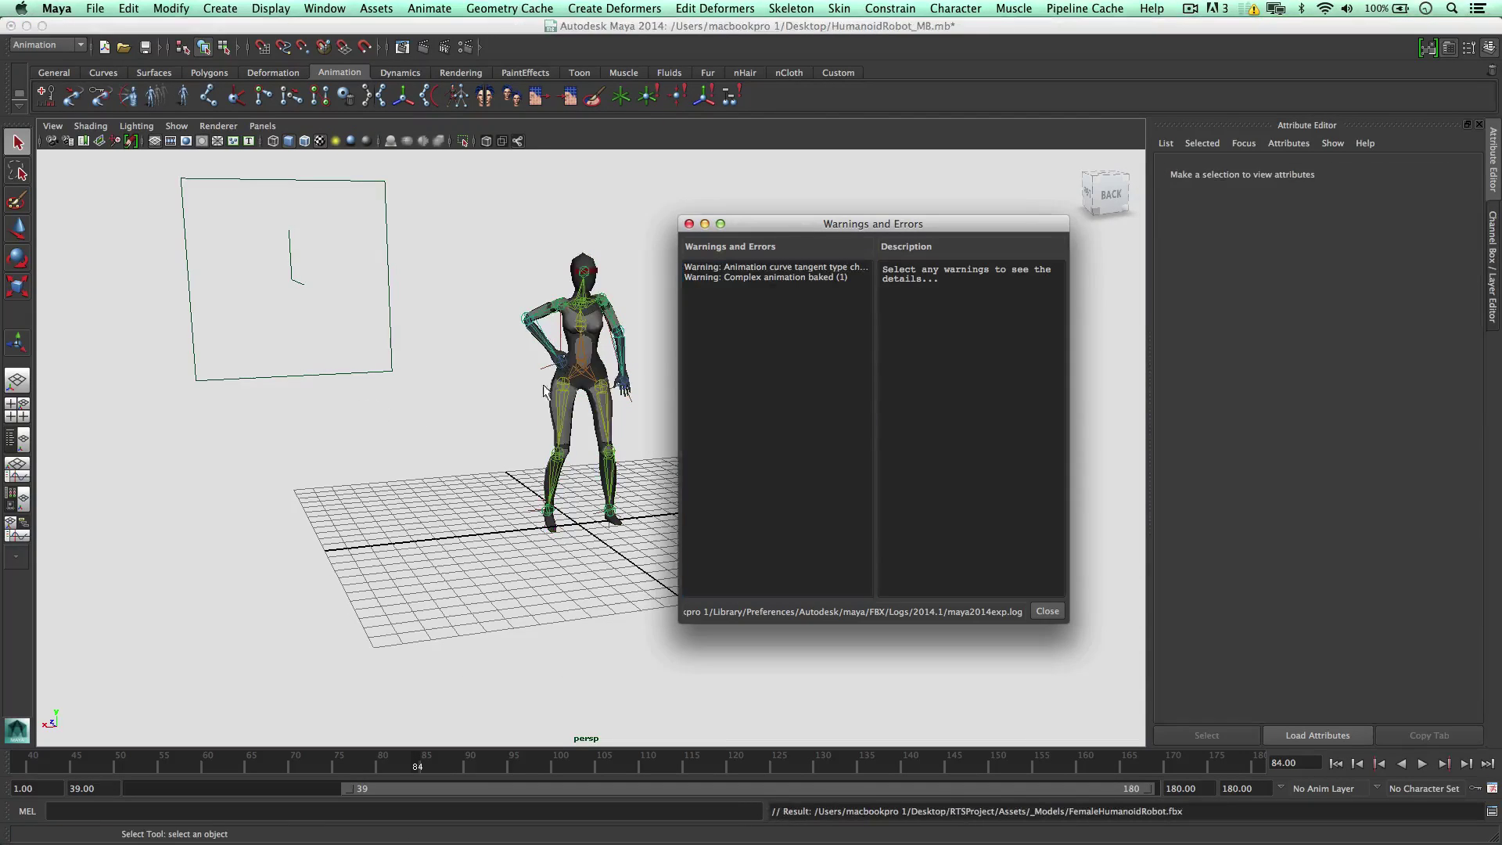
pyautogui.click(689, 225)
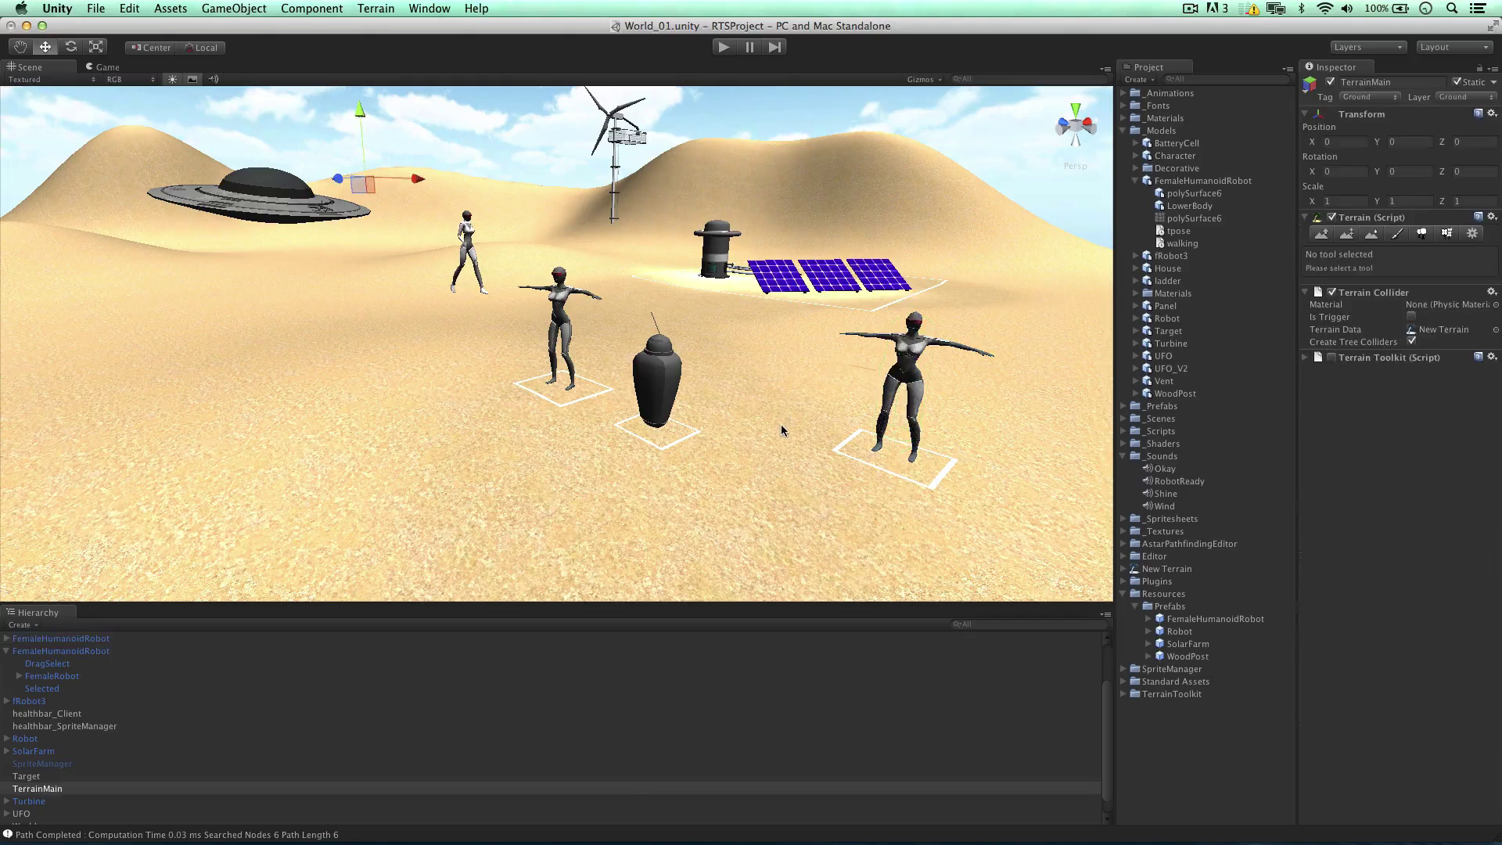
# Step: In Unity, add a looping idle clip from frame 39 to 180 to the FemaleHumanoidRobot model's import settings and apply it
pyautogui.keyDown('alt'); pyautogui.moveTo(778, 415); pyautogui.dragTo(739, 401); pyautogui.keyUp('alt')
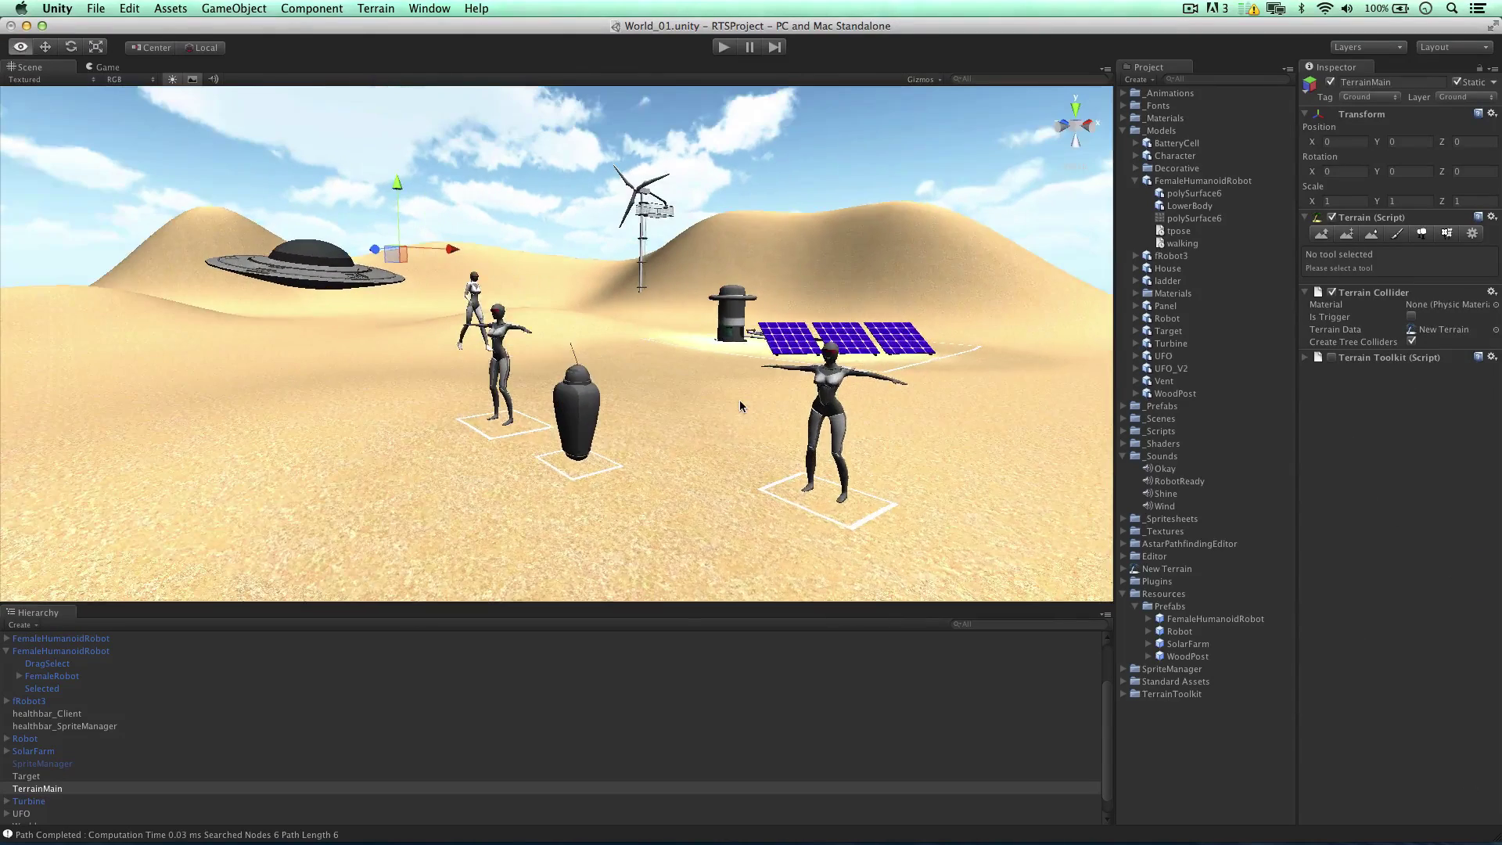
pyautogui.press('w')
pyautogui.click(826, 395)
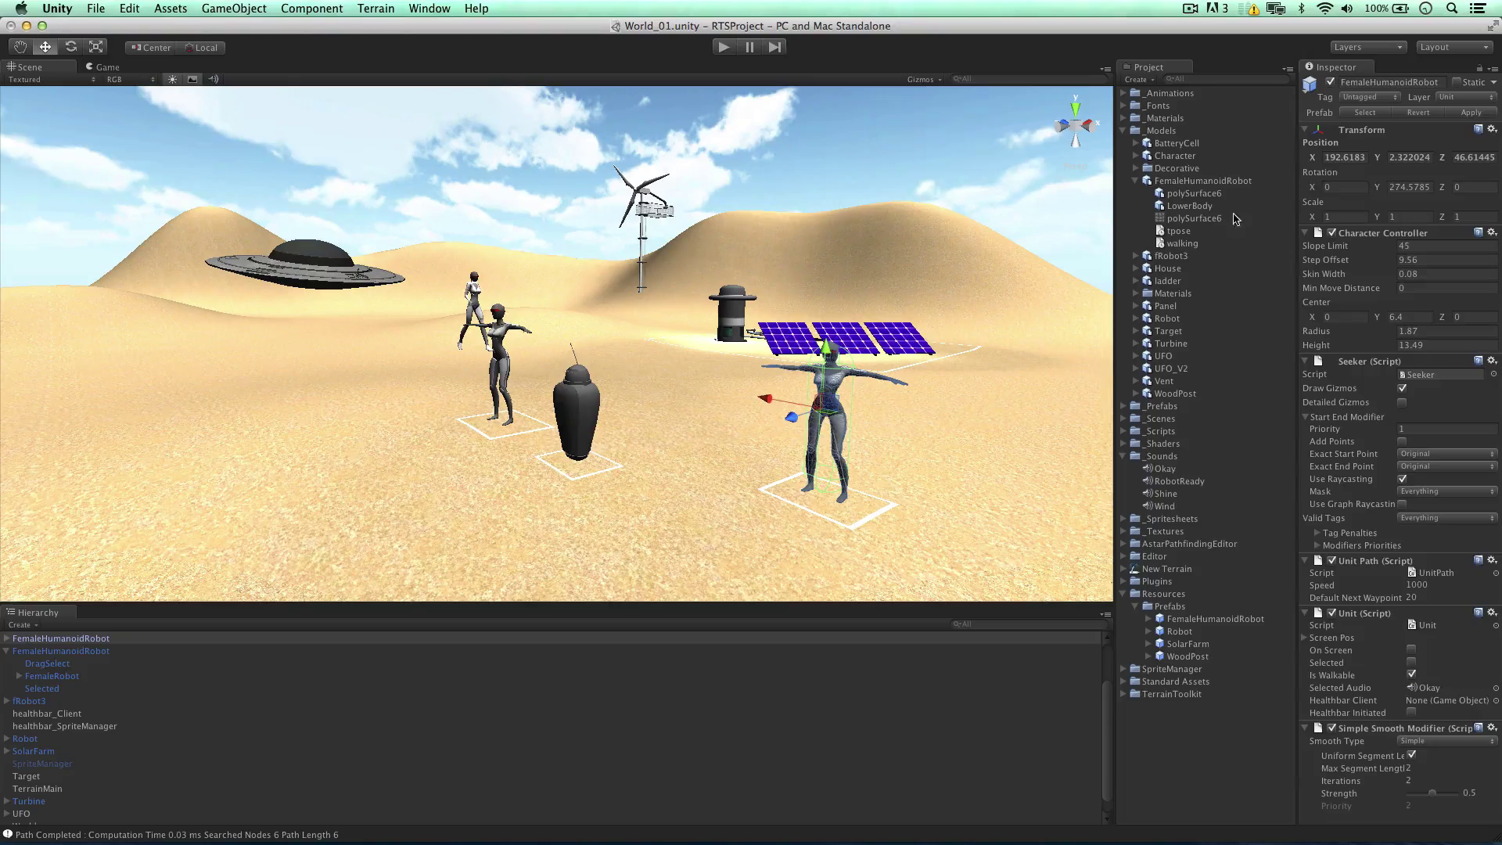
pyautogui.click(1157, 185)
pyautogui.click(1138, 181)
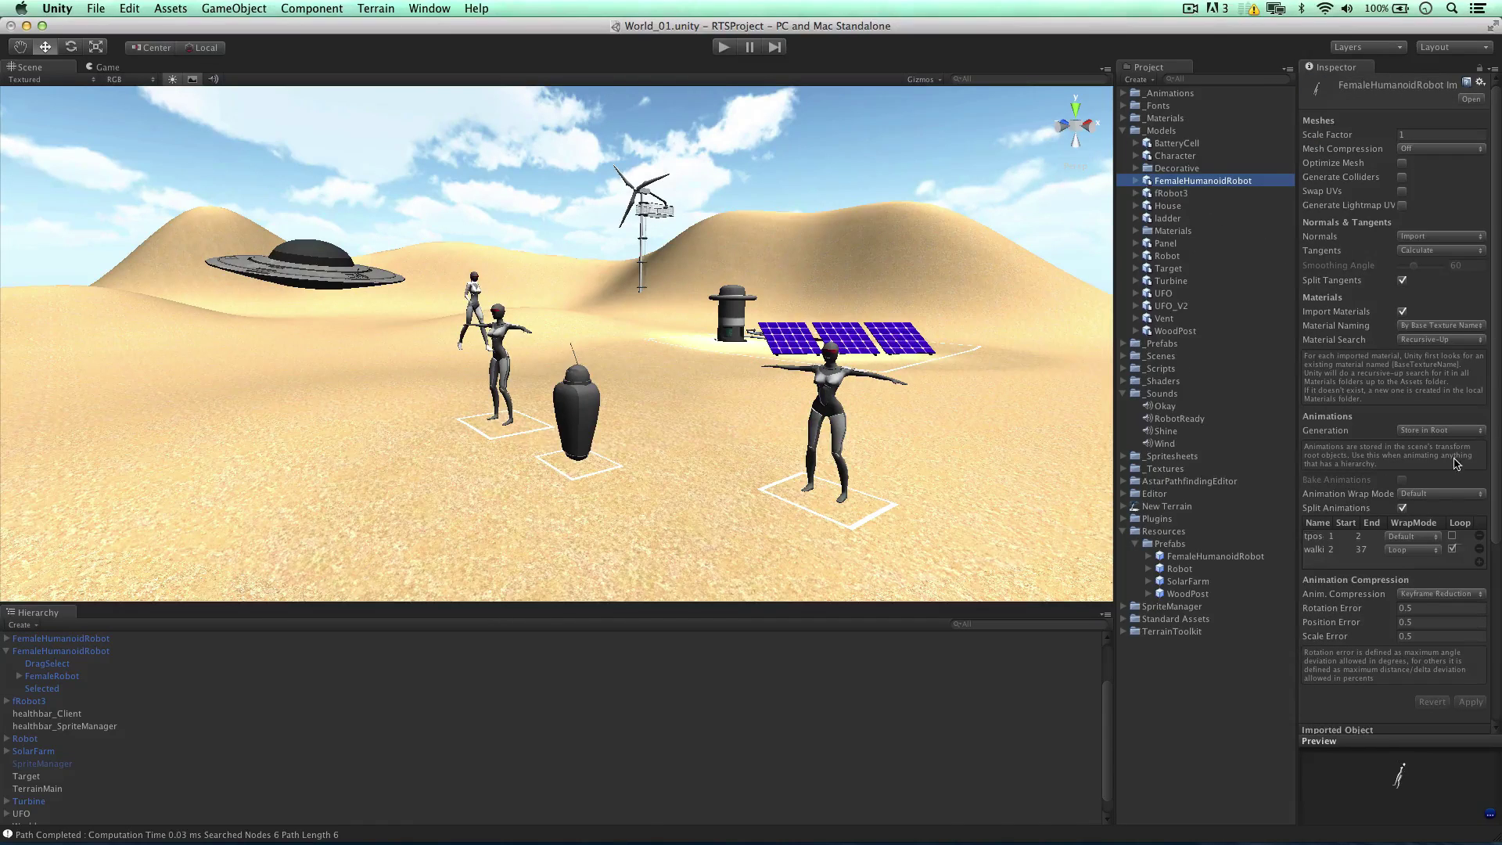
pyautogui.scroll(-1, 1455, 463)
pyautogui.click(1479, 551)
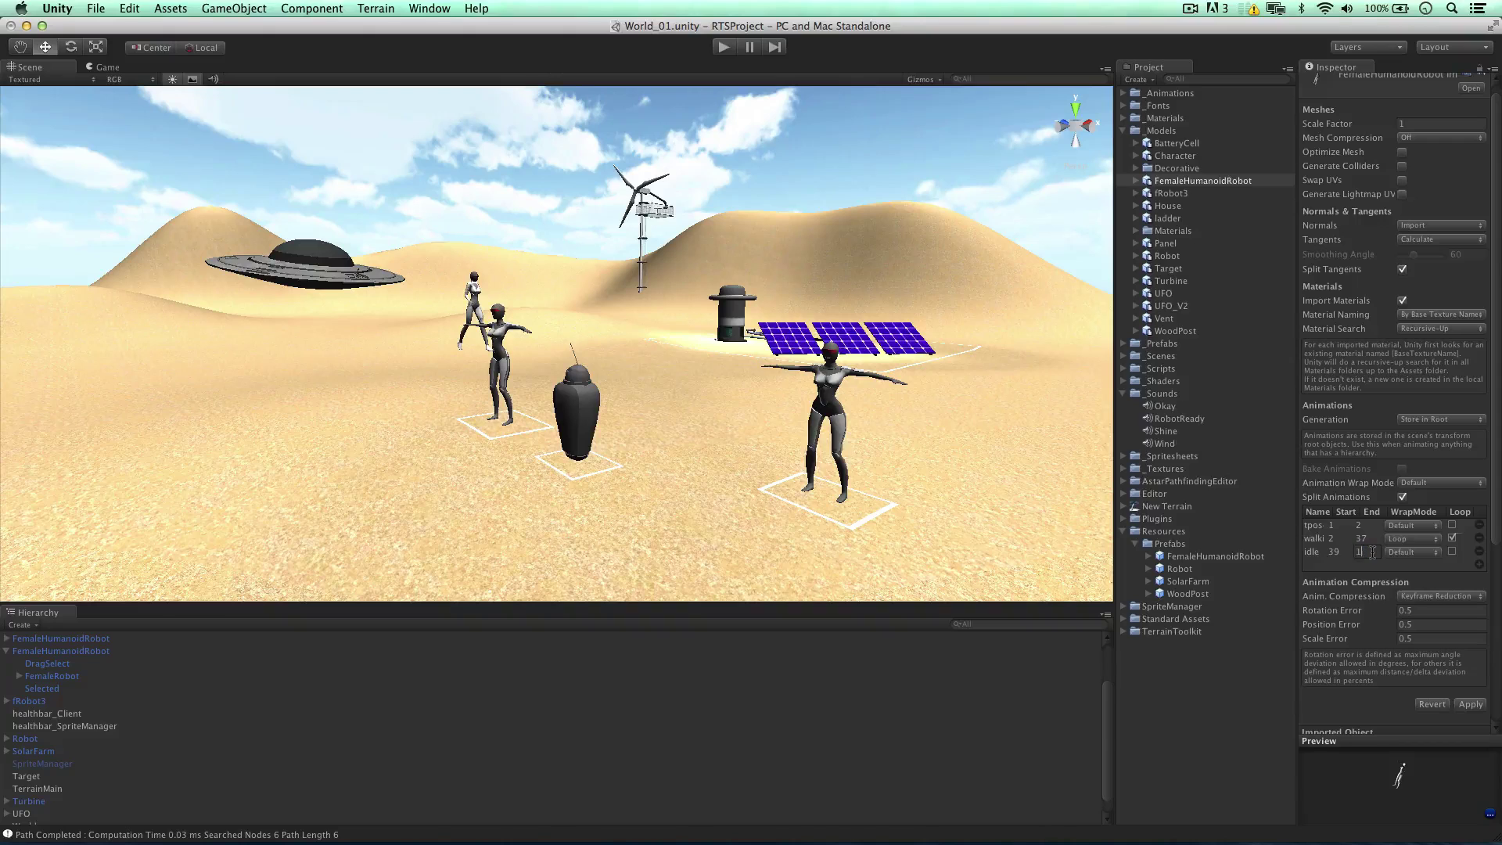
pyautogui.click(1437, 552)
pyautogui.click(1450, 568)
pyautogui.click(1470, 704)
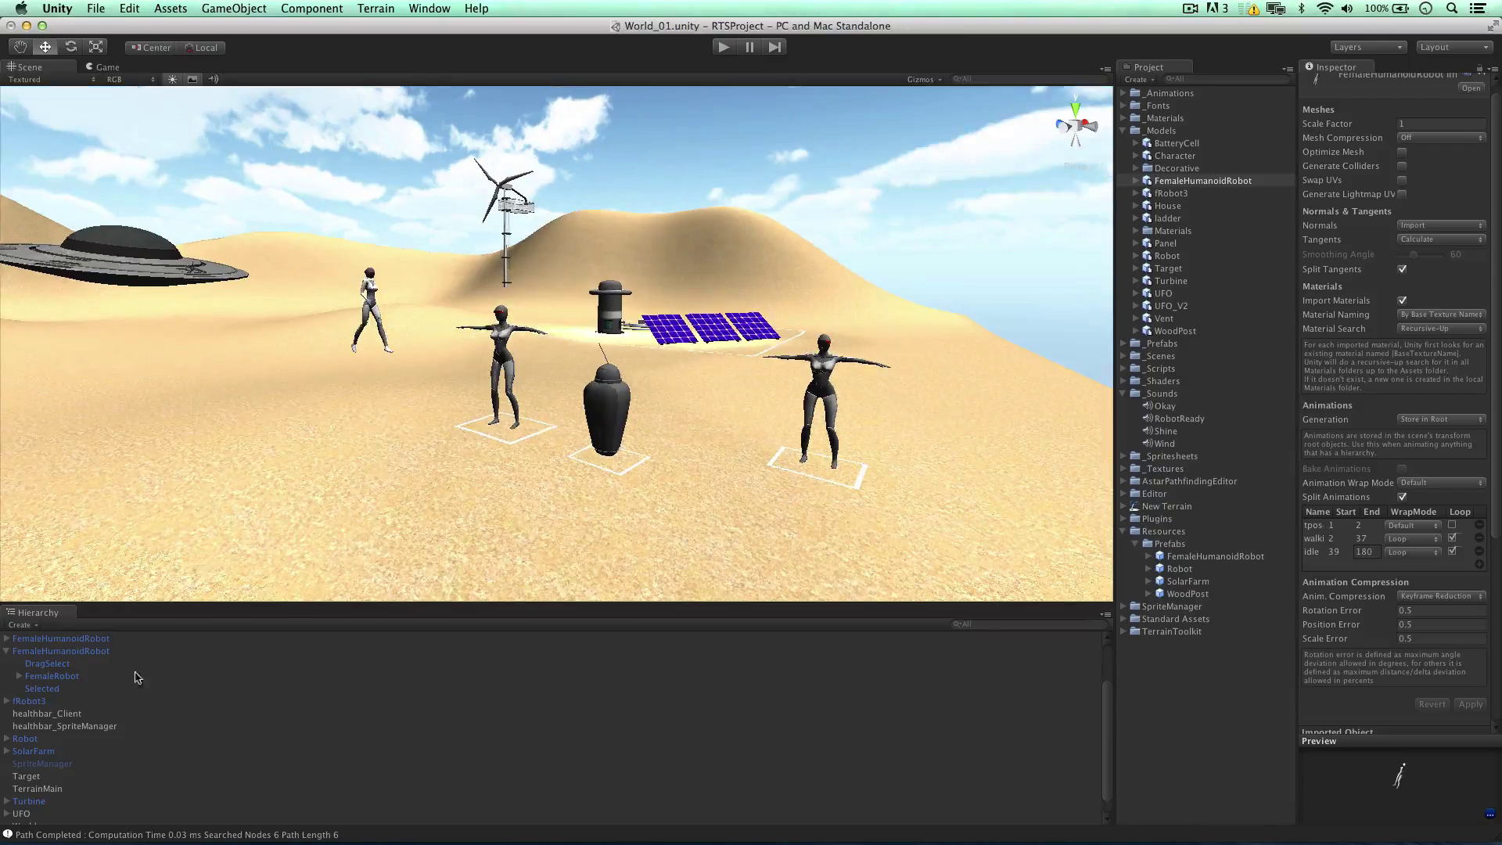
# Step: On the FemaleHumanoidRobot prefab's FemaleRobot child, set the animations size to 3, with idle as Element 2 and as the default animation
pyautogui.scroll(-1, 98, 732)
pyautogui.scroll(3, 99, 724)
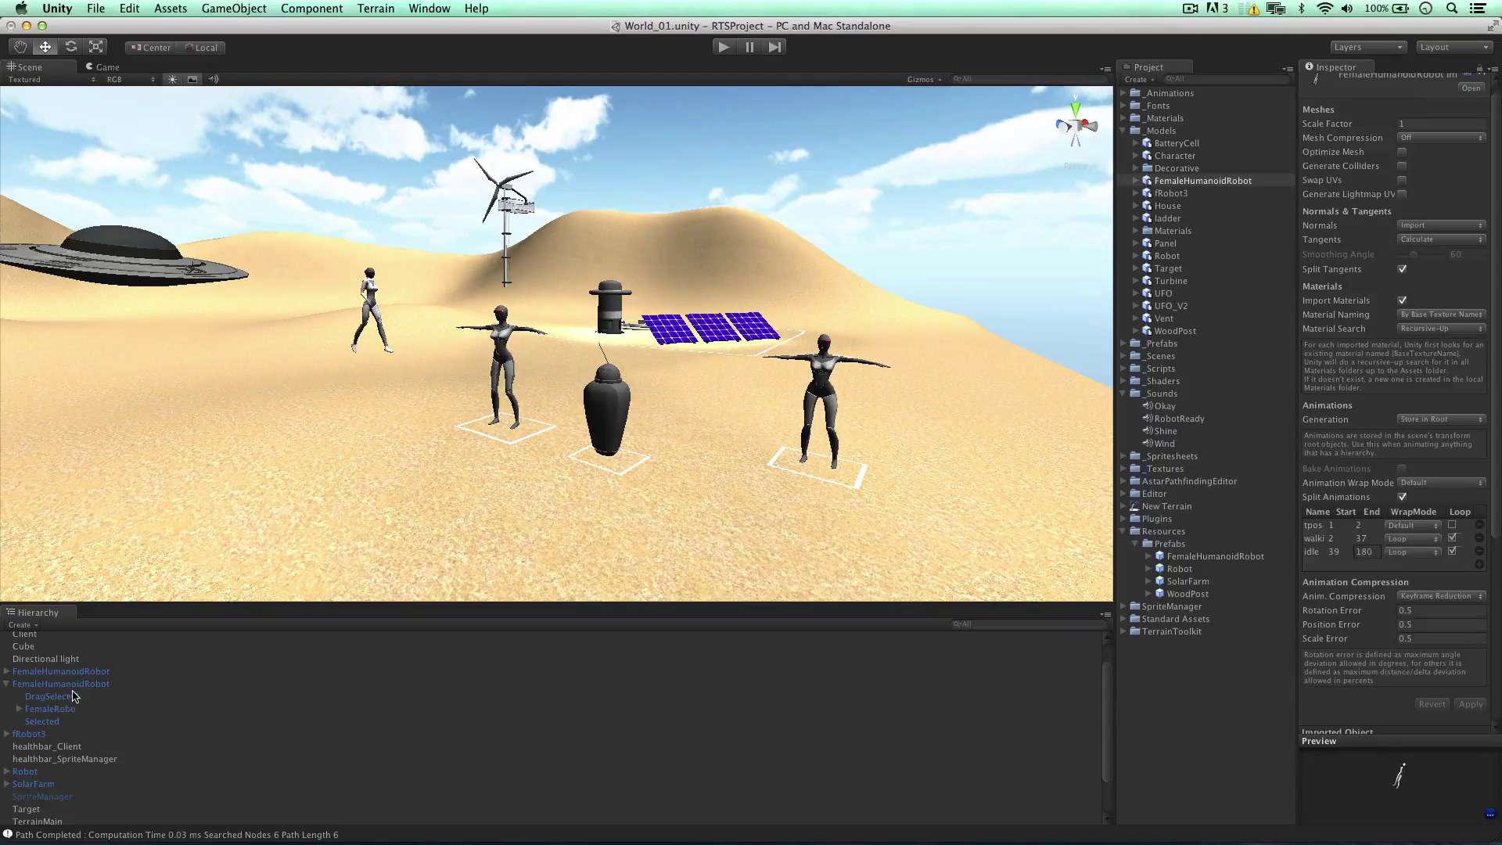
pyautogui.click(250, 684)
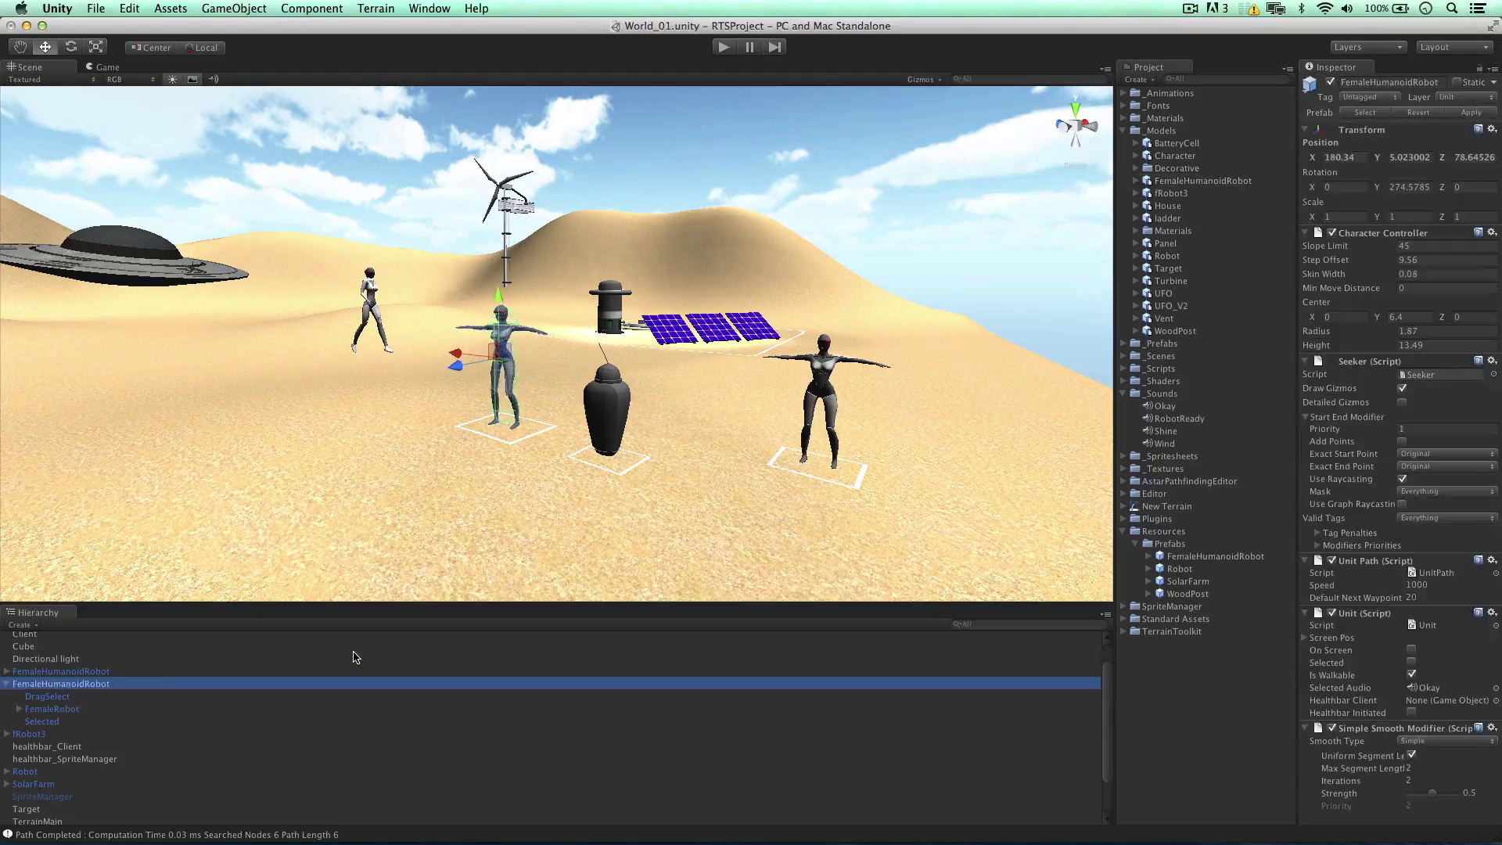
pyautogui.click(1199, 557)
pyautogui.scroll(-1, 1386, 402)
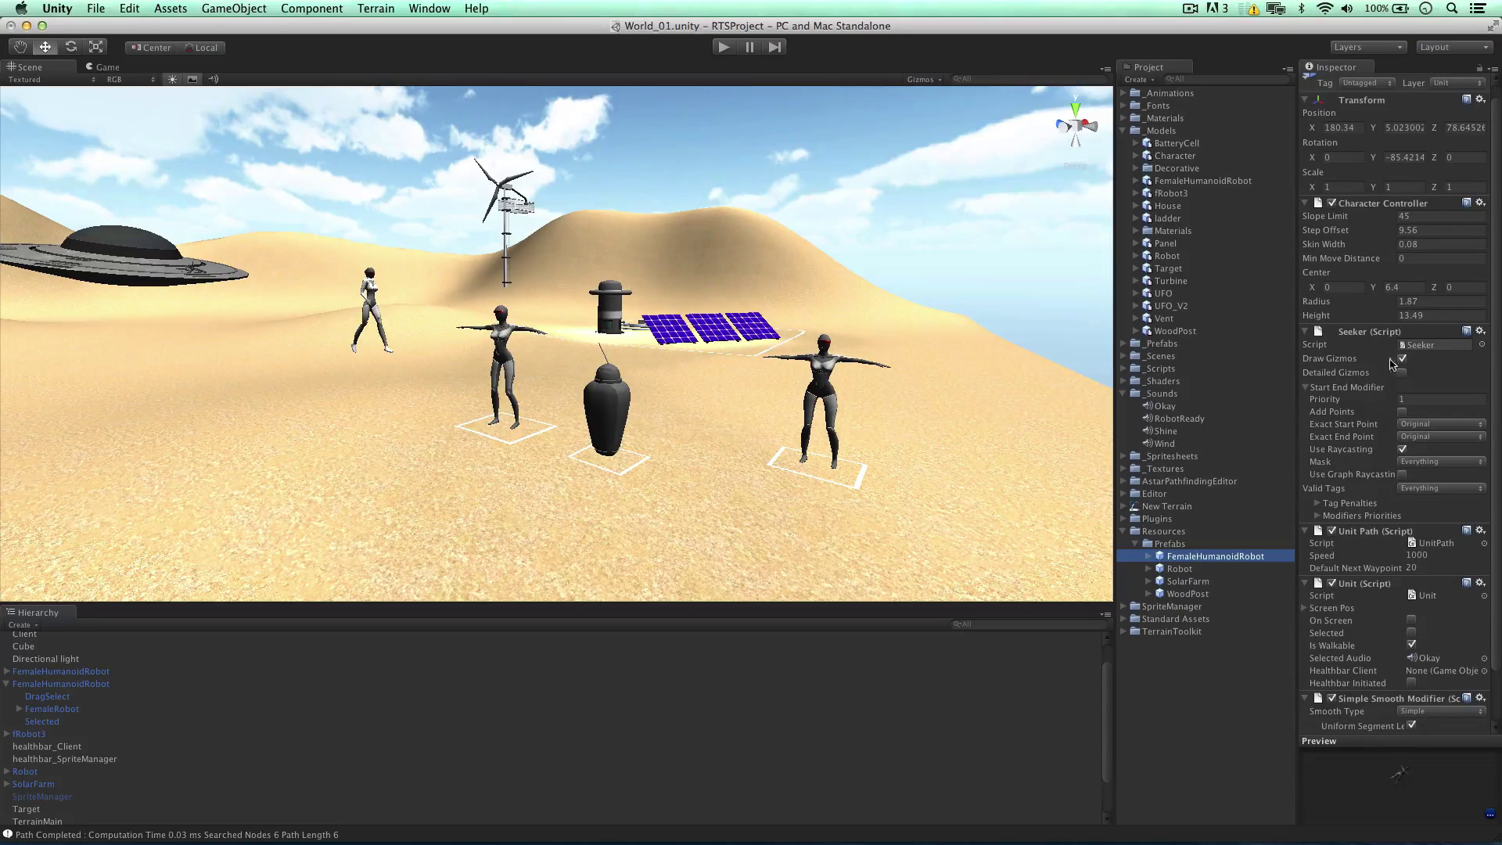
pyautogui.scroll(1, 1394, 367)
pyautogui.click(1149, 556)
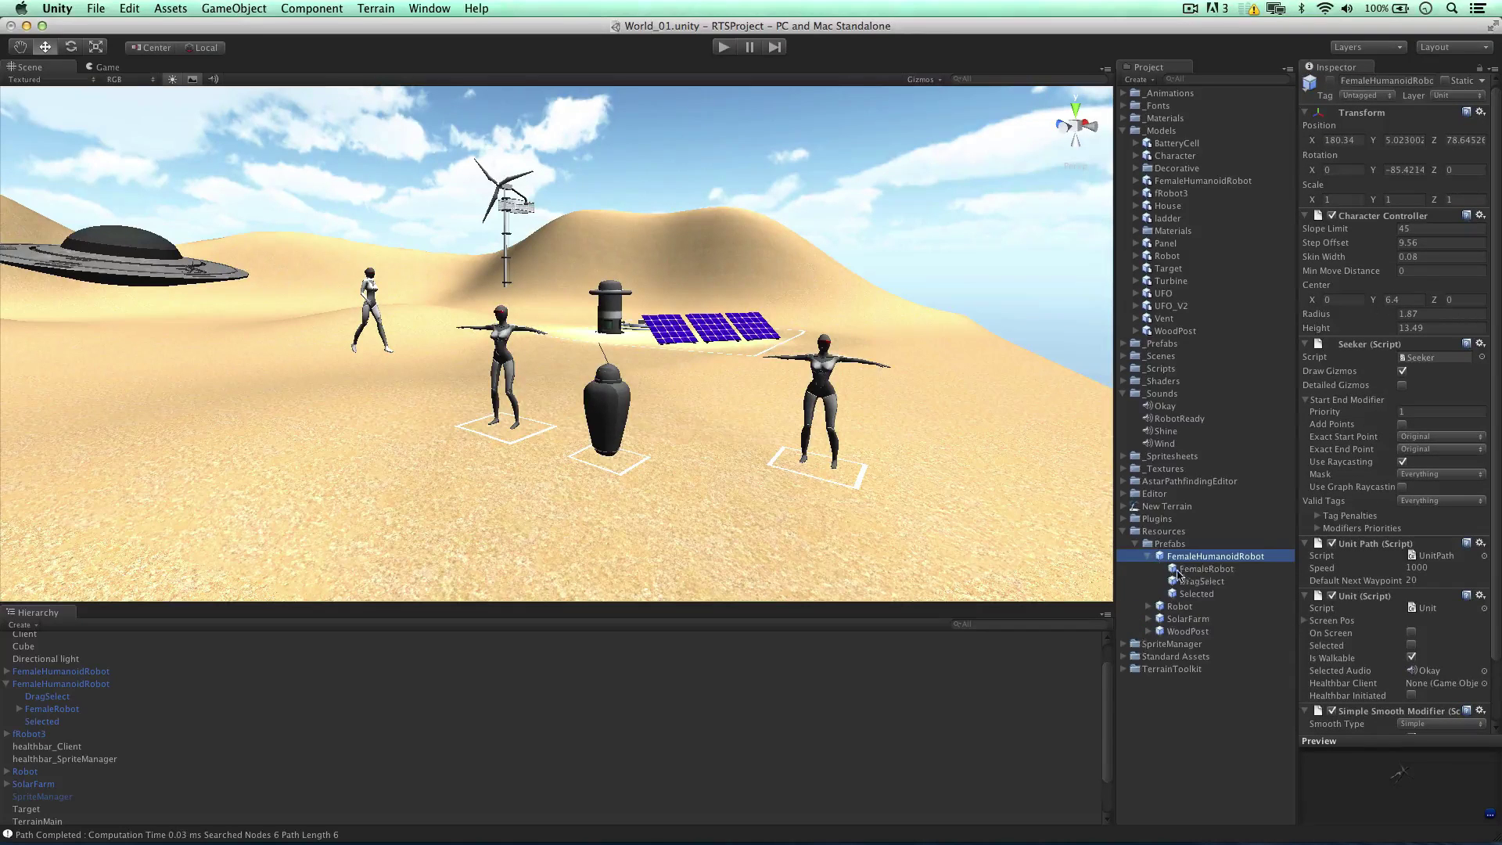
pyautogui.click(1203, 568)
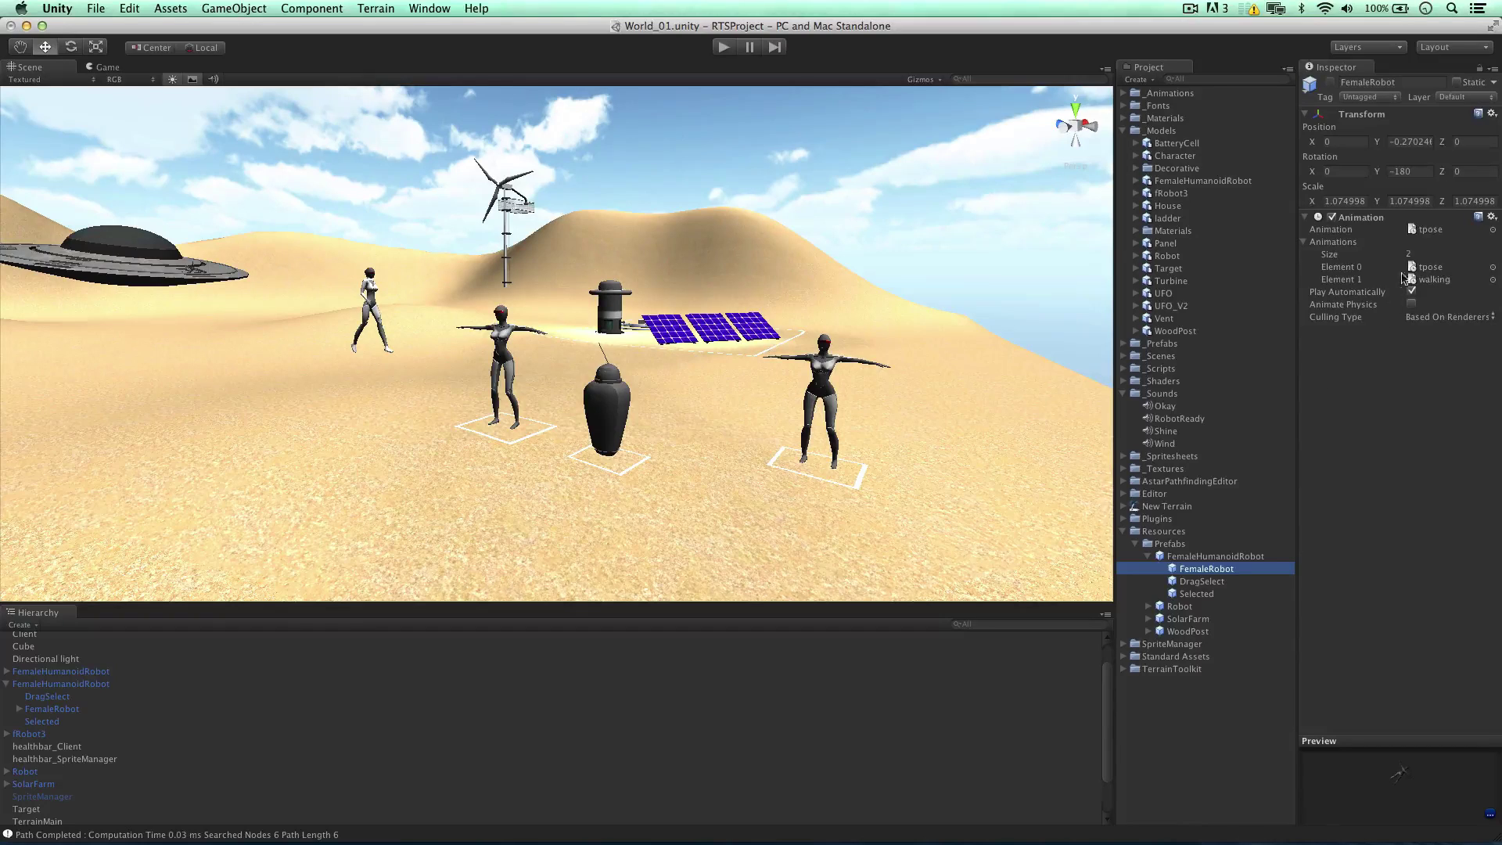
pyautogui.click(1430, 230)
pyautogui.moveTo(1191, 259); pyautogui.dragTo(1426, 229)
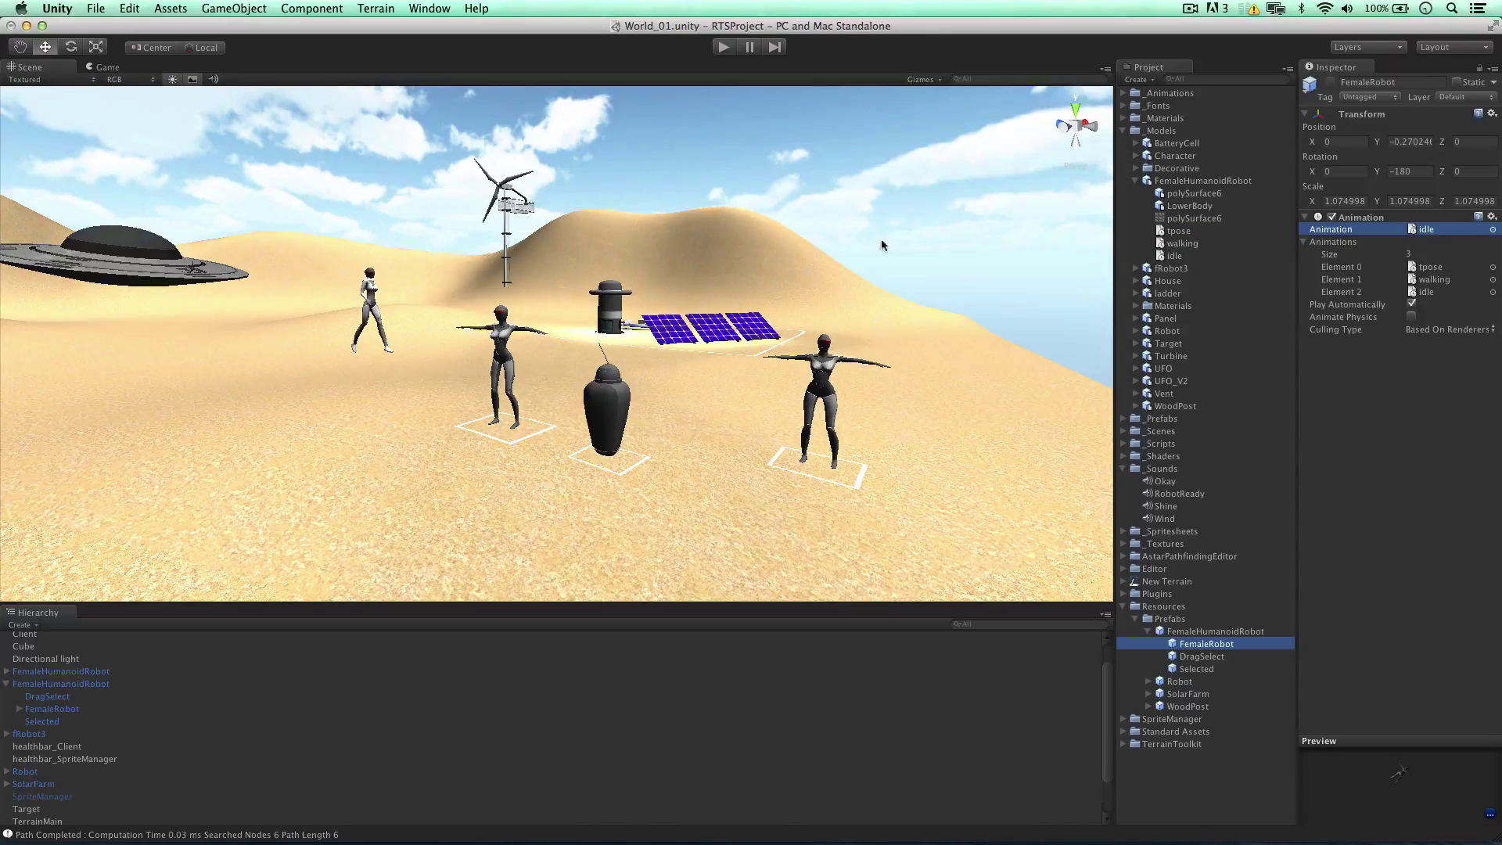
# Step: Run the game and examine the female robots' idle animation from several camera angles
pyautogui.click(726, 46)
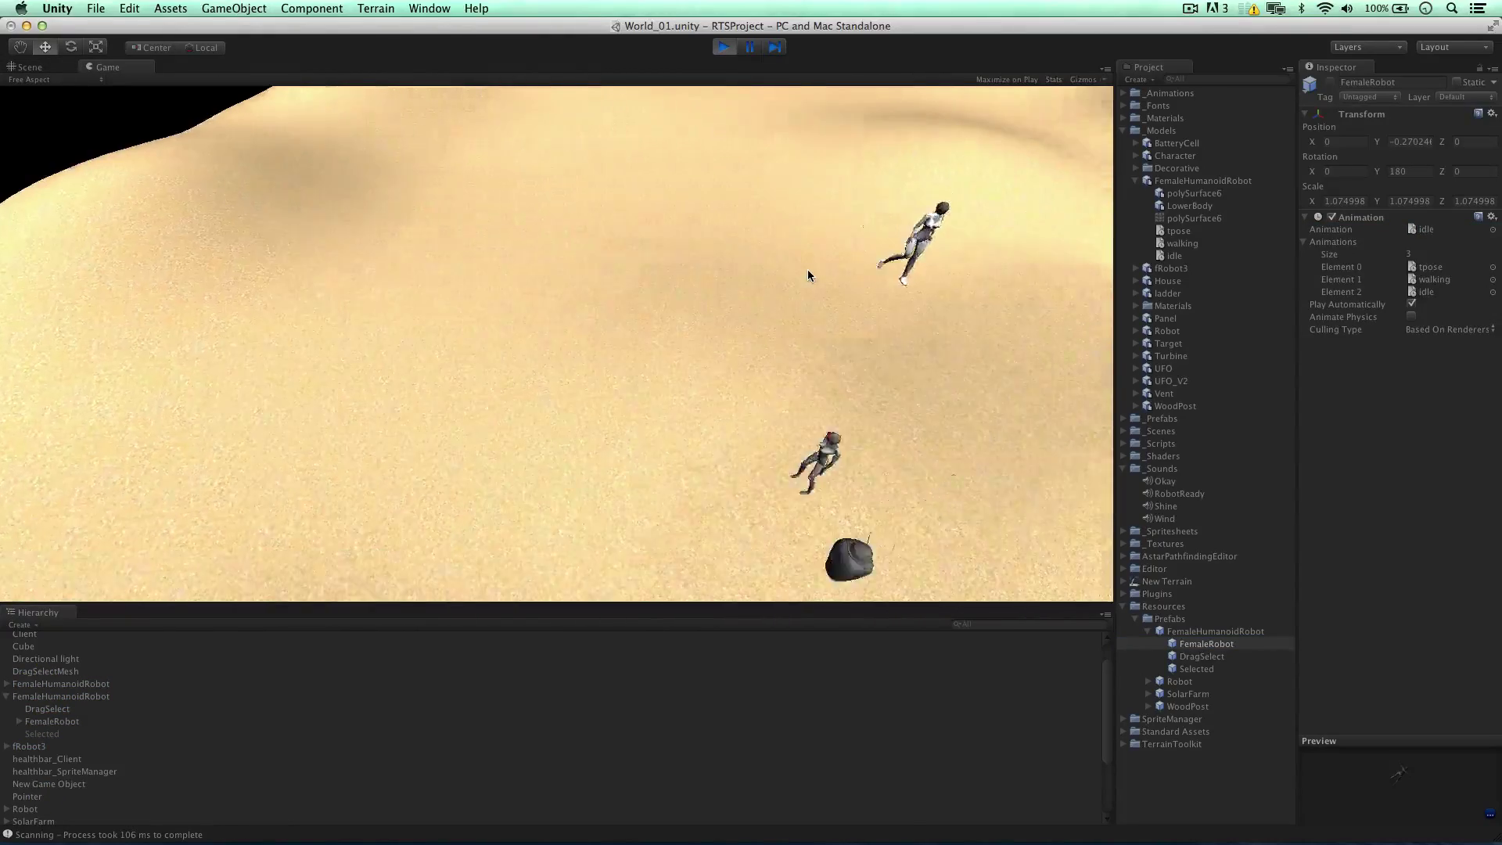
pyautogui.keyDown('ctrl'); pyautogui.moveTo(671, 365); pyautogui.dragTo(754, 359, button='right'); pyautogui.keyUp('ctrl')
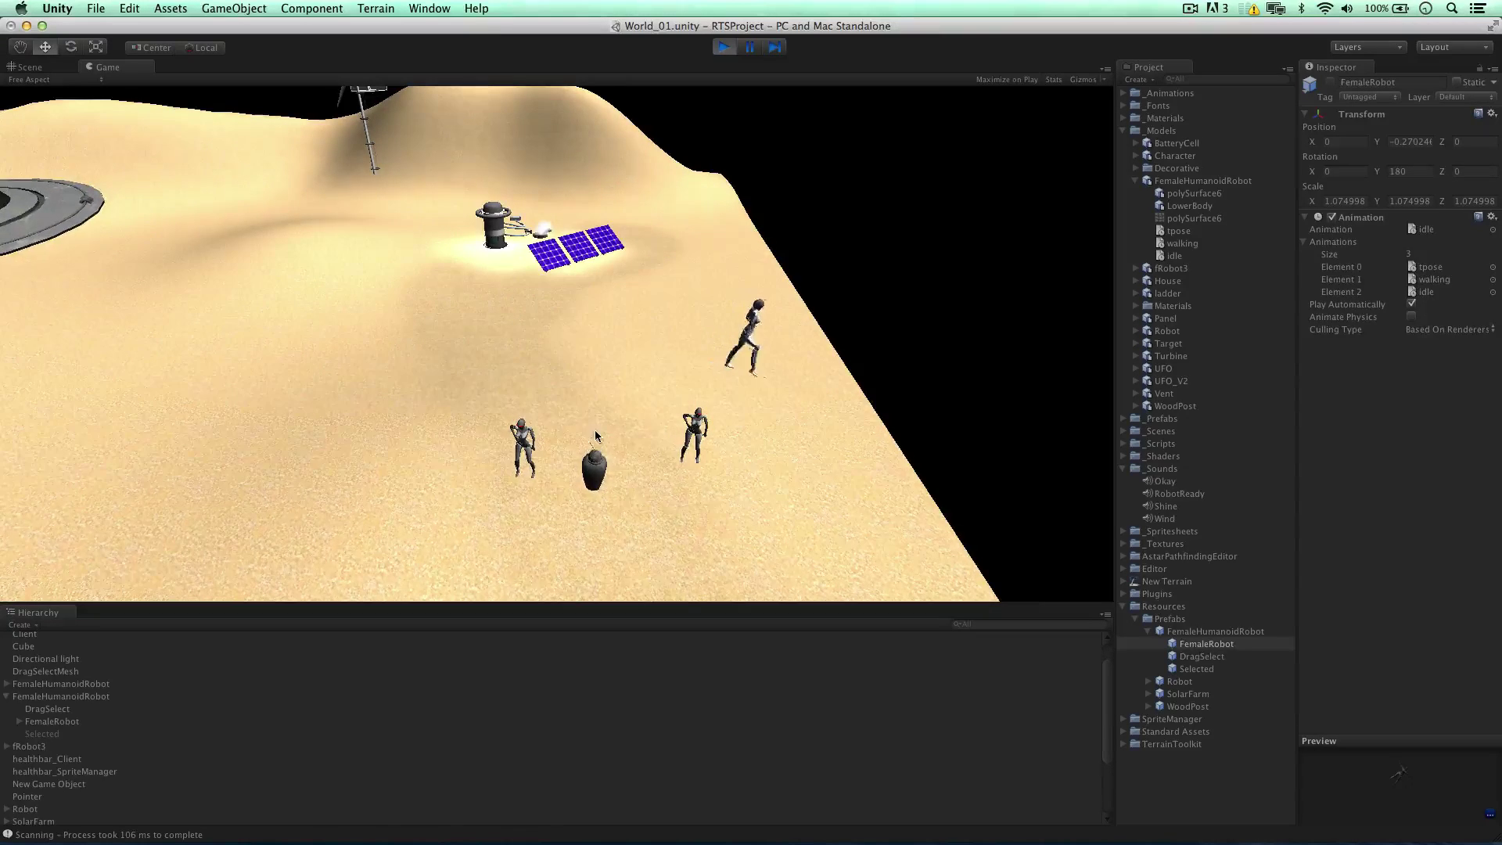
pyautogui.keyDown('ctrl'); pyautogui.moveTo(594, 429); pyautogui.dragTo(697, 405, button='right'); pyautogui.keyUp('ctrl')
pyautogui.scroll(-4, 665, 401)
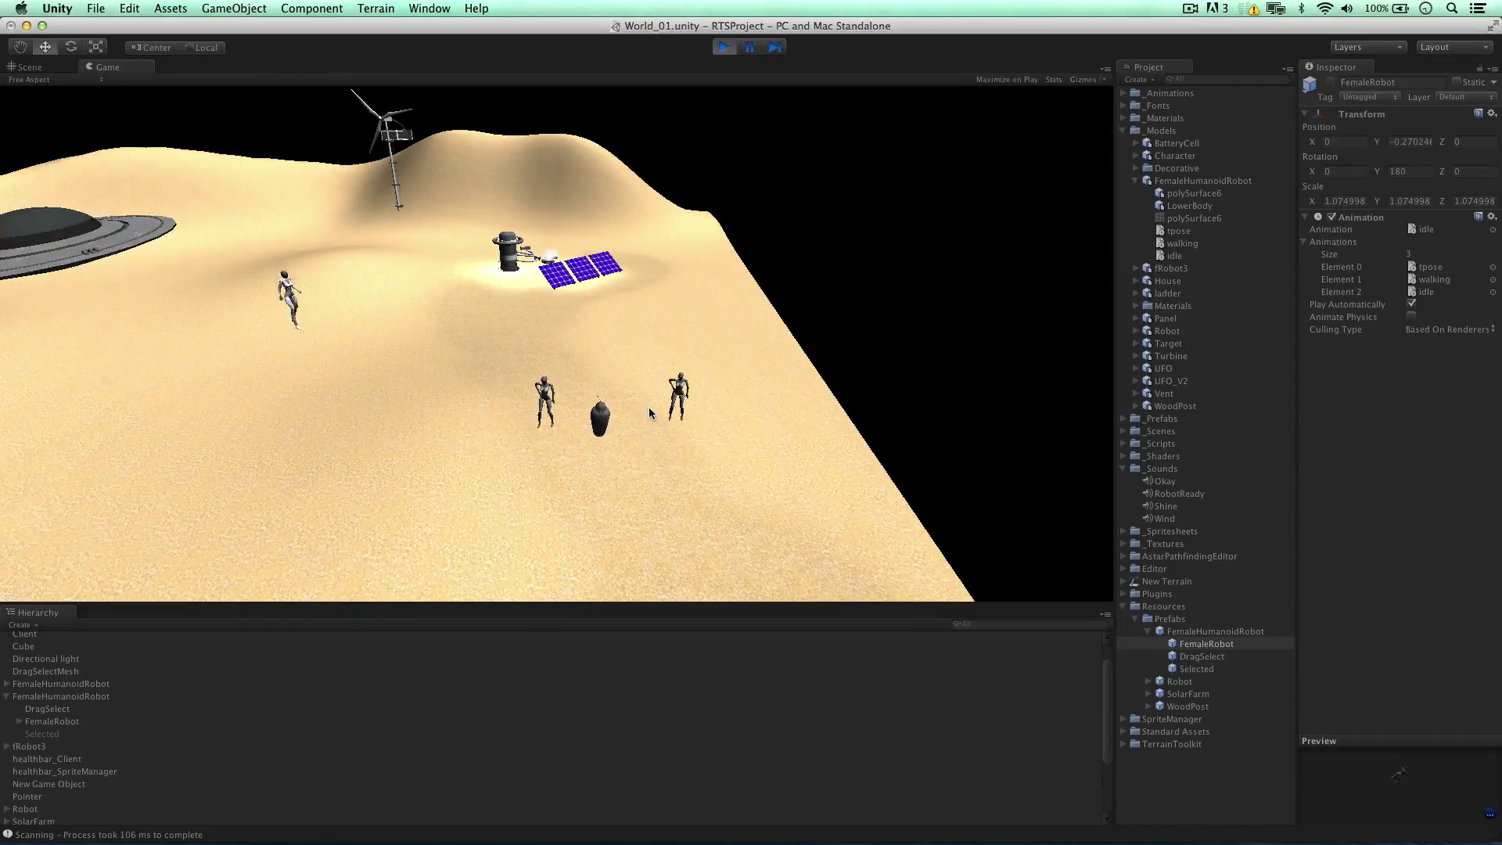
pyautogui.moveTo(626, 354)
pyautogui.keyDown('ctrl'); pyautogui.mouseDown(button='right')
pyautogui.moveTo(593, 345)
pyautogui.moveTo(621, 369)
pyautogui.mouseUp(button='right'); pyautogui.keyUp('ctrl')
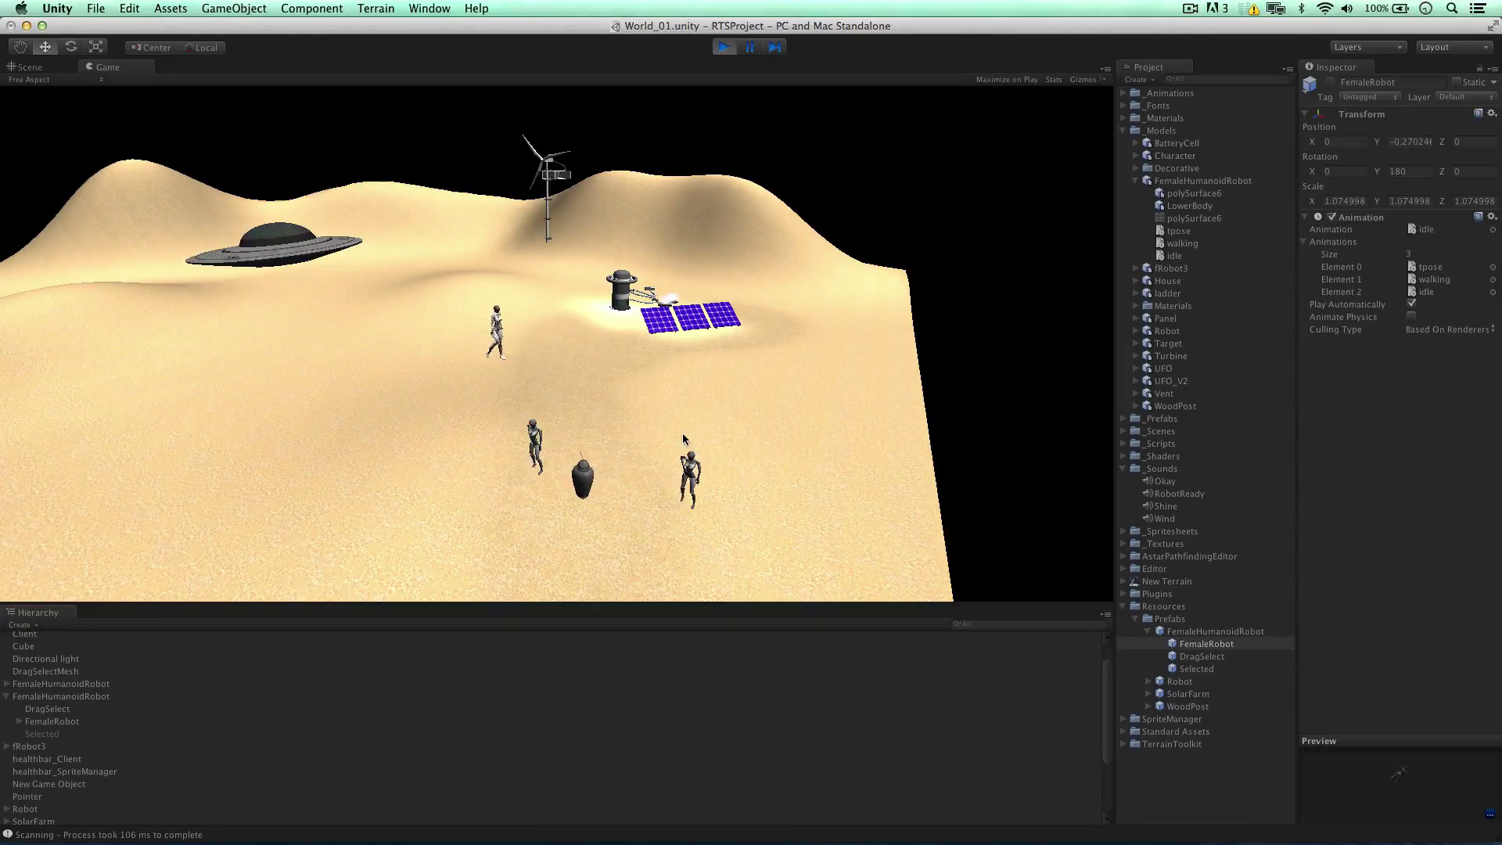
# Step: Select the female robot beside the dark urn-shaped robot and order it to several spots to test walking and idling
pyautogui.moveTo(553, 411); pyautogui.dragTo(519, 475)
pyautogui.rightClick(463, 437)
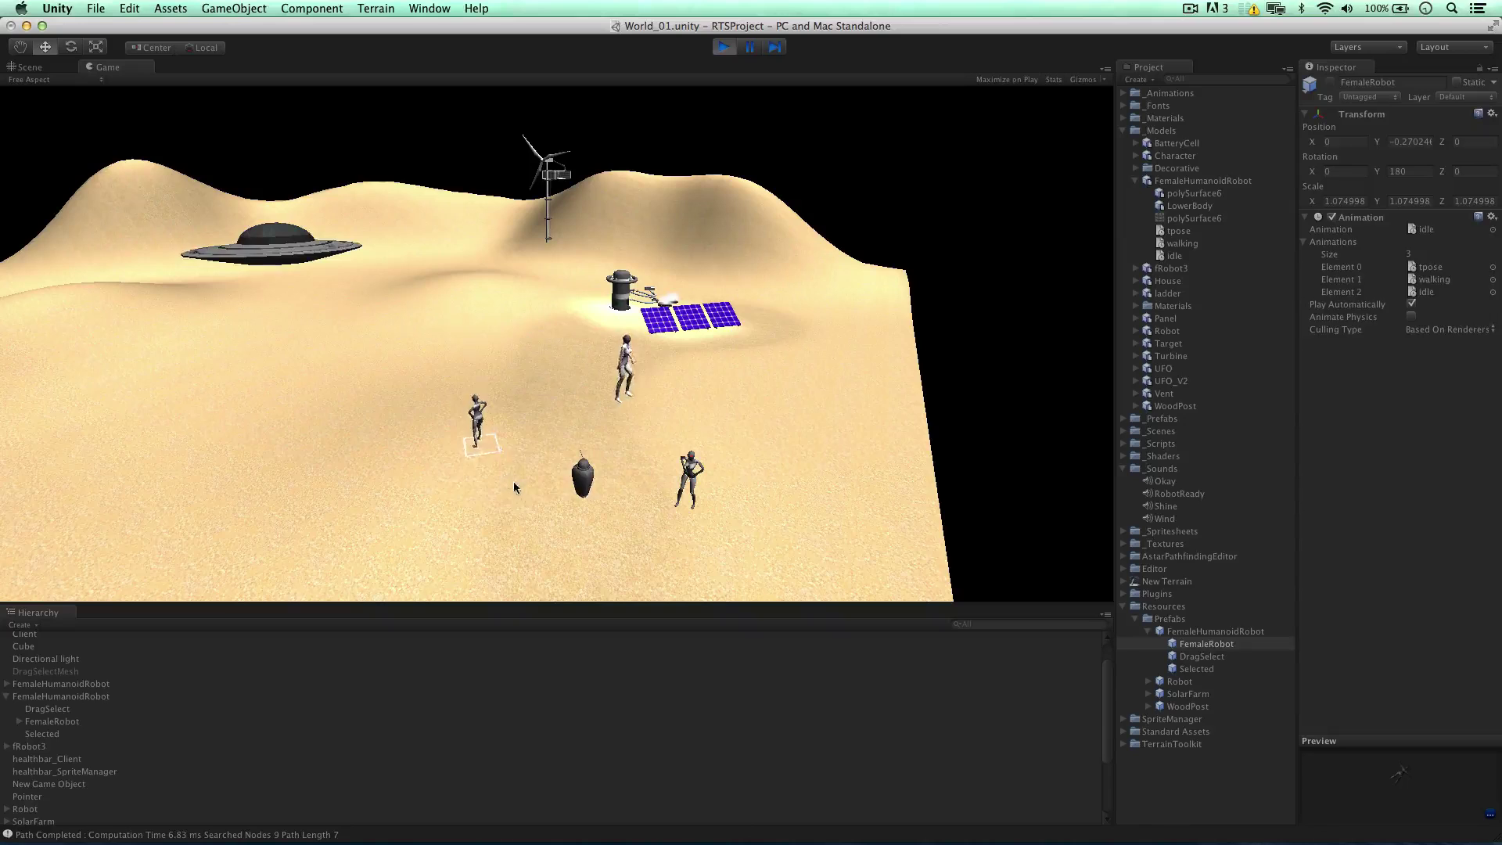
pyautogui.rightClick(360, 474)
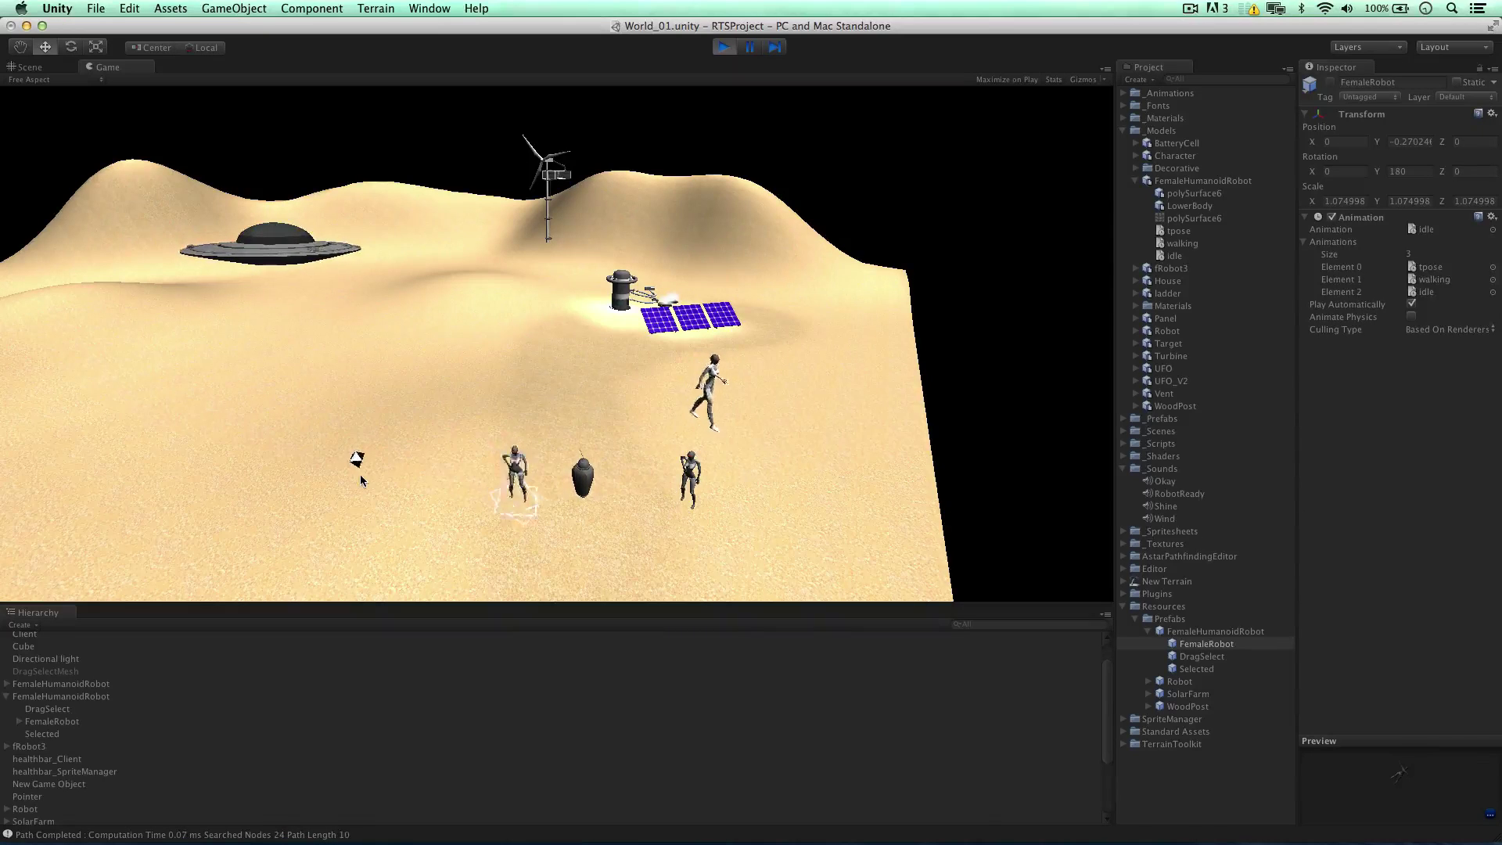
pyautogui.rightClick(537, 422)
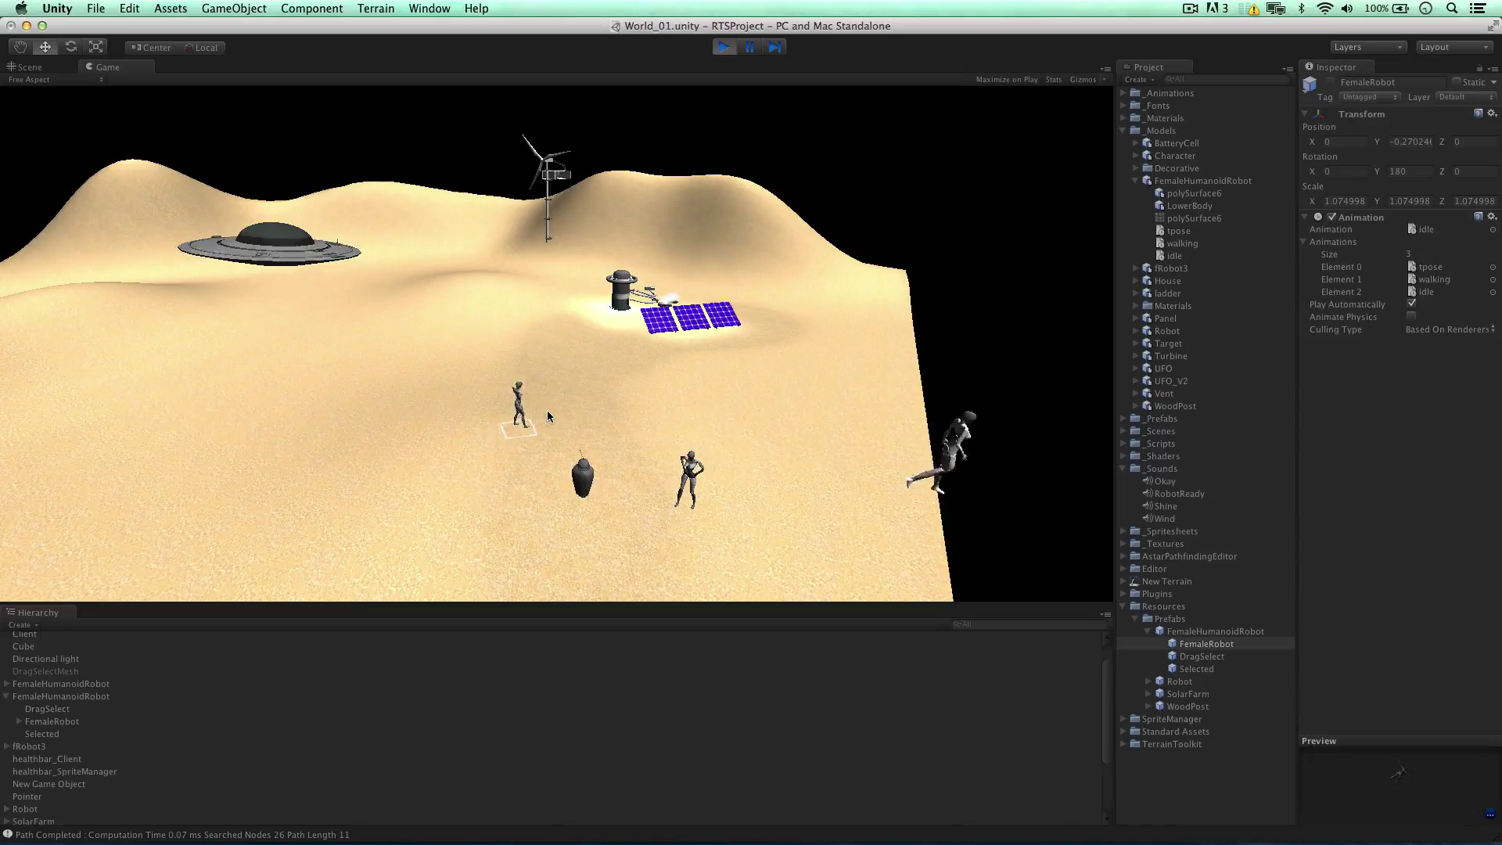